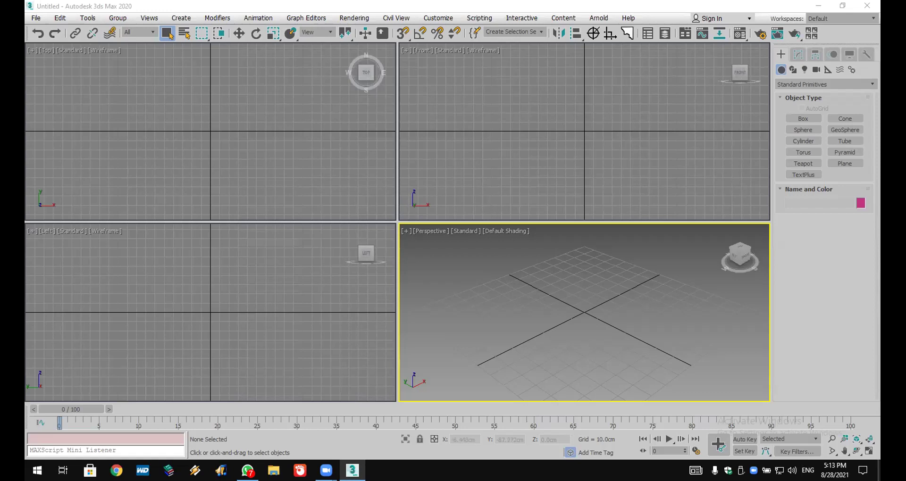
Step: Switch to WhatsApp and examine the bed and bedroom furniture renders shared in the 3ds Max group chat
key(super+d)
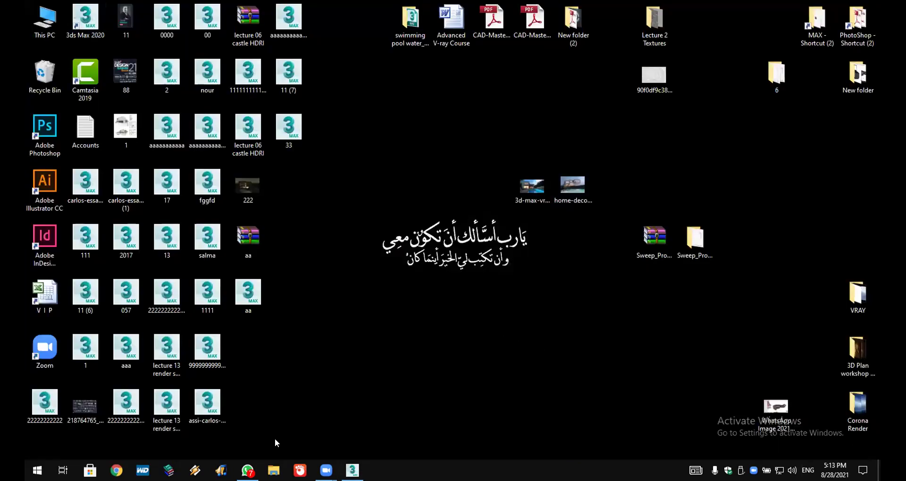
click(247, 470)
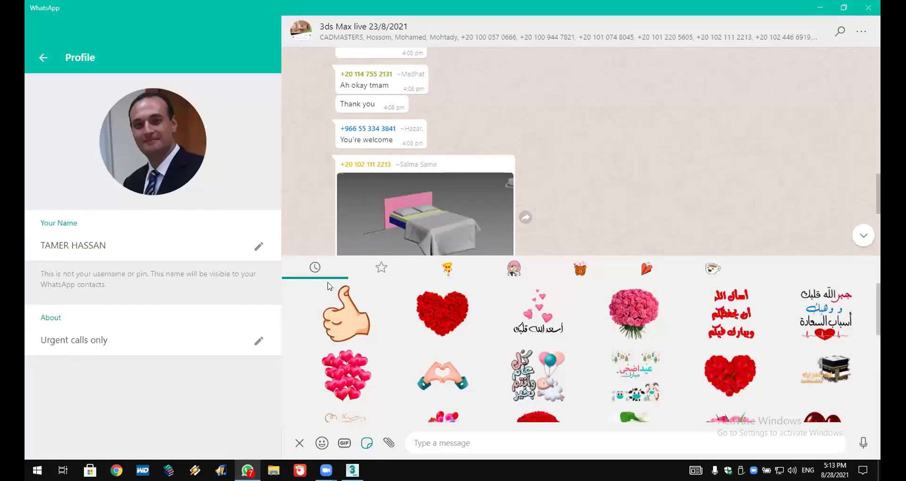
click(863, 235)
scroll(635, 131, up, 5)
scroll(631, 135, up, 5)
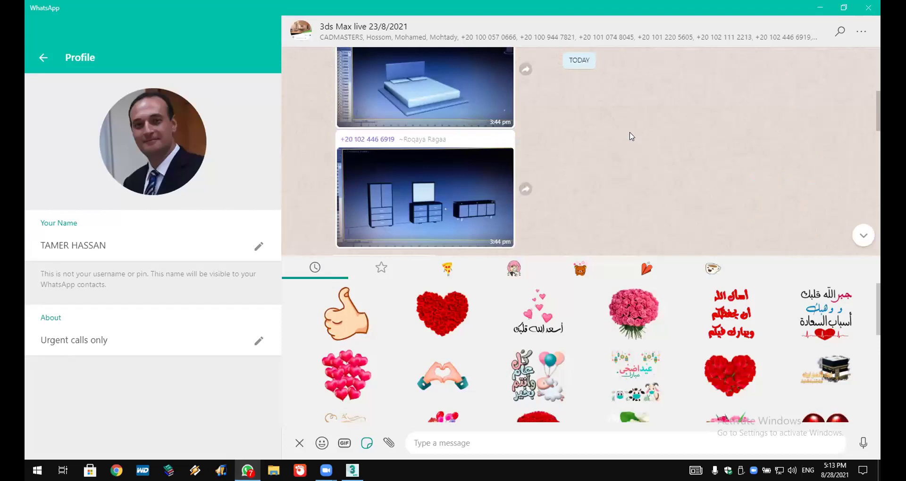
scroll(451, 197, up, 2)
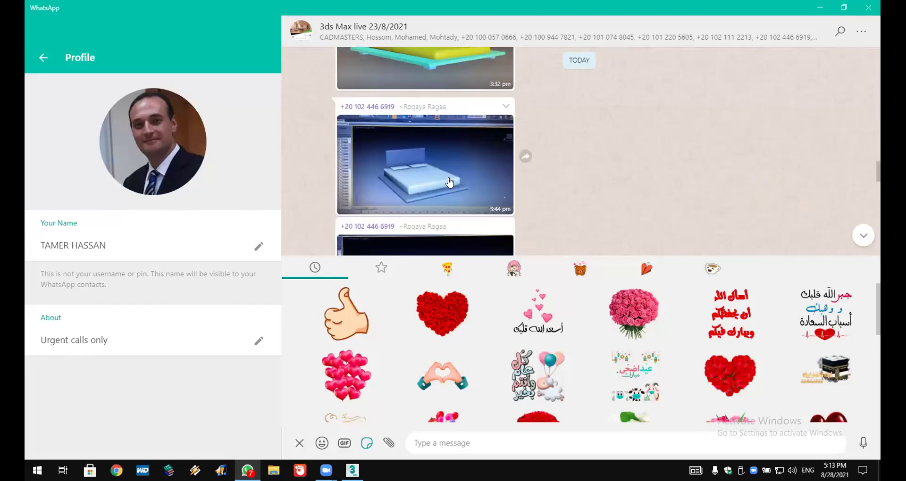
scroll(451, 194, up, 3)
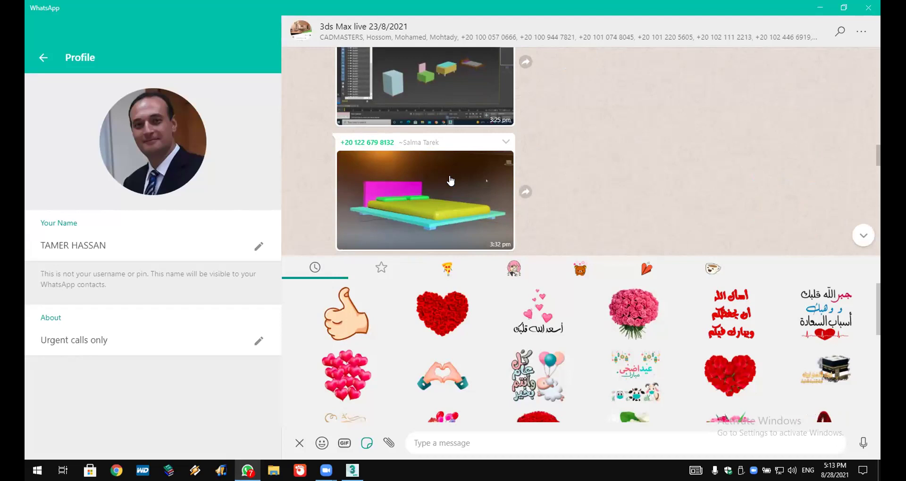
scroll(451, 182, down, 1)
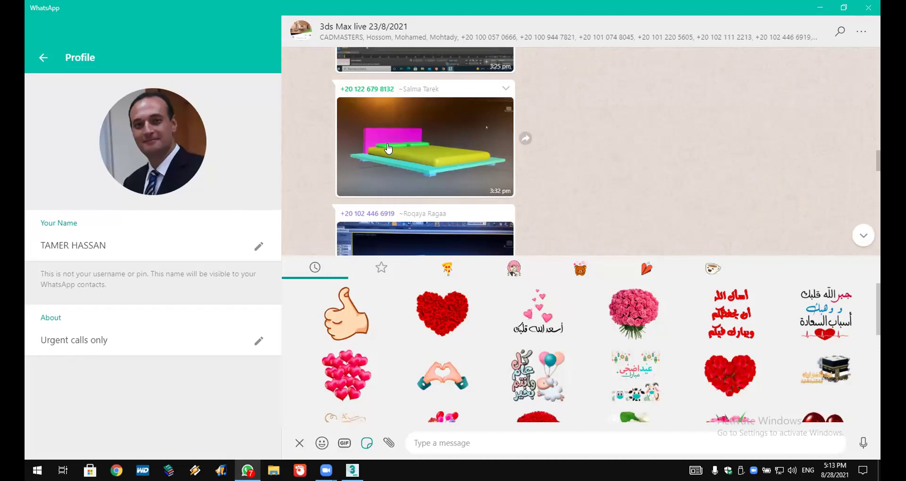
Step: Switch back to 3ds Max and create a ChamferBox in the Top view, about 67 cm long, 106 cm wide and 7 cm high
click(352, 471)
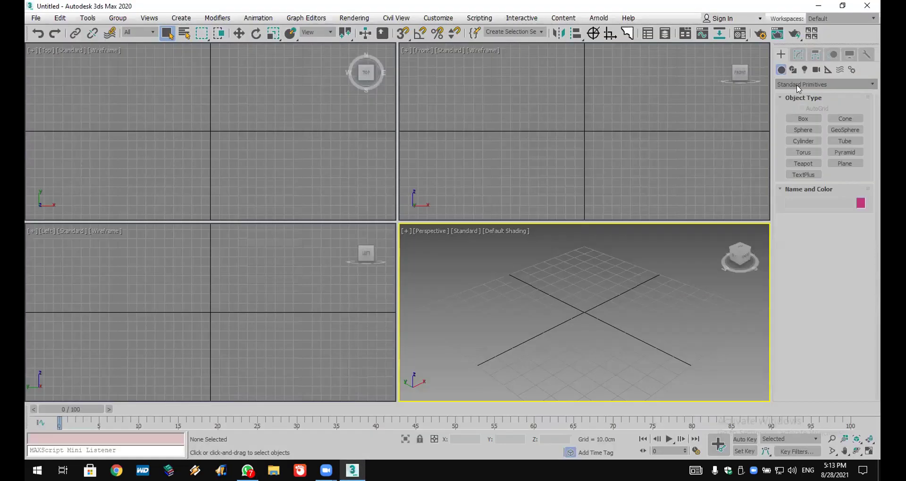
click(798, 84)
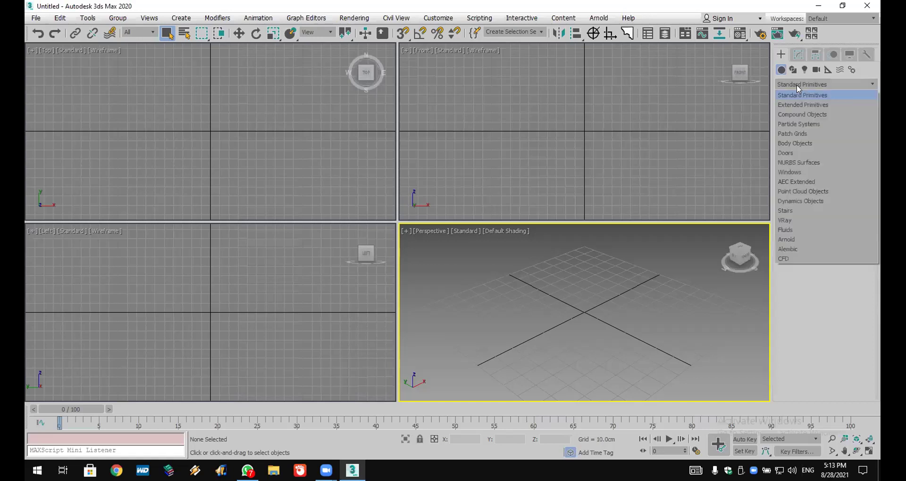
click(818, 105)
click(804, 130)
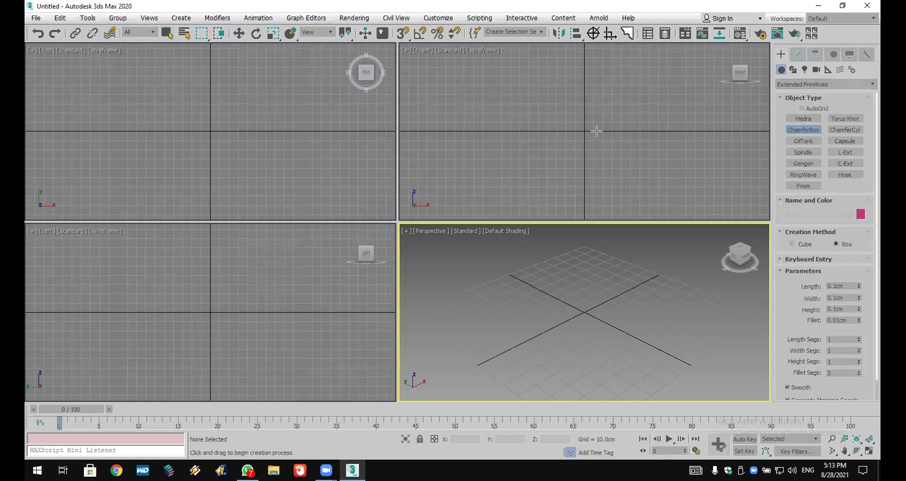
drag(180, 113, 276, 172)
click(276, 163)
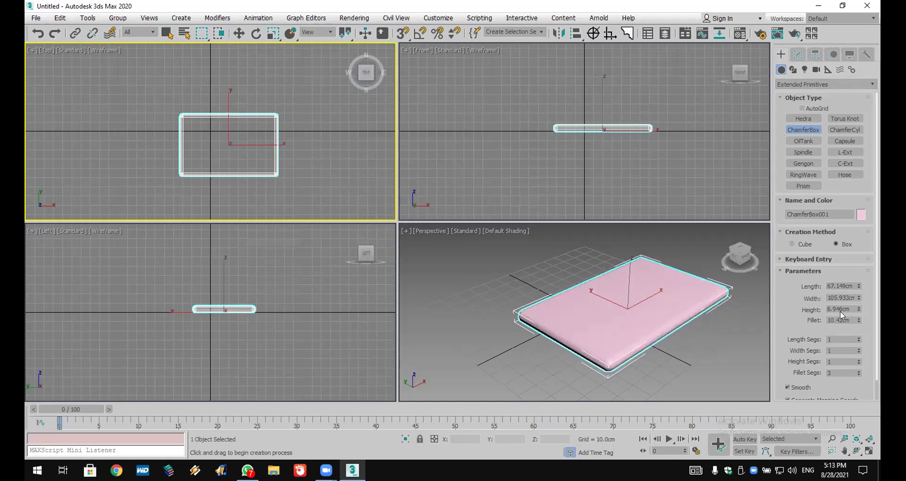
Step: Set the chamfer box's length to 60 cm and its width to 40 cm
double_click(842, 286)
text(60)
key(Return)
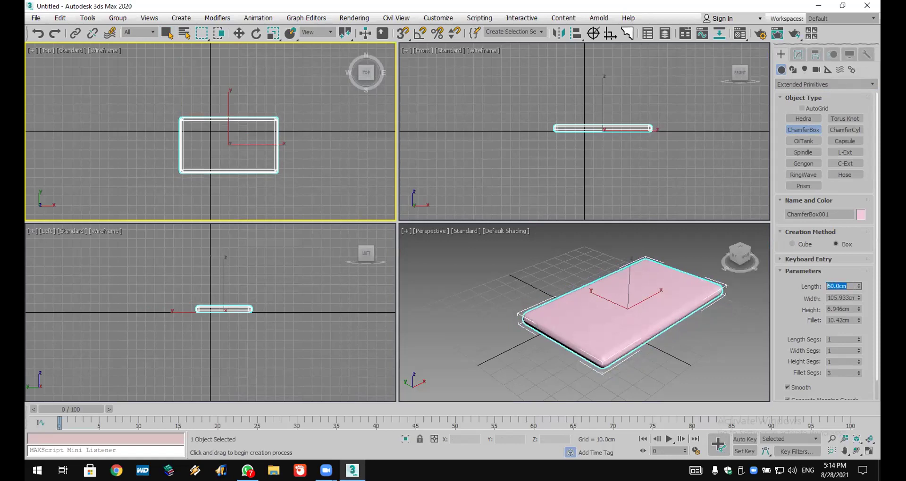
double_click(834, 298)
text(4)
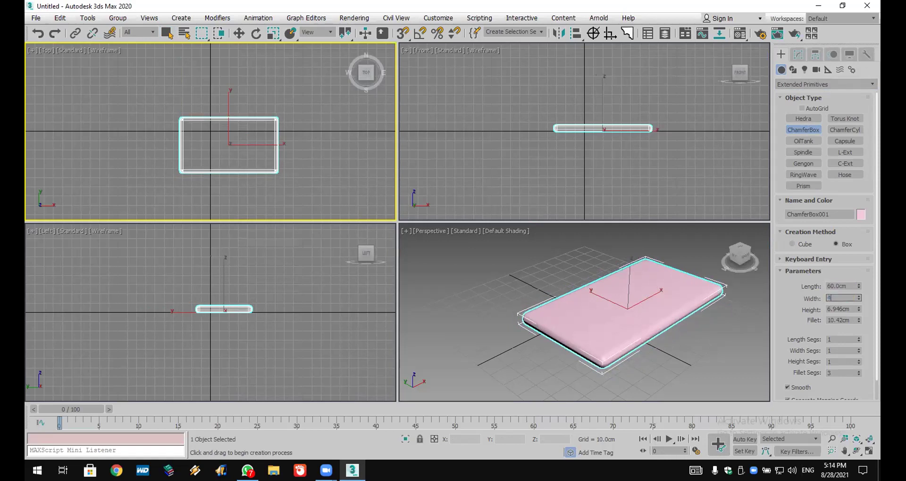
text(0)
key(Return)
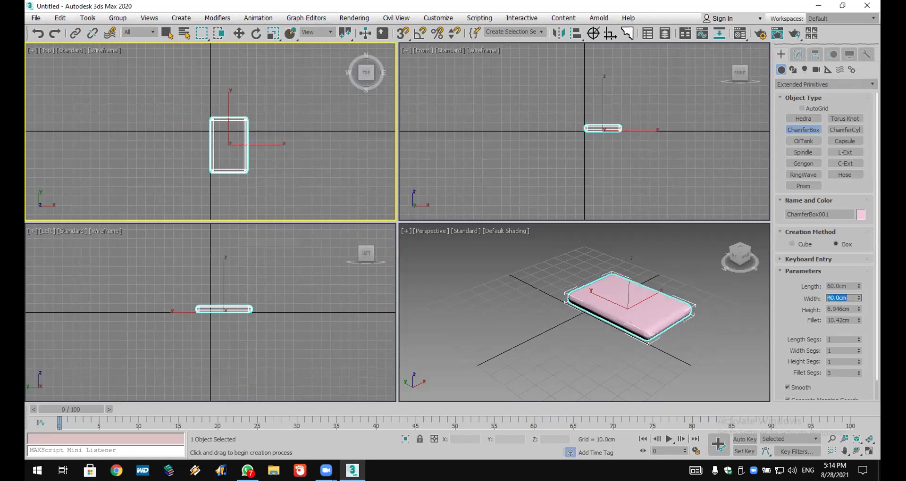
Step: Set the chamfer box's width to 60 cm and its length to 40 cm
text(60)
key(Return)
click(834, 286)
text(40)
key(Return)
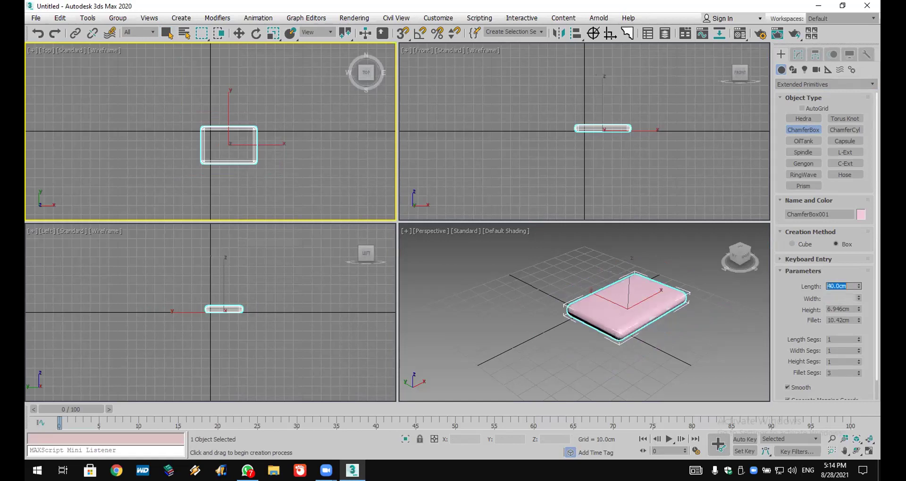
Step: Set the chamfer box's height to 1 cm and its fillet to 3 cm
click(870, 440)
click(847, 309)
text(1)
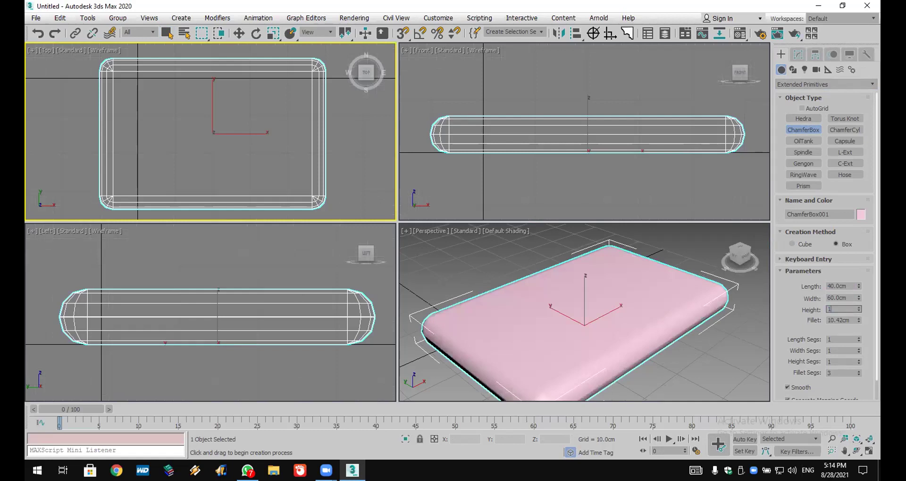
key(Return)
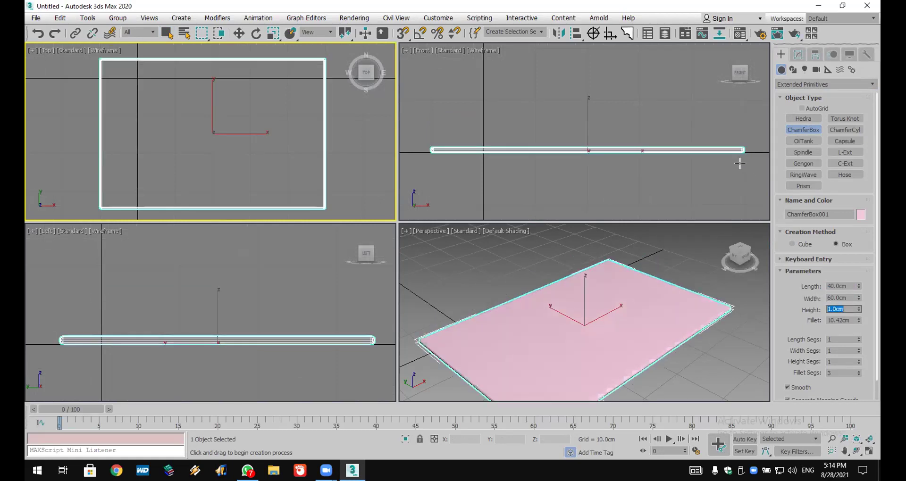
scroll(739, 162, up, 5)
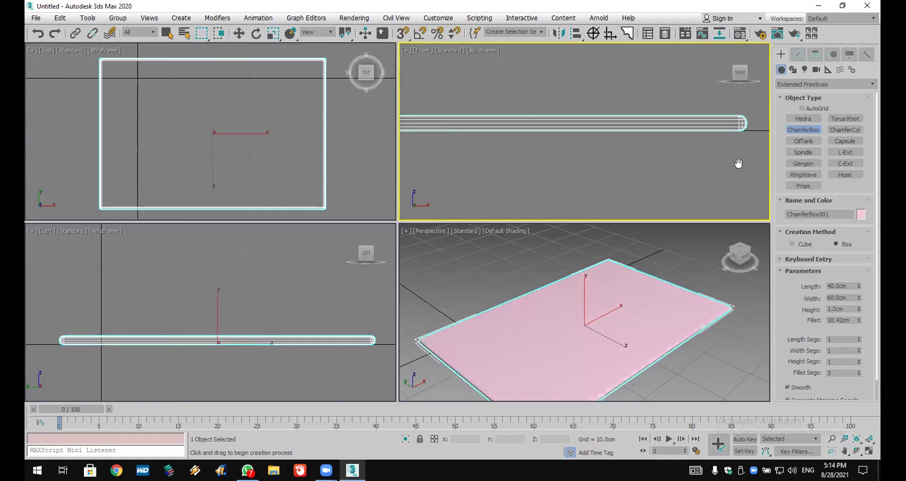
click(847, 320)
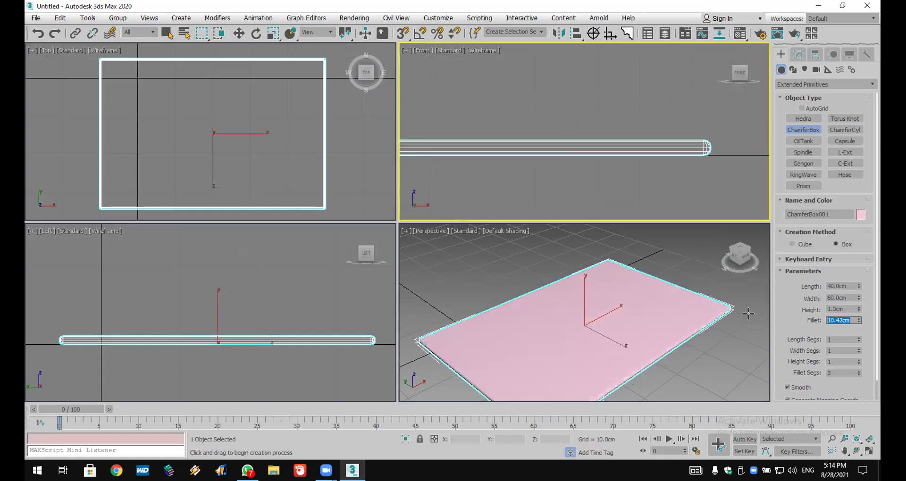
text(3)
key(Return)
Step: Subdivide the chamfer box with 33 length, 53 width, 3 height and 5 fillet segments
drag(858, 339, 858, 320)
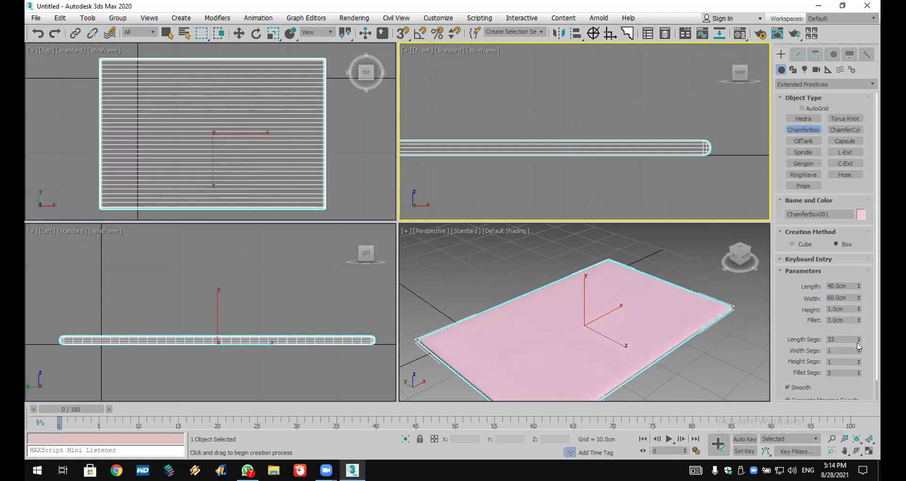
drag(858, 351, 860, 319)
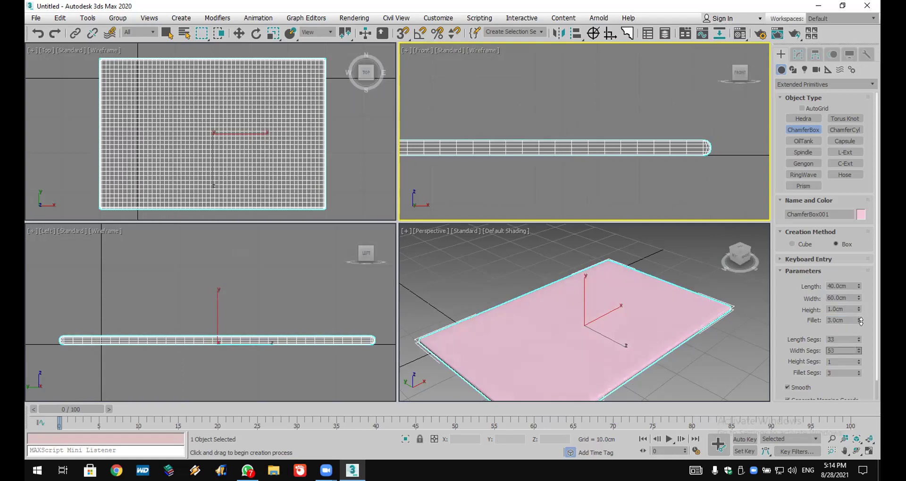
click(846, 361)
click(857, 359)
scroll(710, 148, up, 5)
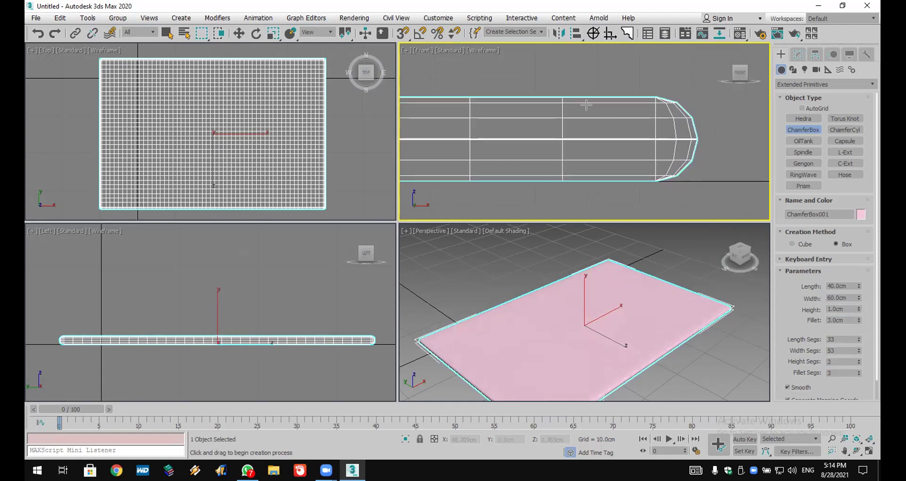
click(858, 371)
click(857, 371)
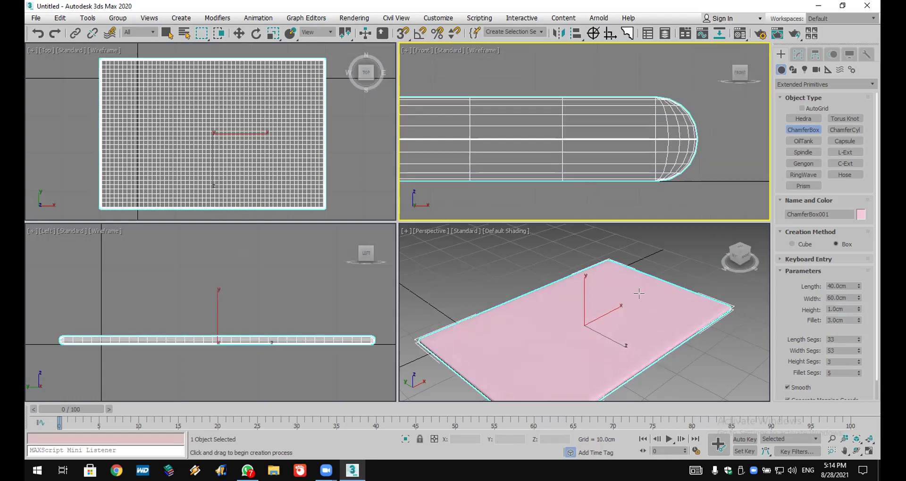
Step: Add a Cloth modifier to the chamfer box
scroll(598, 267, down, 3)
mouse_move(599, 268)
middle_down()
mouse_move(586, 268)
mouse_move(593, 273)
middle_up()
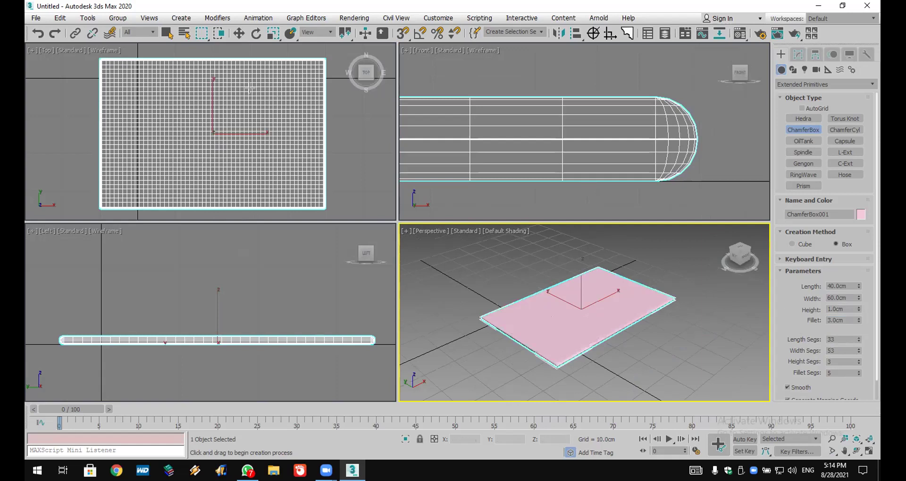
scroll(234, 98, down, 4)
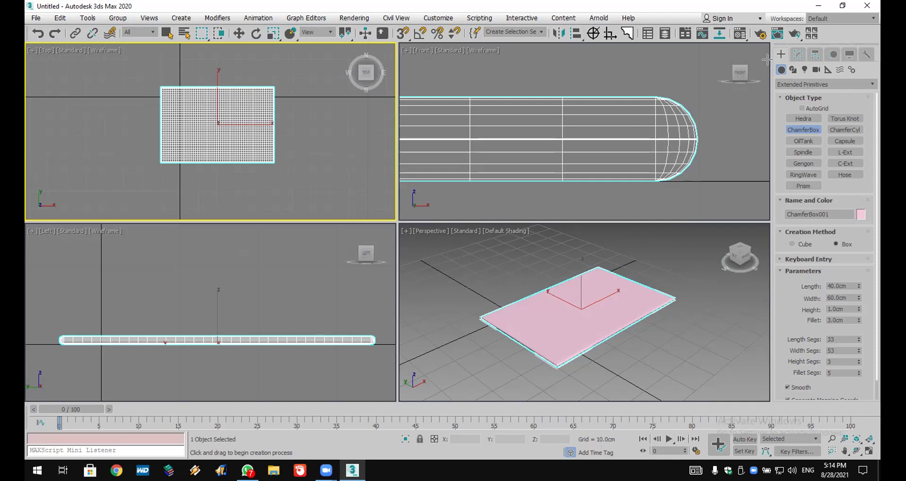
click(798, 55)
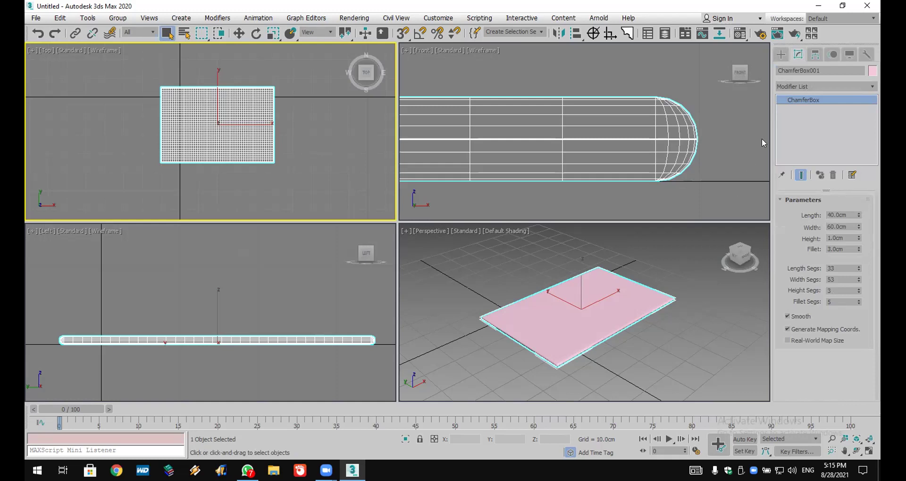
click(839, 86)
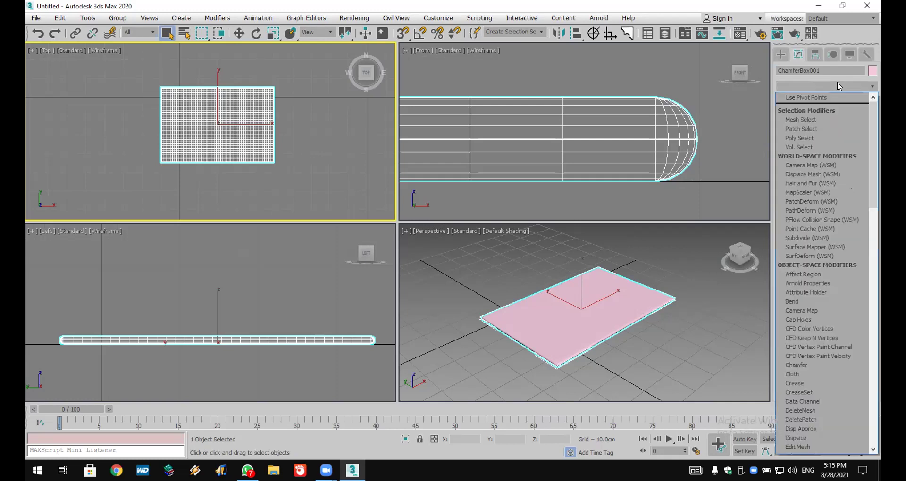
text(cl)
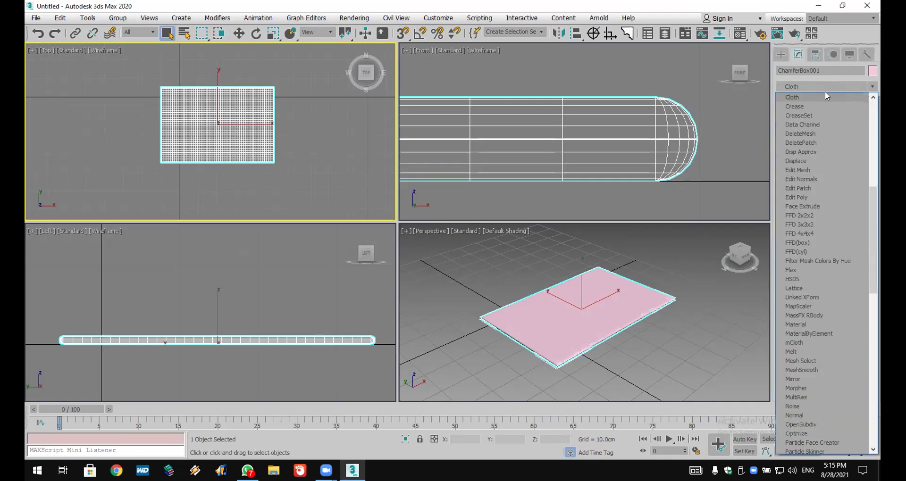
click(826, 96)
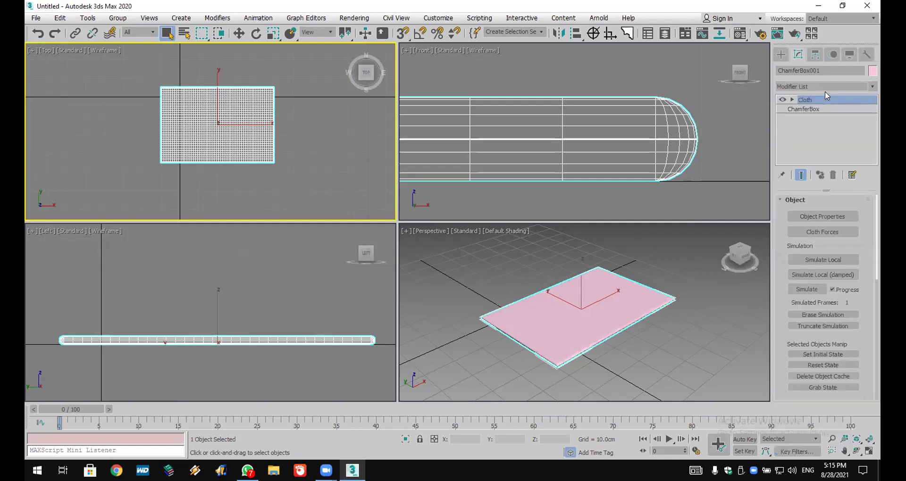
Step: In the Cloth object properties, make ChamferBox001 a cloth object with the Cotton preset and a pressure of 30
click(832, 217)
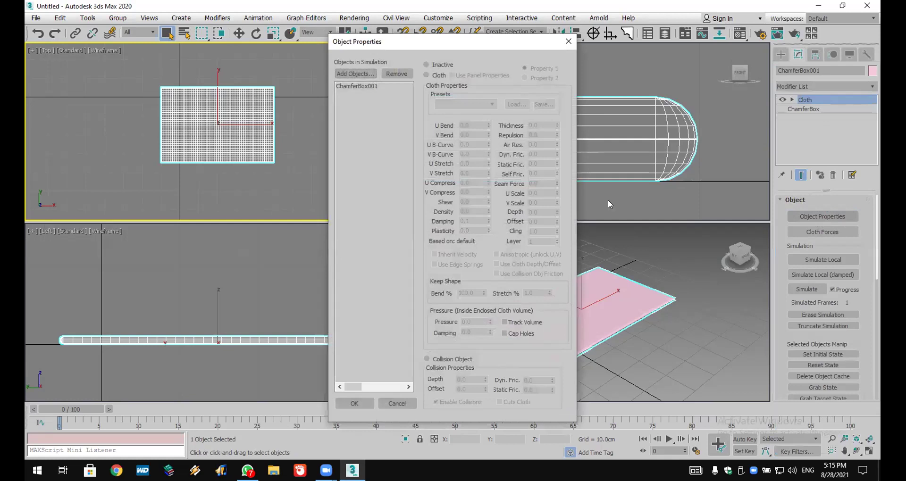
click(361, 87)
click(427, 75)
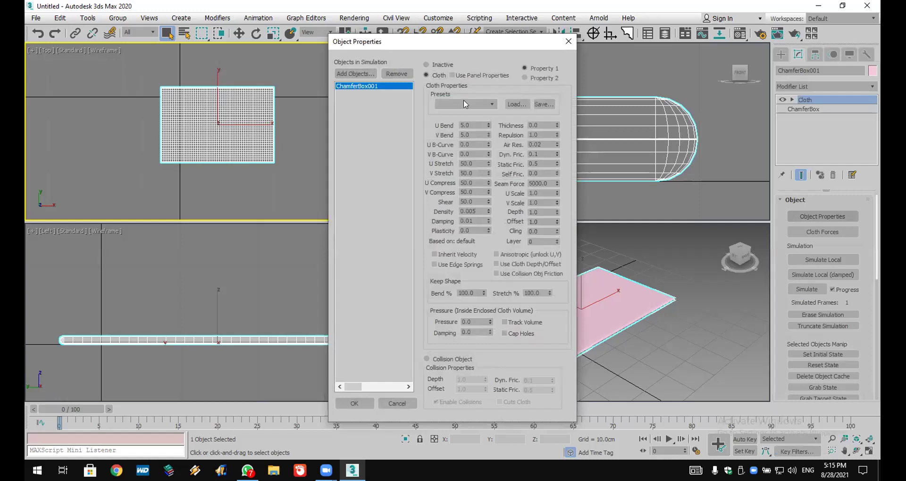
click(465, 104)
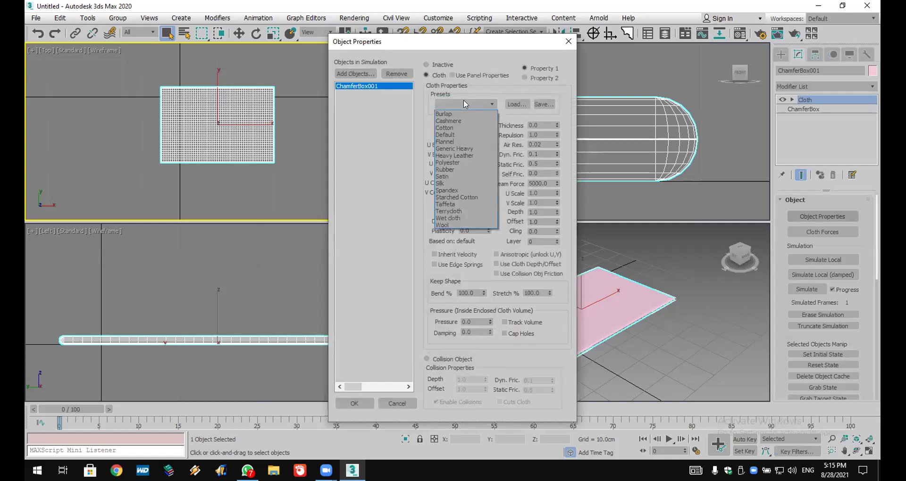
click(468, 128)
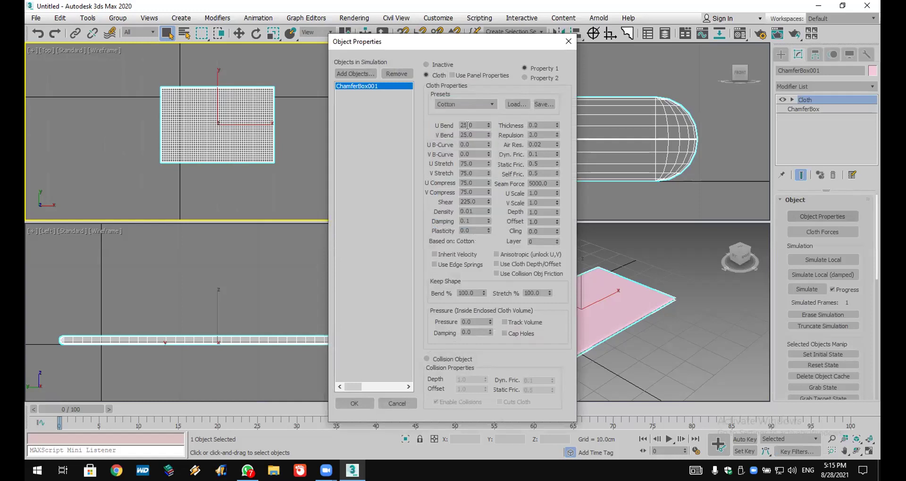
drag(480, 321, 427, 322)
text(30)
key(Return)
click(359, 404)
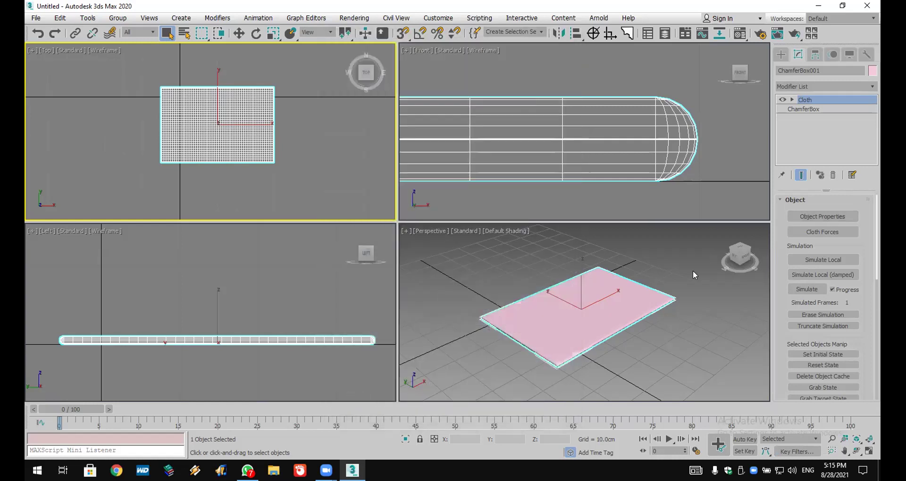
Step: Set the gravity in the Cloth simulation parameters to 0
drag(781, 321, 807, 107)
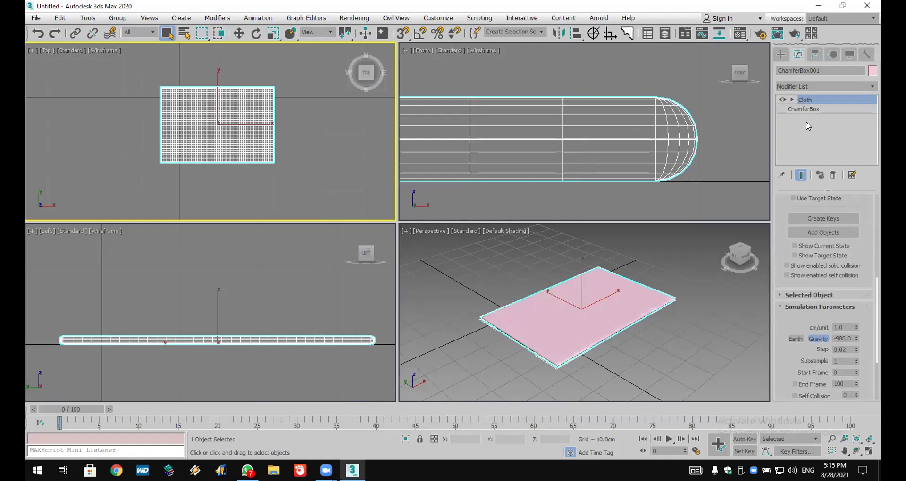
double_click(844, 338)
text(0)
key(Return)
Step: Run the local cloth simulation until the chamfer box inflates into a pillow, and stop it
drag(788, 217, 790, 236)
scroll(789, 236, up, 5)
click(844, 260)
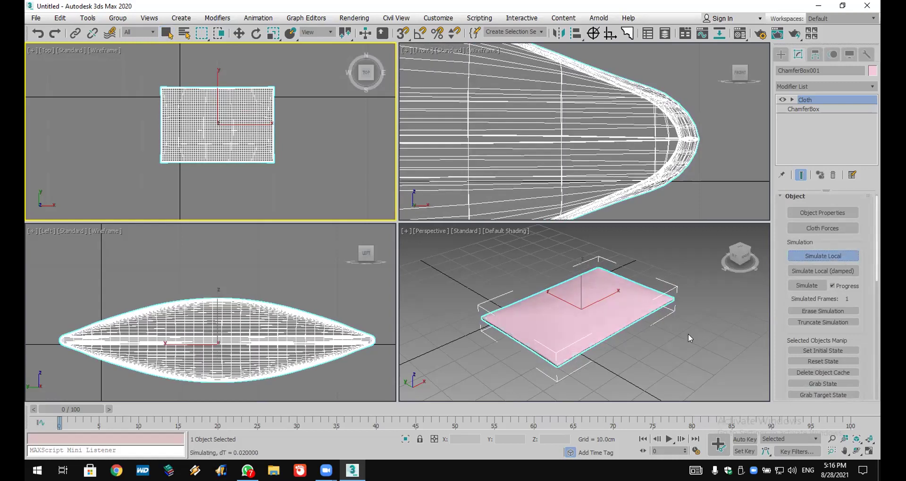
click(688, 335)
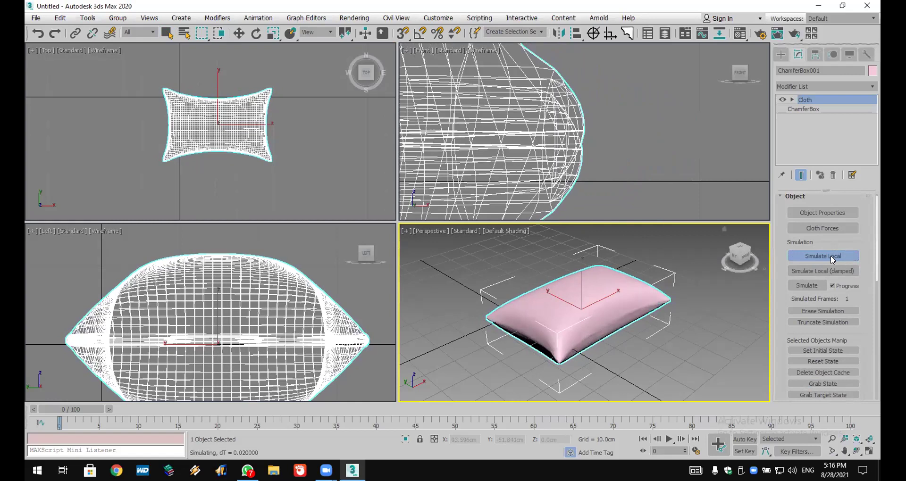
click(662, 346)
click(607, 305)
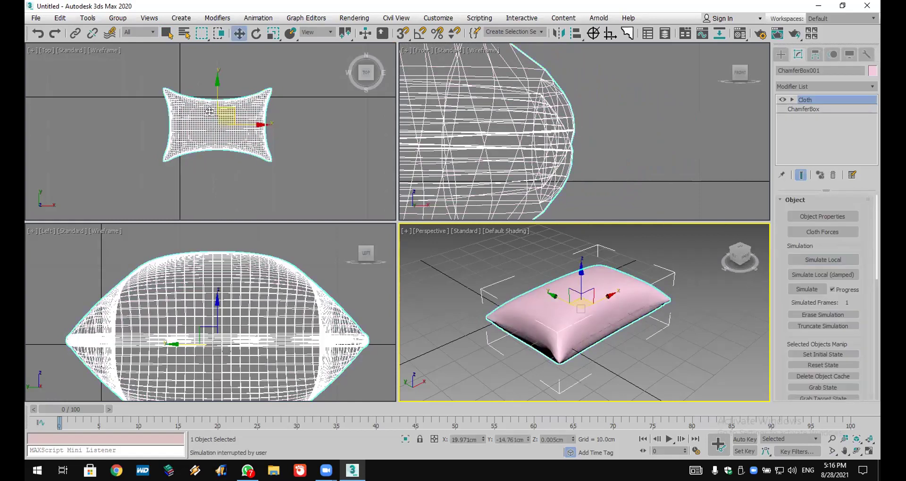
Step: Clone the inflated pillow along the X axis in the top viewport so the copy sits clear of the original
click(243, 122)
mouse_move(244, 122)
mouse_down()
mouse_move(211, 122)
mouse_move(347, 124)
mouse_up()
click(454, 282)
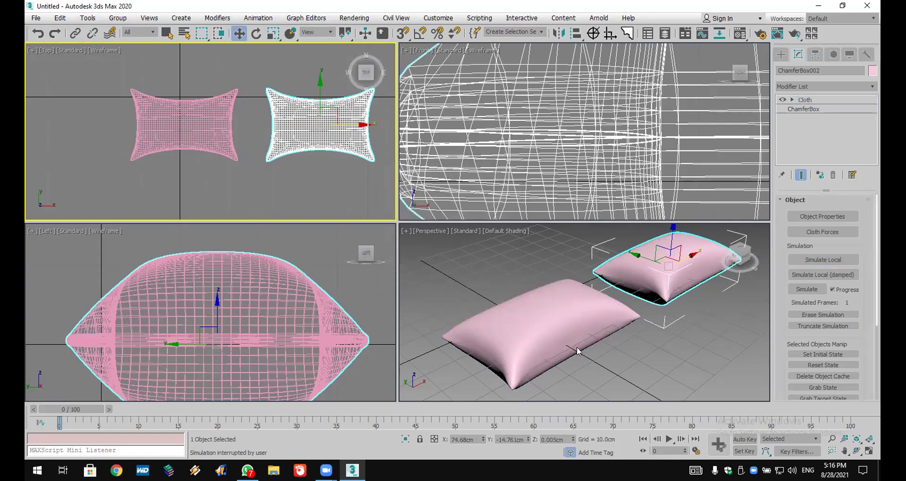
Step: Select the copied pillow ChamferBox002 and delete it from the scene
click(668, 369)
click(661, 286)
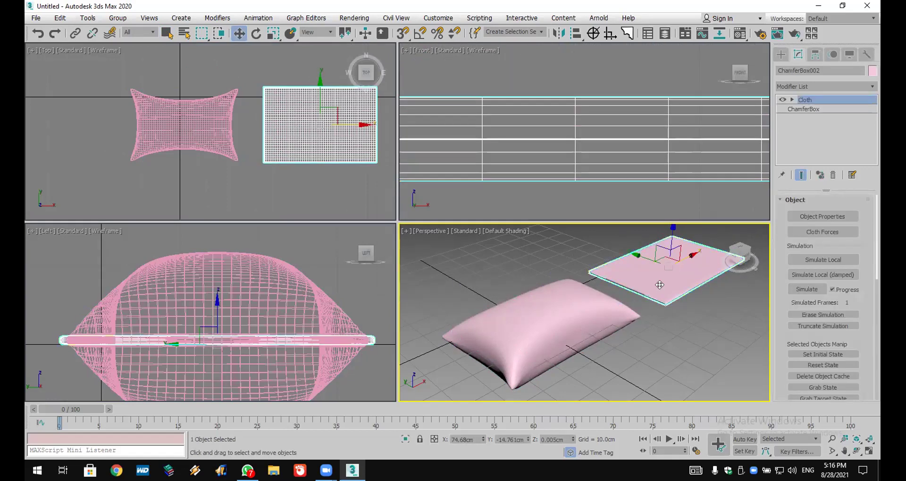
key(q)
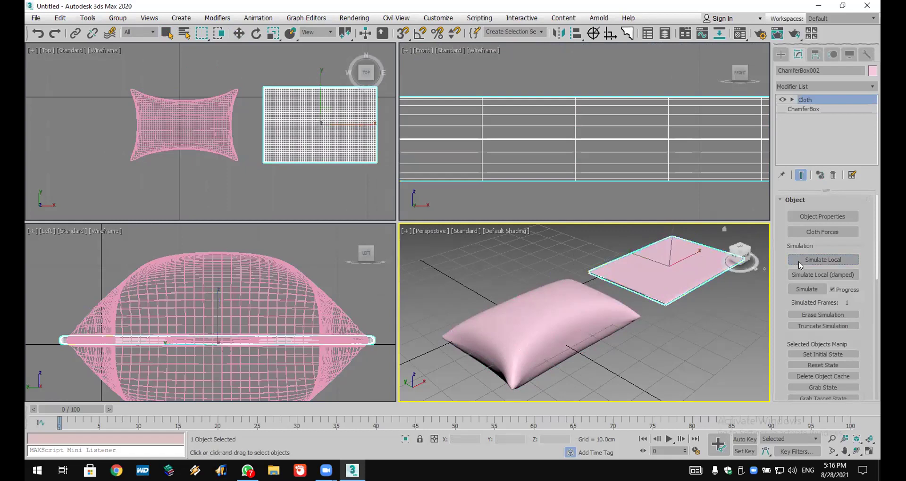
key(w)
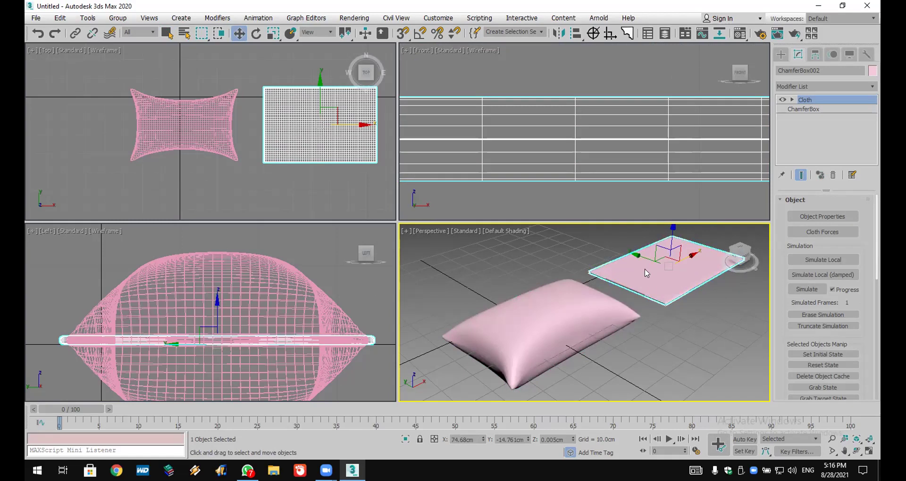
key(Delete)
Step: Reset the scene to an empty file without saving the pillow
click(36, 18)
click(41, 52)
click(438, 250)
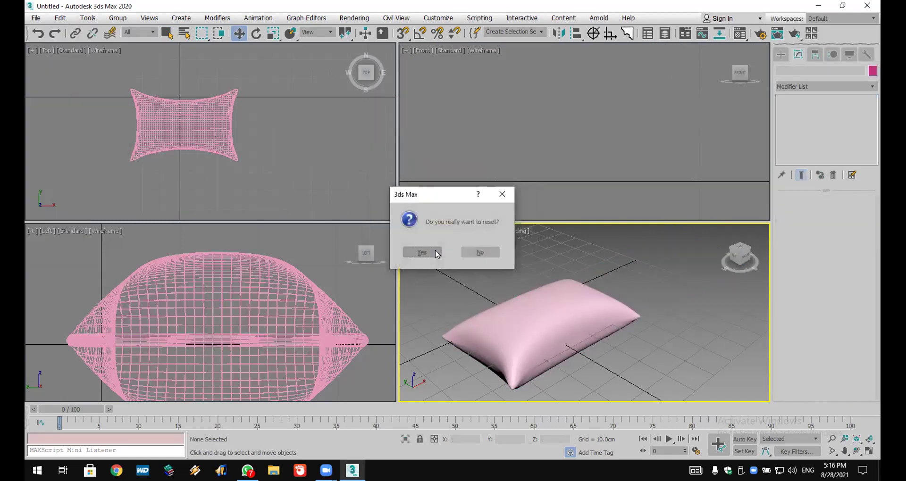
click(435, 250)
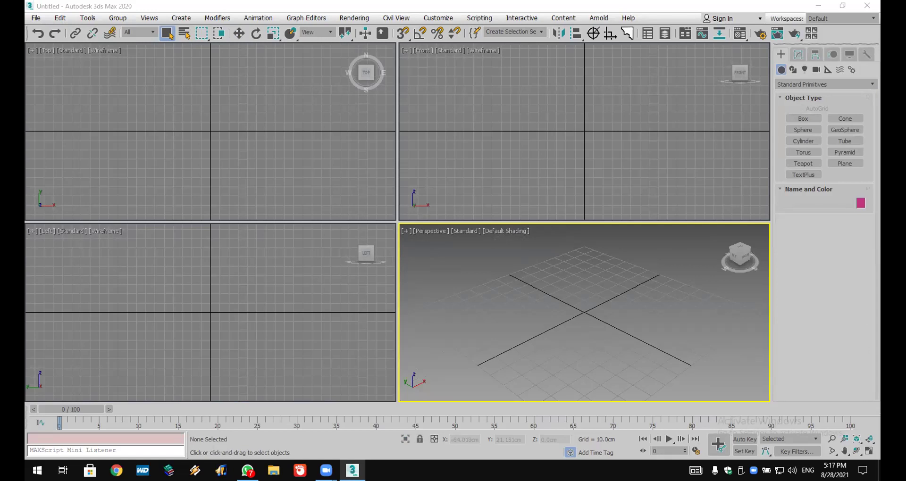
Step: Draw an extended-primitive chamfer box in the top viewport, about 78 cm long, 120 cm wide and 18.5 cm high, without a fillet
click(572, 284)
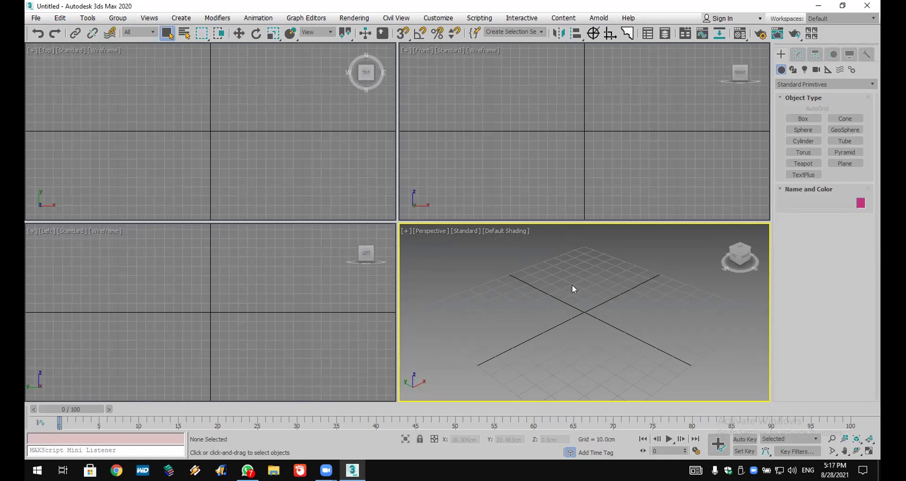
click(806, 121)
click(800, 87)
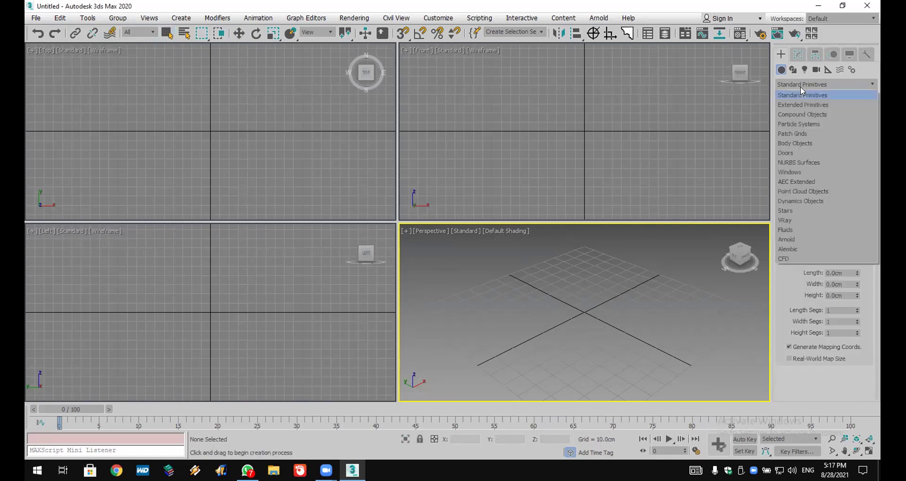
click(822, 105)
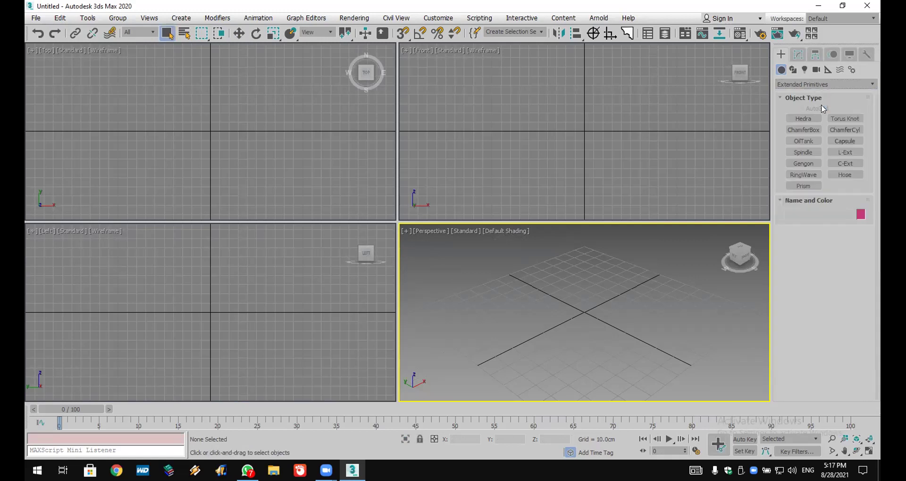
click(812, 135)
drag(140, 95, 250, 166)
click(485, 199)
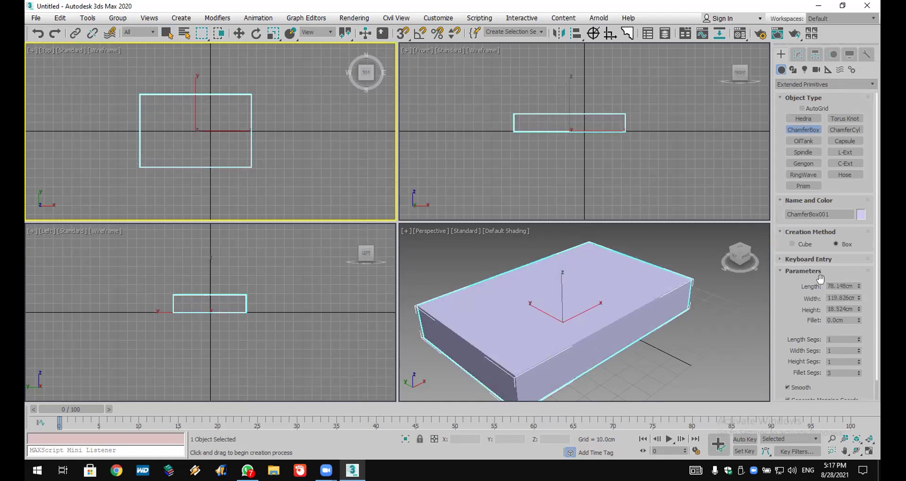
Step: Set the chamfer box's length to 40 cm, width to 60 cm and height to 1 cm
double_click(841, 287)
text(40)
key(Return)
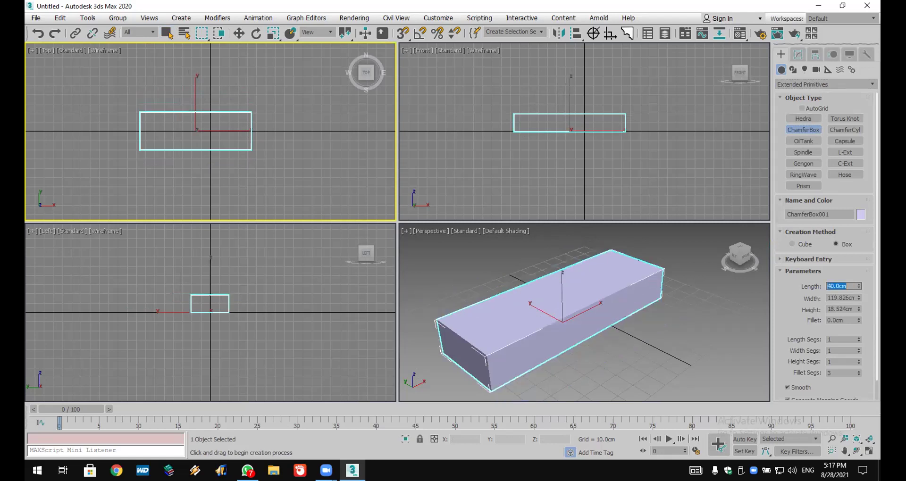
double_click(833, 296)
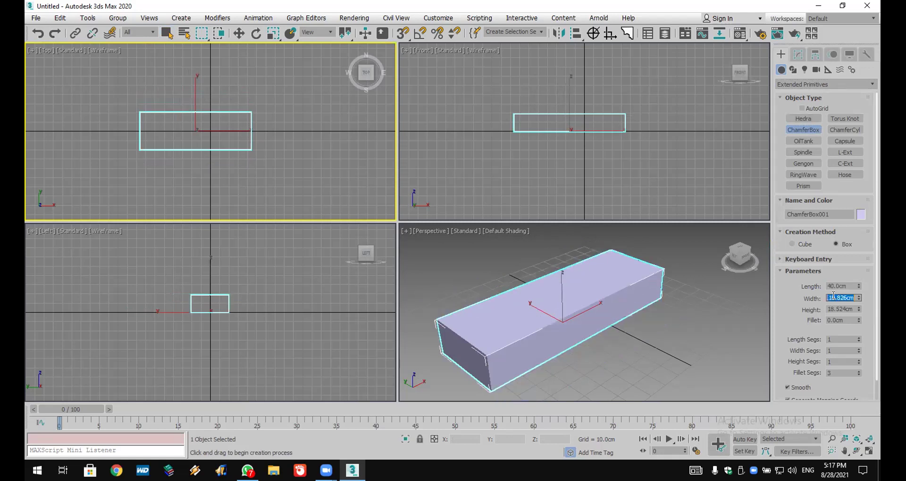
text(60)
key(Return)
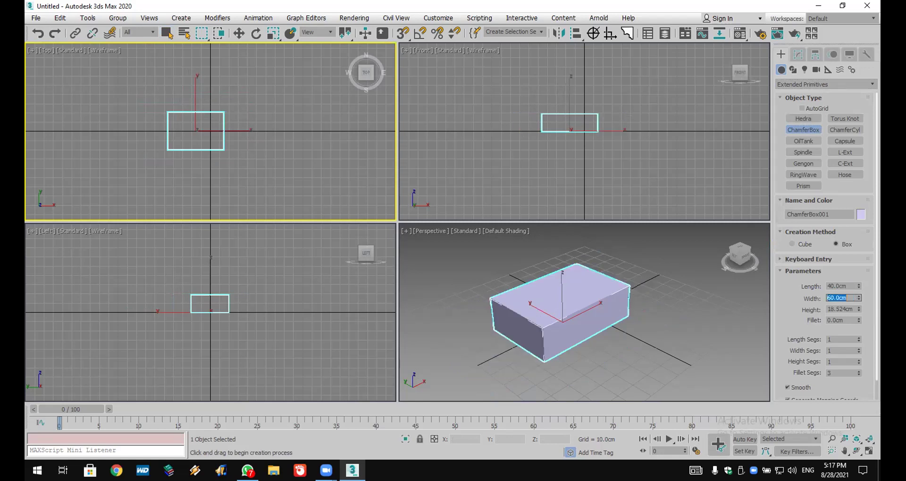
click(838, 310)
text(1)
key(Return)
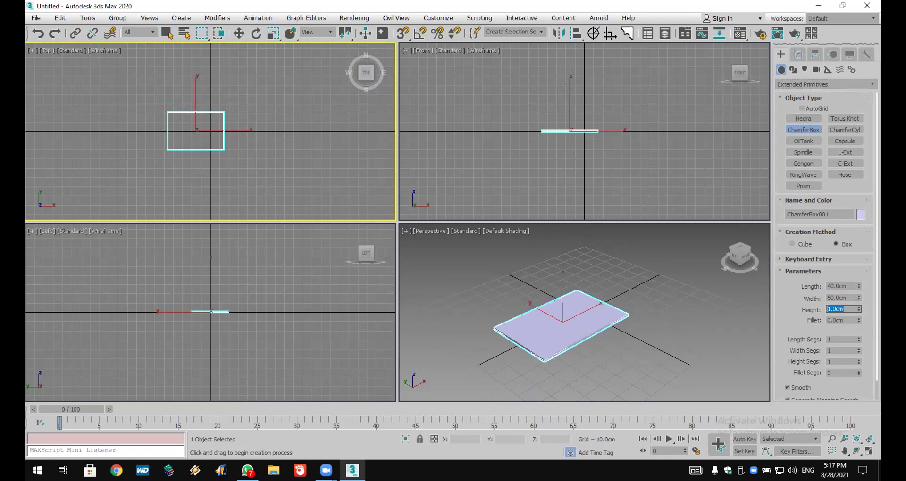
Step: Round the chamfer box's edges with a 0.32 cm fillet
scroll(608, 128, up, 6)
scroll(551, 126, up, 2)
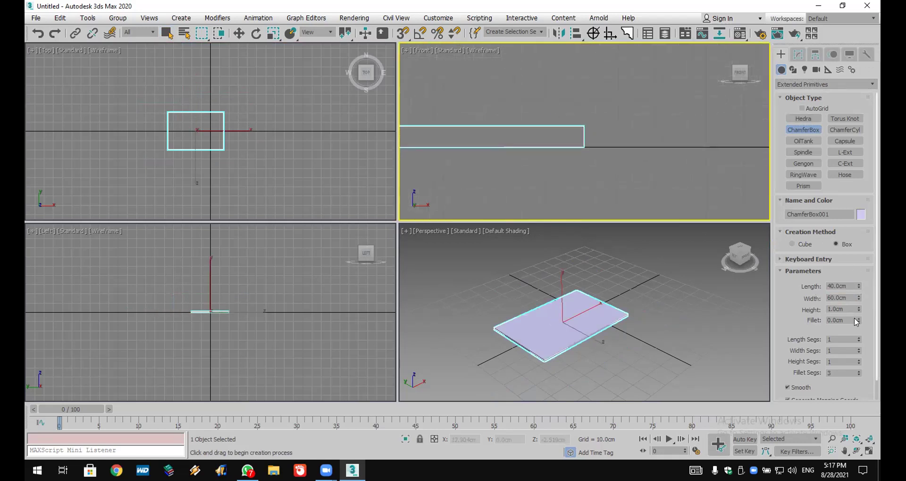
drag(858, 323, 865, 305)
Step: Subdivide the chamfer box with 34 length, 43 width and 3 height segments
double_click(846, 340)
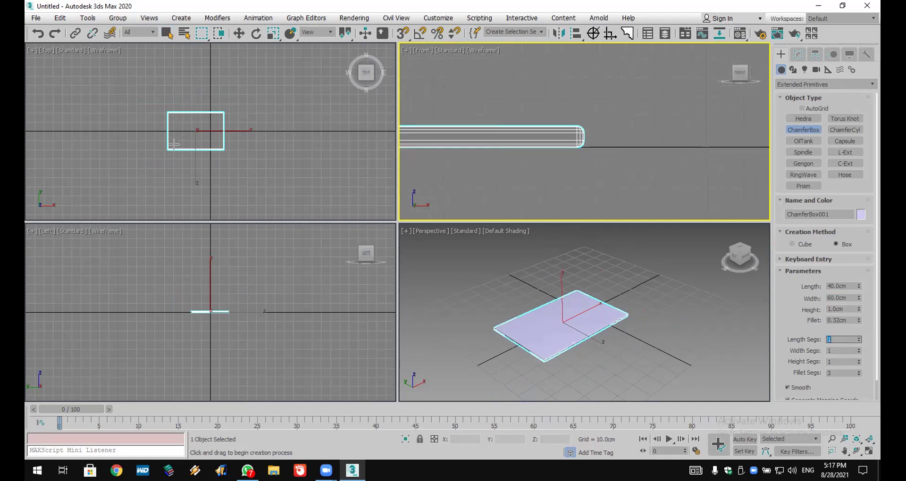
scroll(174, 144, up, 5)
middle_drag(180, 151, 163, 168)
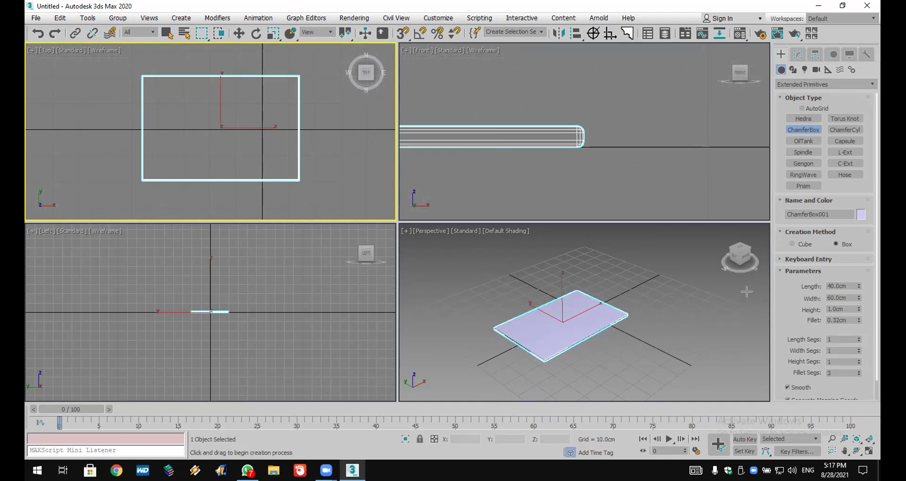
drag(859, 339, 856, 325)
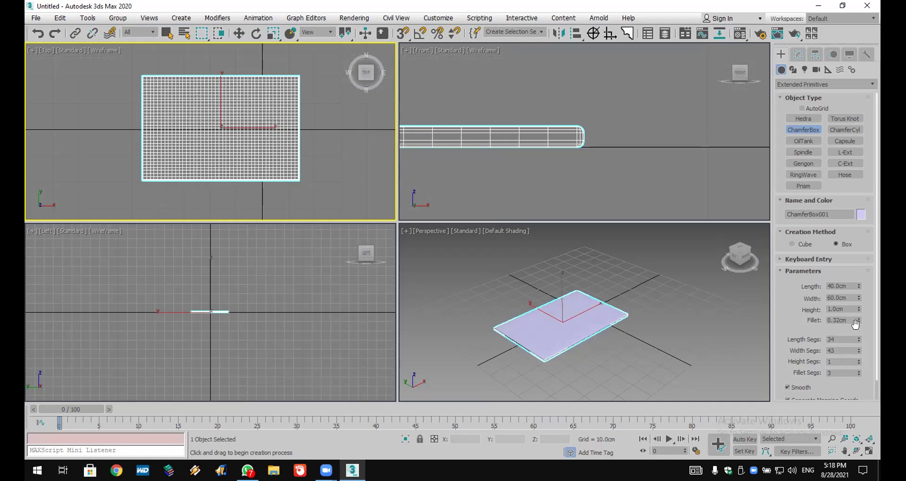
double_click(841, 362)
text(3)
key(Return)
double_click(848, 372)
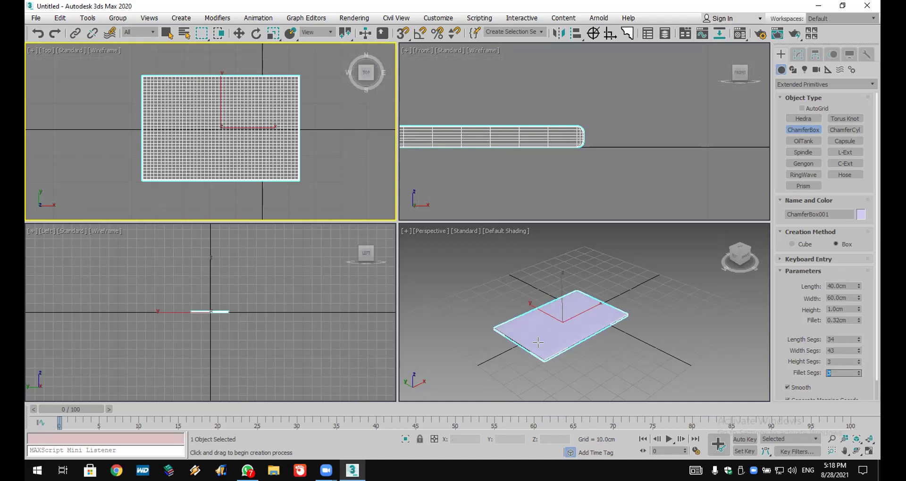
scroll(538, 343, up, 5)
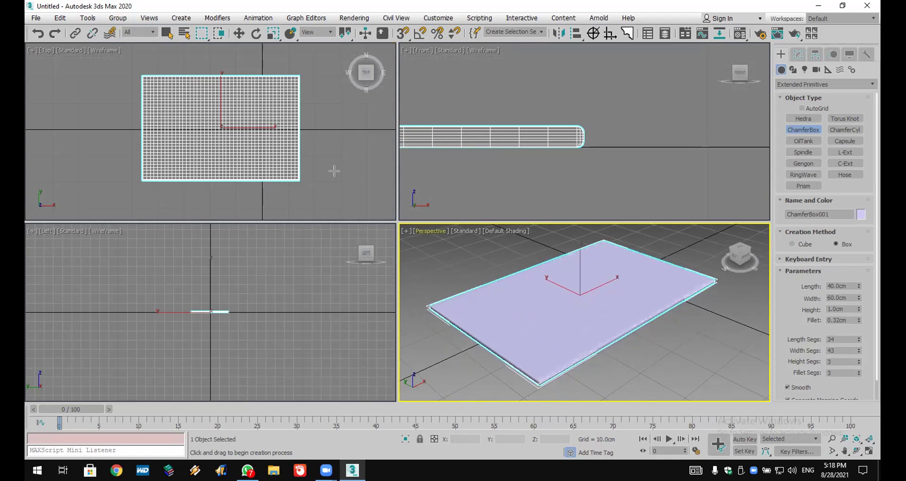
scroll(279, 128, up, 3)
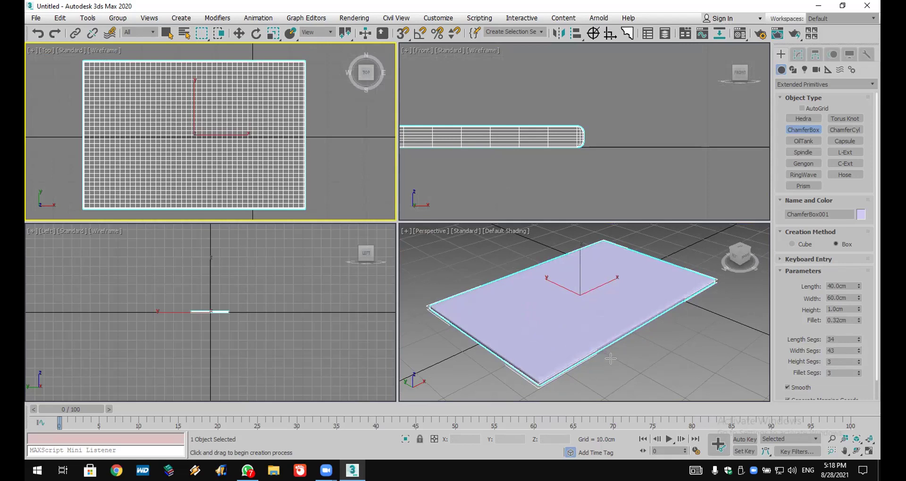
Step: Apply the Cloth modifier to the newly drawn chamfer box
click(800, 60)
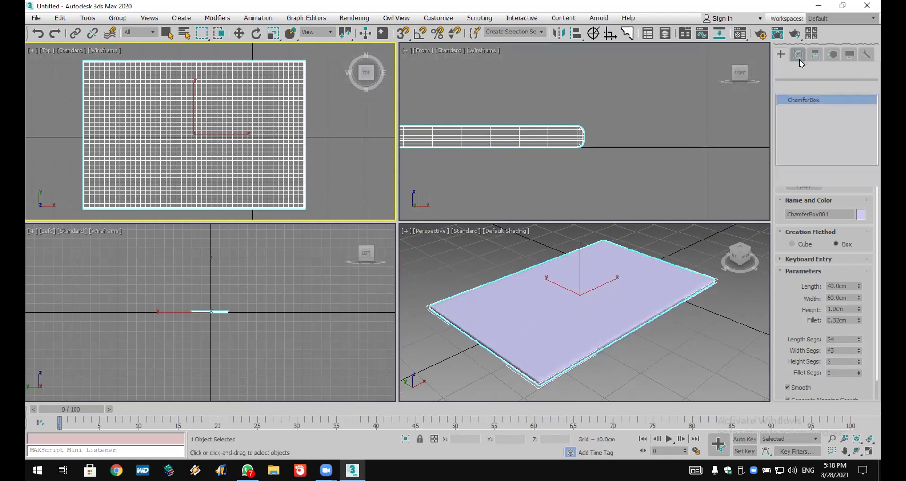
click(809, 87)
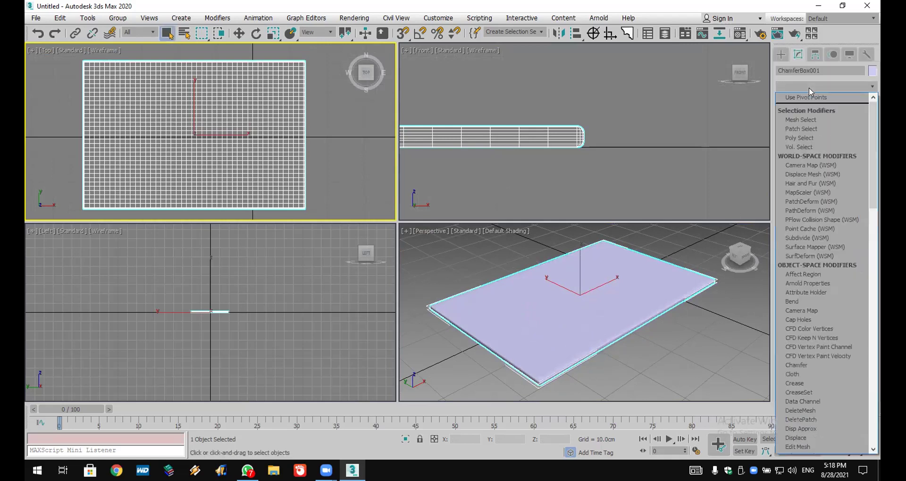
text(cl)
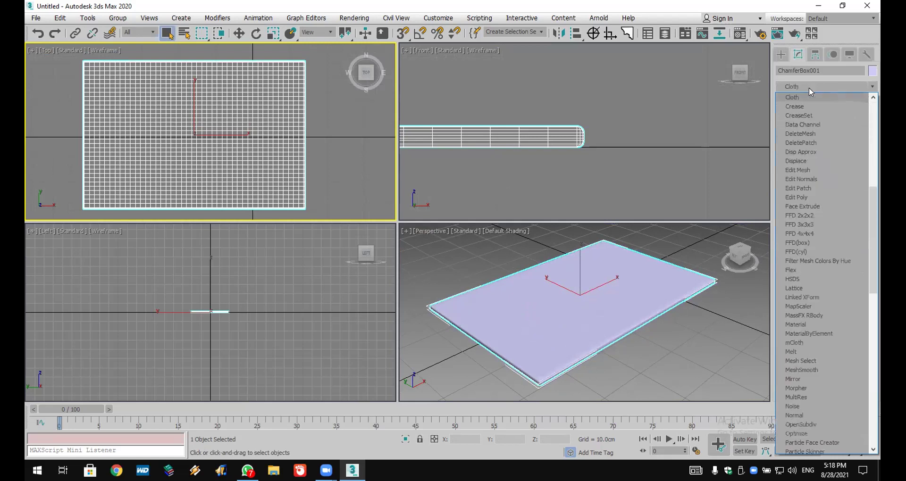
click(813, 97)
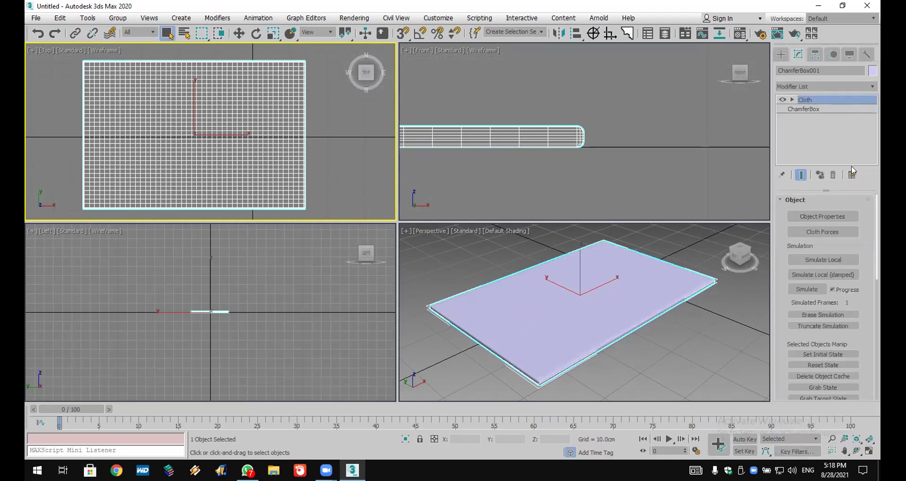
Step: In the Cloth object properties, define ChamferBox001 as cloth with the Cotton preset and a pressure of 30
click(841, 217)
click(364, 87)
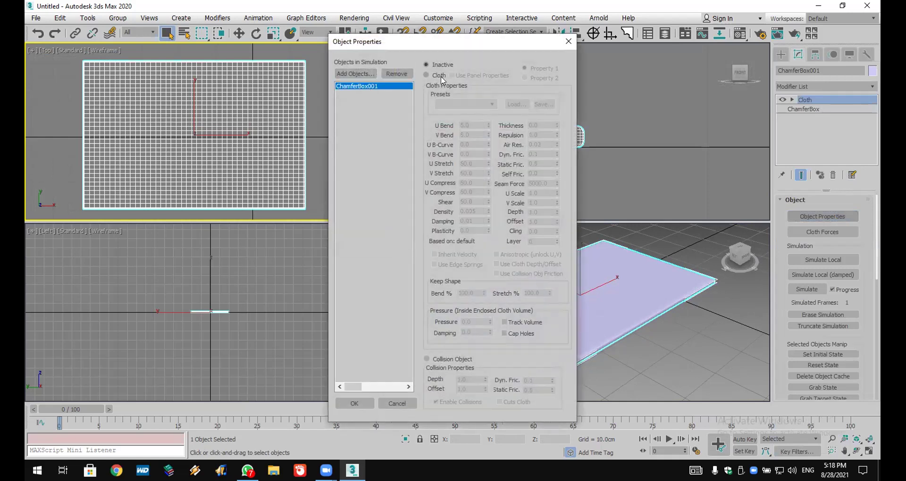
click(441, 76)
click(491, 104)
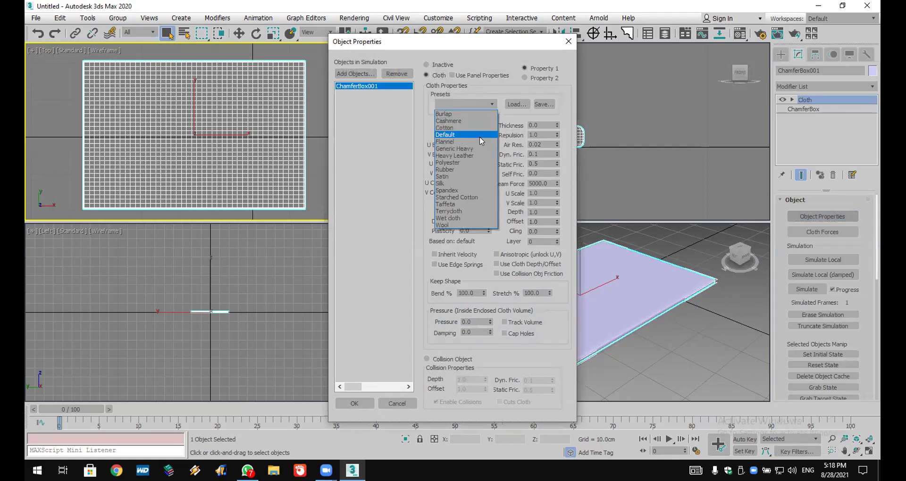
click(472, 127)
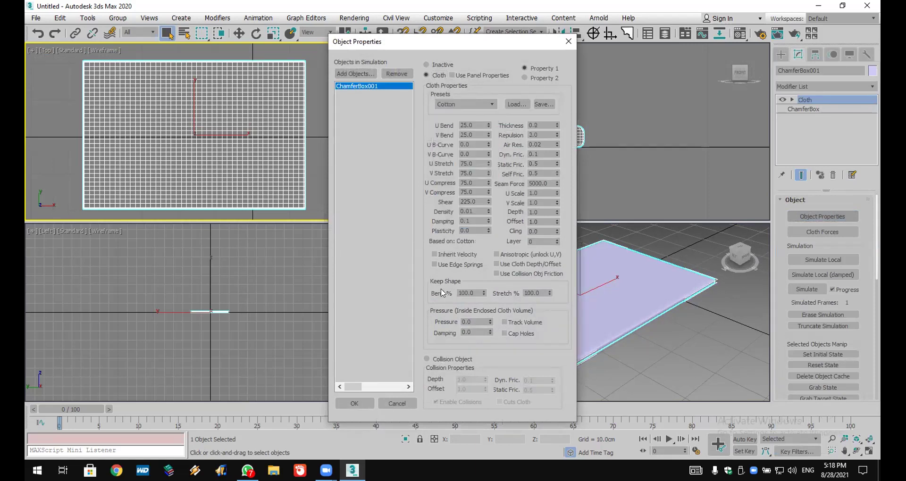
drag(470, 320, 445, 323)
text(30)
key(Return)
click(352, 402)
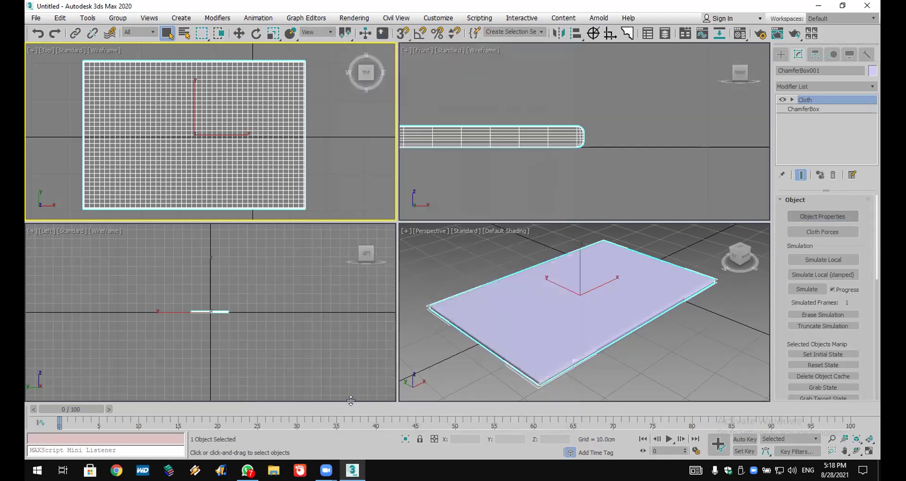
Step: Set the Cloth simulation's gravity to 0 and return to the local simulation controls
scroll(779, 338, down, 5)
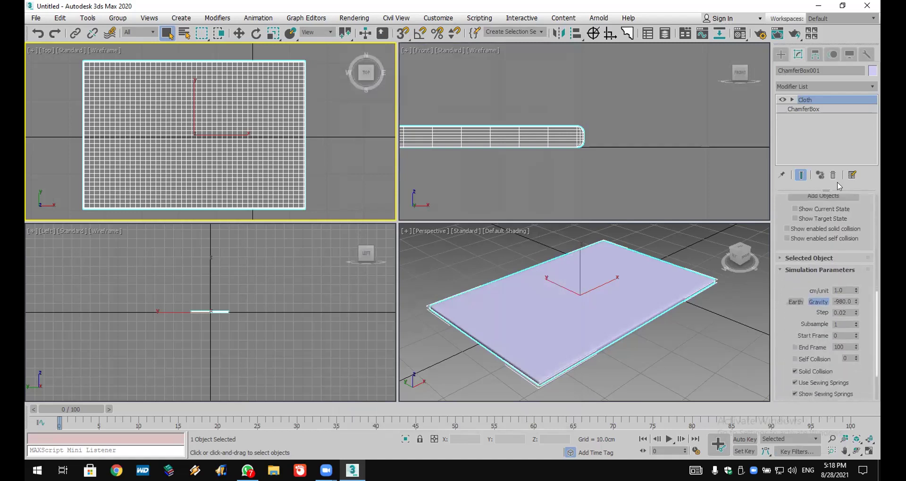
double_click(845, 302)
text(0)
scroll(811, 265, up, 5)
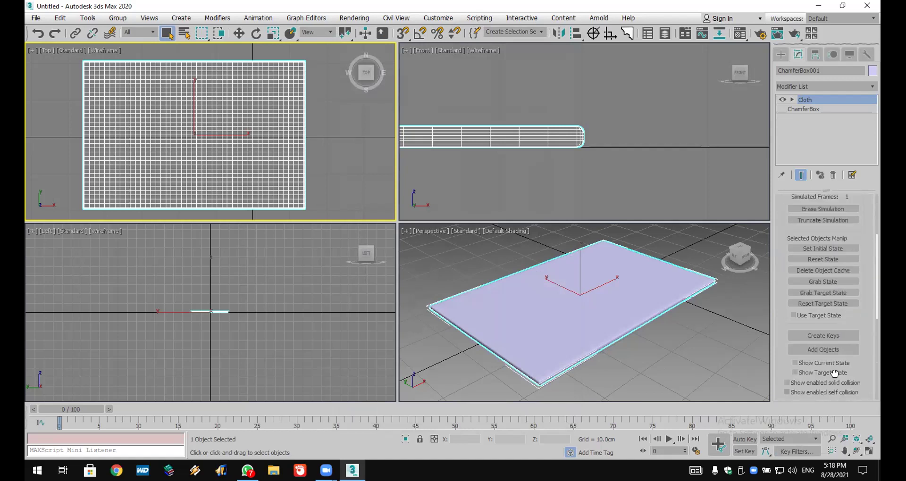
scroll(836, 264, up, 3)
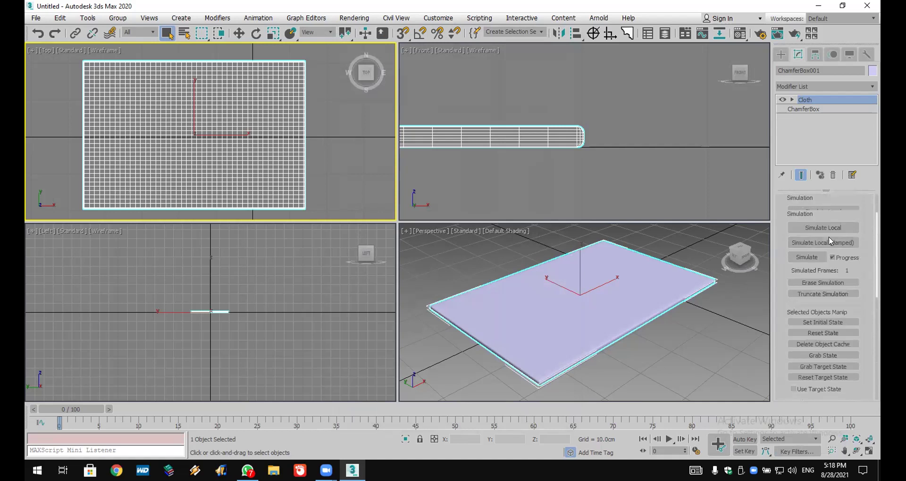
Step: Run the local cloth simulation until the chamfer box inflates into a full pillow, and stop it
right_click(734, 304)
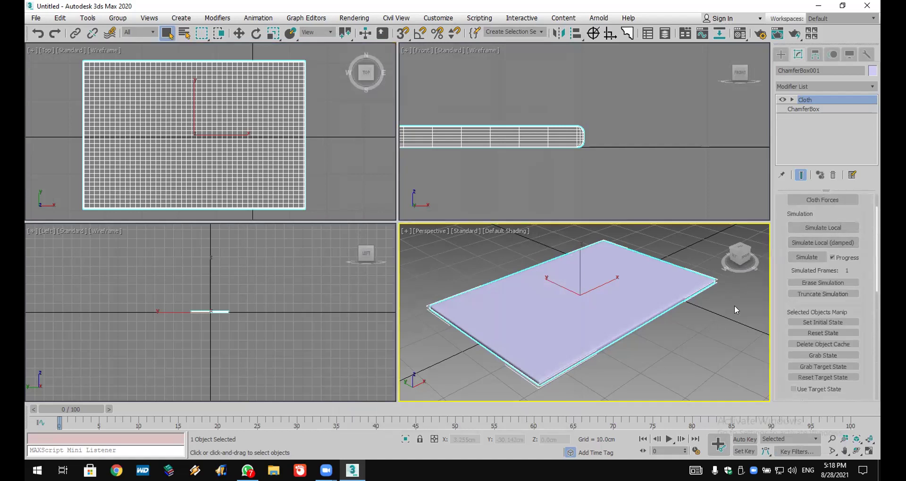
click(824, 226)
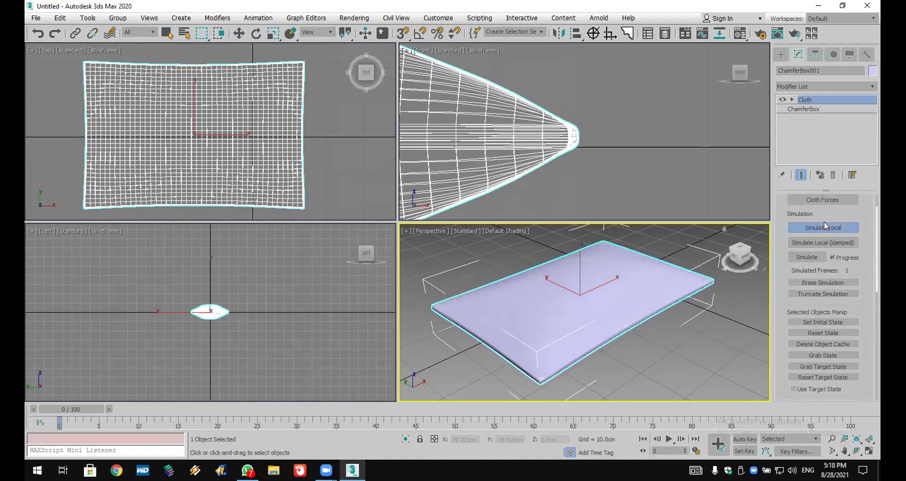
click(870, 439)
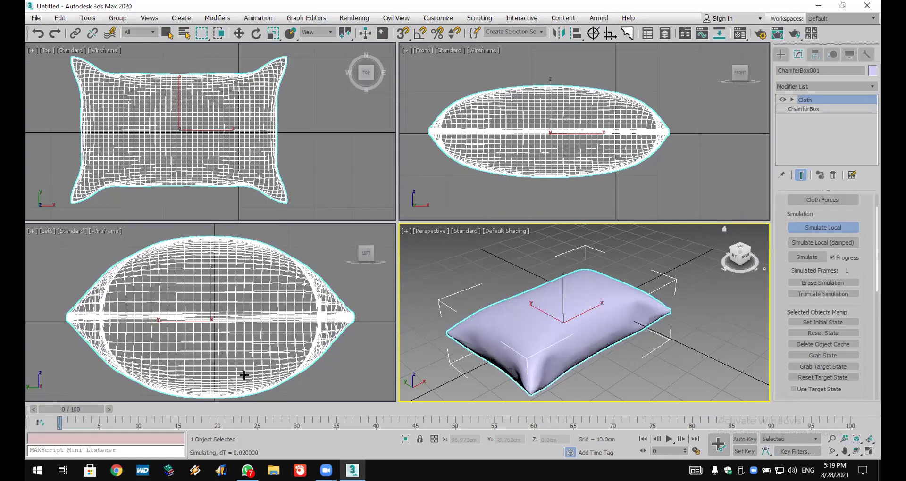
click(838, 227)
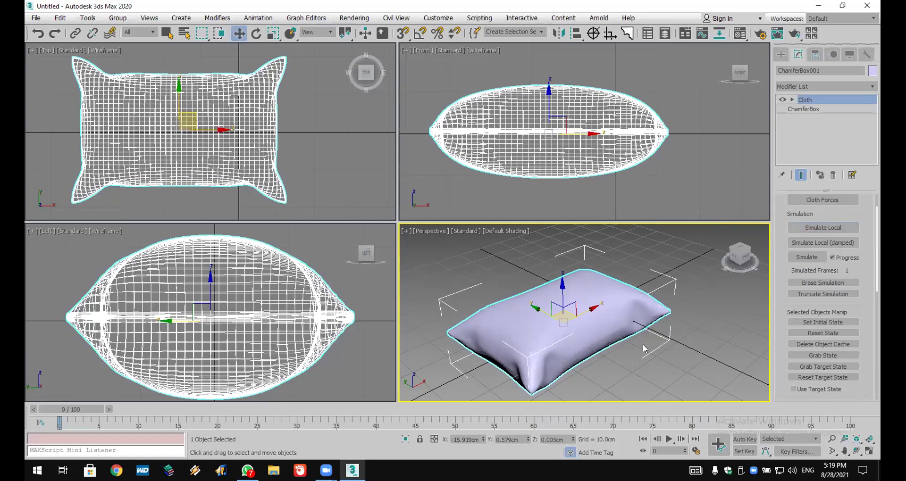
click(818, 228)
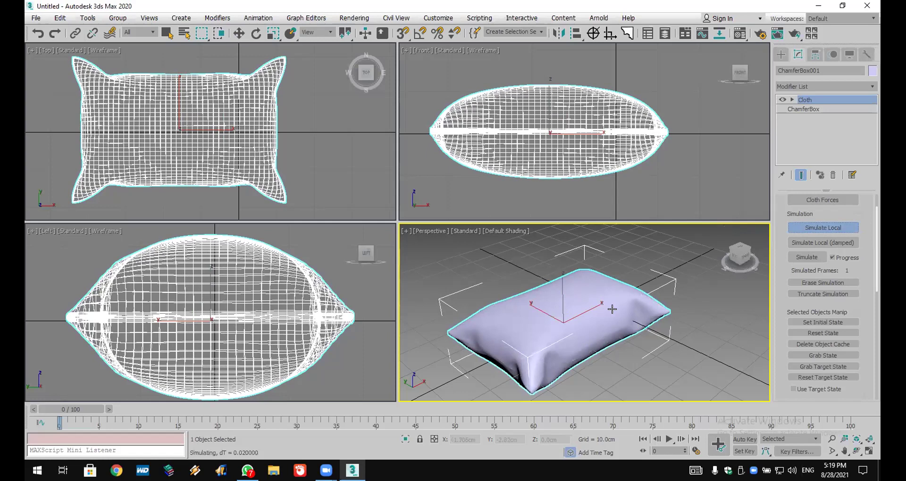
click(812, 229)
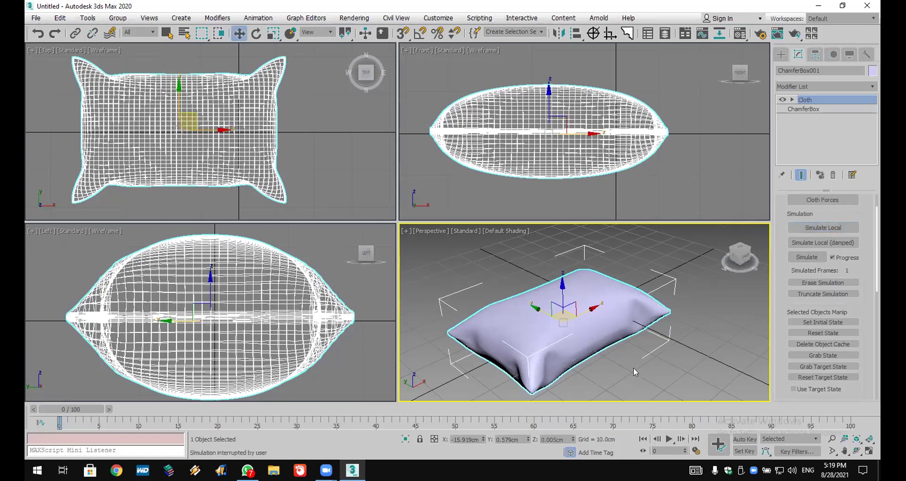
Step: Convert the inflated pillow to an Editable Poly object
scroll(637, 361, down, 3)
mouse_move(641, 354)
middle_down()
mouse_move(626, 336)
mouse_move(644, 340)
middle_up()
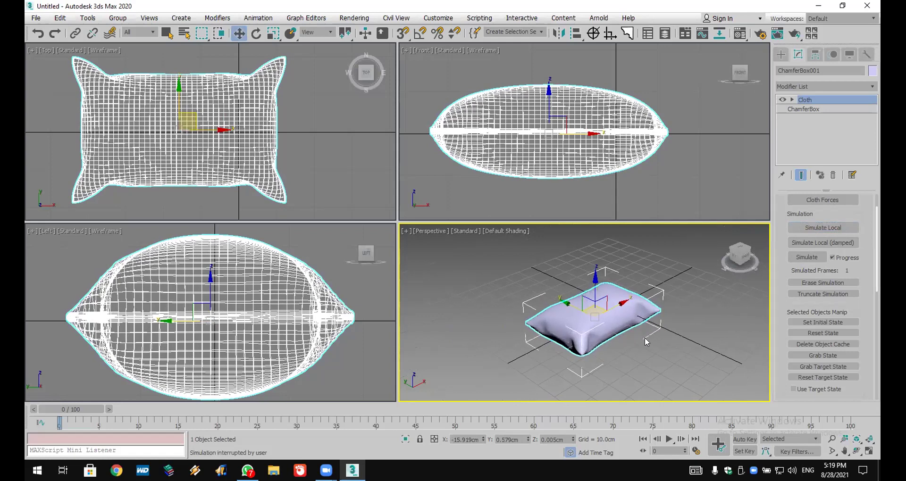
click(781, 55)
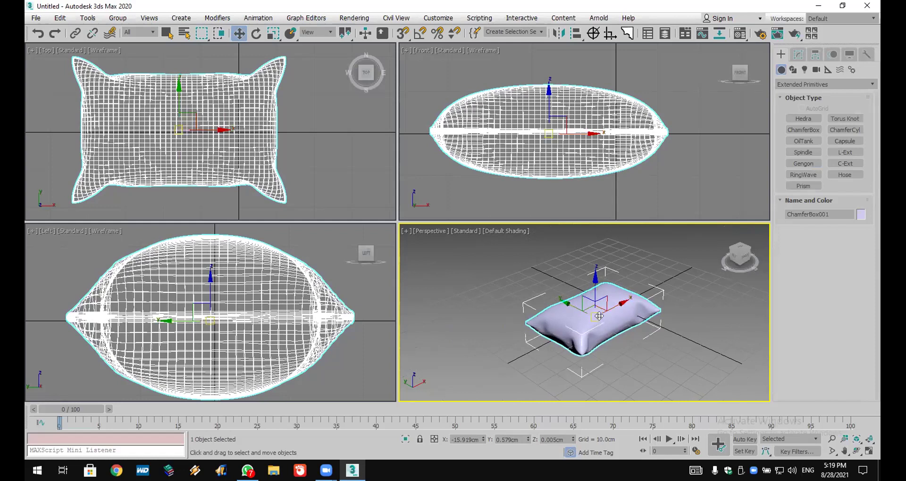
right_click(581, 325)
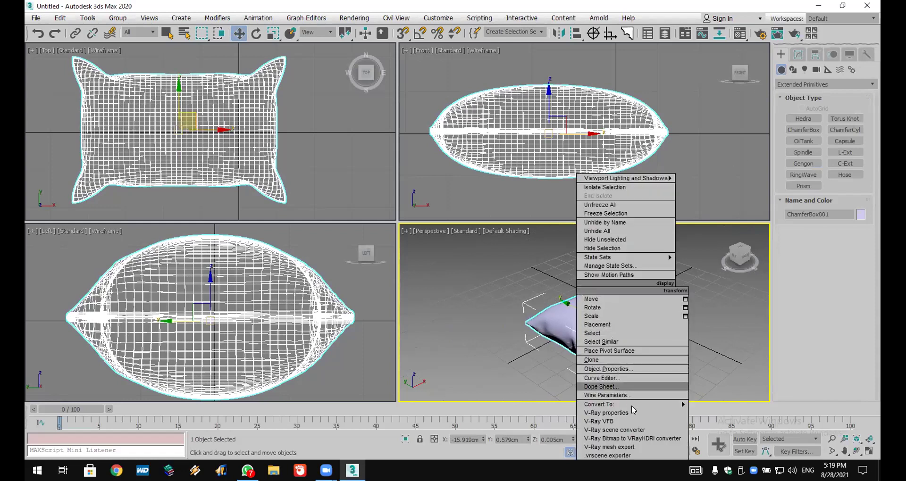
mouse_move(647, 407)
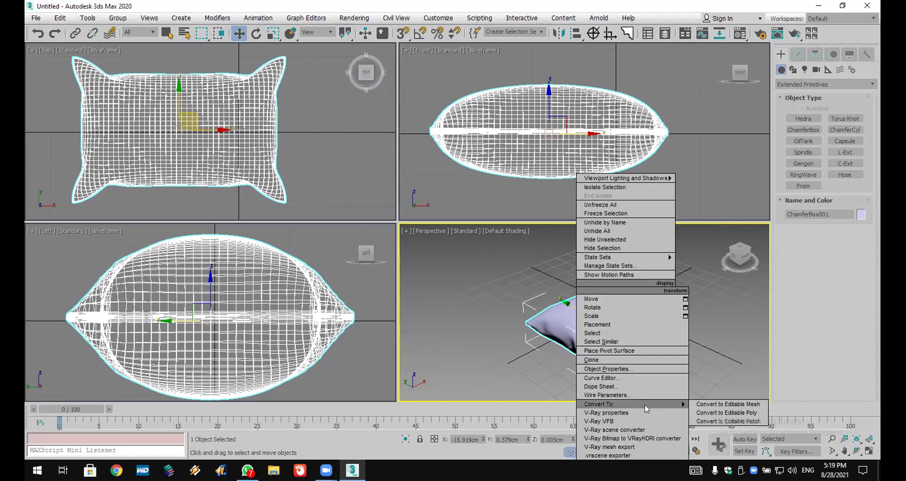
click(750, 411)
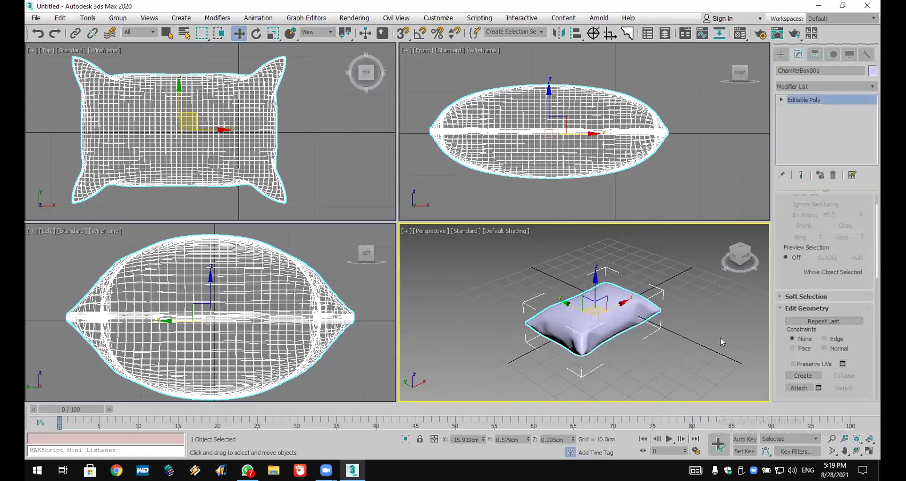
Step: Move the pillow away from the grid's centre and clone a copy of it beside the original
click(739, 318)
click(564, 331)
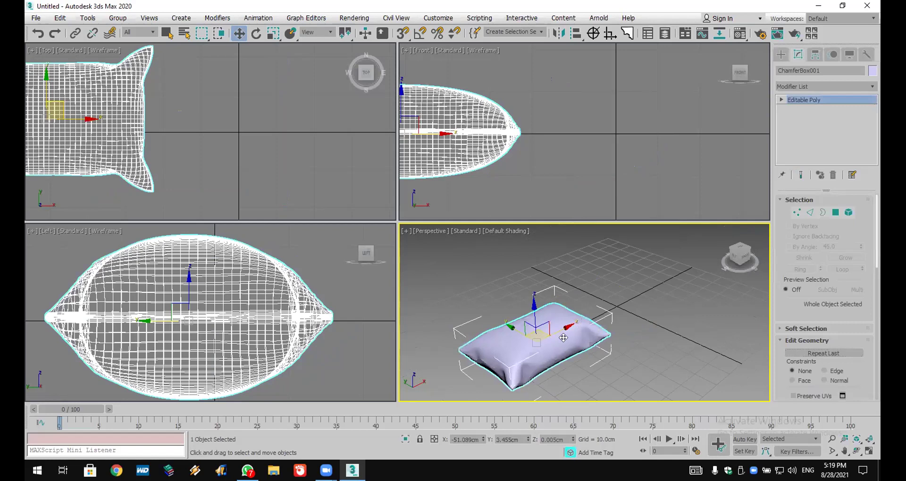
shift+drag(554, 326, 651, 283)
click(448, 280)
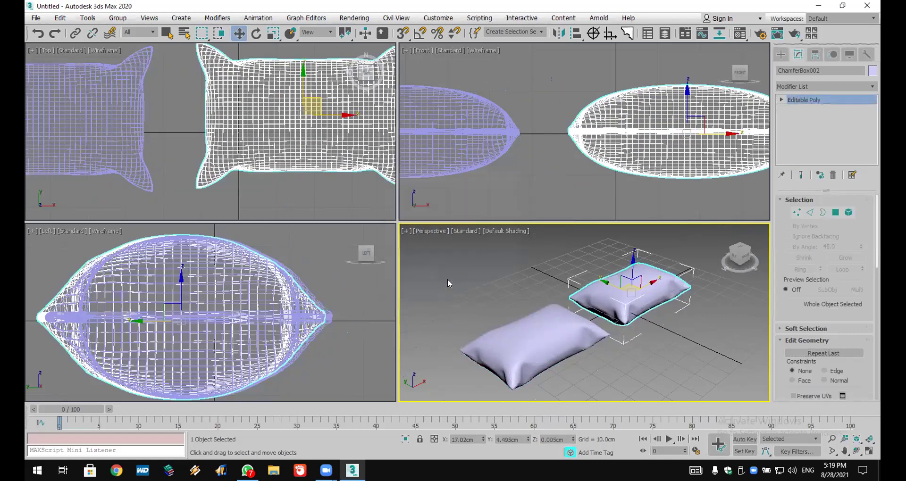
click(620, 359)
click(630, 300)
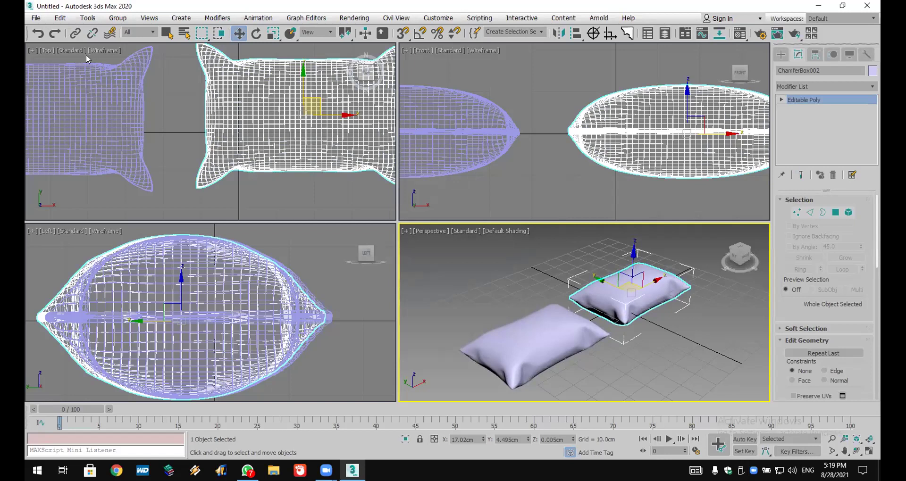
Step: Reset the scene to start over with an empty file
click(36, 18)
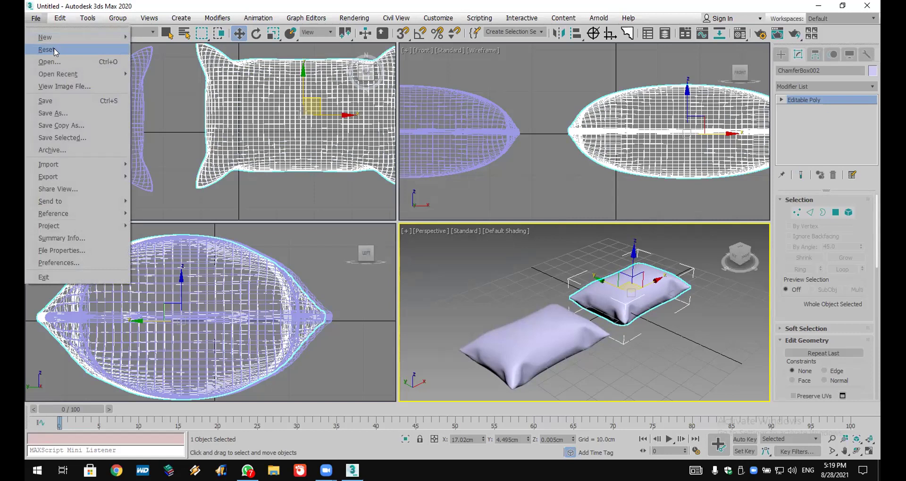
click(45, 49)
click(435, 251)
click(413, 251)
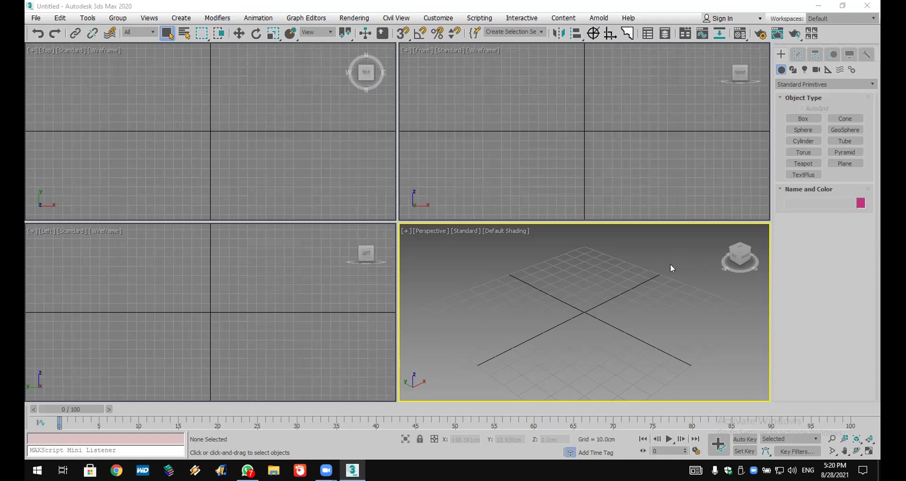
drag(659, 274, 478, 366)
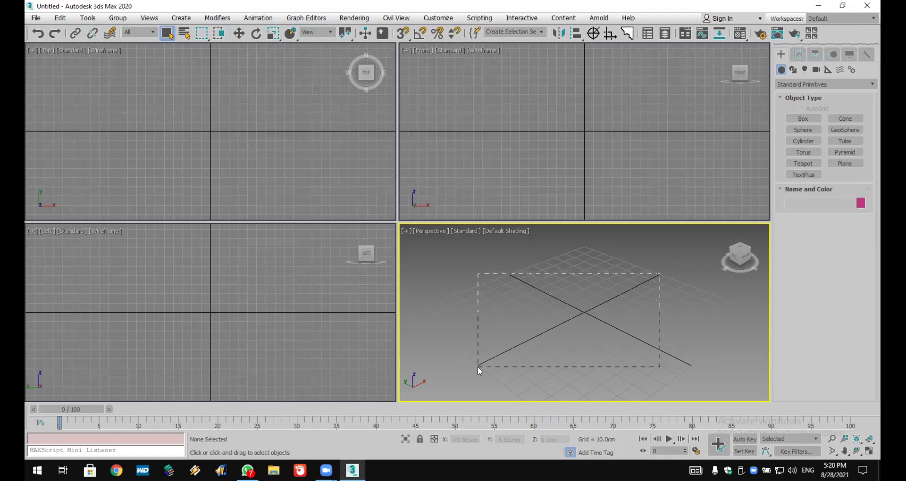
drag(478, 367, 478, 367)
Step: Create a sphere of about 22.7 cm radius at the origin and a plane about 120 by 127 cm covering it in the top view
click(803, 131)
drag(585, 312, 583, 333)
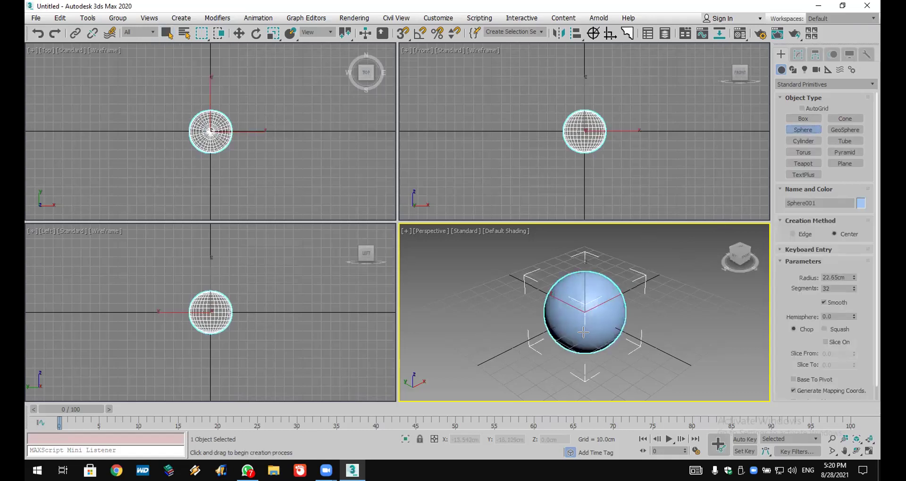
click(845, 162)
drag(154, 83, 273, 191)
Step: Raise the plane about 25.5 cm so that it sits just above the sphere
click(239, 33)
click(597, 122)
drag(597, 123, 588, 71)
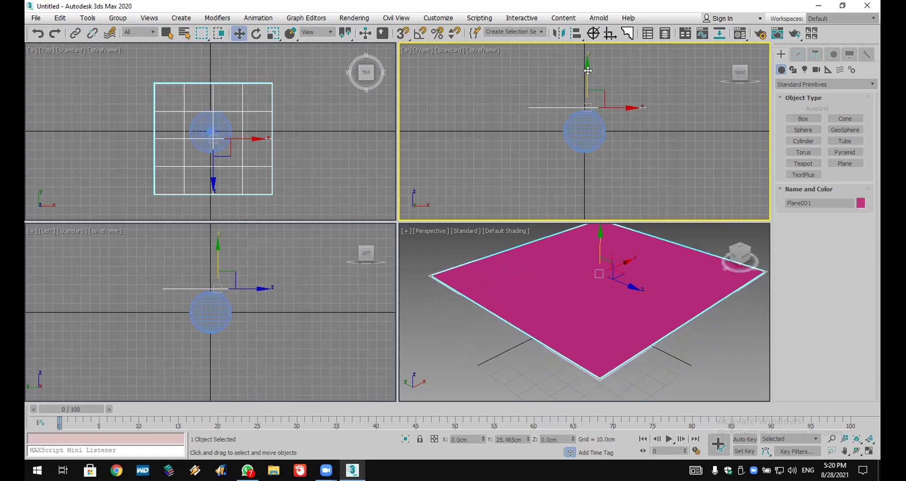
click(583, 144)
click(604, 107)
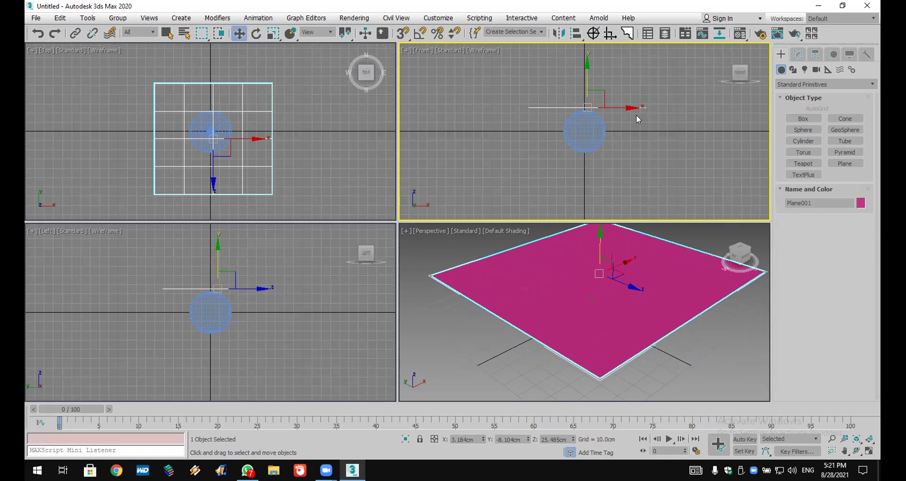
Step: Subdivide the plane with 59 length segments and 60 width segments
click(798, 55)
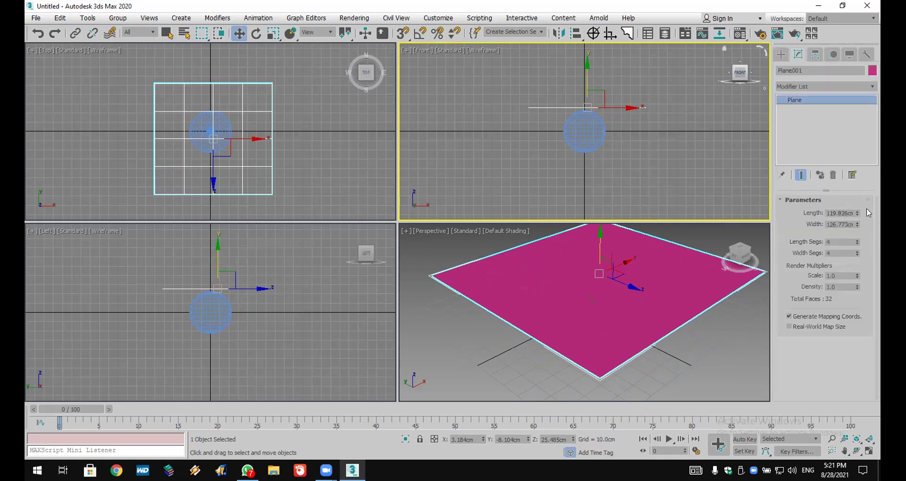
drag(857, 241, 866, 215)
drag(857, 254, 859, 220)
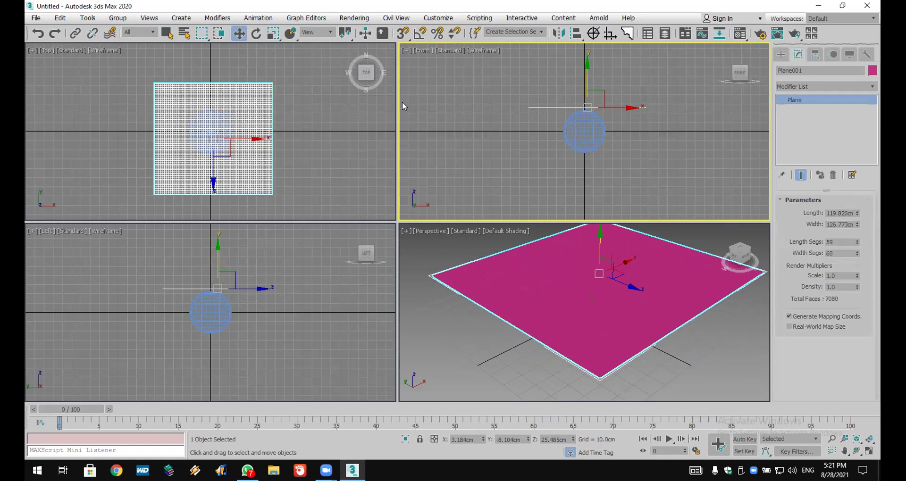
Step: Apply the Cloth modifier to the subdivided plane
click(797, 87)
text(cl)
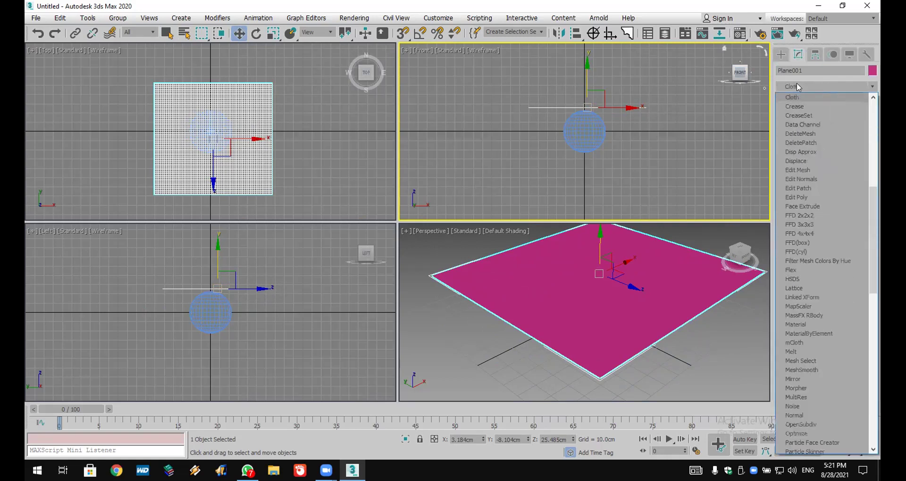
click(809, 98)
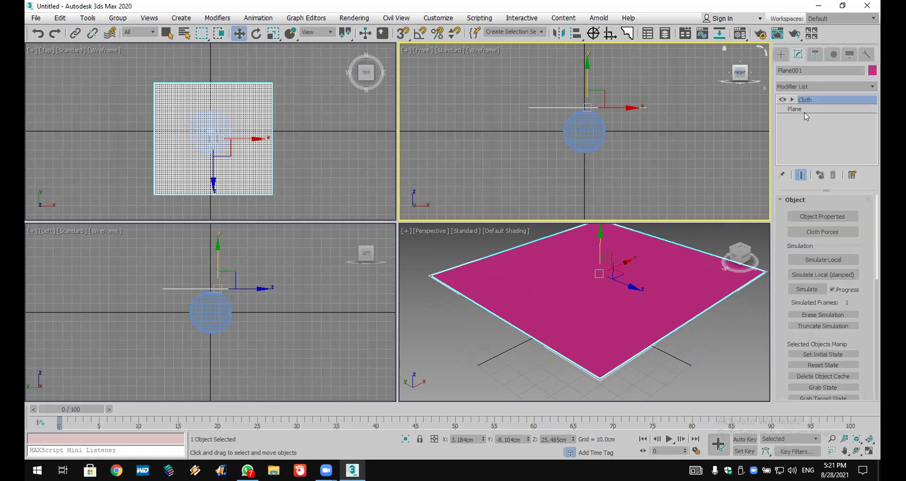
Step: Open the Cloth object properties and add Sphere001 to the objects in the simulation
click(838, 217)
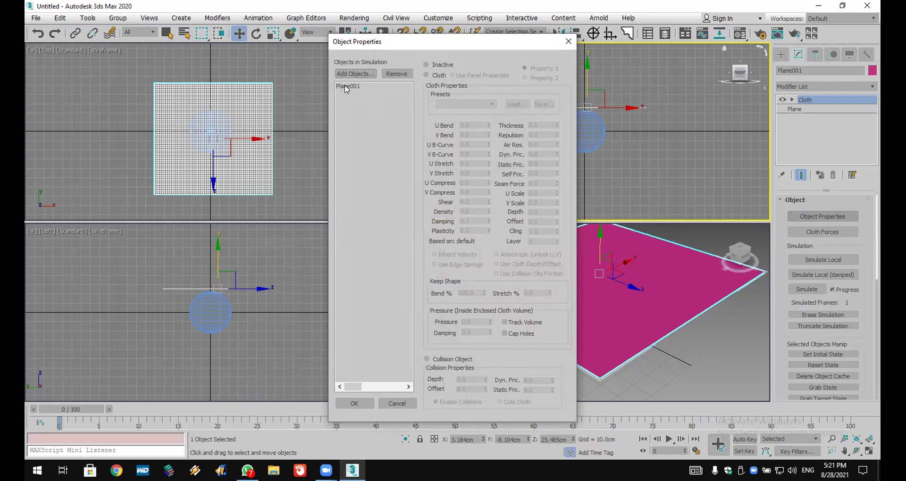
click(355, 76)
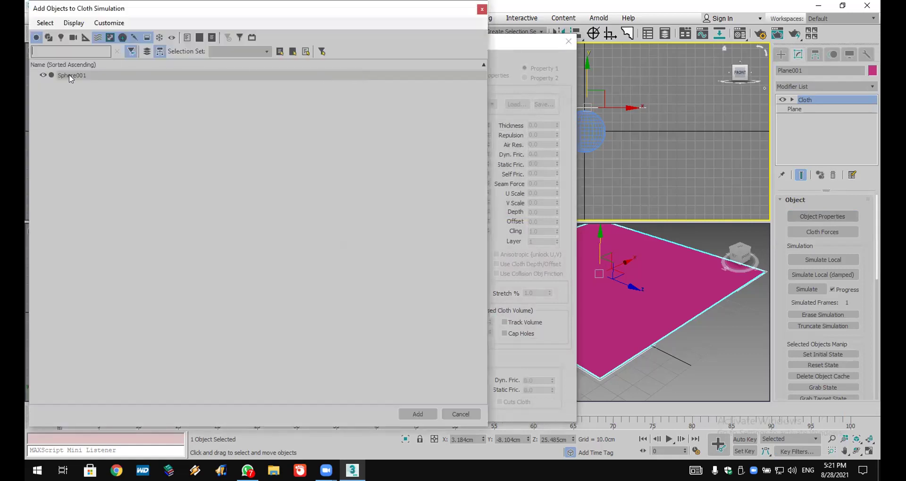
double_click(71, 76)
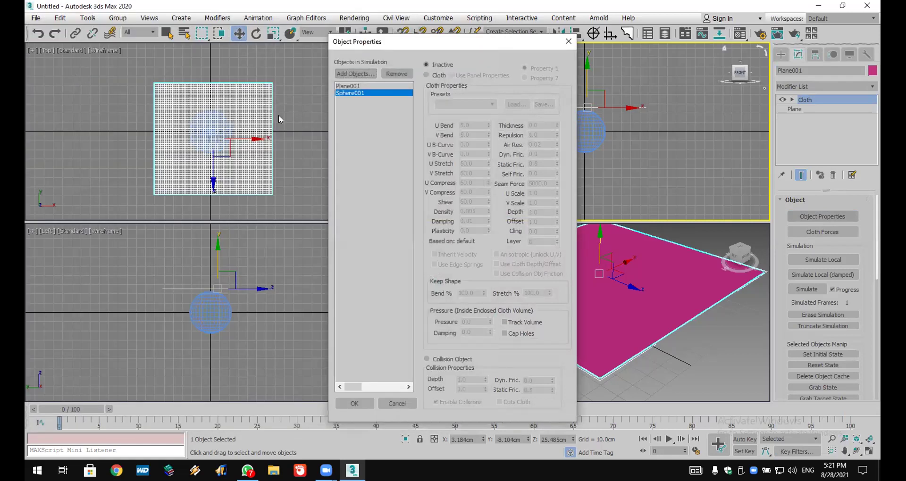
Step: Define Plane001 as cloth with the Satin preset
click(352, 86)
click(427, 75)
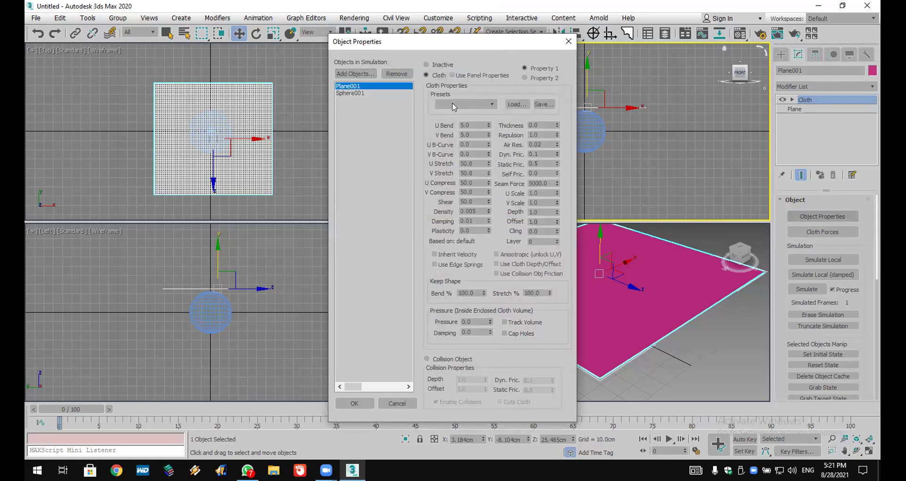
click(453, 106)
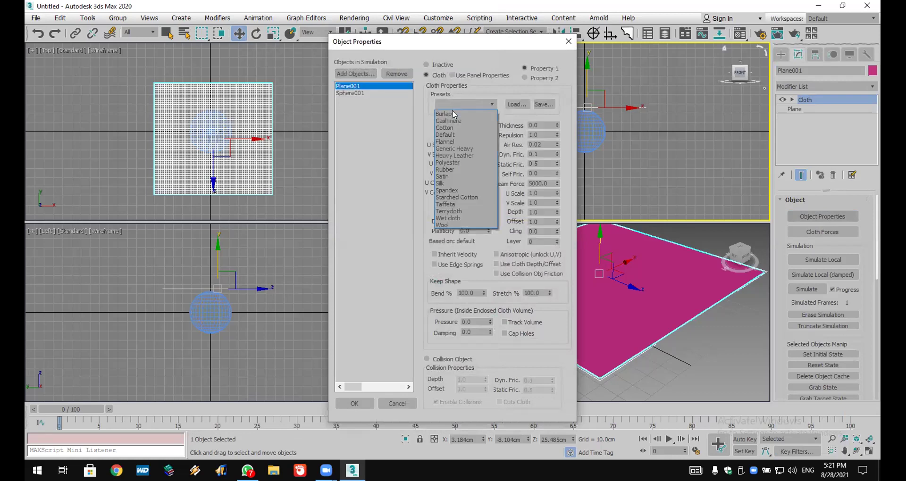
click(459, 177)
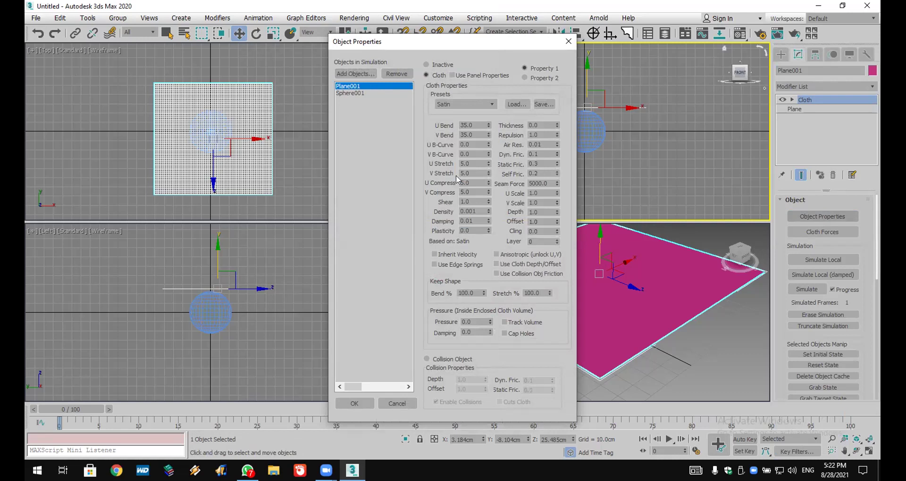
Step: Define Sphere001 as a collision object and accept the object properties
click(354, 93)
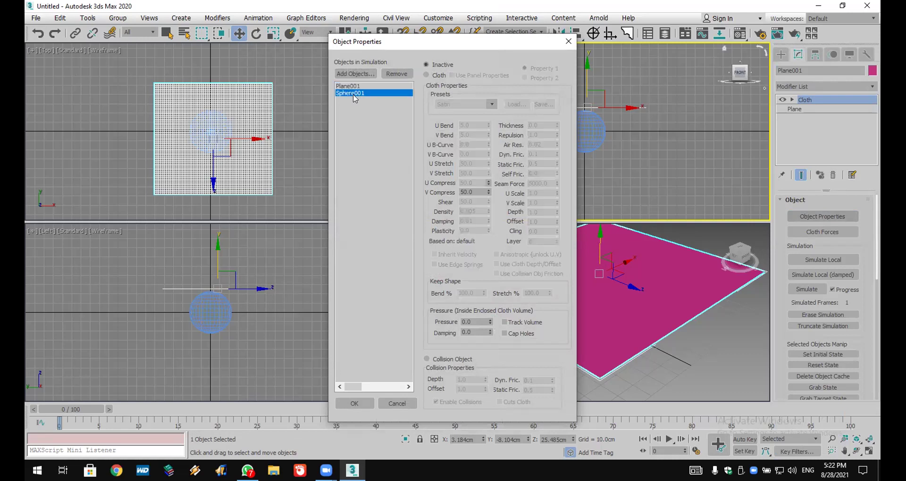
click(451, 359)
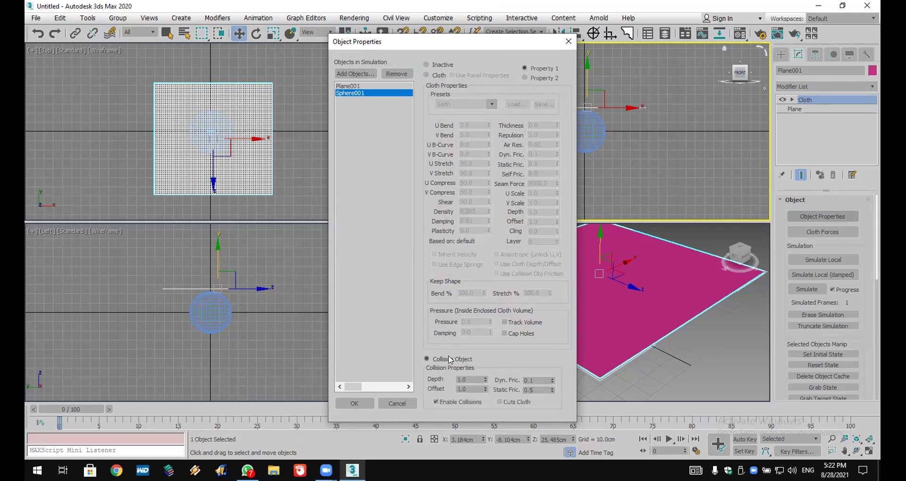
click(359, 402)
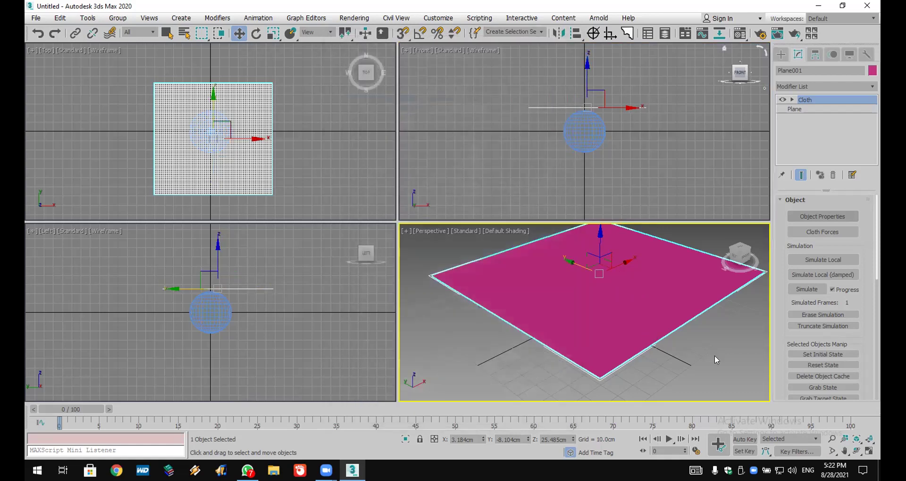
Step: Run the local cloth simulation to drape Plane001 over the sphere, and stop it once the fabric has fallen
click(837, 260)
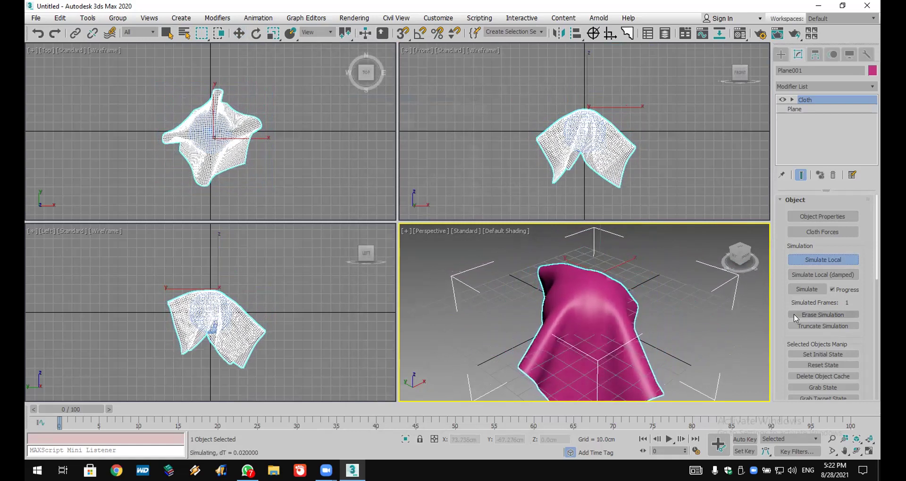
click(822, 259)
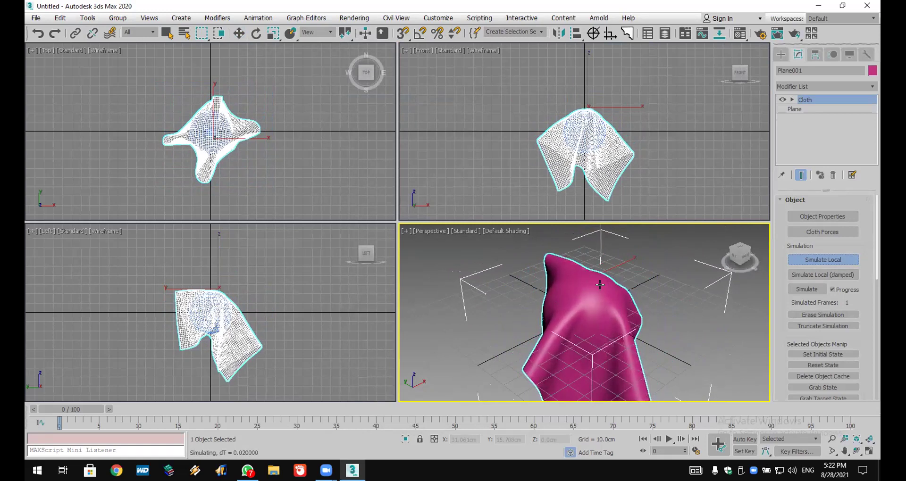
click(809, 261)
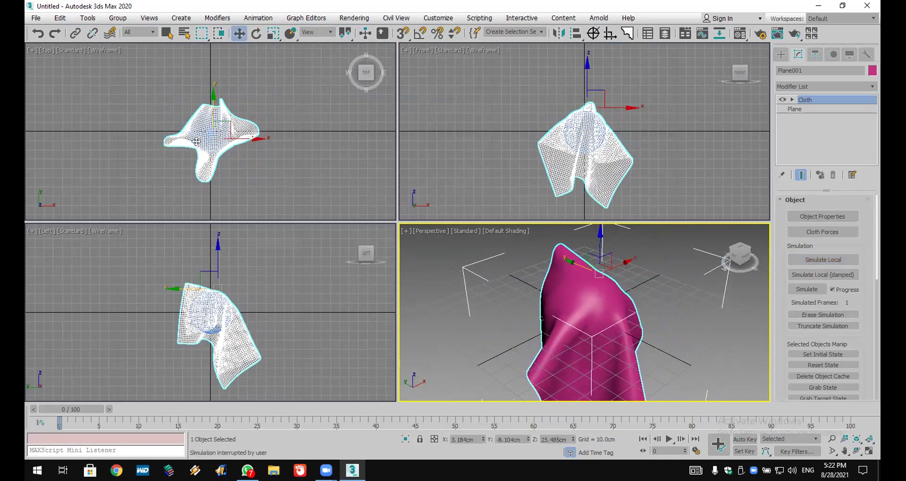
Step: Reset to an empty scene without saving the draped sphere
click(33, 20)
click(40, 47)
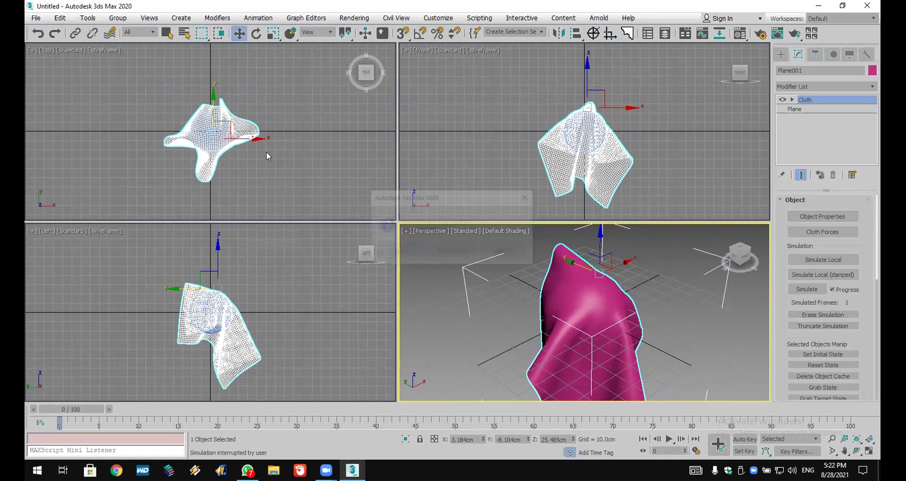
click(445, 252)
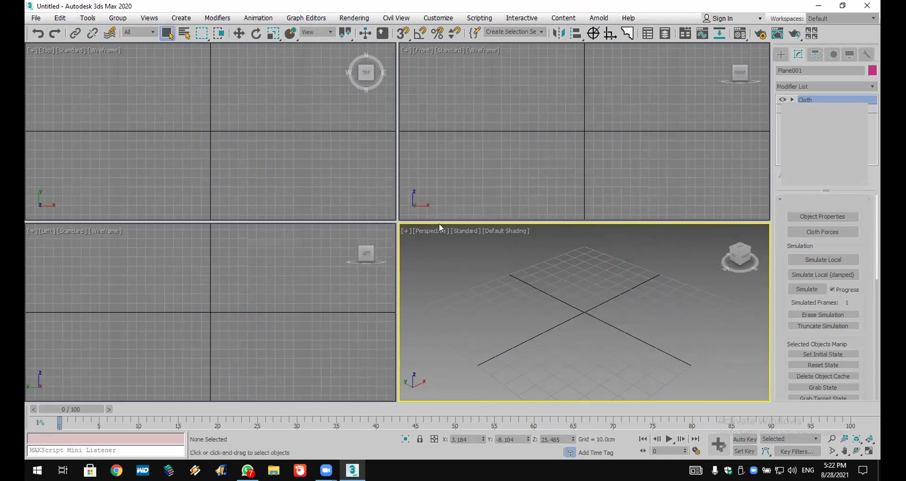
Step: Create a chamfer box in the Top view, about 119 cm long, 179 cm wide and 31 cm high, with a fillet of about 7.5 cm
click(816, 85)
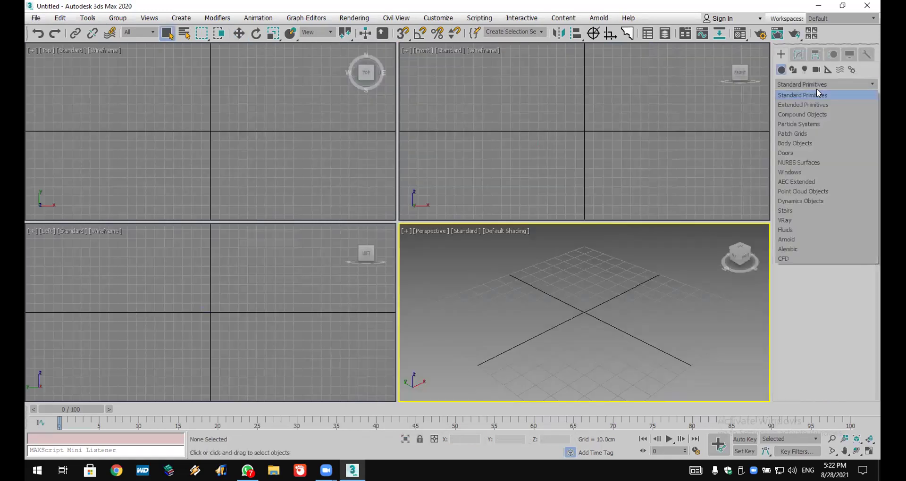
click(816, 100)
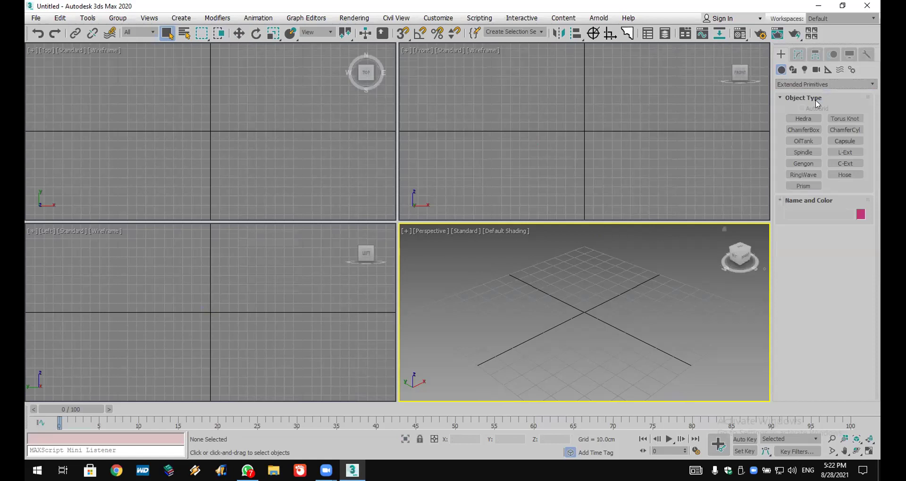
click(802, 130)
drag(95, 76, 260, 186)
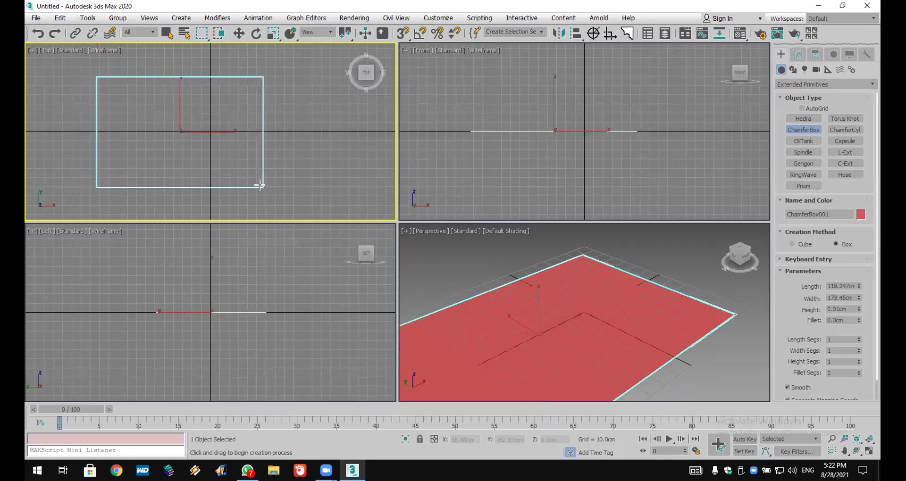
click(264, 153)
click(265, 154)
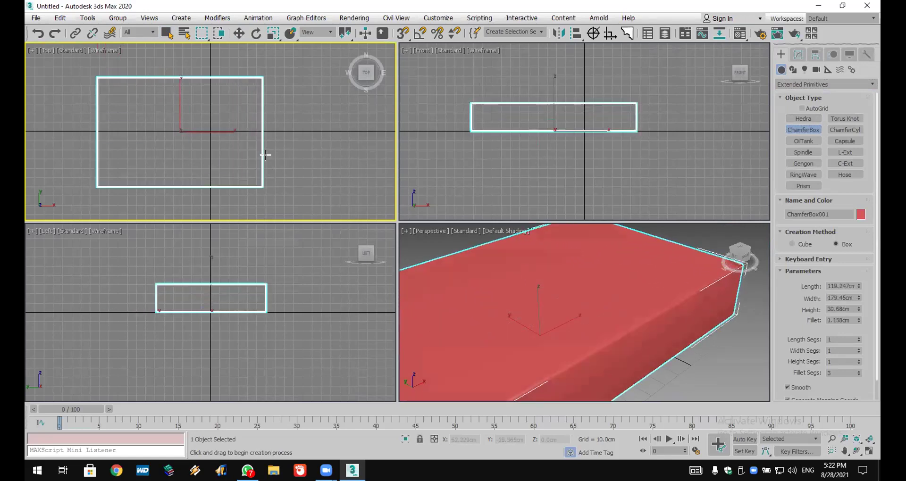
click(265, 150)
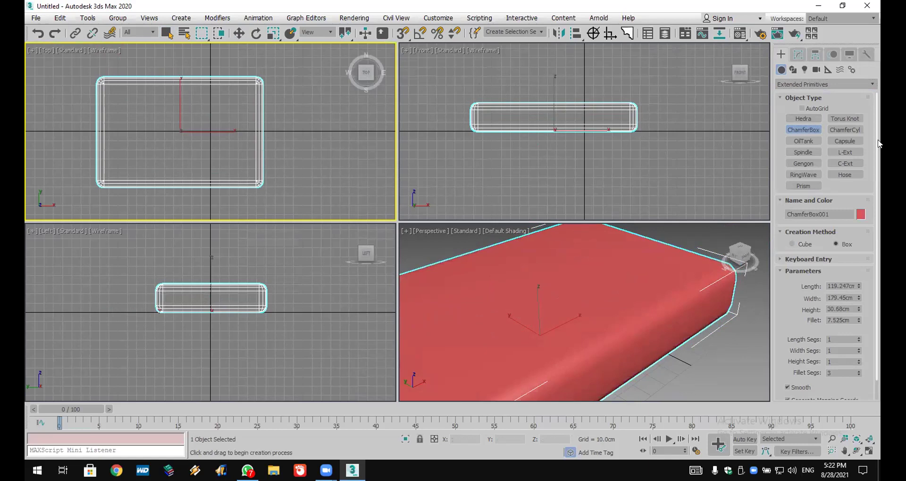
Step: Draw a plane across the middle of the chamfer box in the Top view, about 160 cm long and 89 cm wide
click(792, 85)
click(799, 92)
click(855, 164)
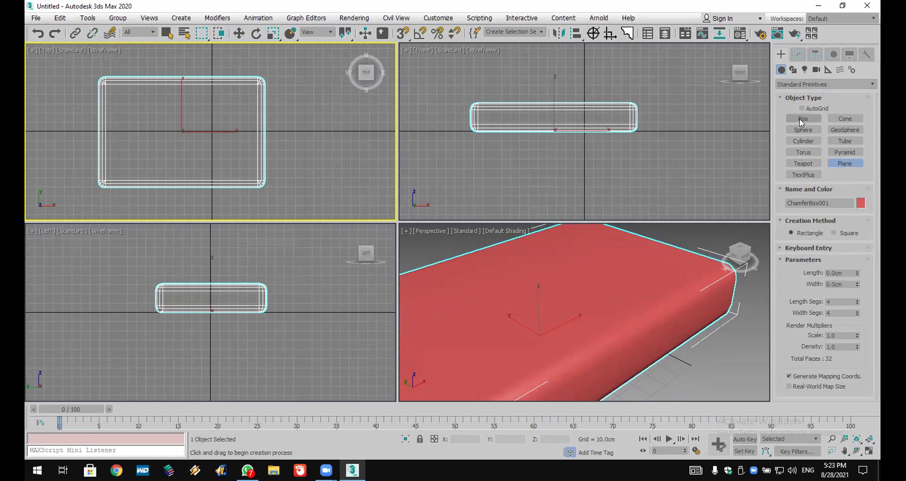
drag(137, 55, 220, 201)
Step: Raise the plane in the Front view to just above the chamfer box, at a height of about 35 cm
right_click(424, 142)
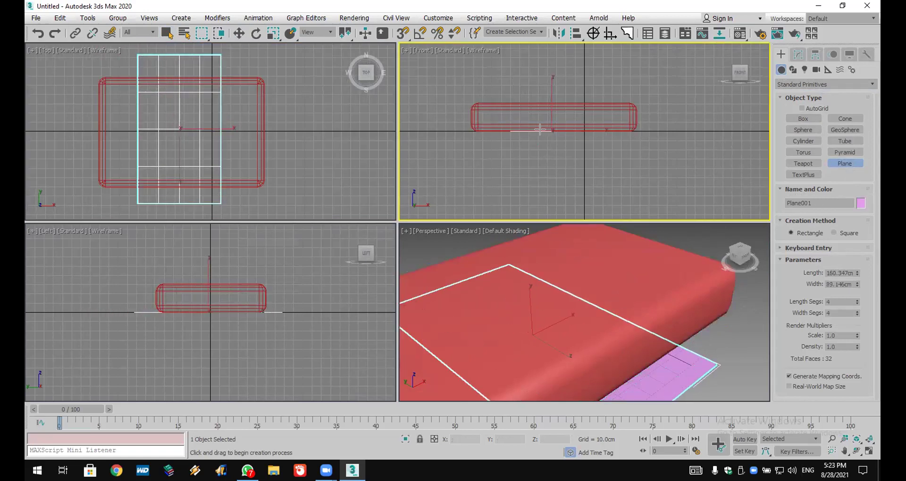
click(244, 33)
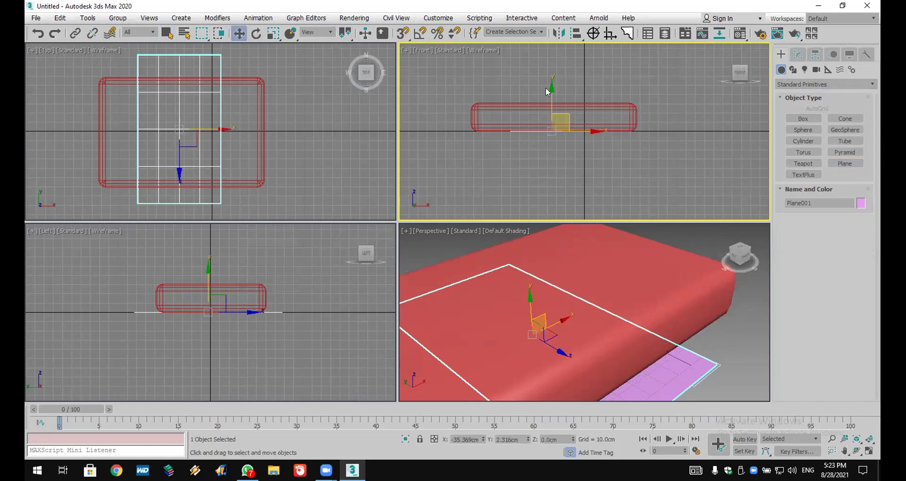
drag(548, 89, 548, 62)
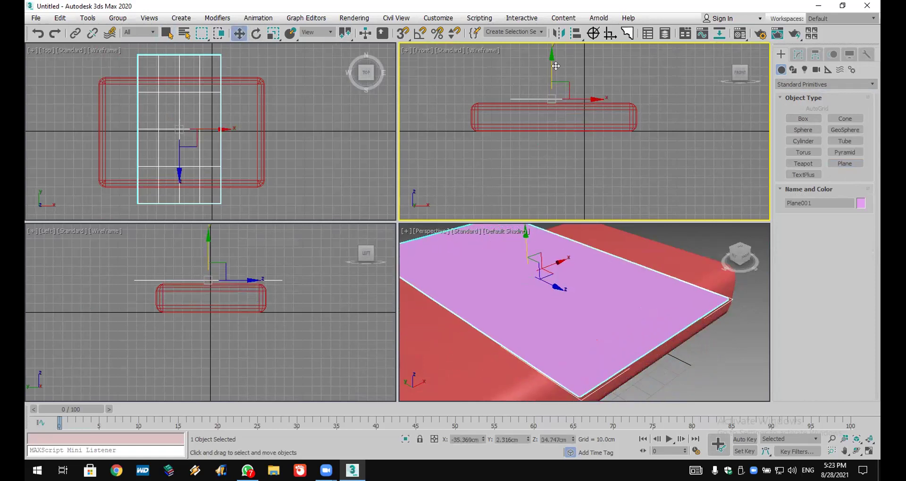
scroll(614, 278, down, 5)
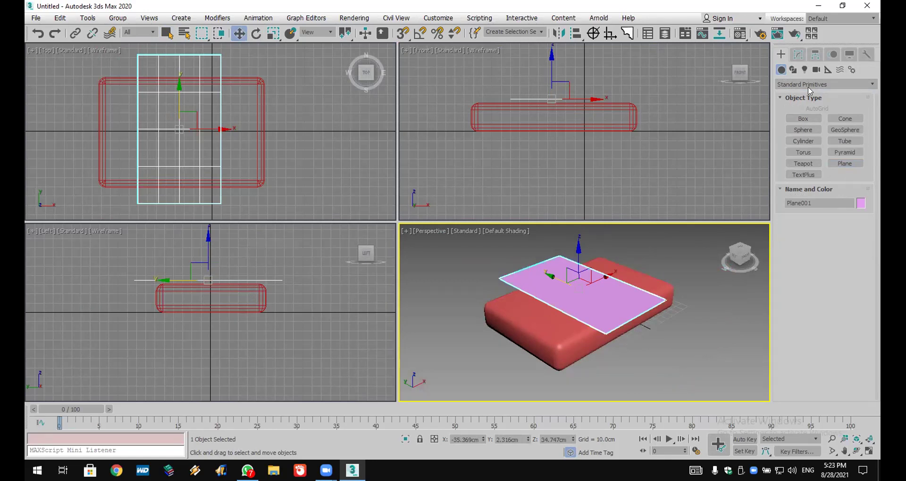
Step: Enlarge the plane to about 192 cm by 201 cm and subdivide it into 79 length and 105 width segments
click(798, 54)
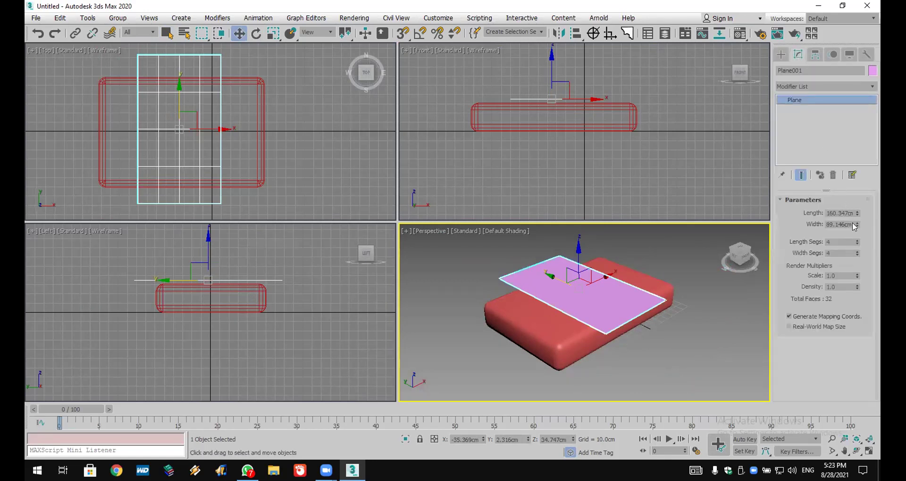
drag(857, 214, 858, 193)
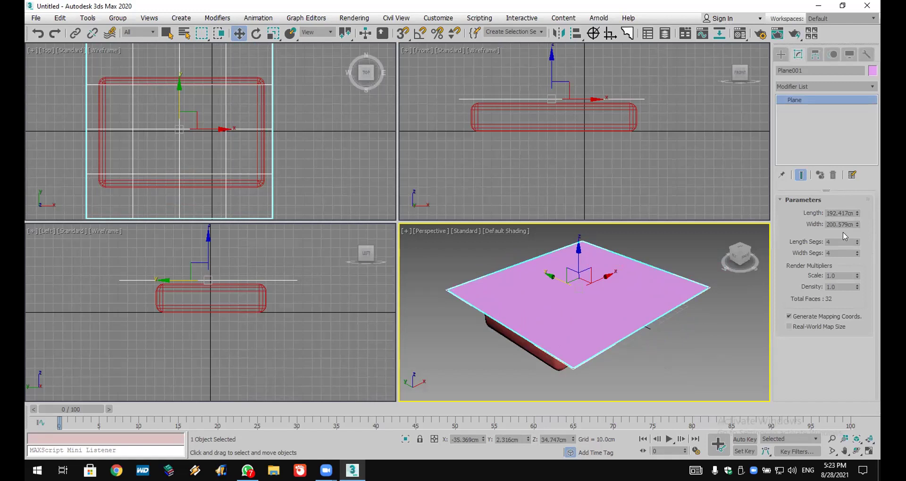
click(856, 240)
drag(857, 242, 857, 200)
click(858, 240)
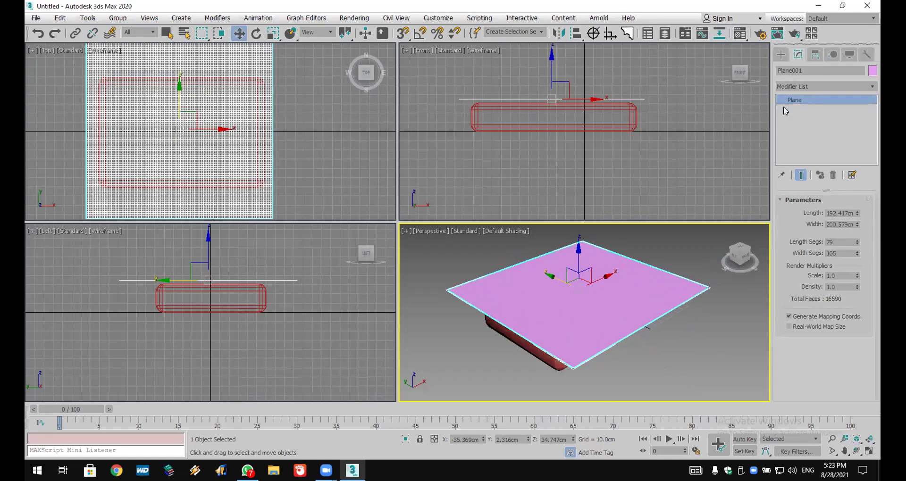
Step: Apply the Cloth modifier to the subdivided plane above the chamfer box
click(821, 87)
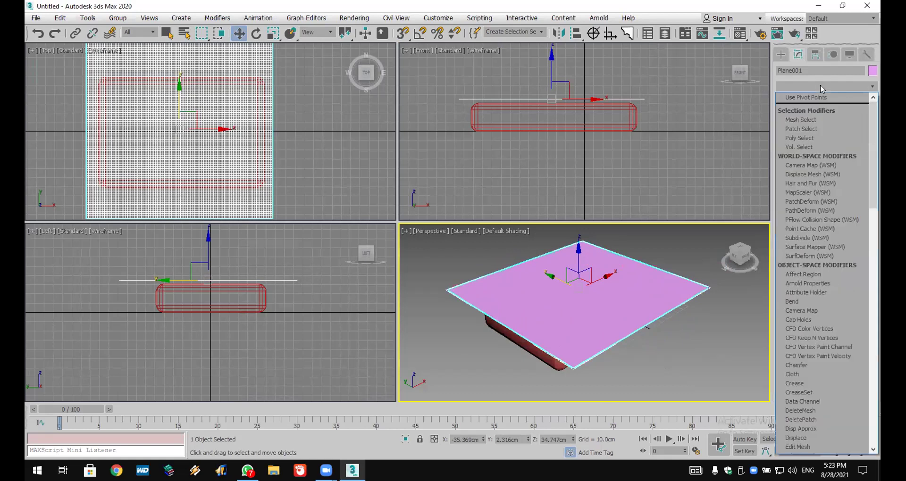
text(cloth)
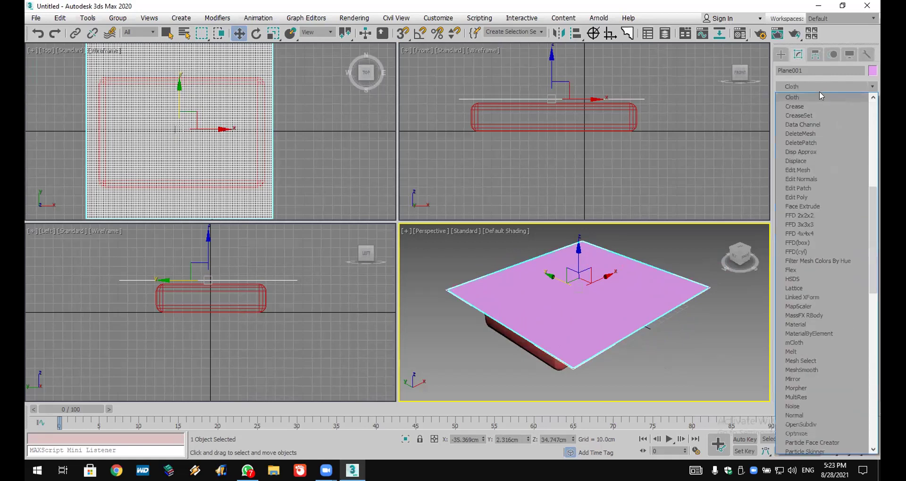
key(Return)
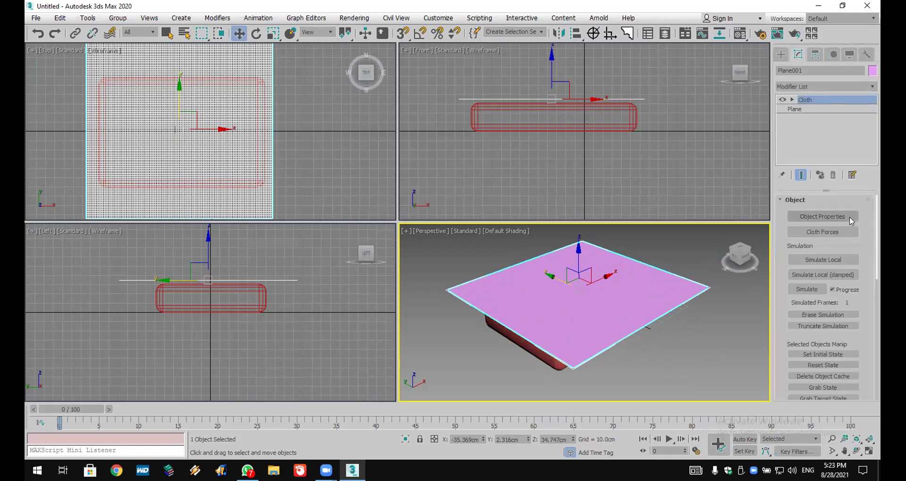
Step: Open the Cloth object properties and add ChamferBox001 to the objects in the simulation
click(851, 220)
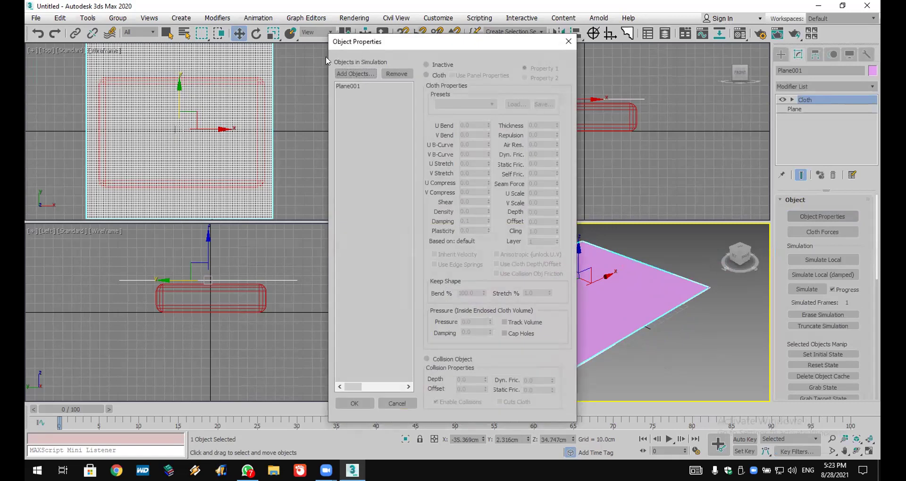
click(354, 74)
click(170, 77)
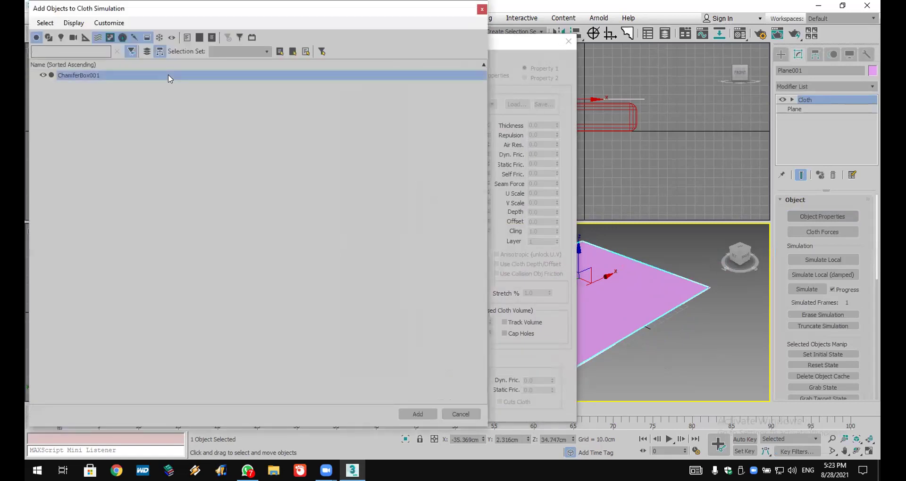
click(416, 416)
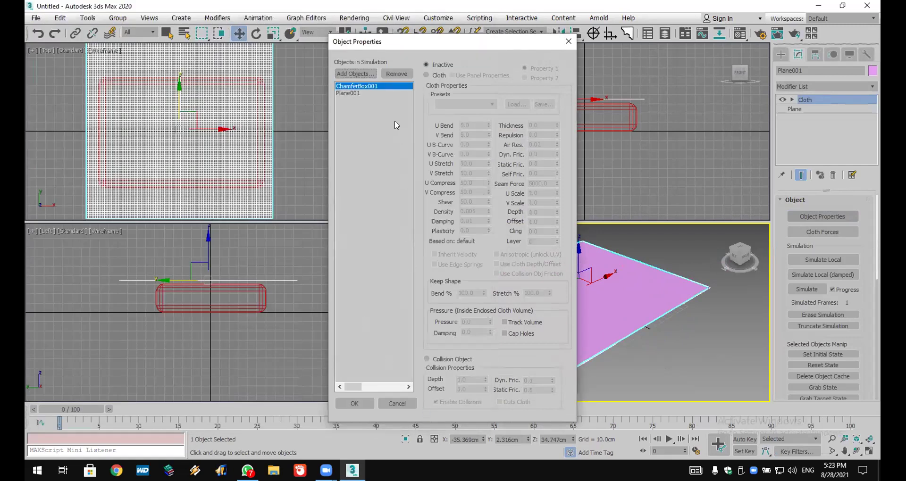
Step: Define Plane001 as cloth with the Satin preset
click(349, 92)
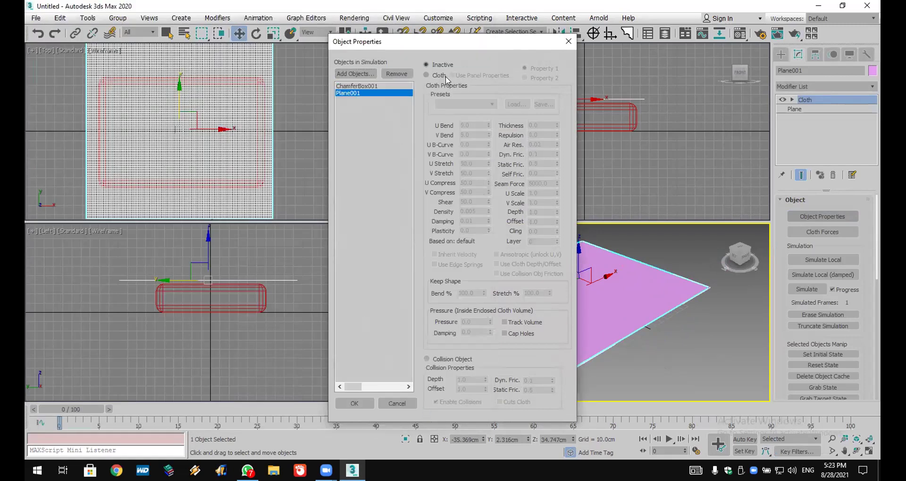
click(434, 76)
click(459, 105)
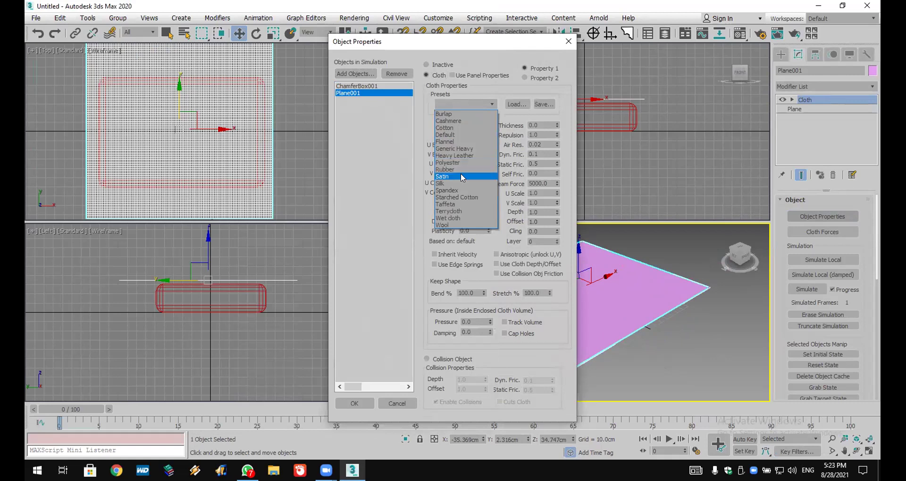
click(461, 173)
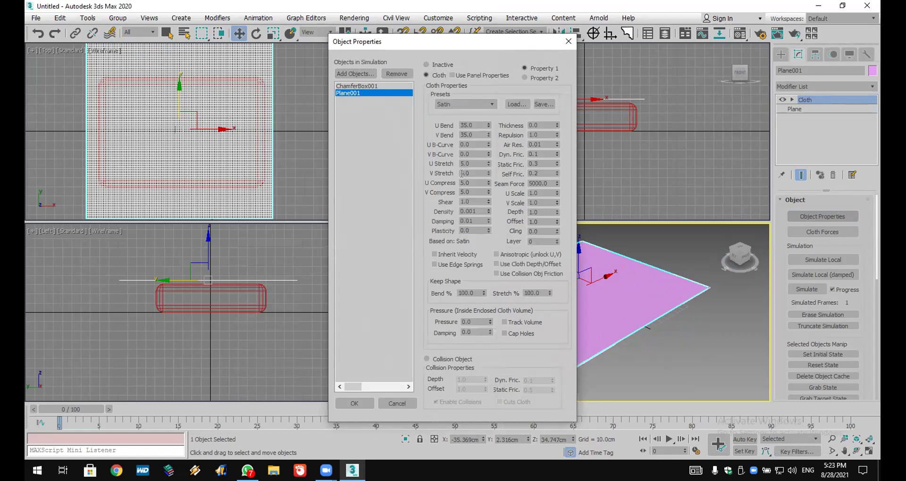
Step: Define ChamferBox001 as a collision object and accept the object properties
click(361, 86)
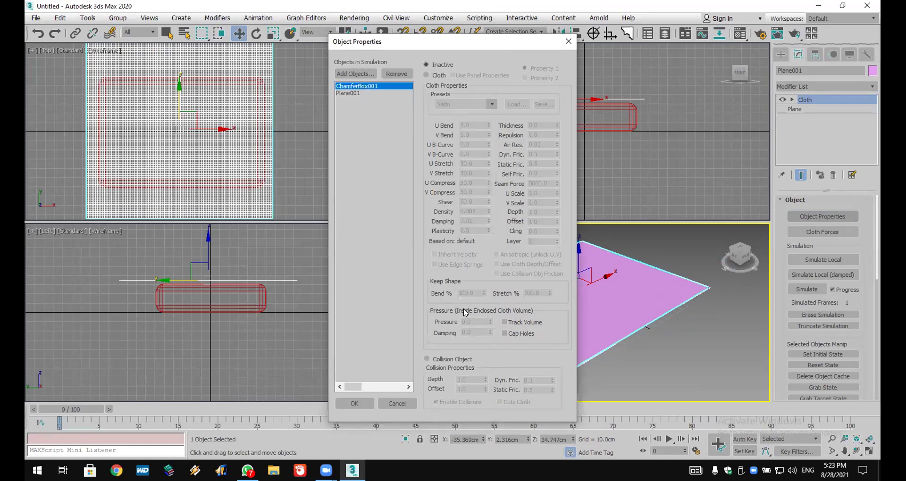
click(441, 360)
click(354, 403)
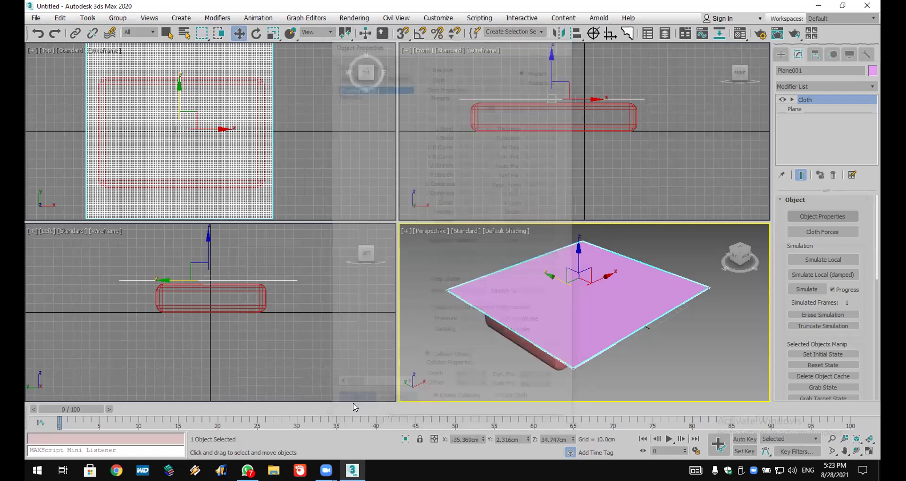
Step: Run the local cloth simulation until the plane drapes over the chamfer box, stop it, and fit the draped result in all views
click(832, 261)
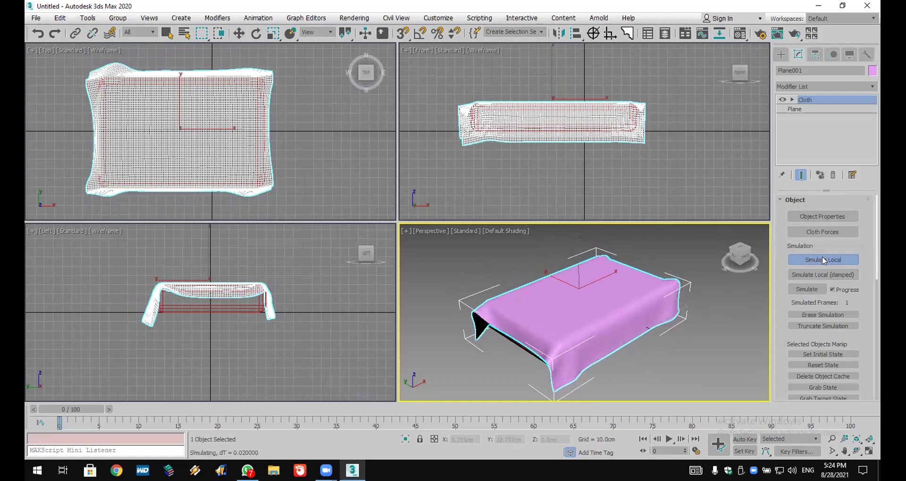
key(Escape)
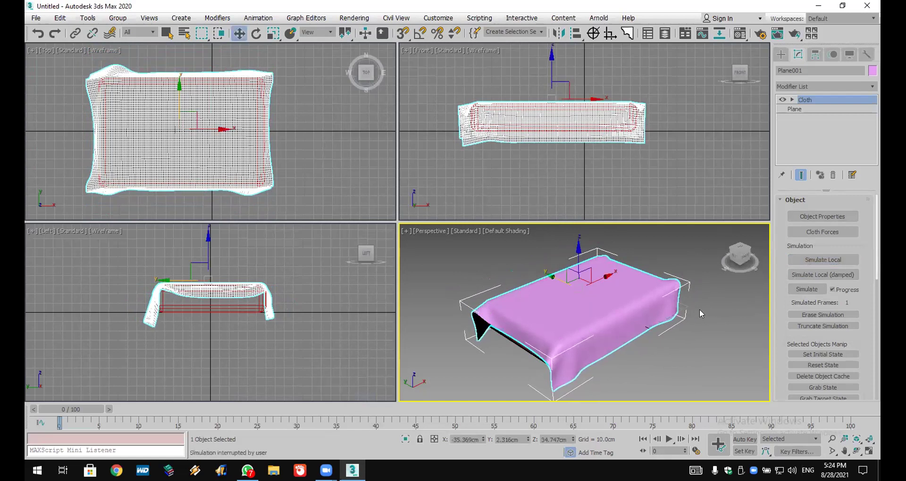
scroll(703, 309, up, 10)
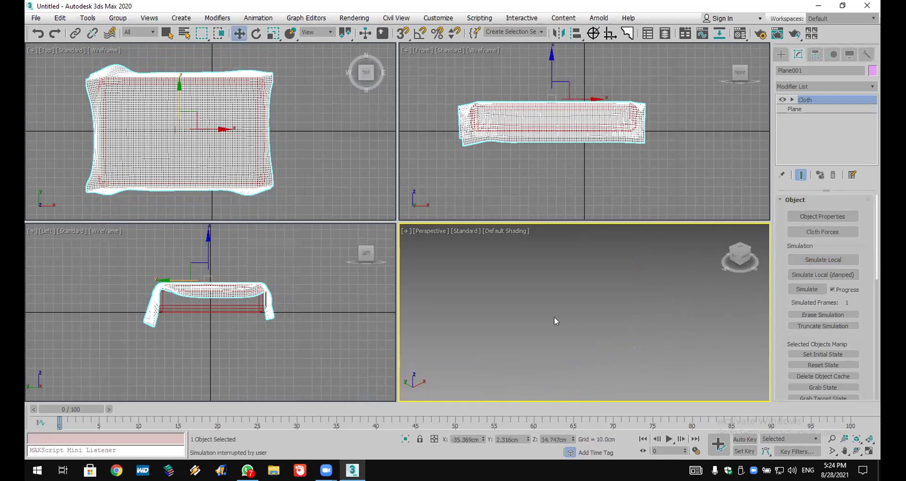
click(869, 439)
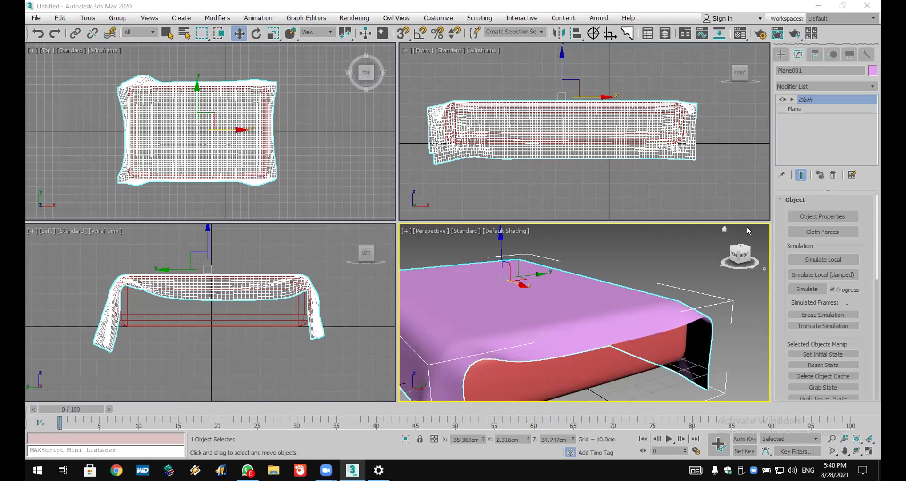
Step: Reset to an empty scene, discarding the draped chamfer box
click(35, 17)
click(50, 50)
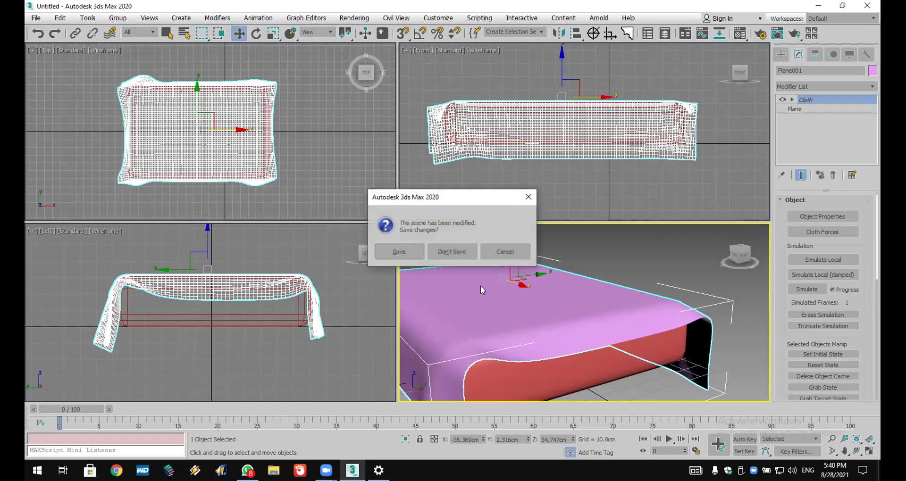
click(451, 251)
click(417, 250)
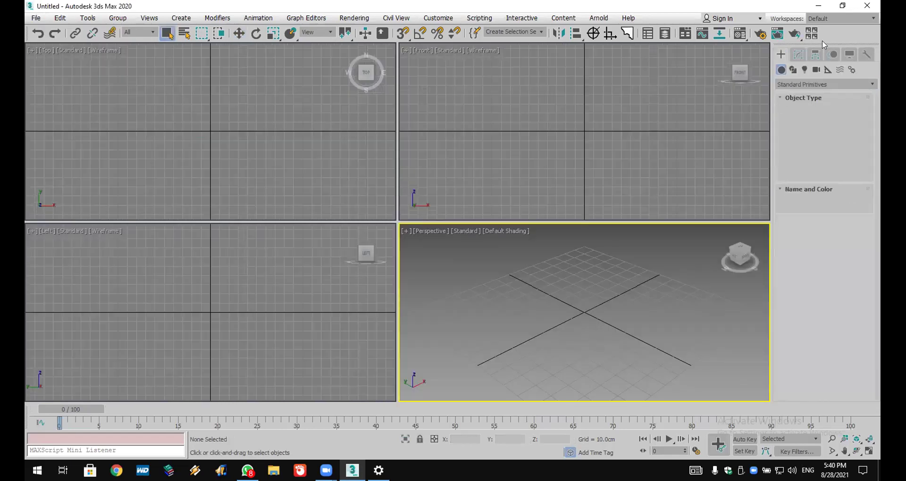
Step: Create an extended-primitive chamfer box in the Top view, about 96 cm long, 145 cm wide and 30 cm high with a fillet of about 6.4 cm
click(802, 84)
click(799, 98)
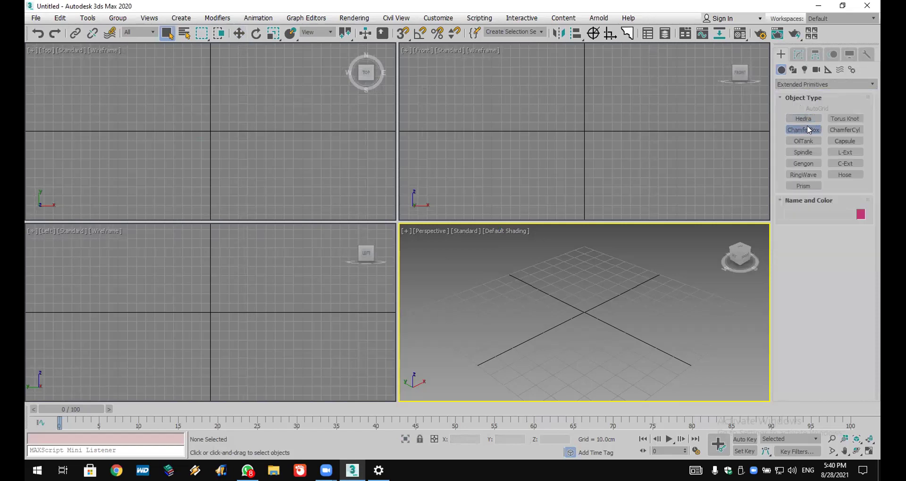
click(808, 129)
drag(140, 99, 275, 189)
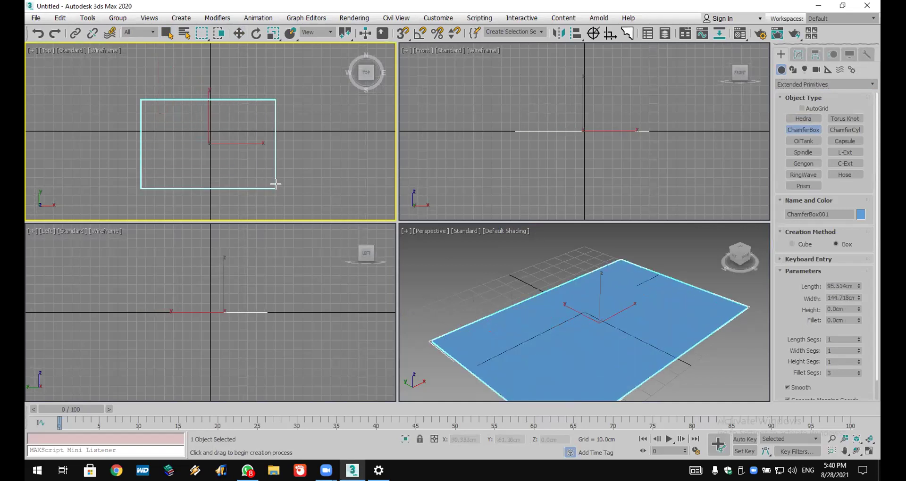
click(285, 154)
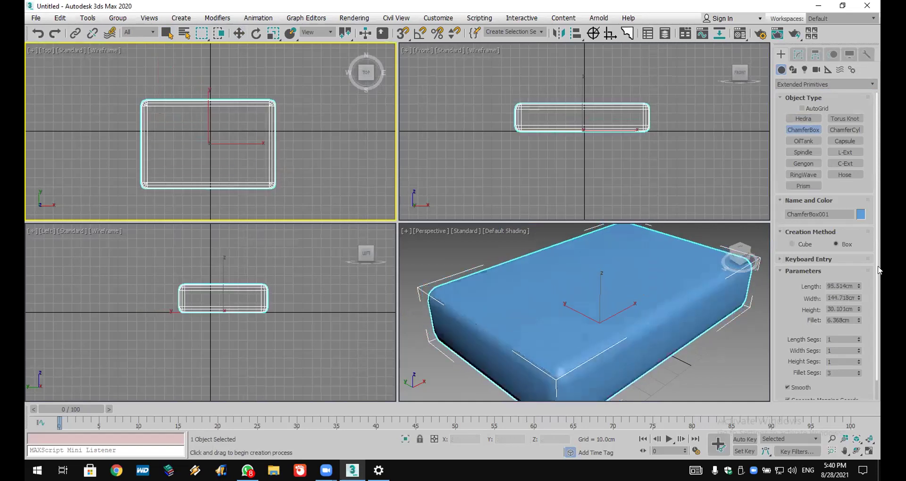
Step: Set the chamfer box's length to 60 cm and its width to 40 cm
double_click(838, 286)
text(7)
key(Return)
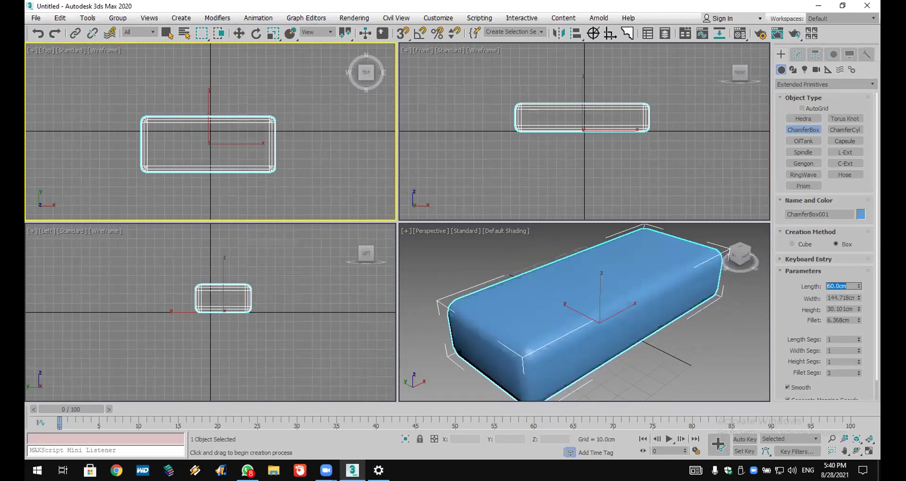
double_click(842, 298)
text(40)
key(Return)
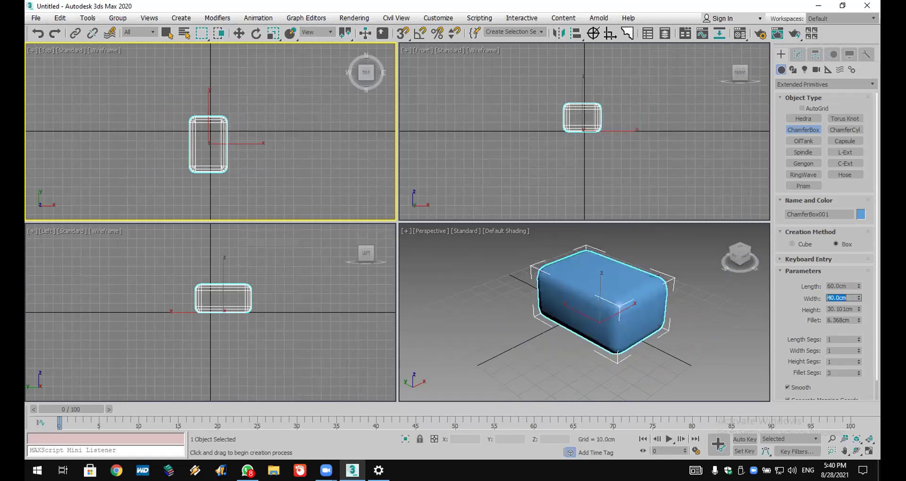
Step: Set the chamfer box's height to 1 cm and fine-tune it down to 0.87 cm
double_click(844, 309)
text(1)
key(Return)
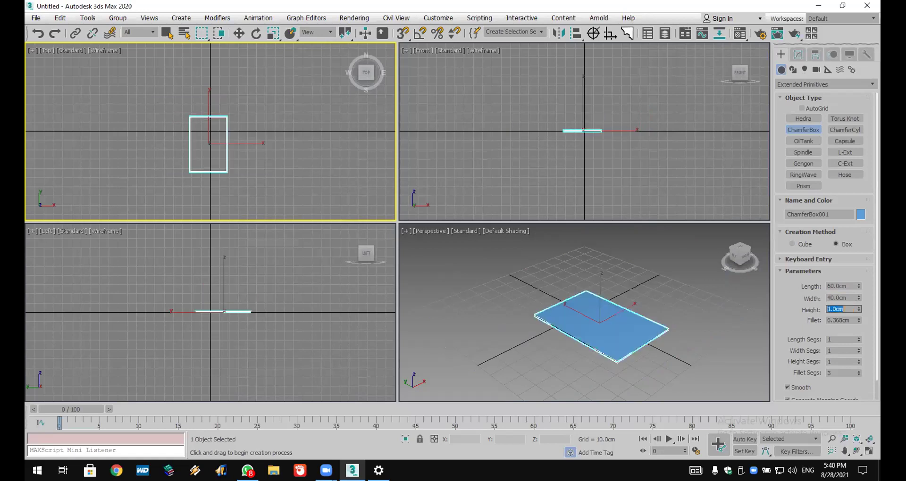
scroll(645, 354, up, 5)
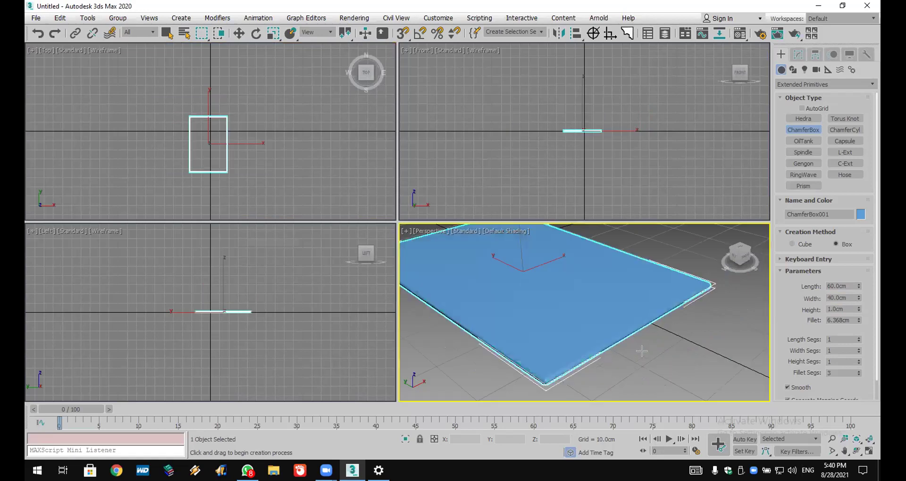
click(858, 312)
drag(858, 312, 859, 314)
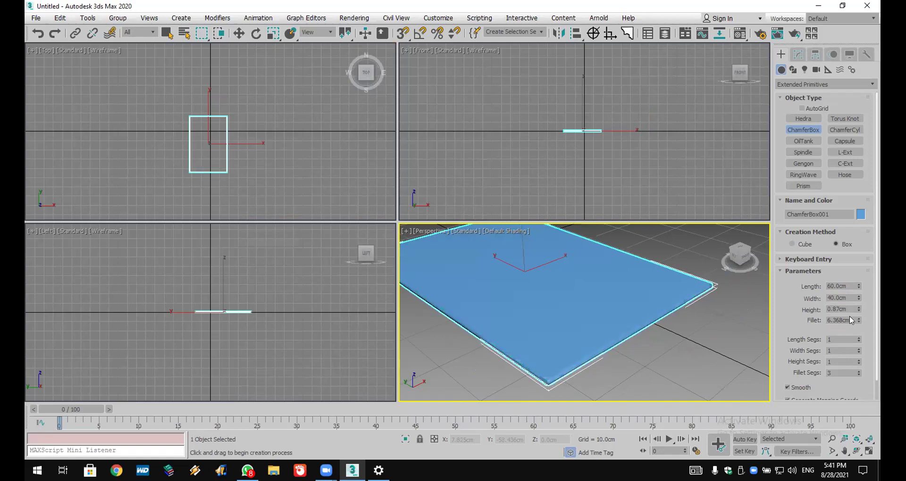
Step: Reduce the chamfer box's fillet to 0.15 cm, checking the rounded edge up close in the Front view
double_click(839, 319)
scroll(611, 134, up, 10)
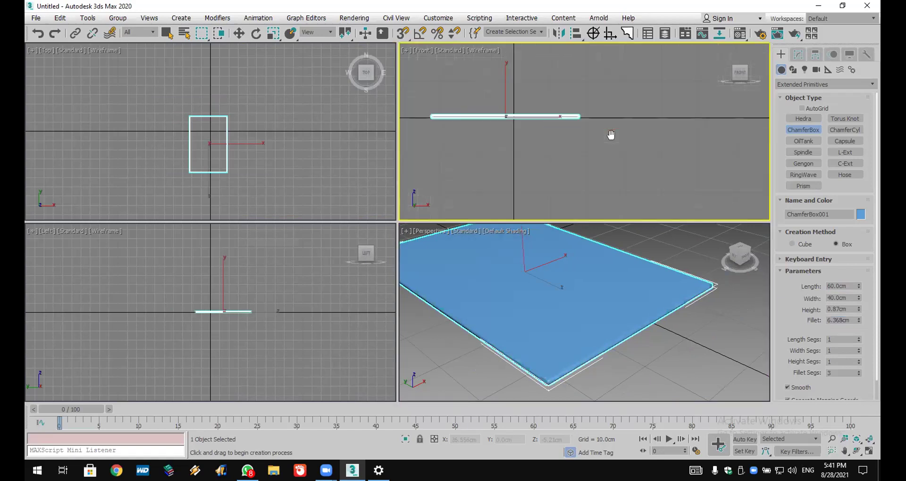
scroll(568, 109, up, 4)
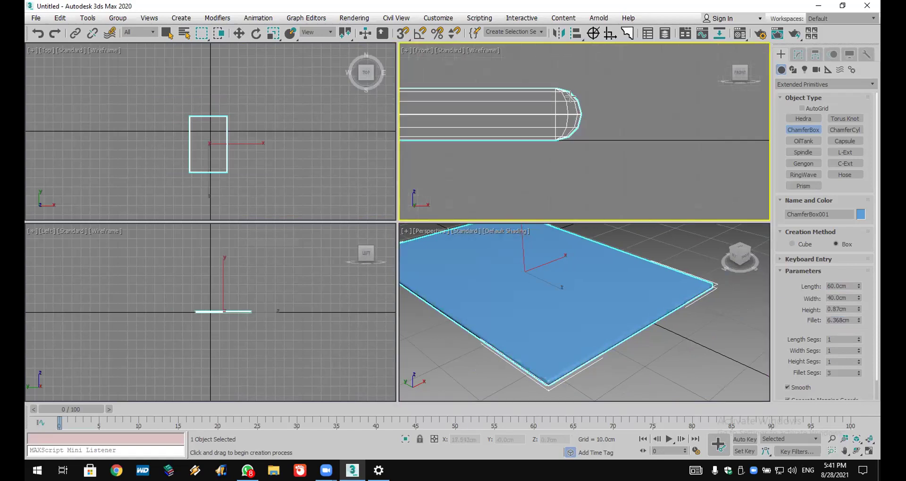
drag(856, 324, 105, 409)
drag(110, 376, 95, 353)
drag(859, 322, 865, 310)
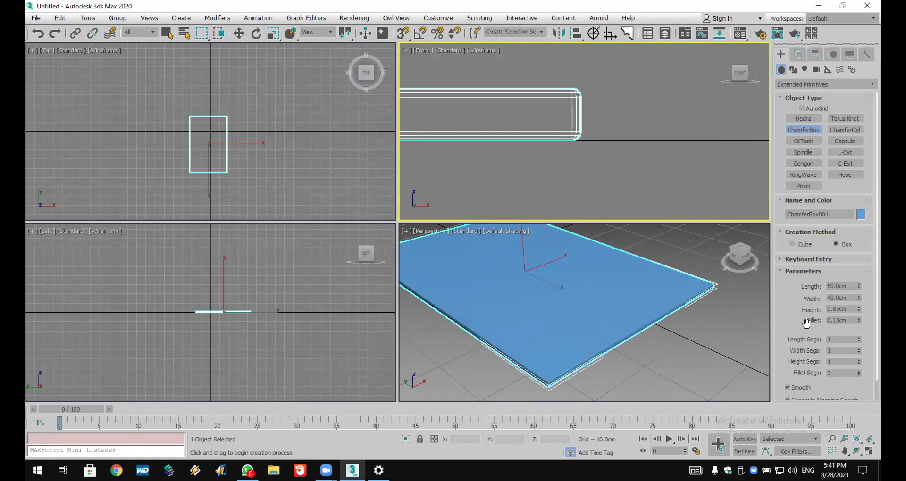
Step: Subdivide the chamfer box with 58 length segments, 51 width segments and 4 height segments
drag(859, 339, 863, 309)
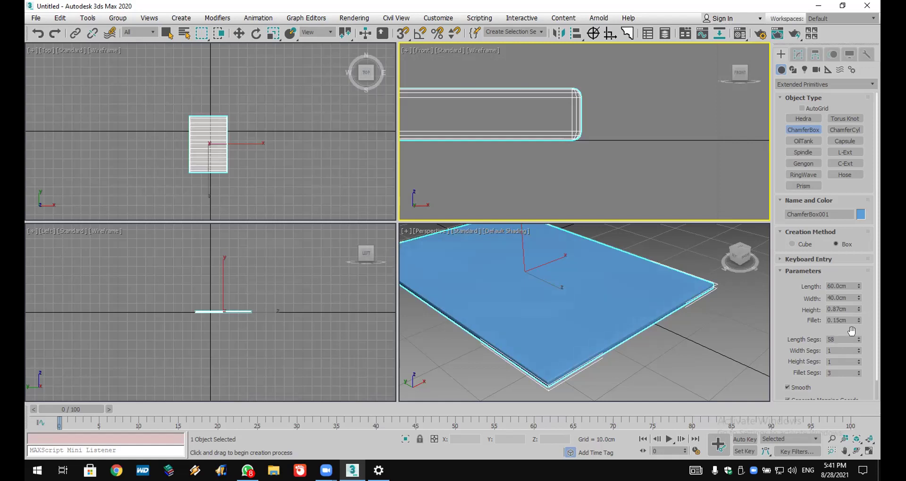
drag(859, 352, 863, 330)
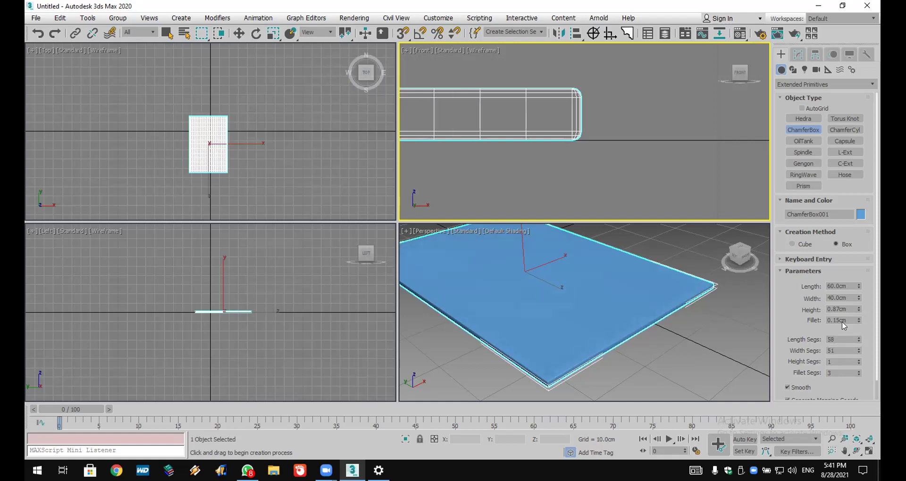
click(859, 360)
click(859, 361)
click(859, 361)
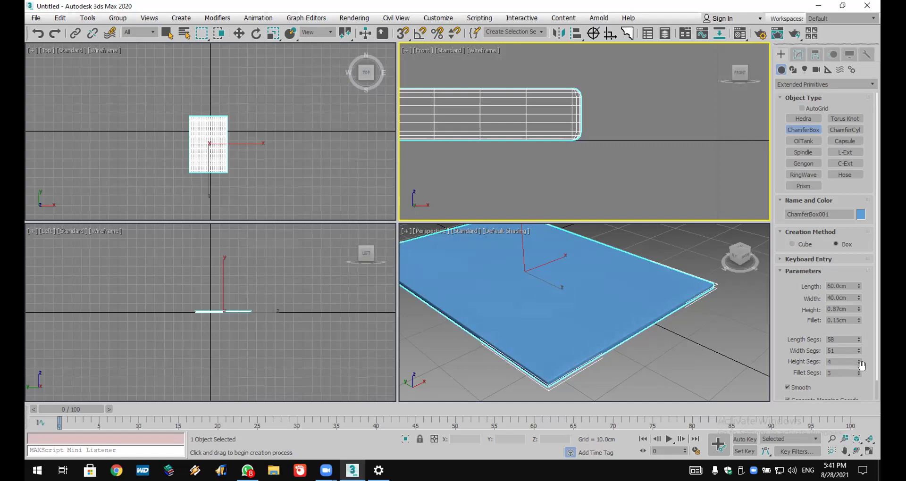
Step: Apply the Cloth modifier to the chamfer box
scroll(591, 302, down, 4)
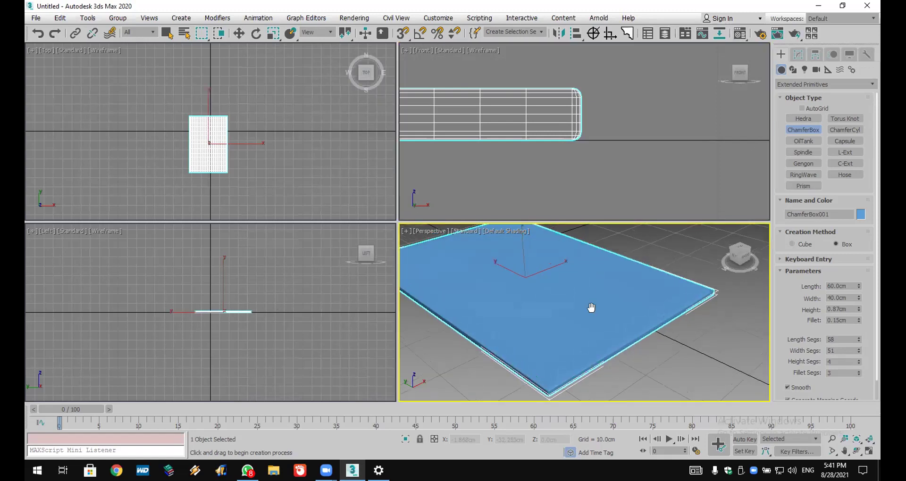
click(798, 55)
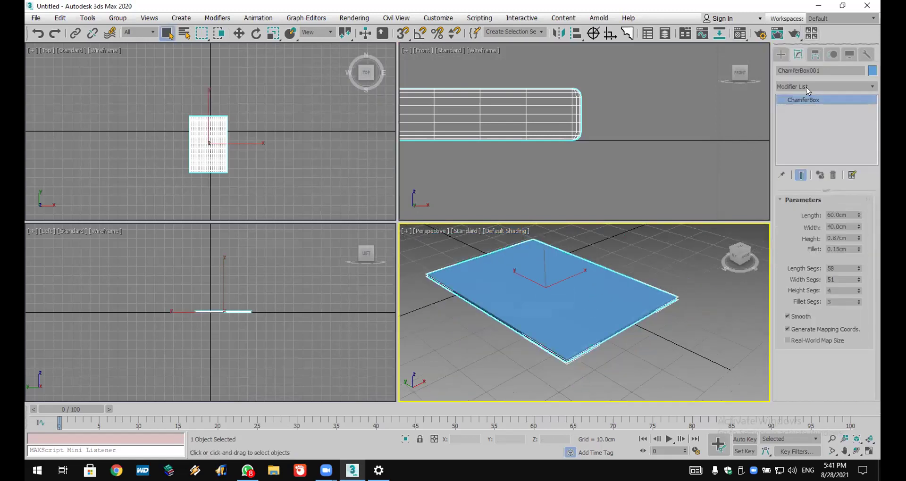
click(807, 87)
text(cl)
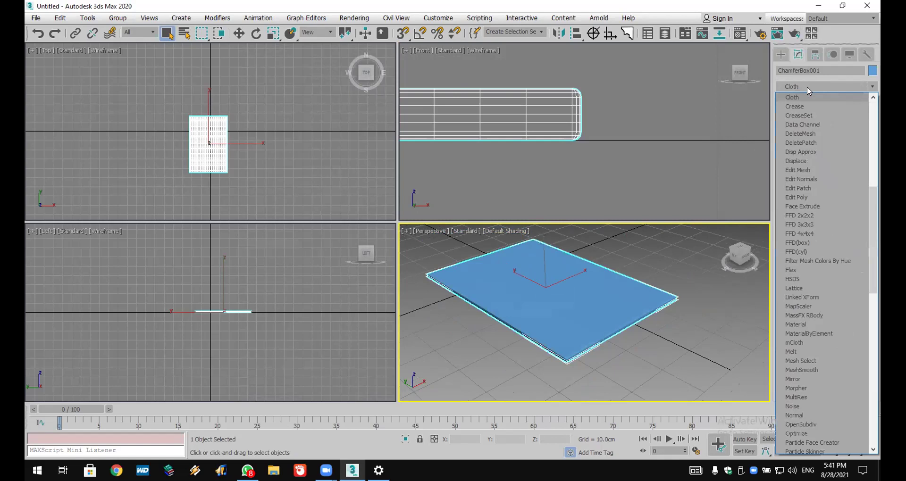
click(805, 96)
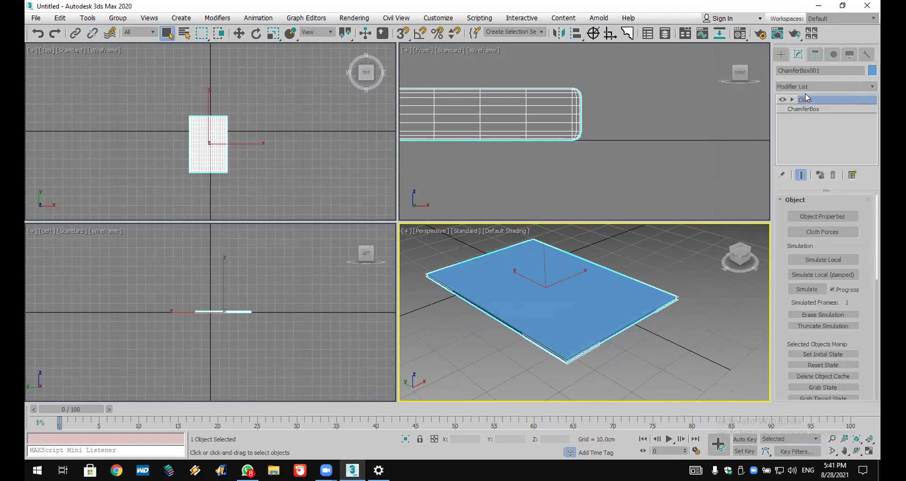
Step: Define ChamferBox001 as cloth with the Cotton preset in the object properties
click(843, 218)
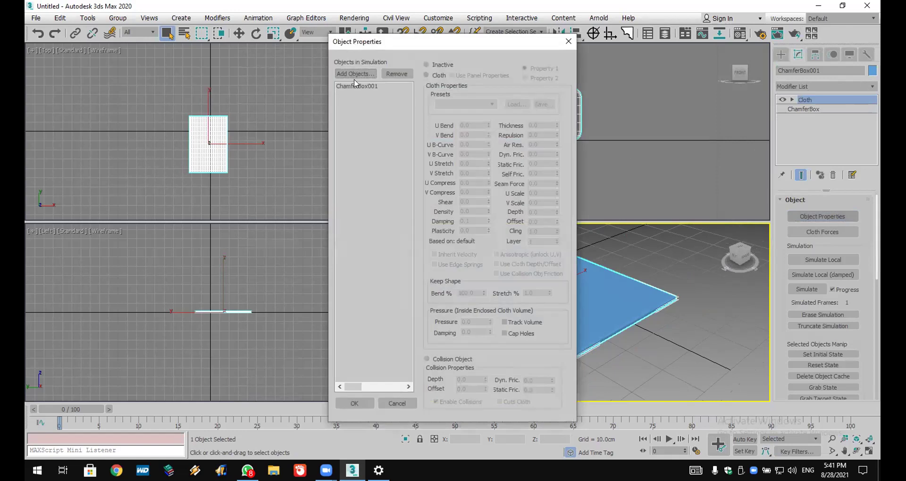
click(355, 86)
click(437, 76)
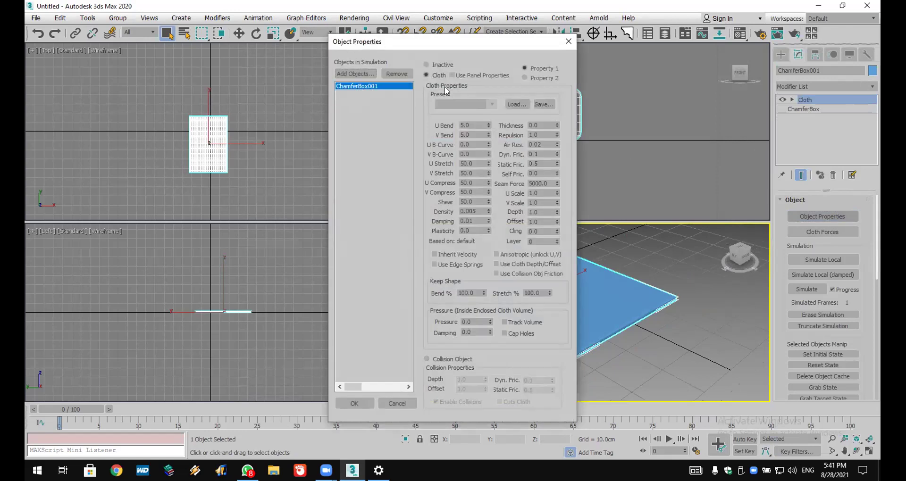
click(455, 103)
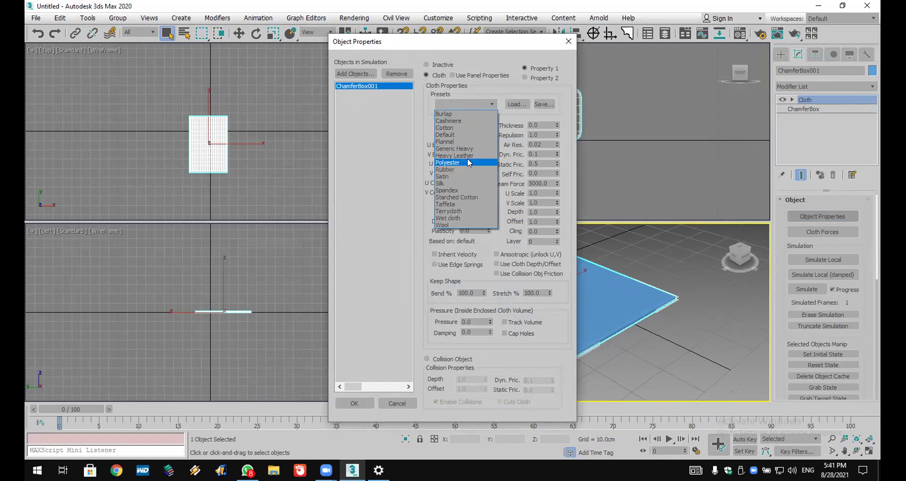
click(465, 128)
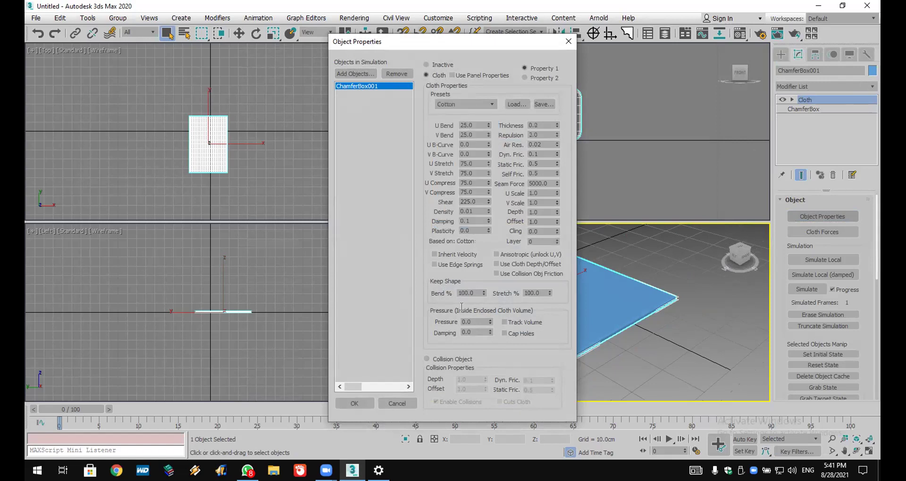
Step: Set the cloth pressure of ChamferBox001 to 30 and accept the object properties
double_click(466, 322)
text(30)
key(Return)
click(360, 403)
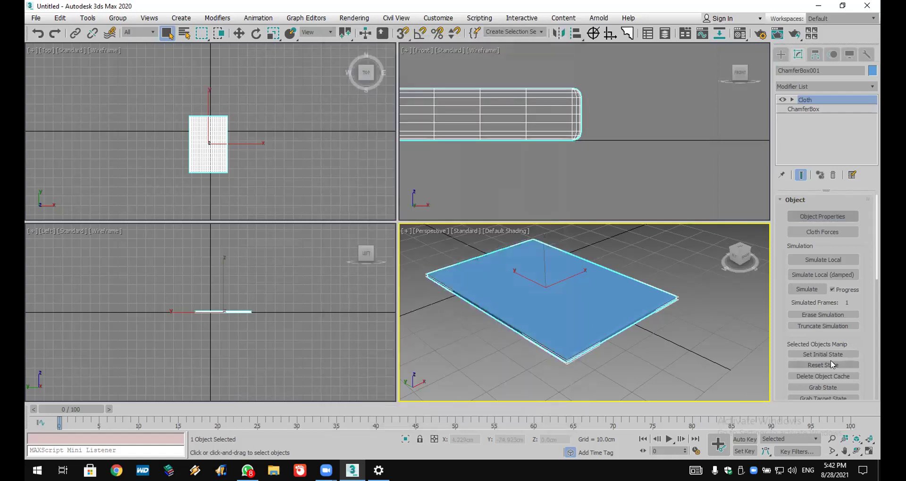
Step: Set the gravity in the cloth simulation parameters to 0
drag(781, 373, 778, 196)
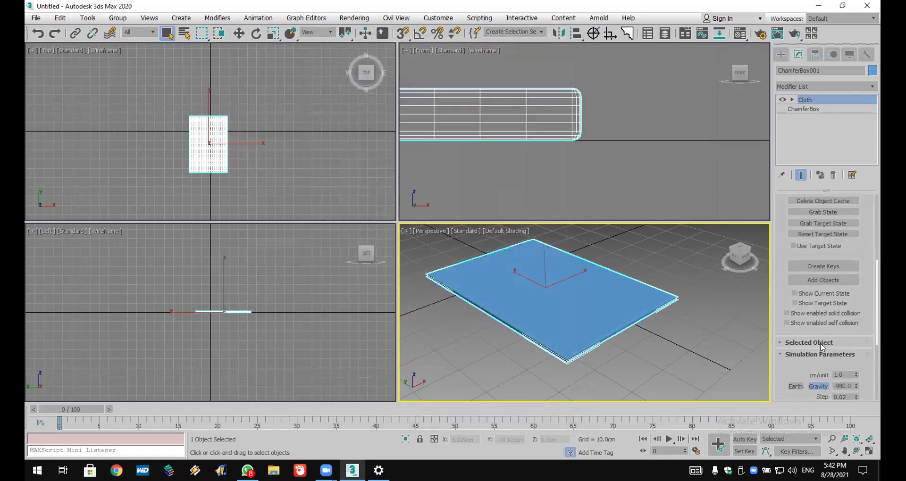
double_click(843, 386)
text(-0)
key(Return)
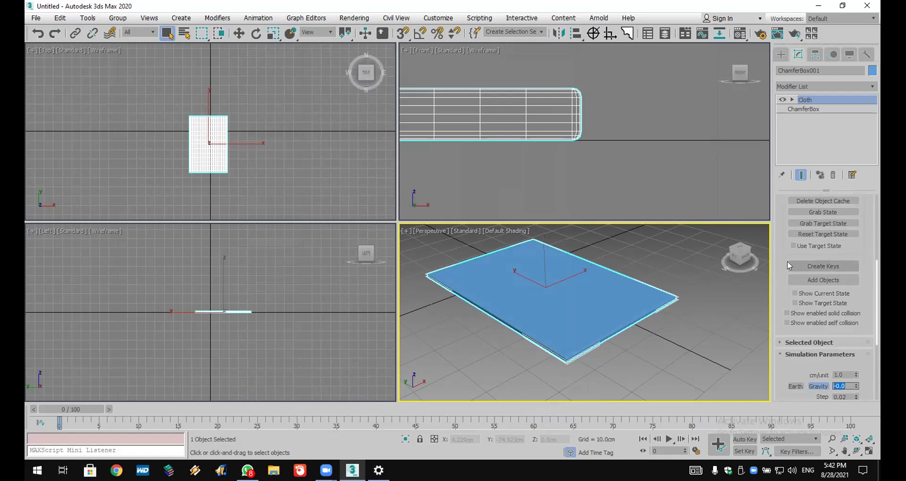
Step: Run the local cloth simulation until the chamfer box inflates into a wrinkled pillow, checking it from several sides, and stop it
scroll(802, 267, up, 5)
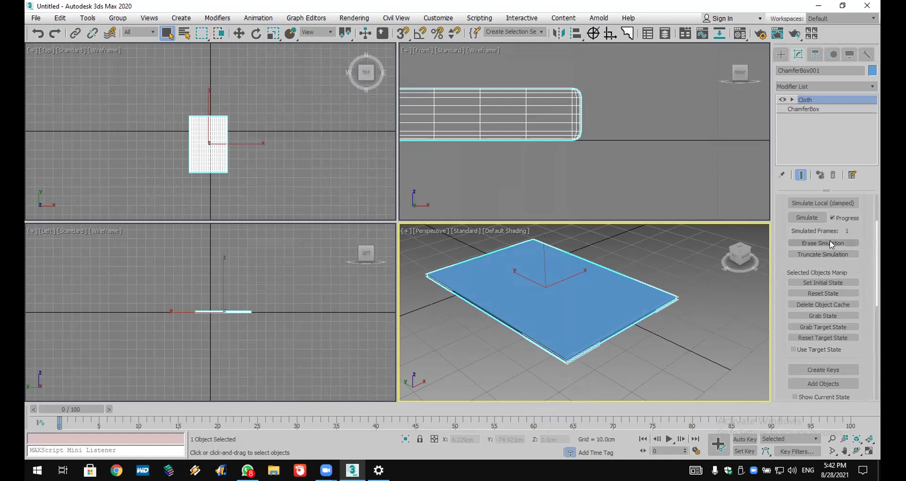
scroll(781, 241, up, 2)
click(826, 237)
scroll(656, 316, down, 3)
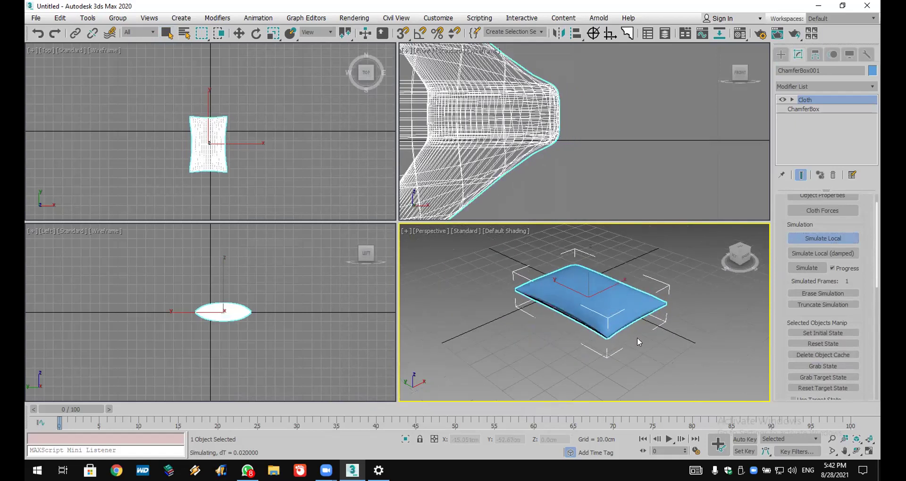
scroll(641, 306, up, 2)
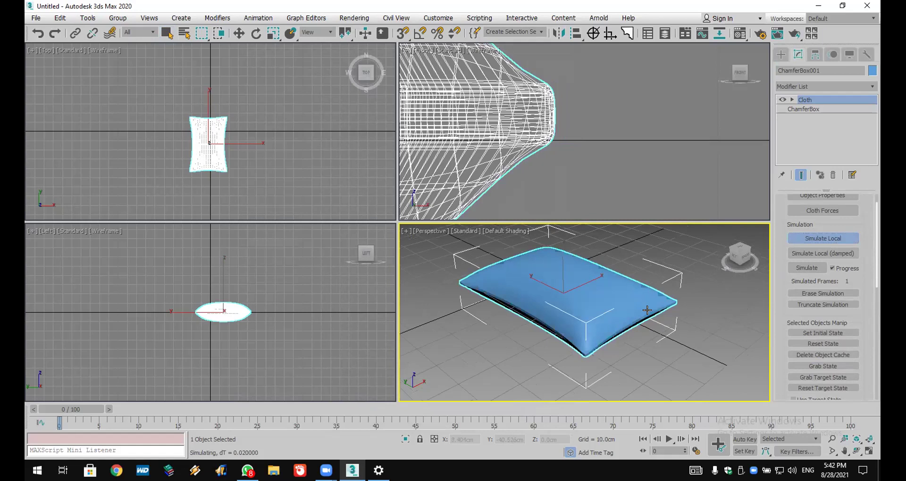
click(857, 451)
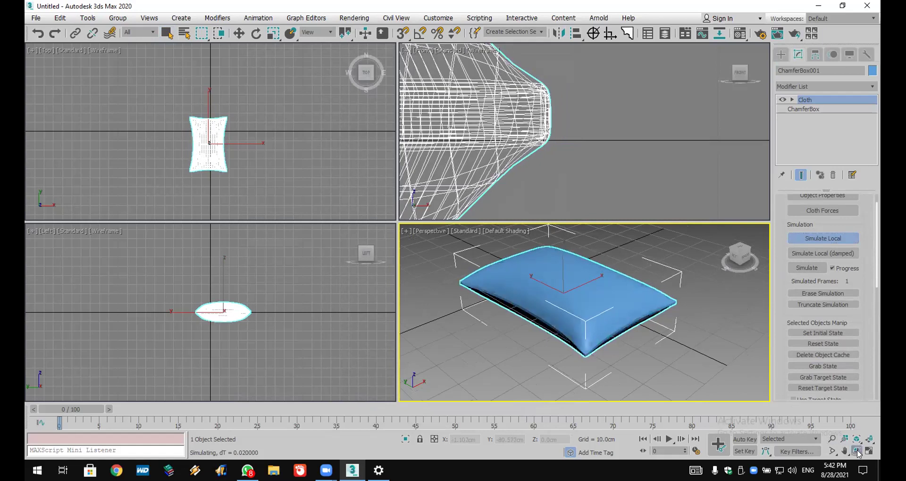
drag(622, 303, 518, 306)
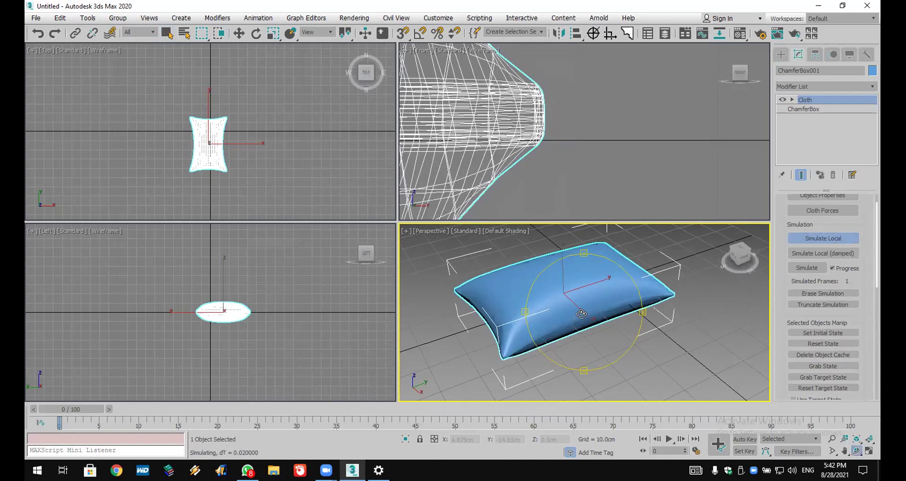
scroll(582, 312, up, 4)
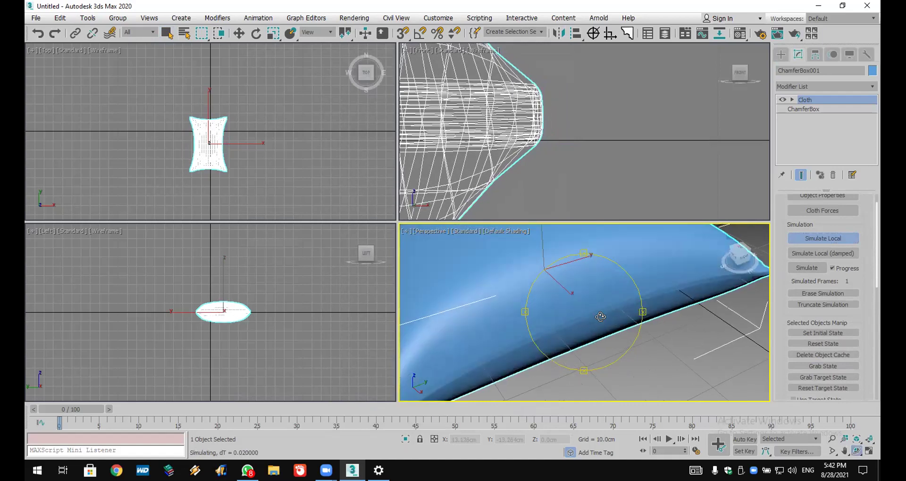
scroll(589, 317, down, 4)
drag(580, 302, 607, 311)
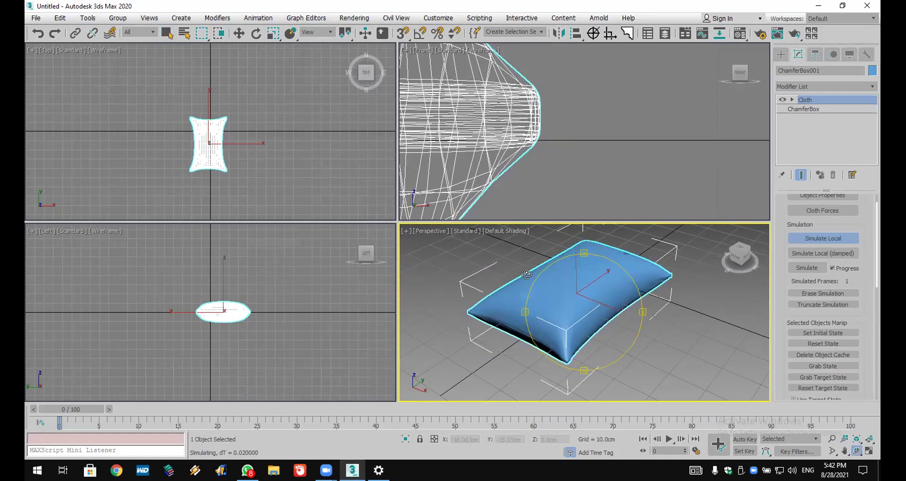
scroll(512, 165, down, 5)
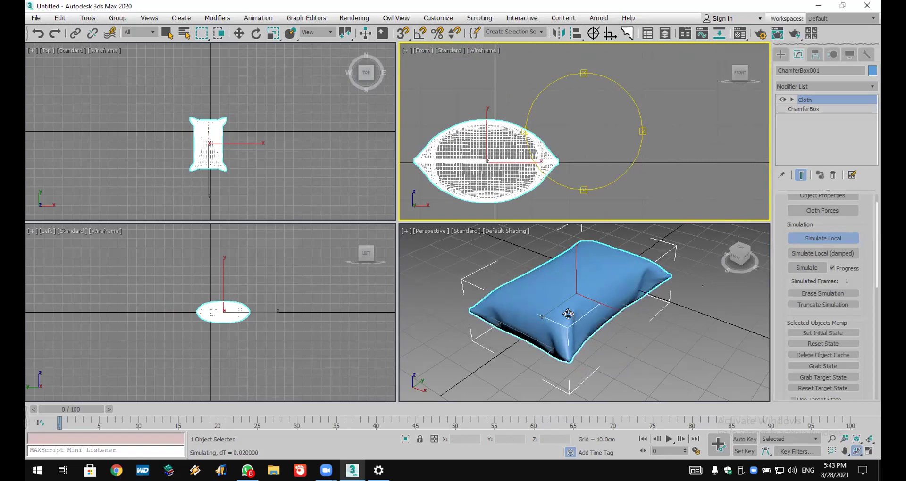
click(833, 237)
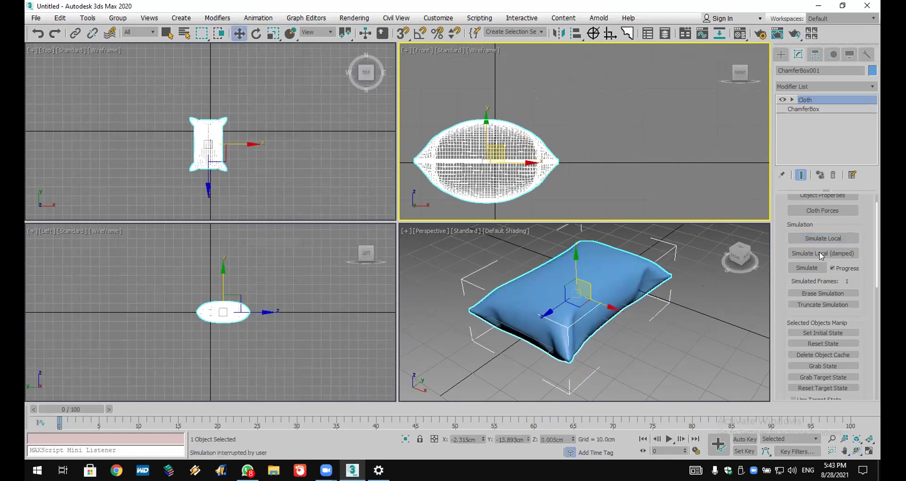
click(559, 338)
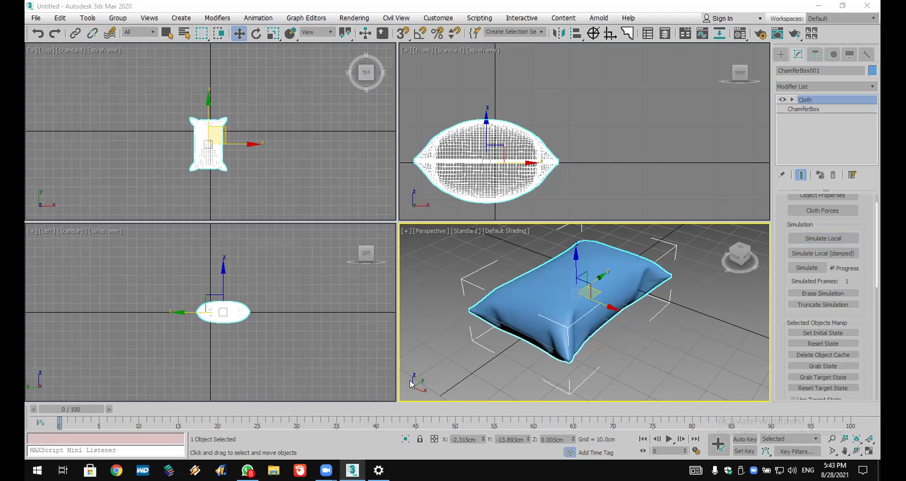
Step: Examine the inflated pillow's corners and wrinkles from several angles in the perspective view and up close in the top view
scroll(526, 307, up, 3)
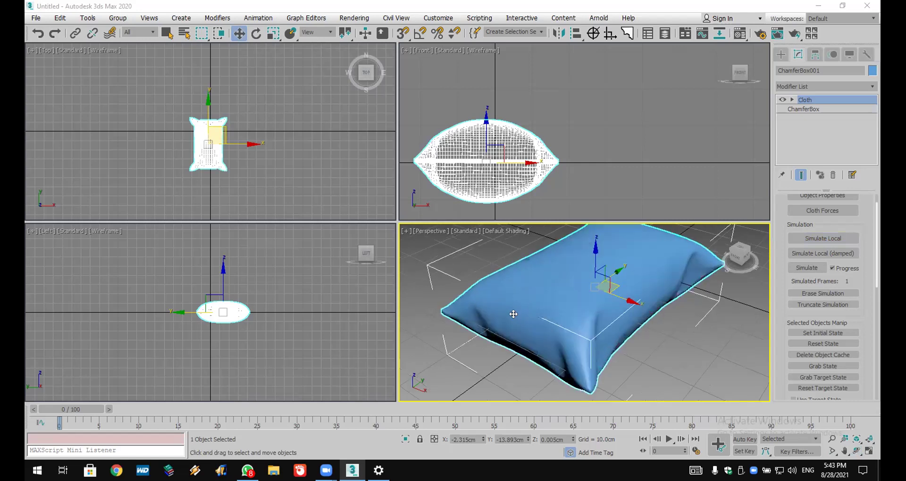
click(857, 451)
drag(580, 304, 467, 303)
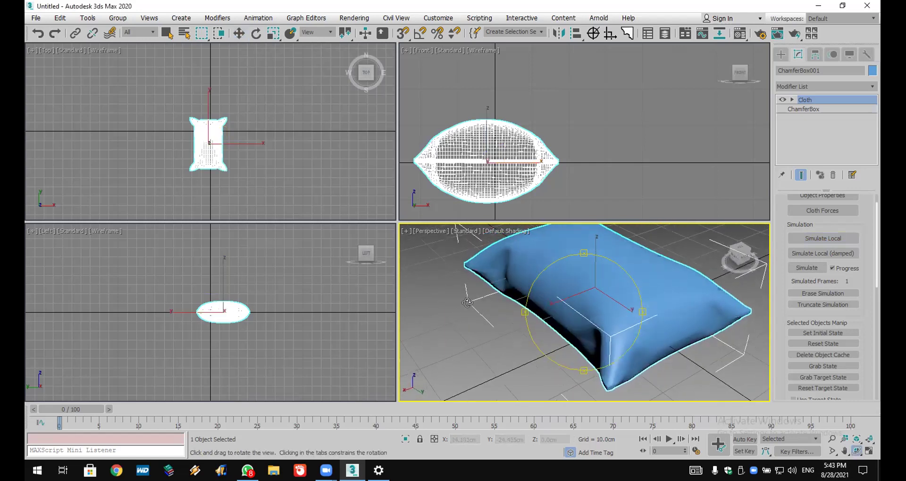
drag(554, 318, 622, 320)
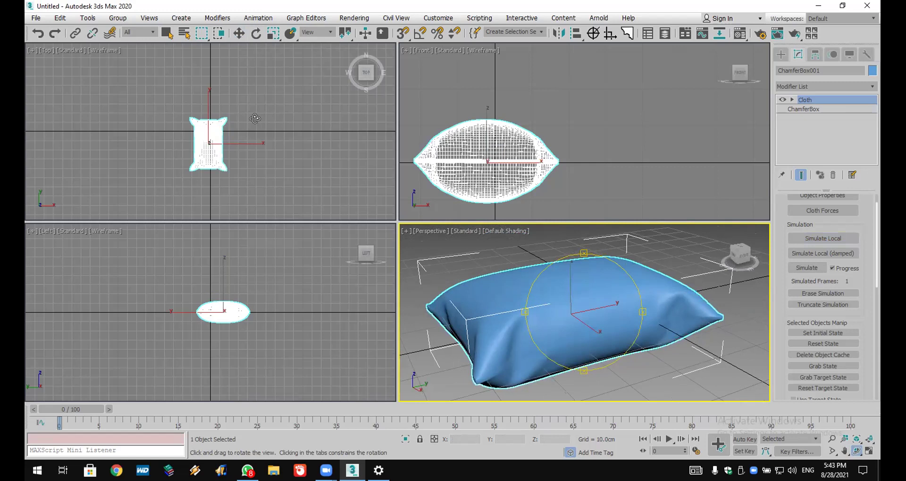
scroll(434, 138, up, 2)
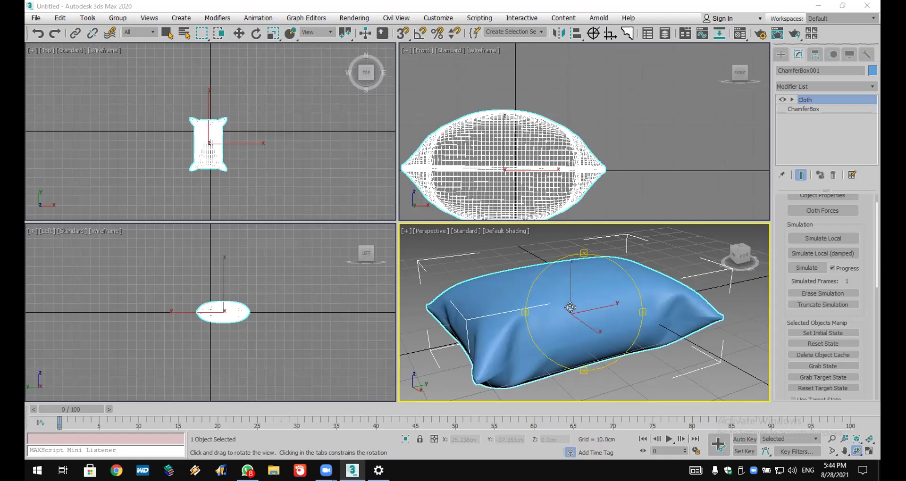
drag(576, 339, 538, 361)
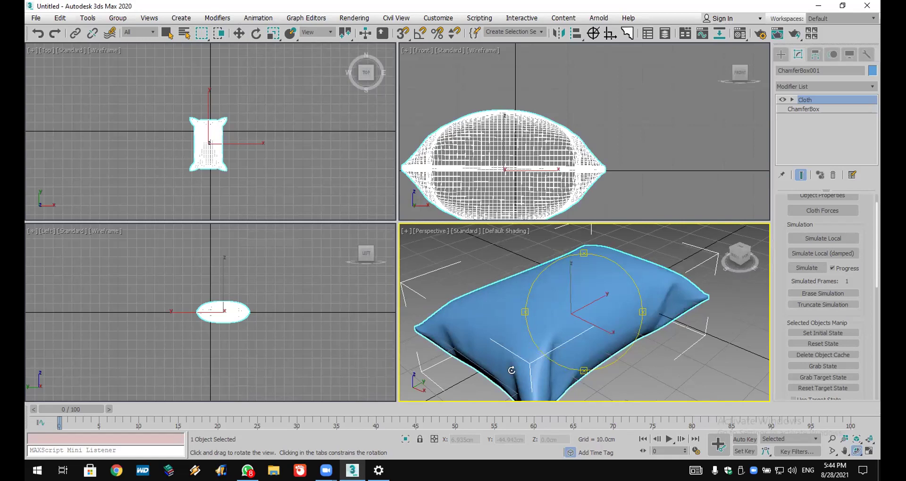
drag(579, 315, 613, 269)
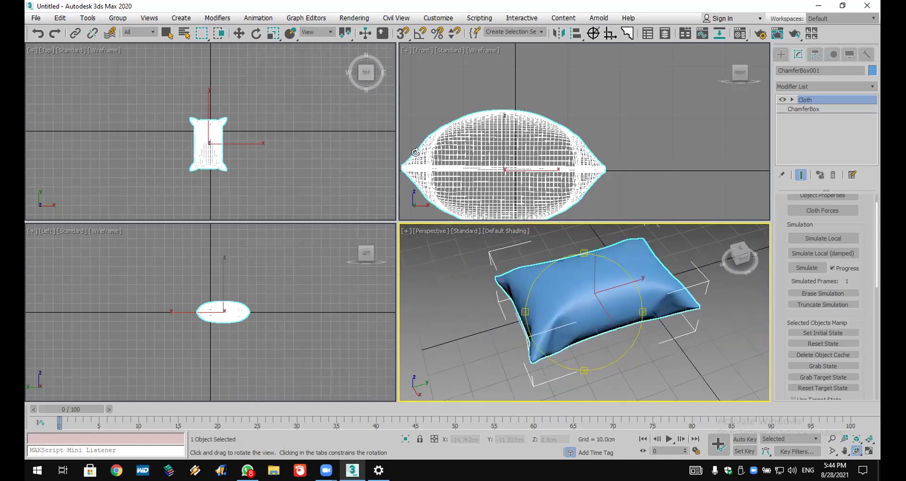
click(36, 18)
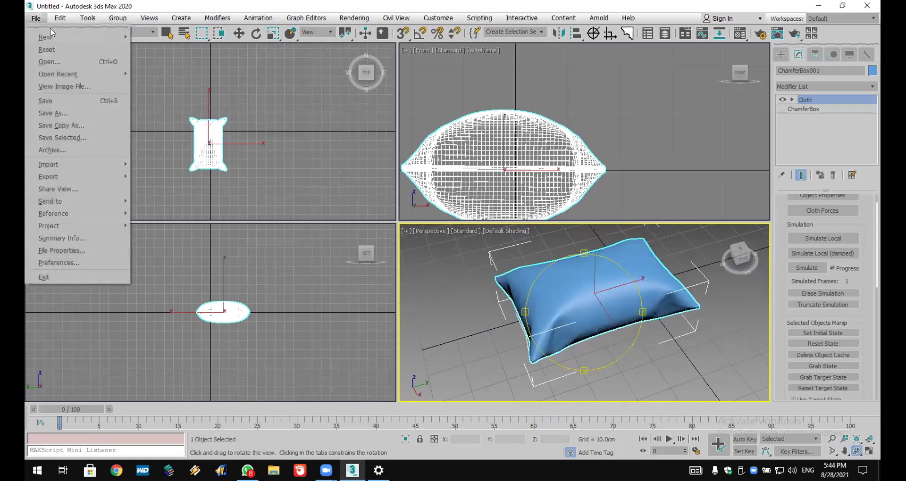
click(560, 150)
scroll(253, 137, up, 5)
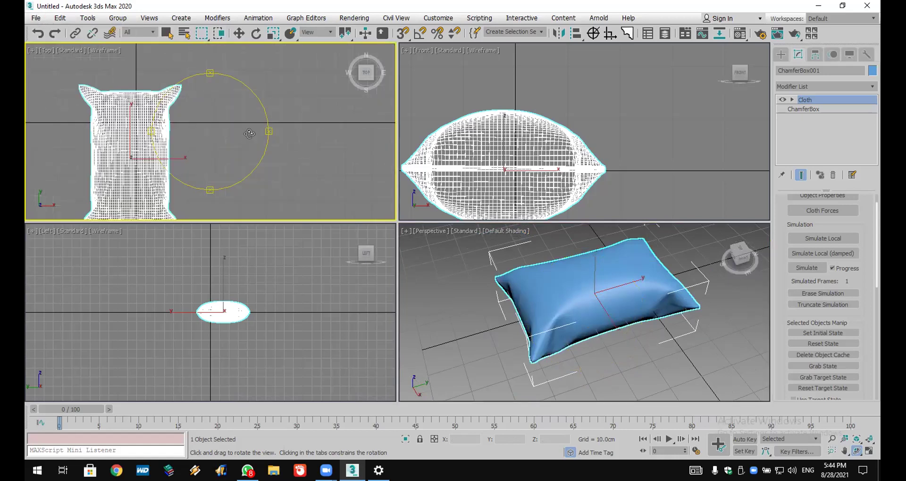
Step: Restore the top view and reset the scene to an empty one
click(780, 54)
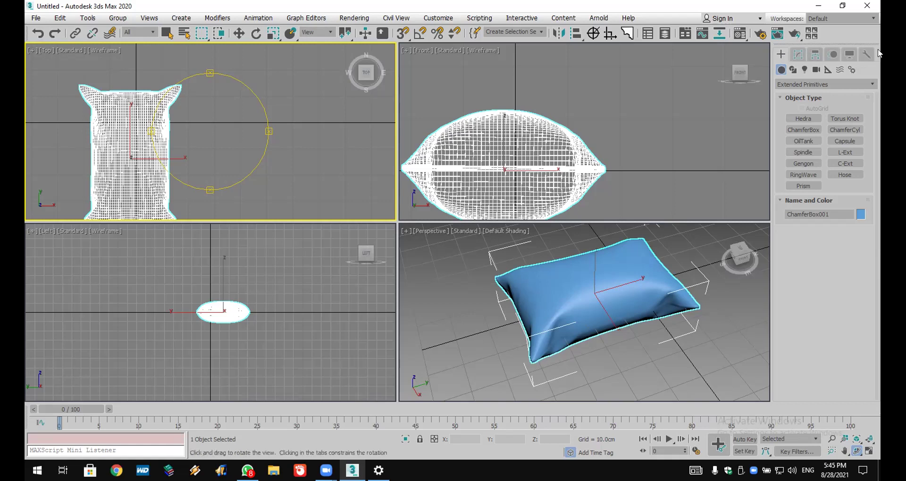
mouse_move(222, 124)
mouse_down()
mouse_move(207, 132)
mouse_move(222, 125)
mouse_up()
key(t)
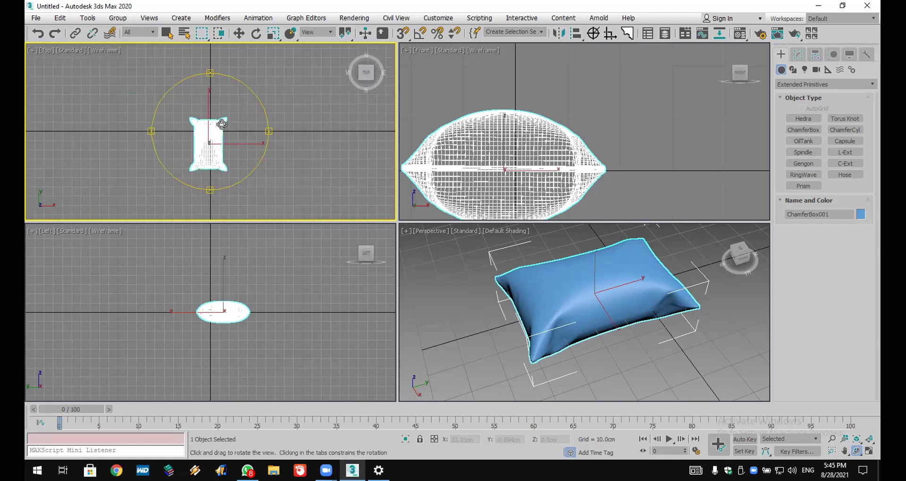
click(33, 18)
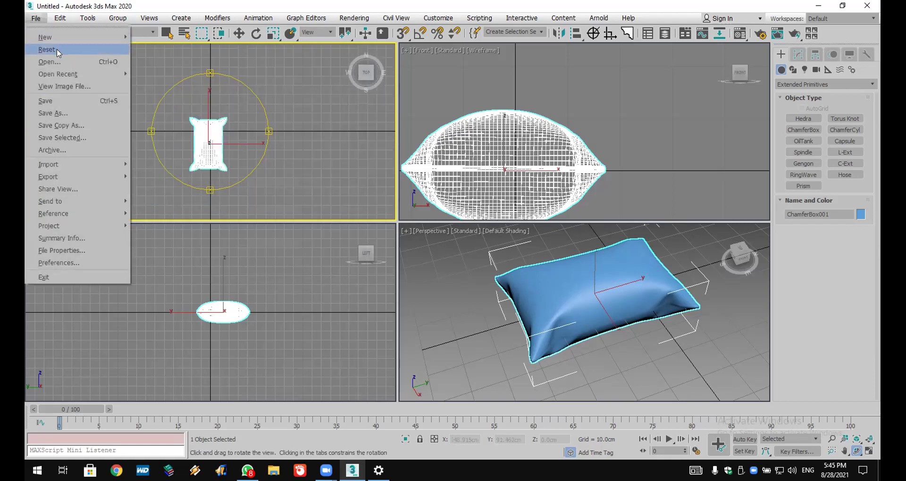
click(47, 49)
click(439, 251)
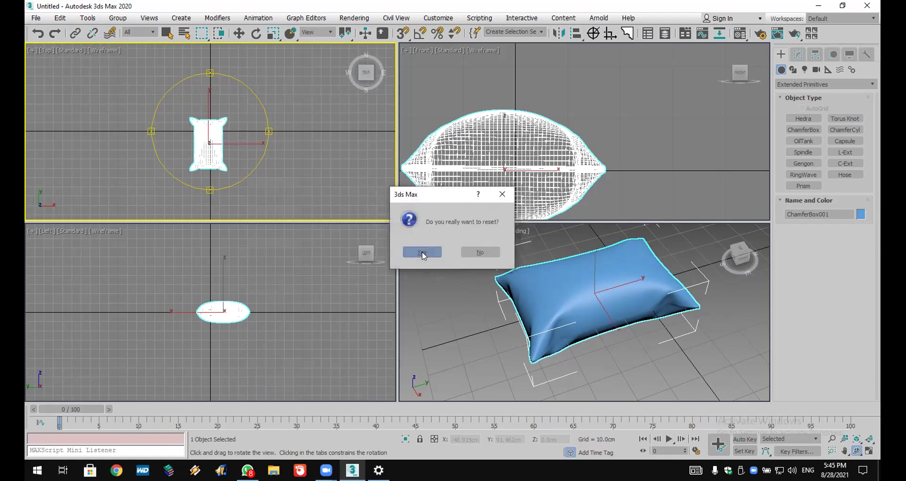
click(422, 251)
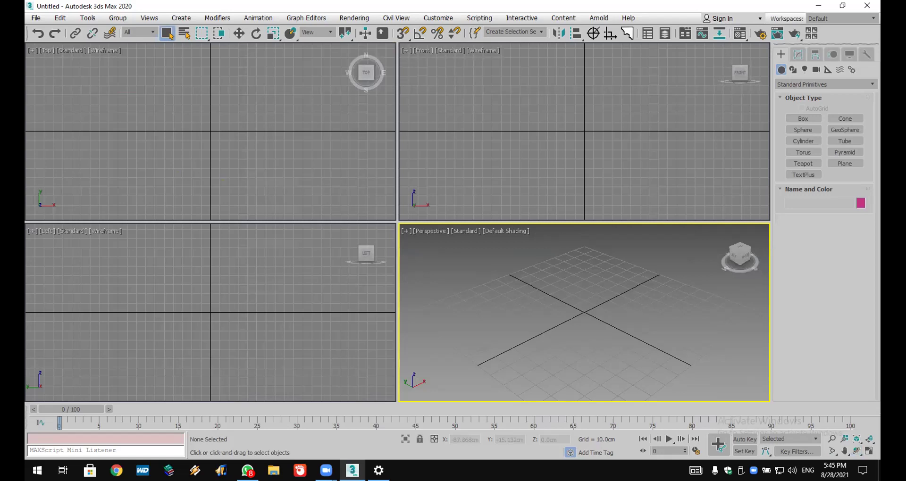
Step: Switch to WhatsApp, view the blue draped-bed screenshot in the 3ds Max group chat, and reply with the thumbs-up sticker
key(alt+Tab)
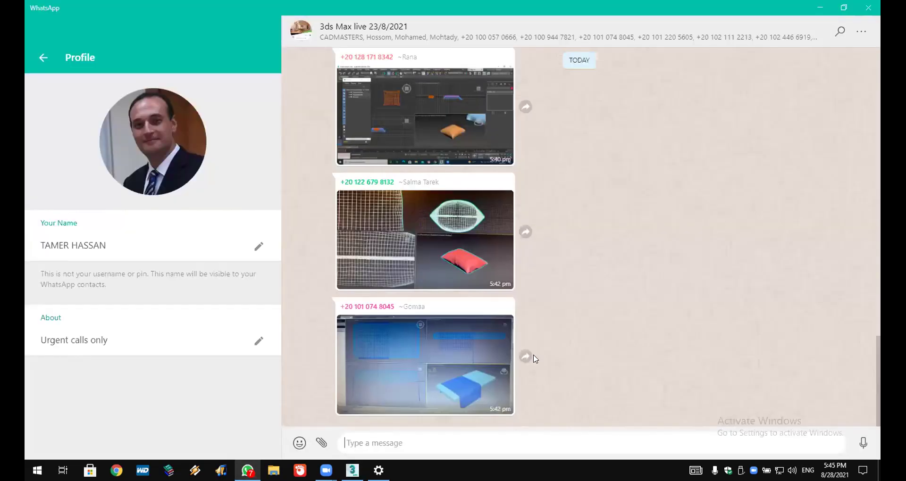
scroll(529, 356, down, 5)
click(385, 348)
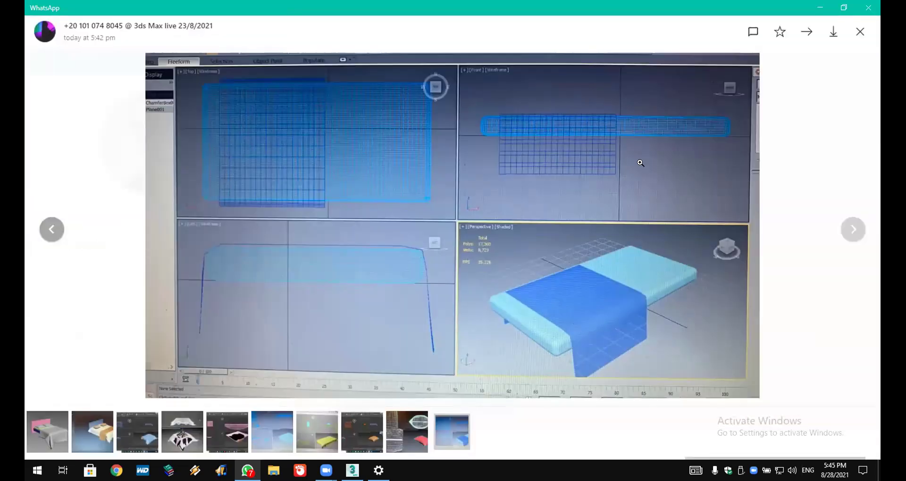
click(630, 140)
click(718, 126)
click(861, 31)
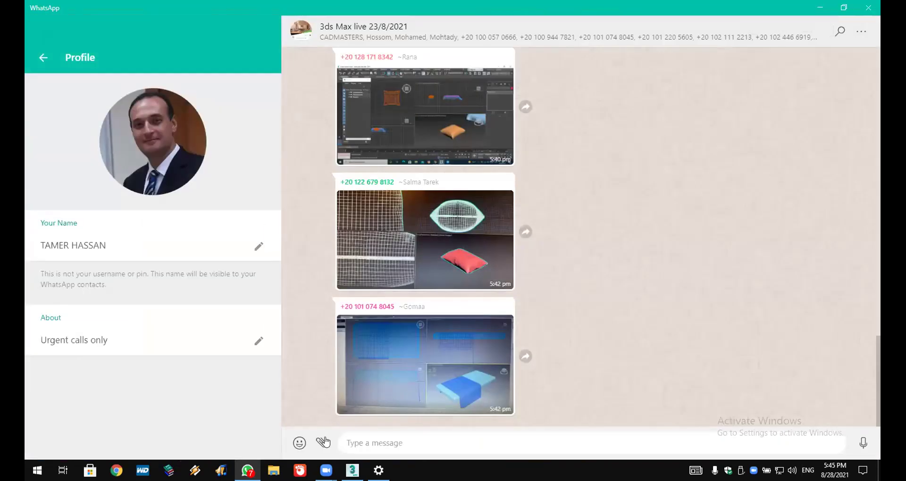
click(299, 443)
click(346, 314)
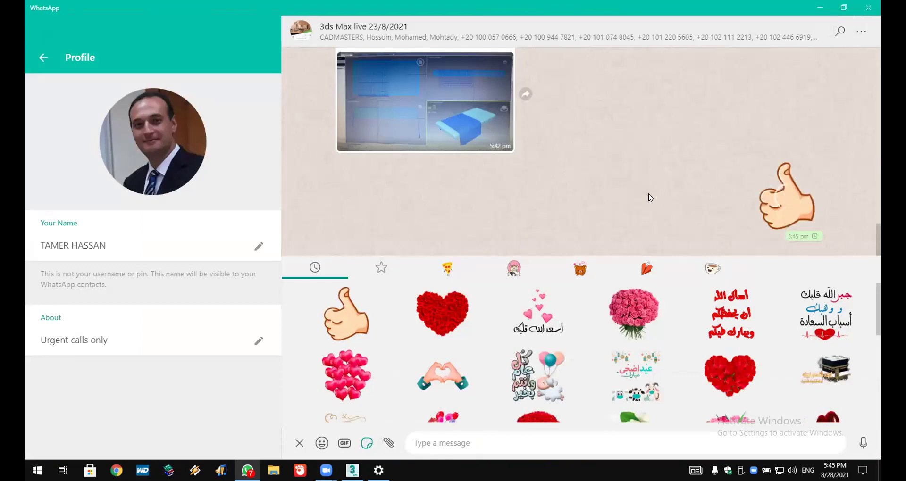
Step: View the red pillow screenshot in the group chat, close the sticker picker, and go to the newest messages
scroll(670, 190, up, 3)
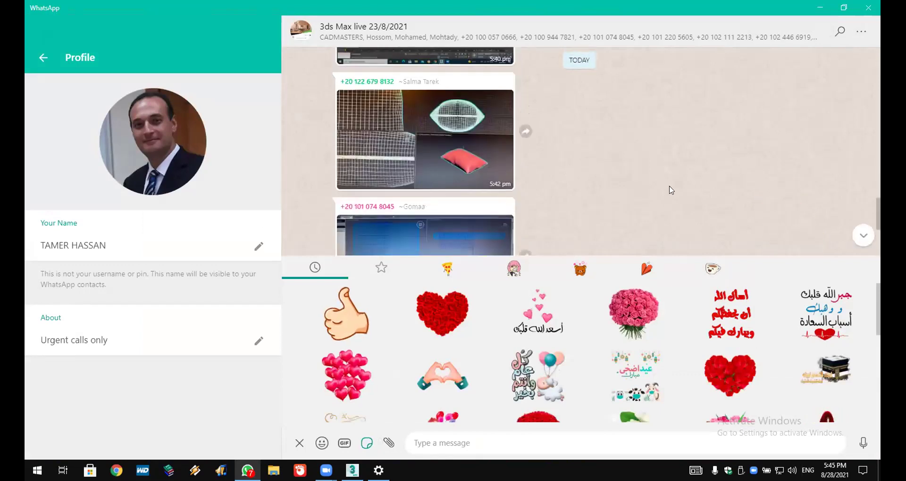
scroll(508, 218, up, 2)
click(507, 219)
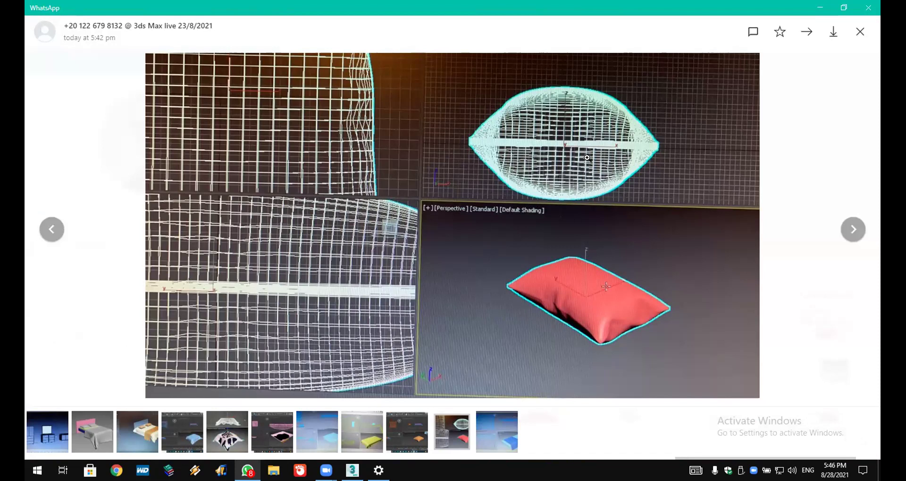
click(860, 31)
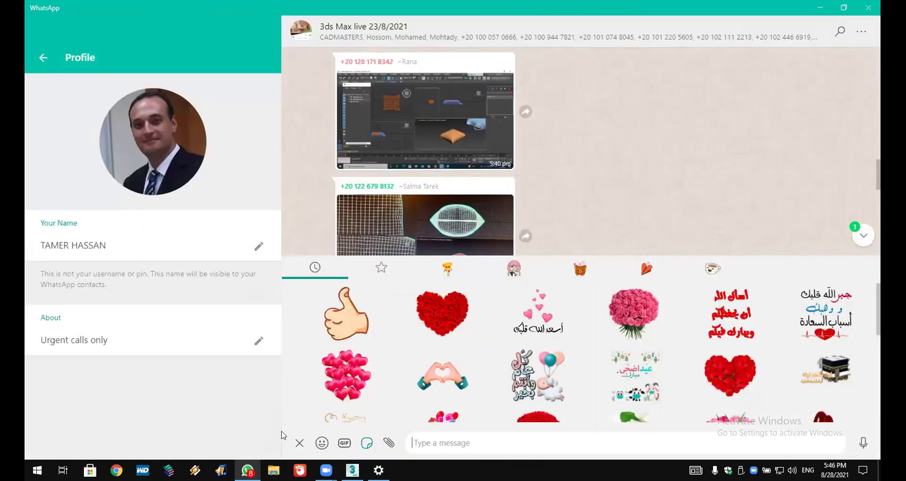
click(299, 443)
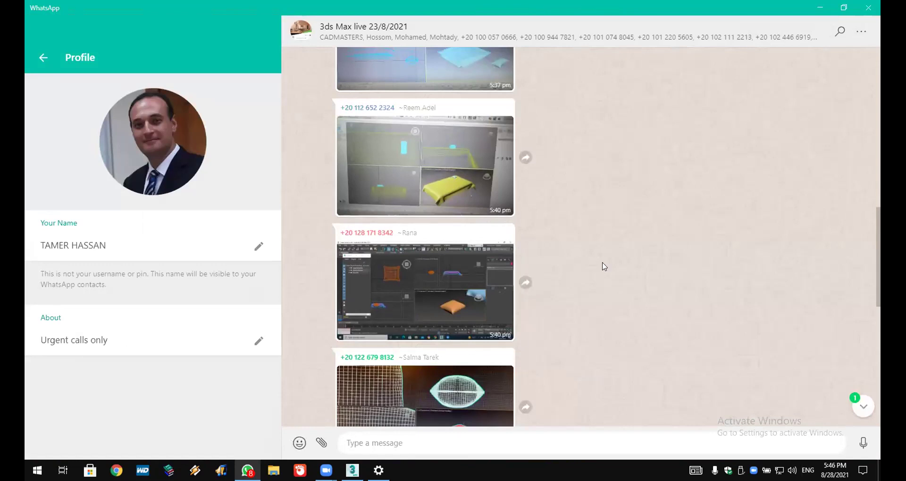
scroll(647, 298, down, 2)
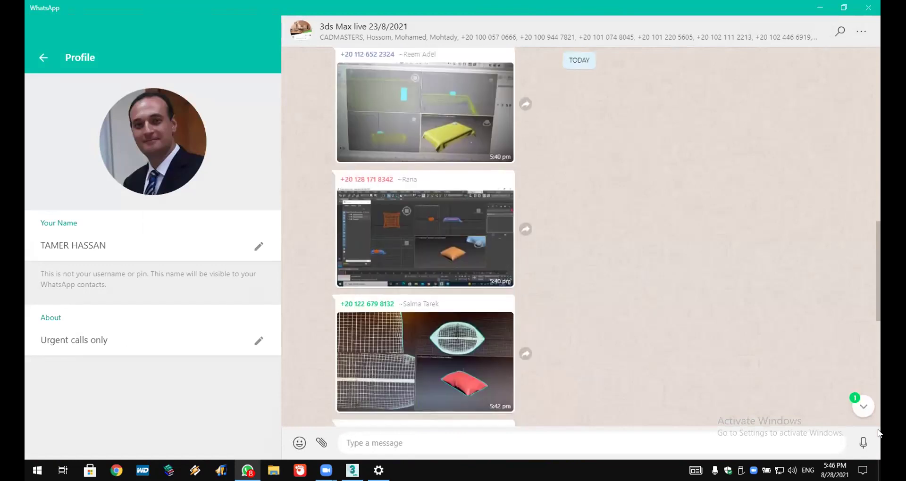
click(856, 409)
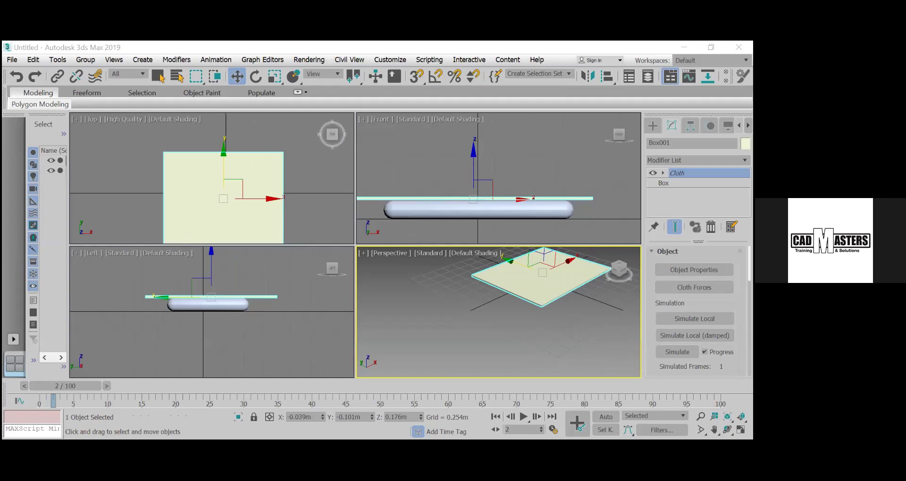
Step: Switch to the shared 3ds Max 2019 scene and remove the Cloth modifier from Box001
click(160, 78)
key(1)
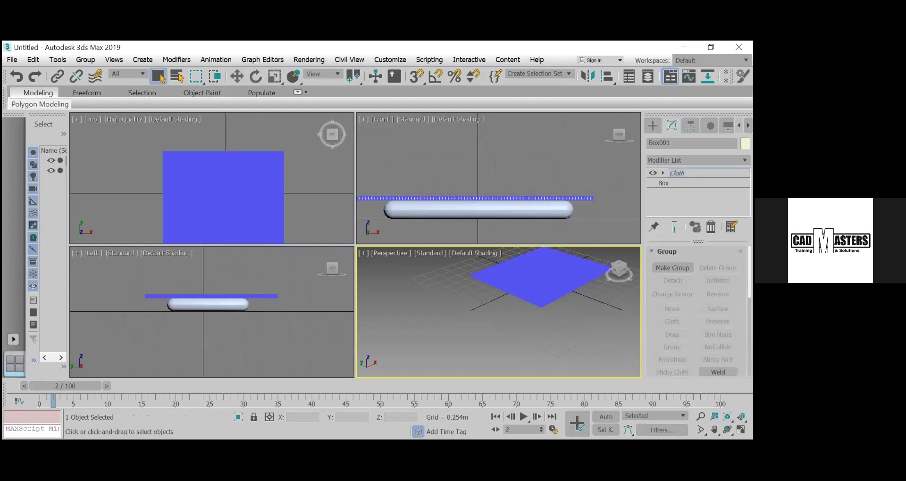
key(1)
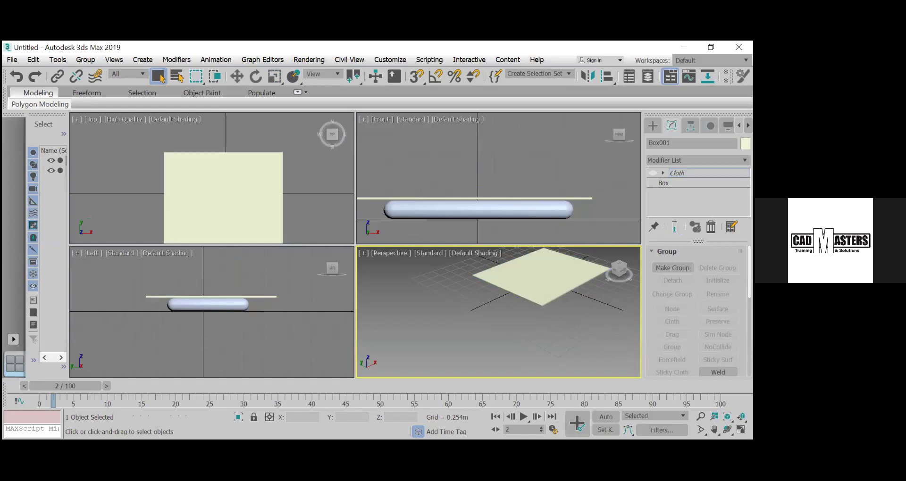
click(588, 201)
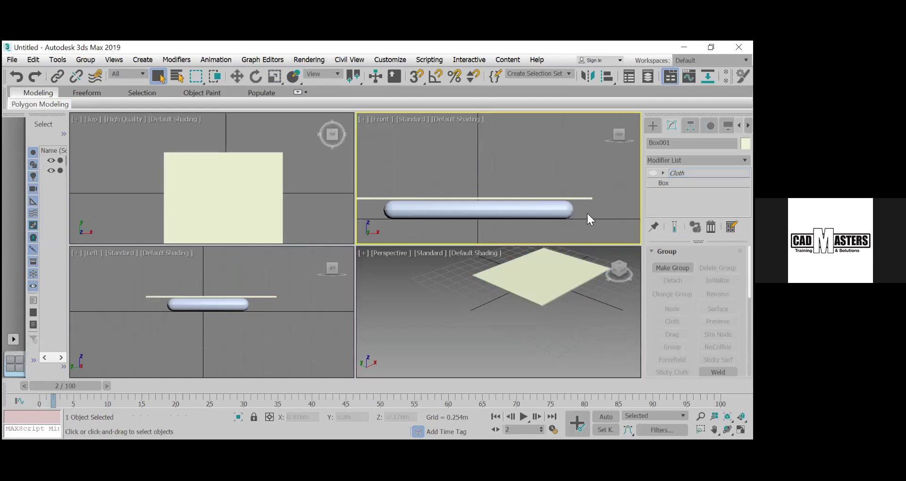
key(1)
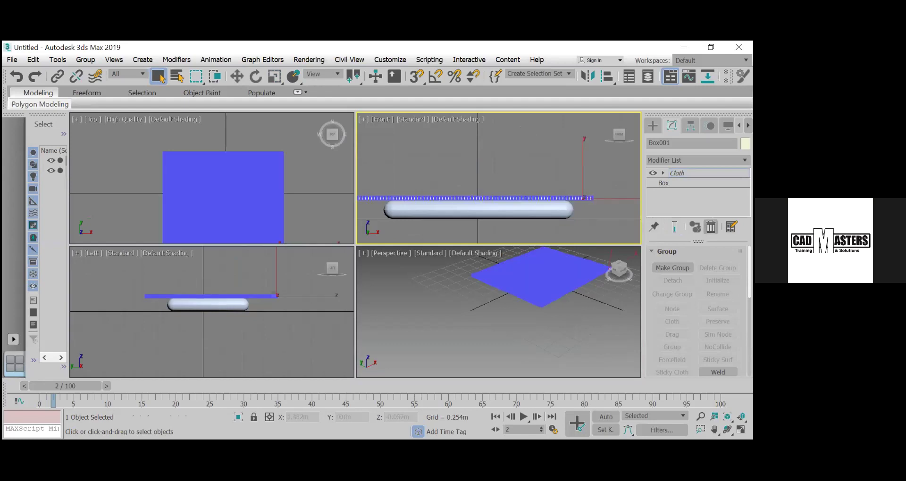
click(710, 227)
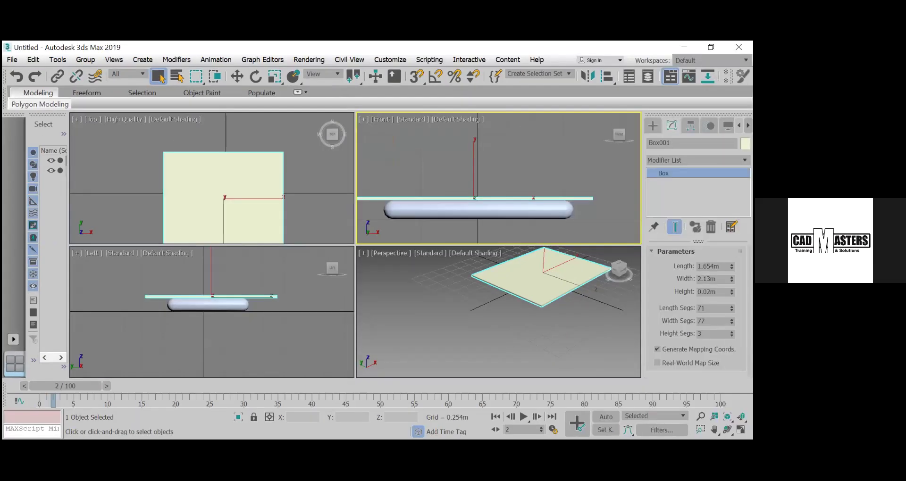
Step: Set Box001's height segments to 1 and its height to 0.002 m
double_click(714, 333)
text(0)
key(Return)
click(706, 292)
text(0.002)
key(Return)
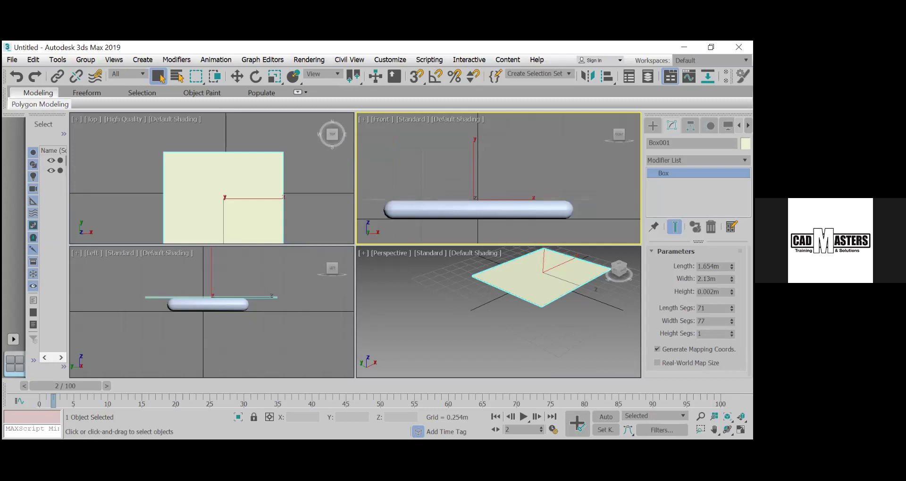
Step: Reselect the thin box above the mattress and set its length and width segments to 50 each
click(582, 197)
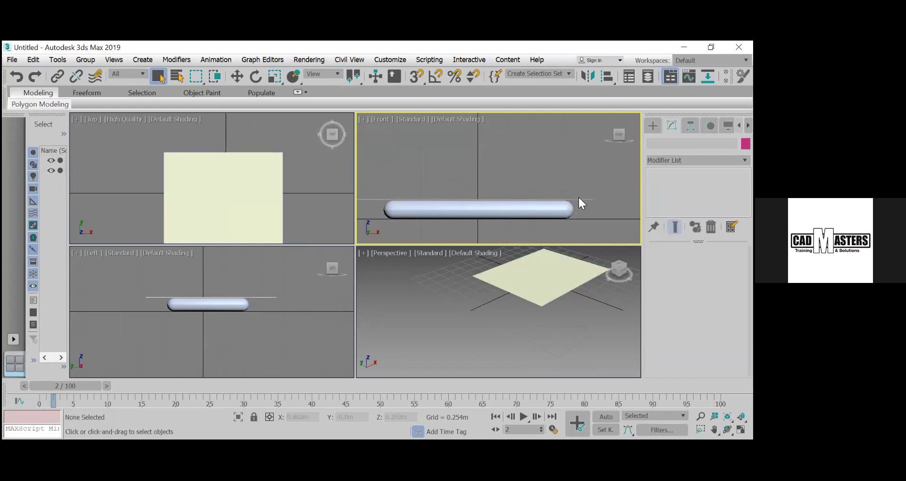
drag(603, 190, 577, 218)
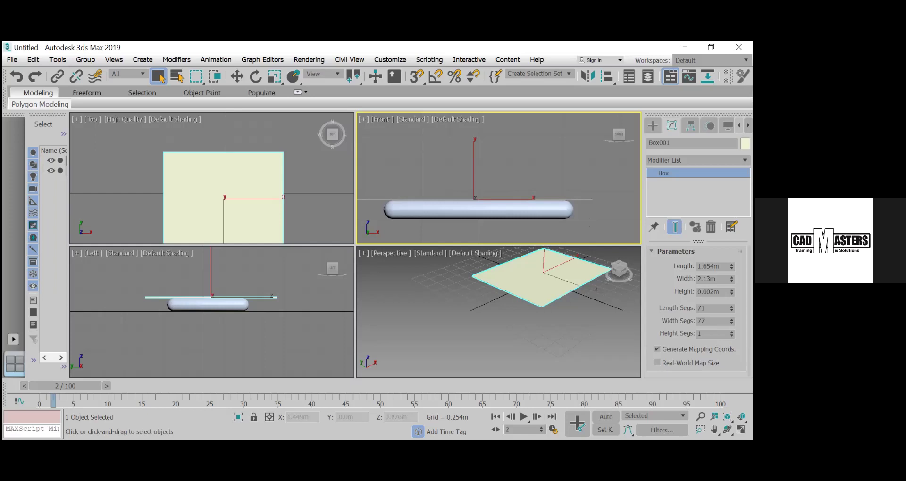
double_click(702, 308)
text(50)
key(Tab)
text(50)
key(Return)
scroll(250, 140, down, 2)
scroll(250, 139, up, 2)
scroll(250, 140, down, 2)
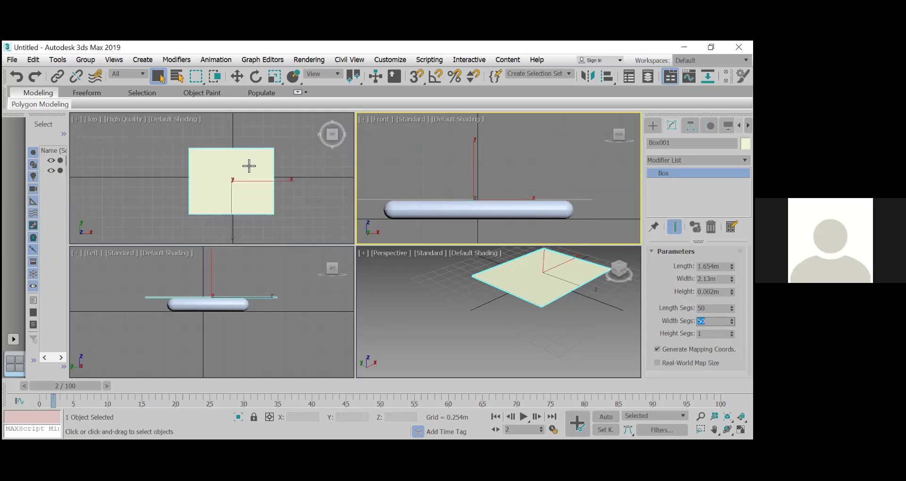
scroll(249, 166, up, 2)
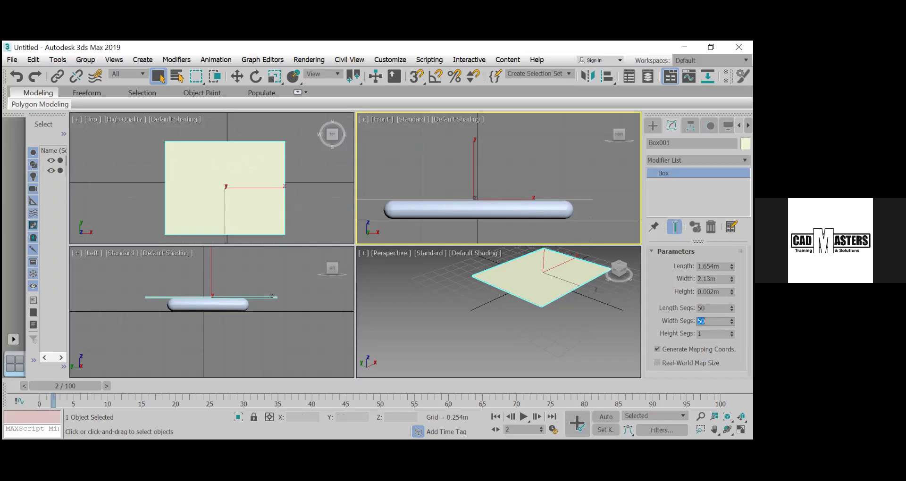
key(Return)
Step: Apply a new Cloth modifier to Box001
click(698, 160)
scroll(694, 108, down, 5)
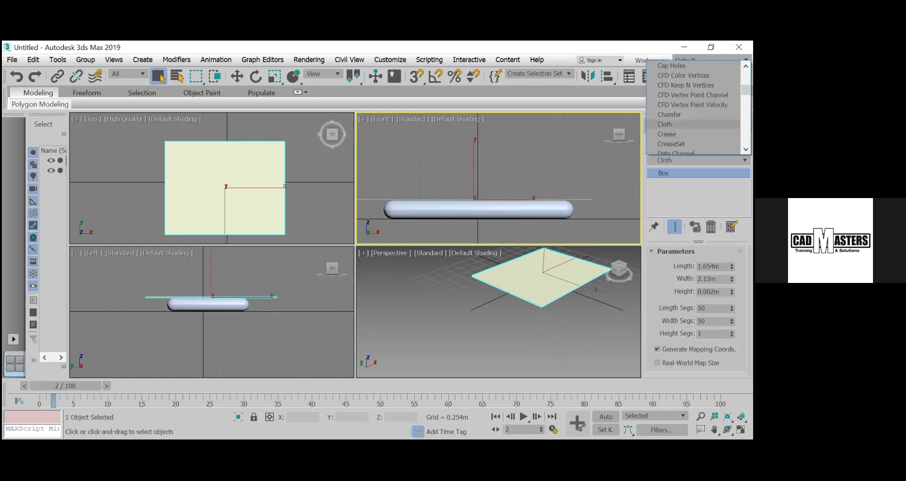
click(665, 124)
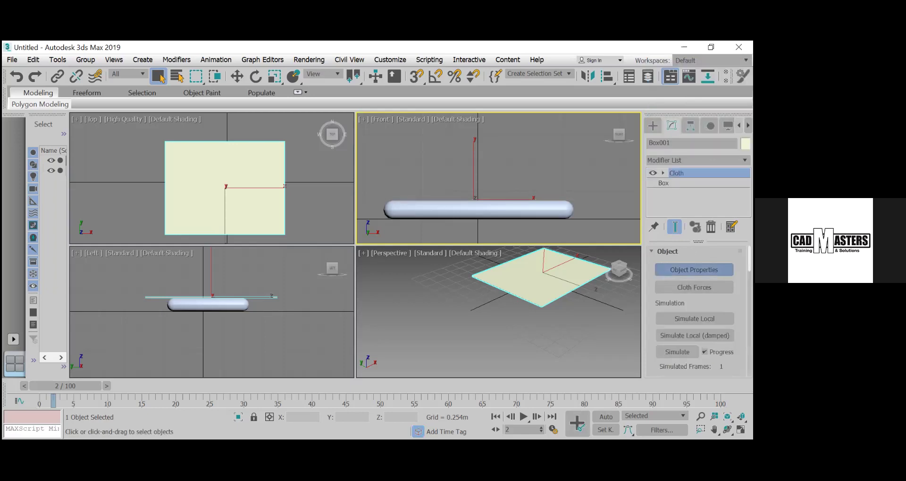
Step: Add ChamferBox001 to Box001's cloth simulation and make it a Collision Object
click(693, 270)
click(268, 84)
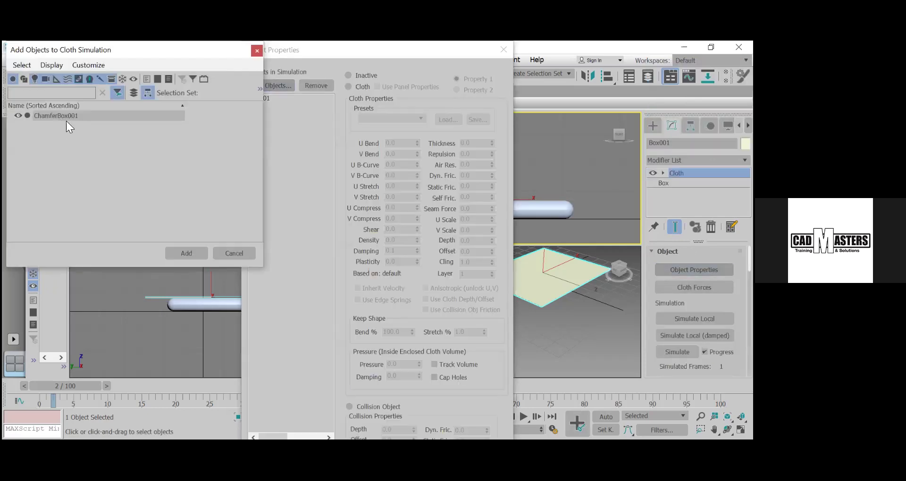
click(94, 116)
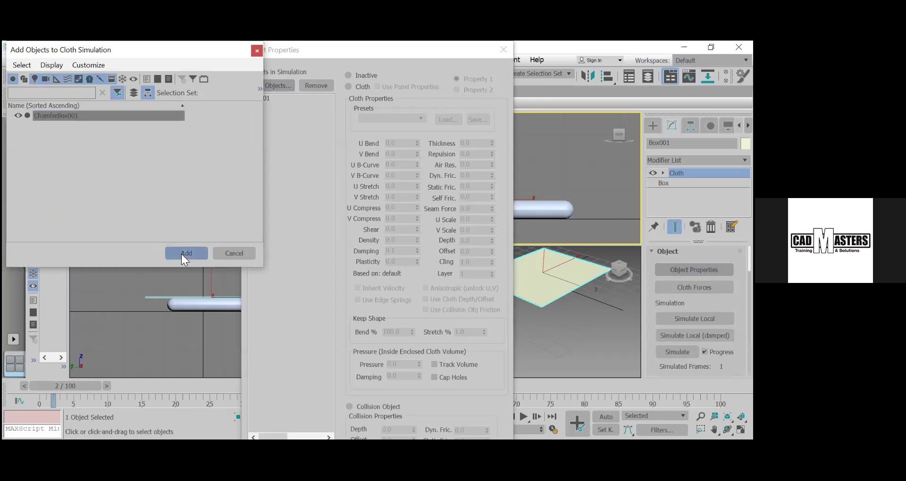
click(184, 254)
click(351, 408)
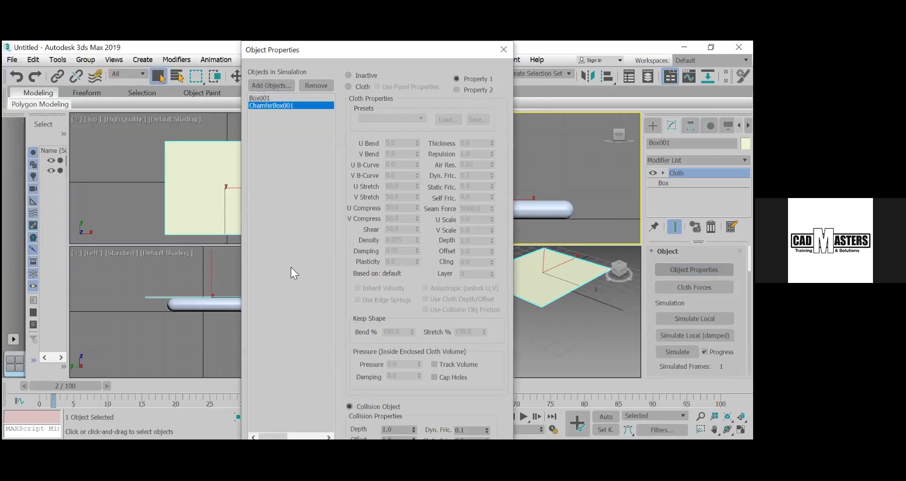
Step: Make Box001 a Cloth object with the Satin preset and accept the object properties
click(264, 98)
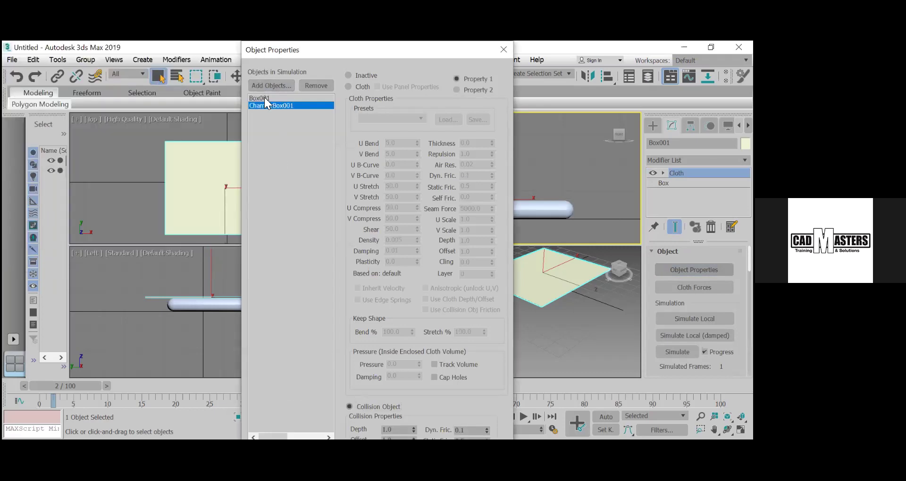
click(350, 87)
click(385, 119)
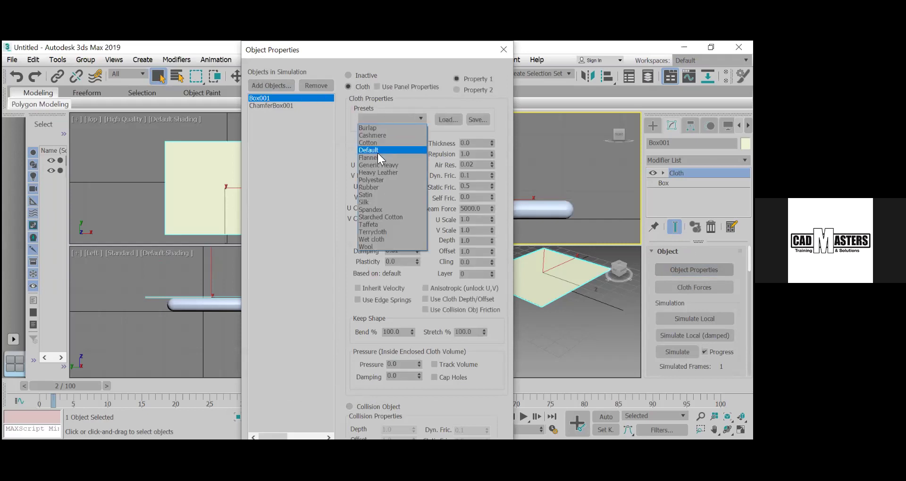
click(373, 195)
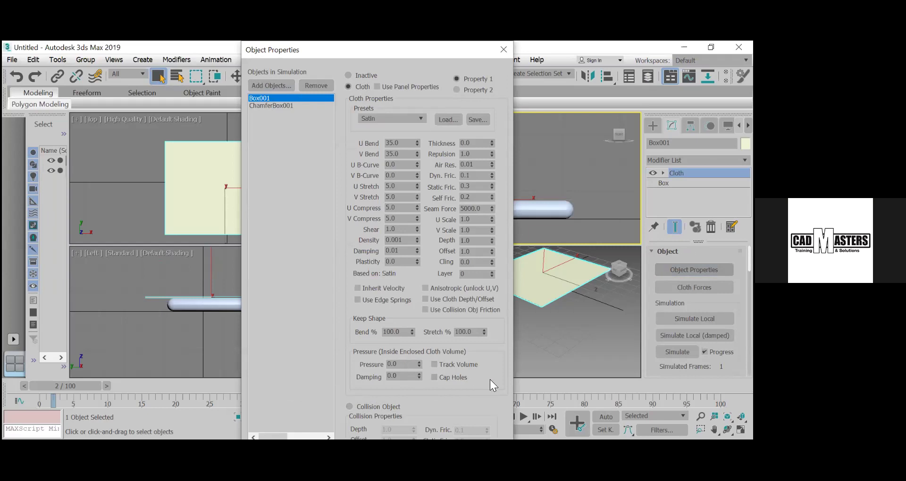
key(Return)
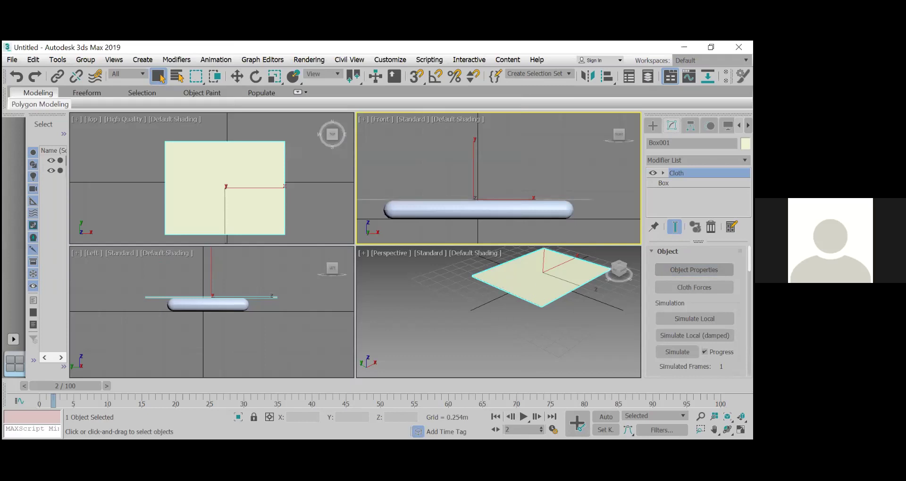
Step: Set the gravity in Box001's cloth simulation parameters to -960
scroll(695, 312, down, 3)
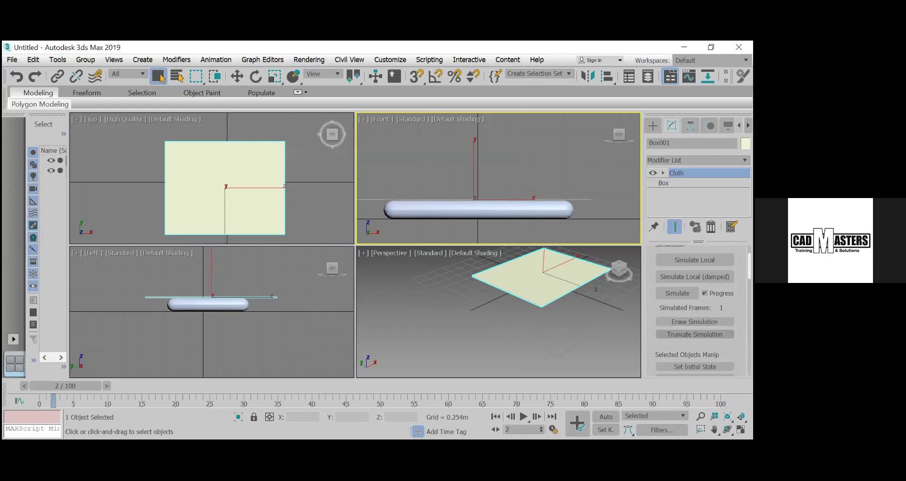
scroll(694, 306, down, 10)
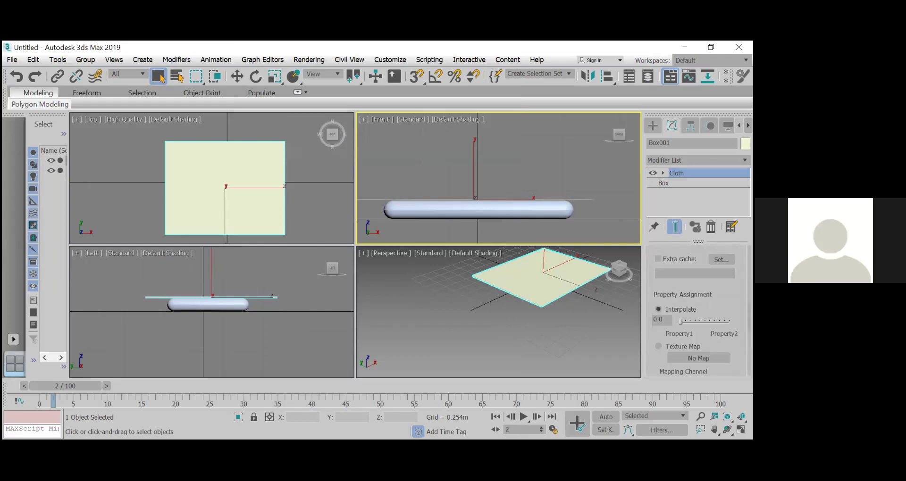
scroll(696, 311, down, 6)
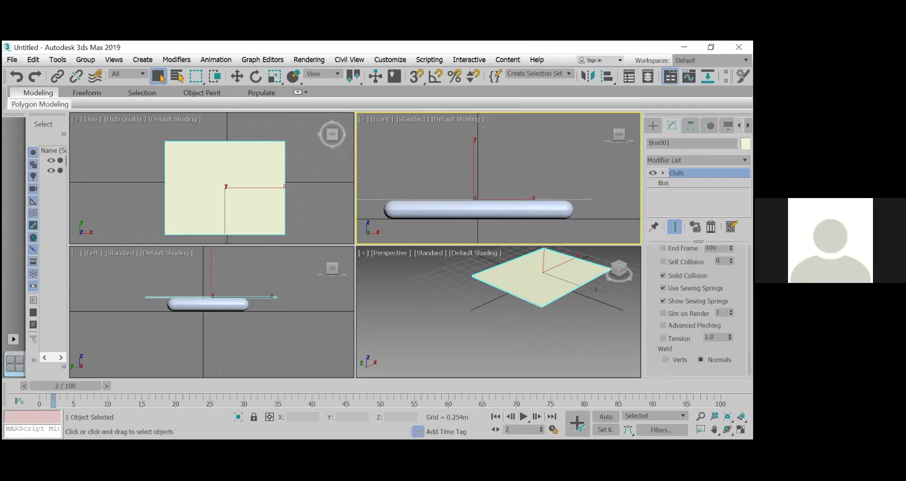
double_click(713, 284)
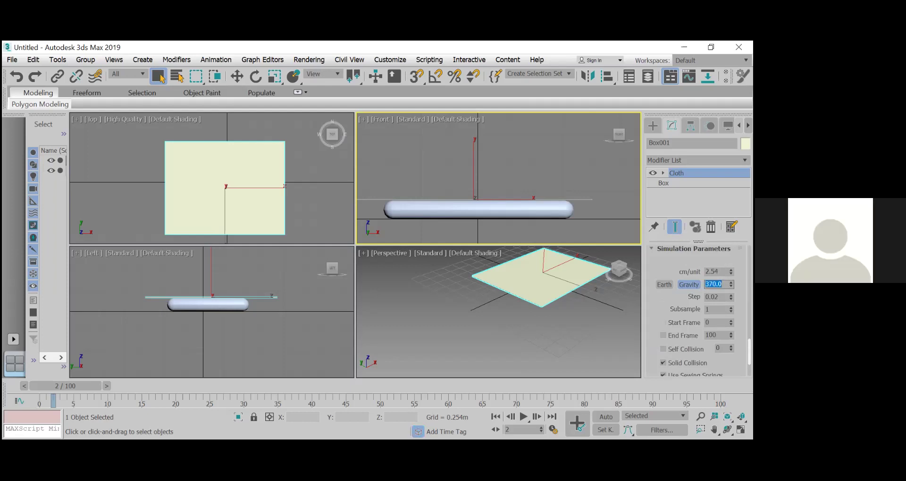
text(-960)
Step: Run the local cloth simulation so the Box001 sheet drapes over the mattress
scroll(696, 312, up, 10)
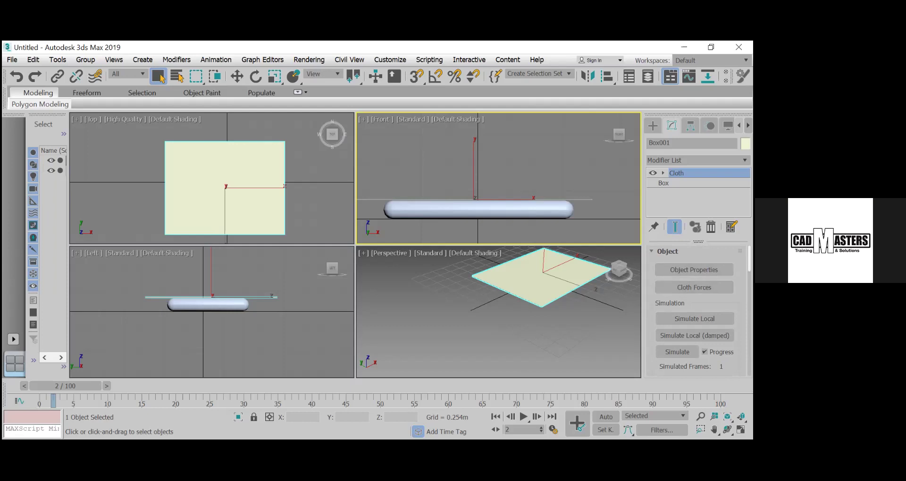
click(694, 319)
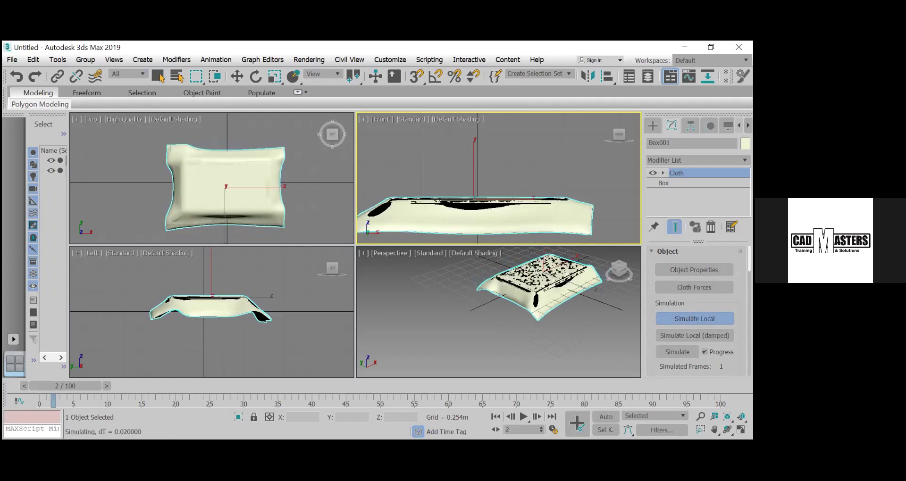
key(w)
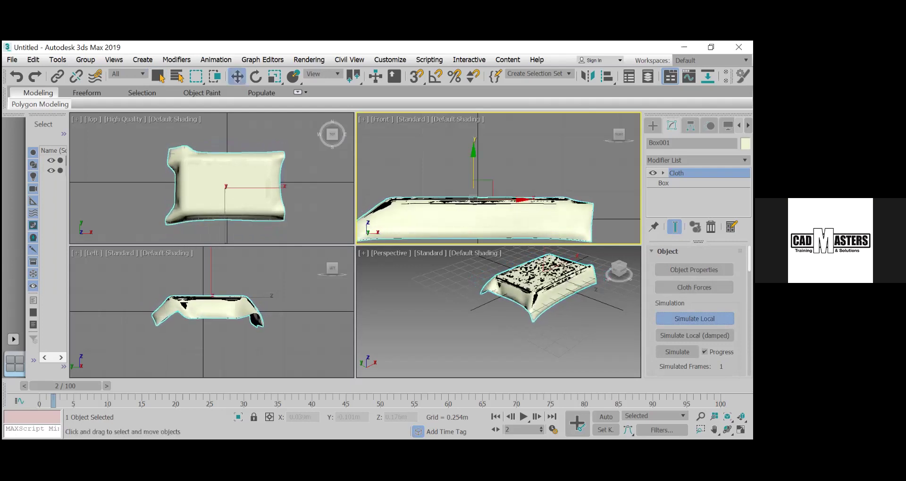
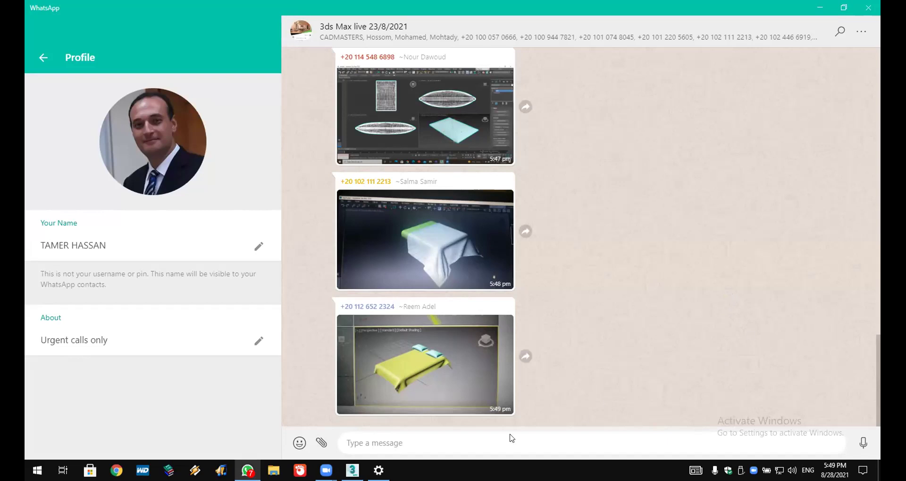
Step: Switch to the empty 3ds Max 2020 scene, view the Move Transform Type-In for exact coordinates and close it
key(alt+Tab)
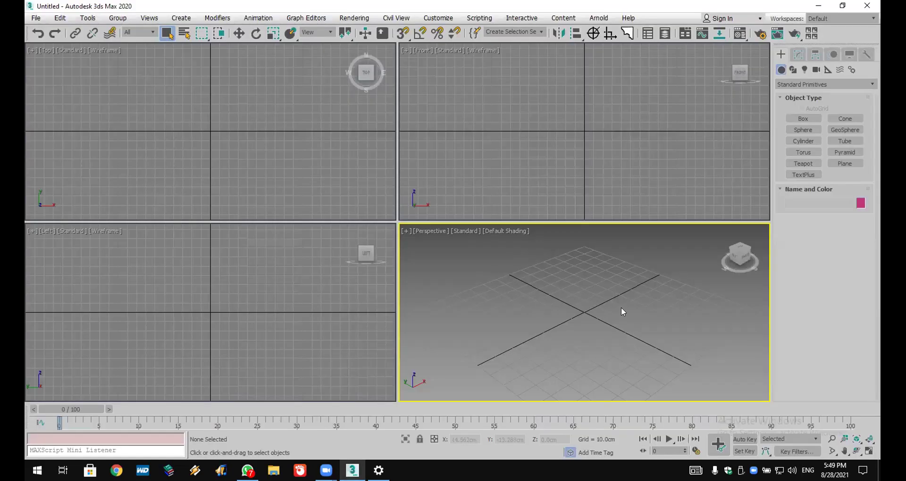
drag(658, 273, 479, 366)
click(244, 34)
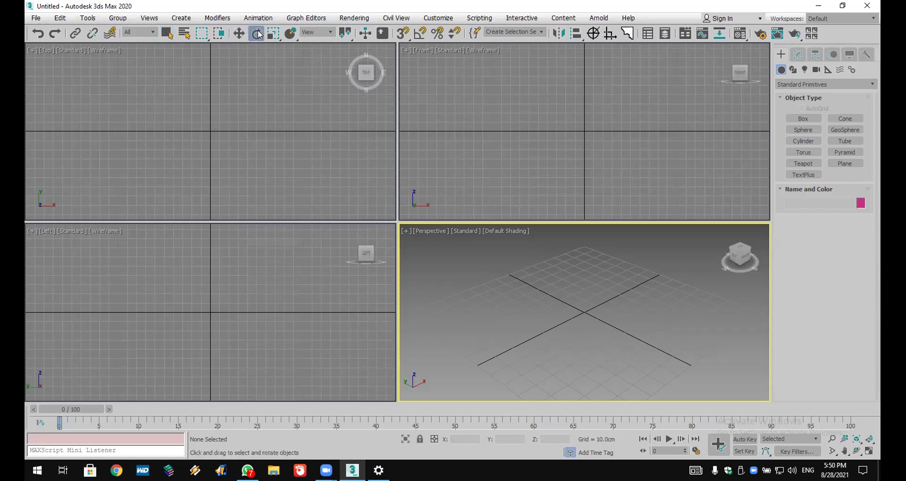
right_click(240, 38)
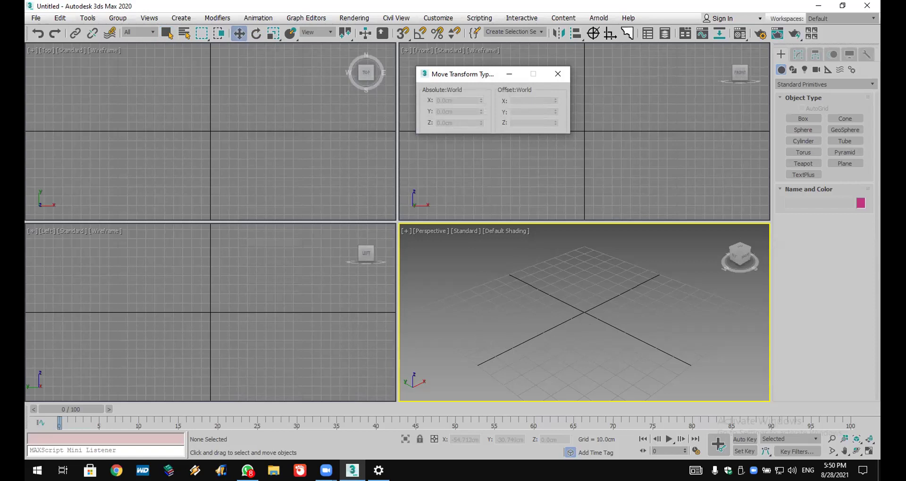
click(557, 76)
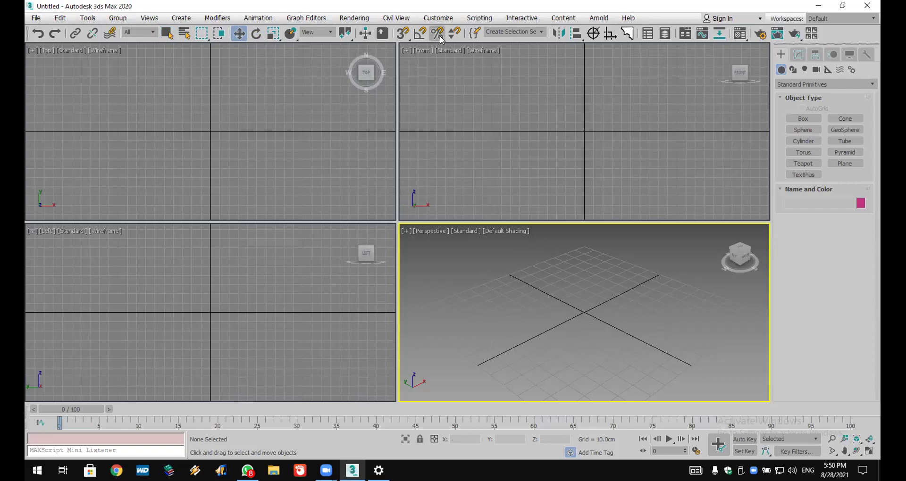
Step: With 3D snap on, create a cube of about 58.7 cm centred on the origin in the Top view
click(402, 34)
drag(401, 36, 402, 84)
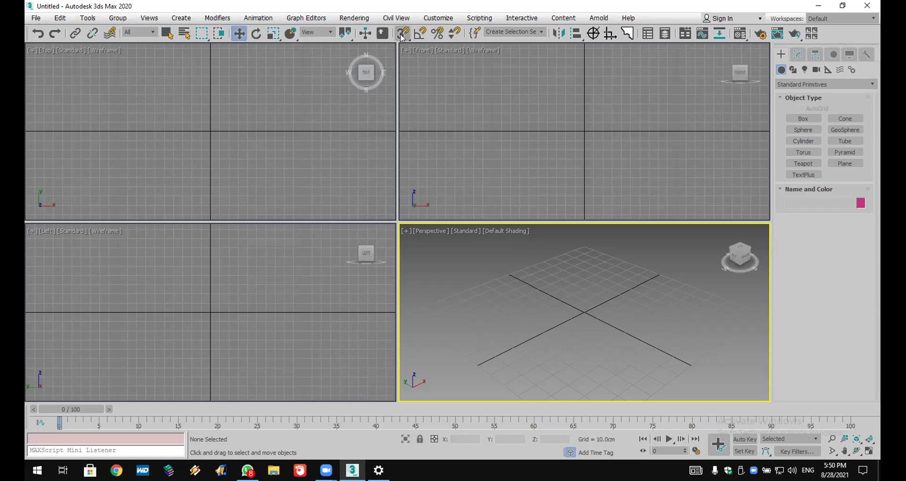
click(811, 119)
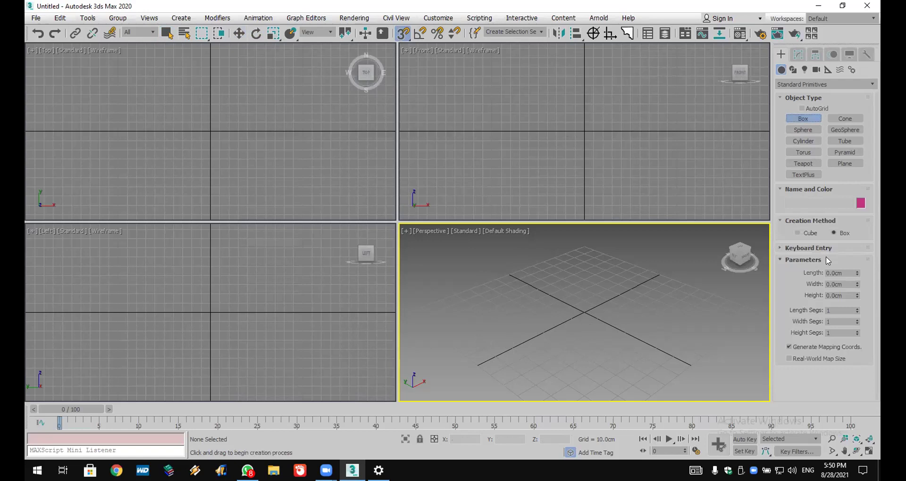
click(797, 233)
drag(211, 130, 214, 156)
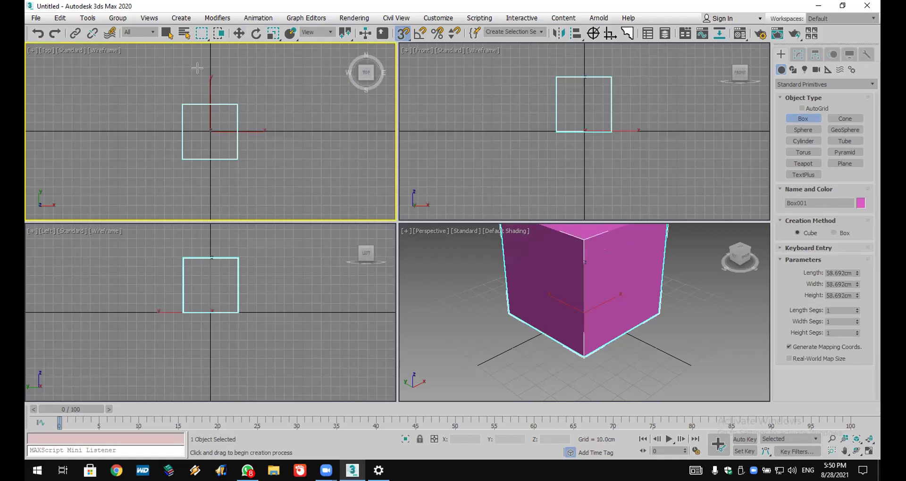
Step: Rotate the cube freehand about 41 degrees clockwise around Z and check its angle in the Rotate Transform Type-In
click(256, 35)
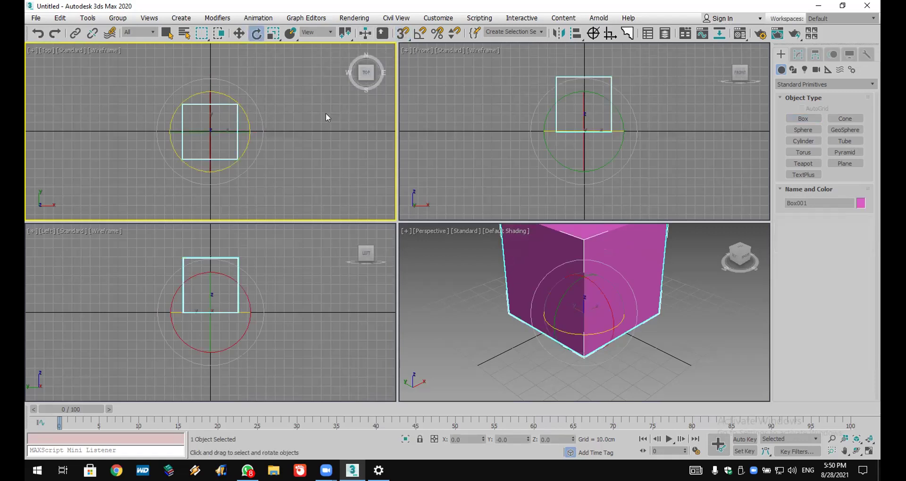
drag(227, 97, 262, 129)
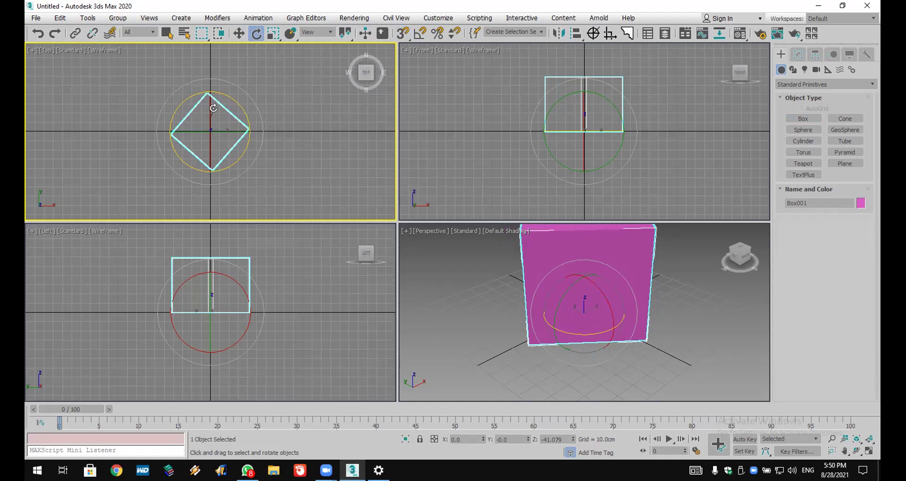
right_click(255, 38)
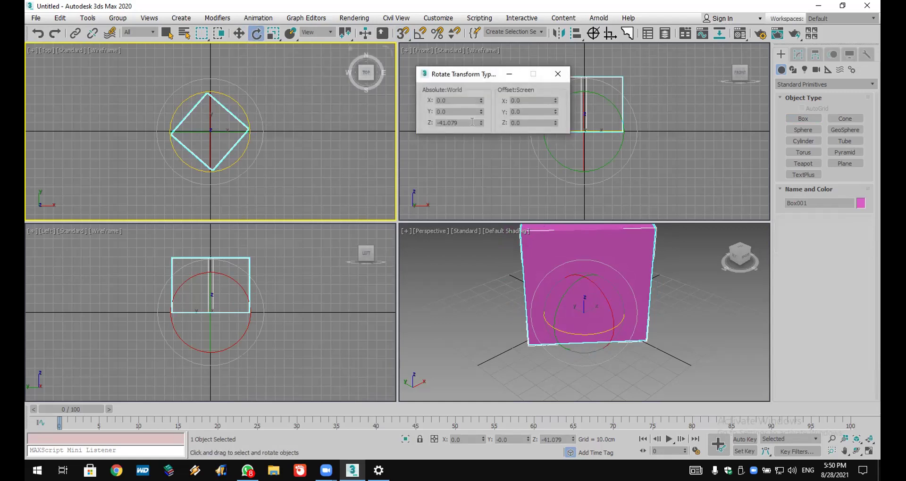
drag(461, 123, 424, 123)
click(556, 73)
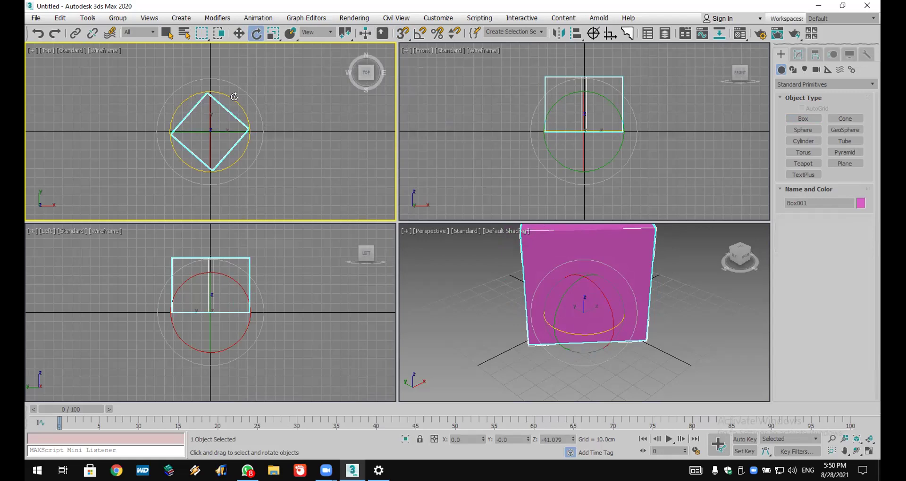
Step: Rotate the cube freehand to about -82 degrees around Z, and undo the rotations while keeping the cube
drag(231, 99, 261, 136)
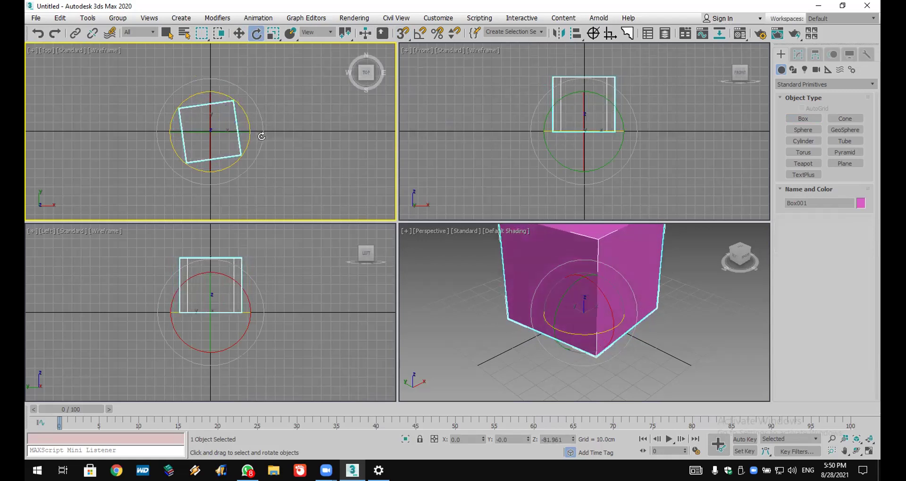
click(36, 38)
click(36, 38)
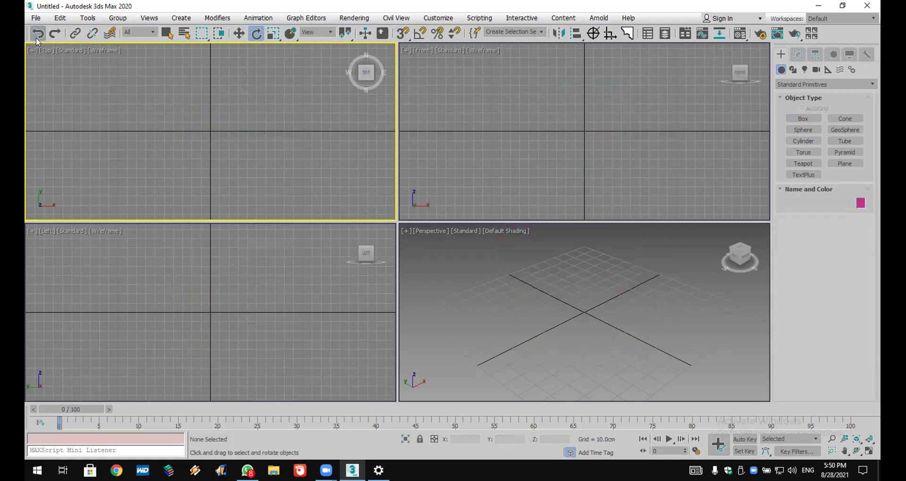
click(54, 34)
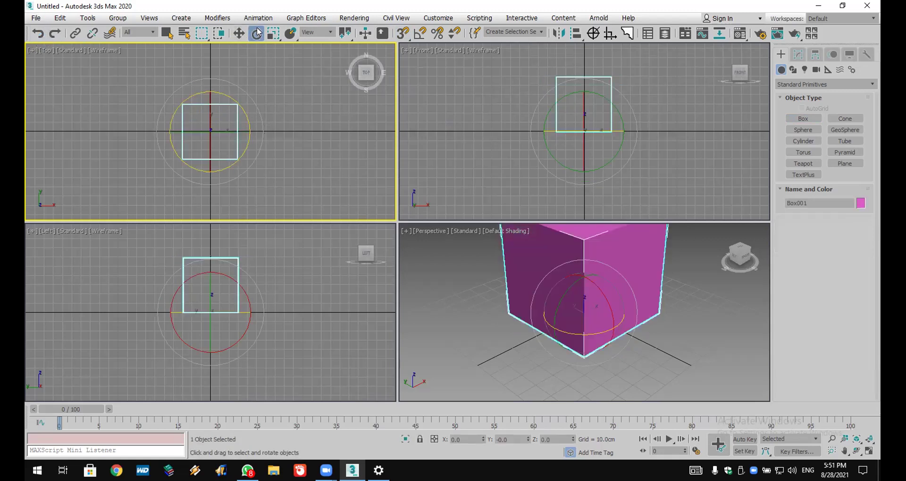
Step: Turn on angle snap and set its angle increment to 45 degrees
click(417, 38)
right_click(420, 38)
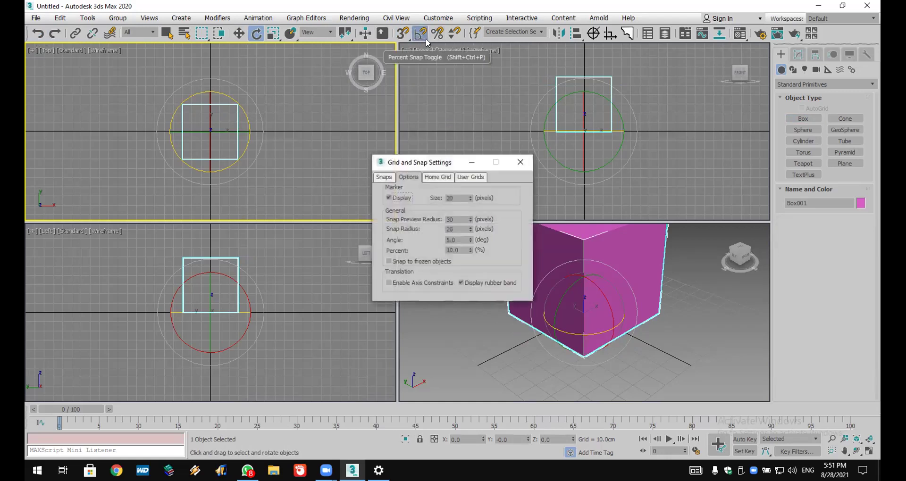
double_click(454, 240)
text(4)
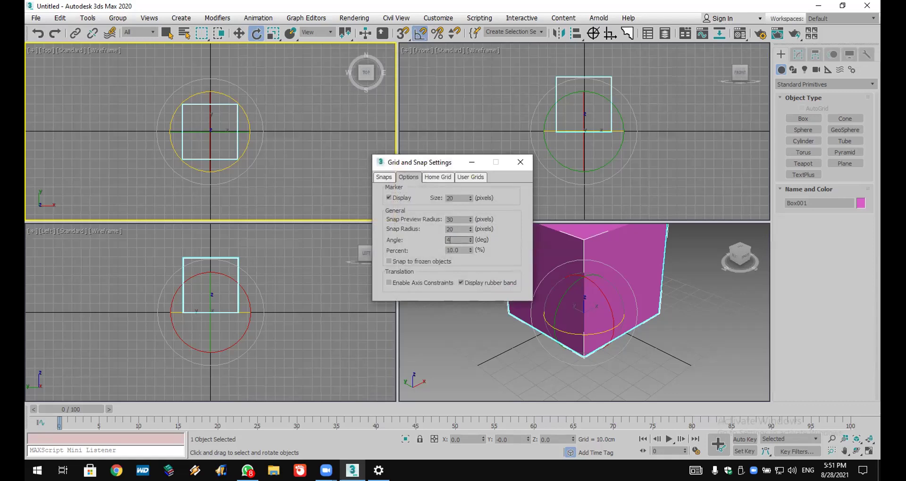
text(5)
key(Return)
click(529, 164)
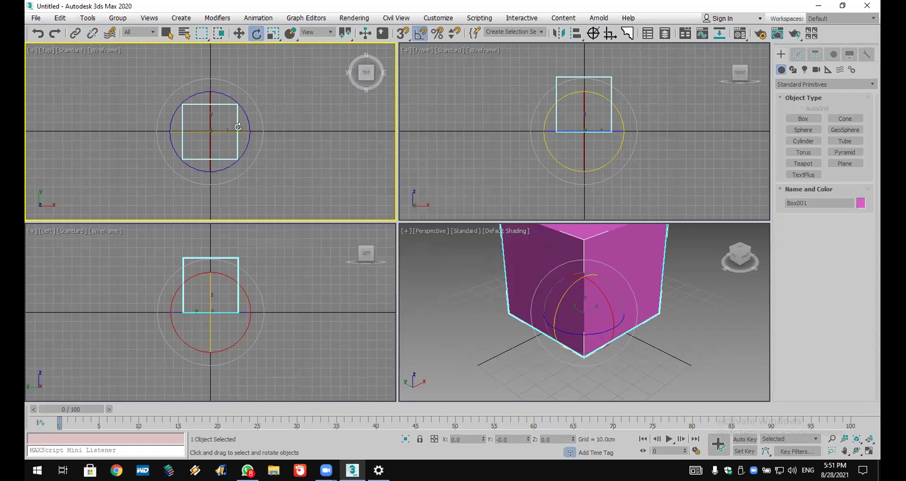
Step: Try rotating the cube freely around several axes with angle snap on, and undo those rotations
drag(214, 113, 236, 127)
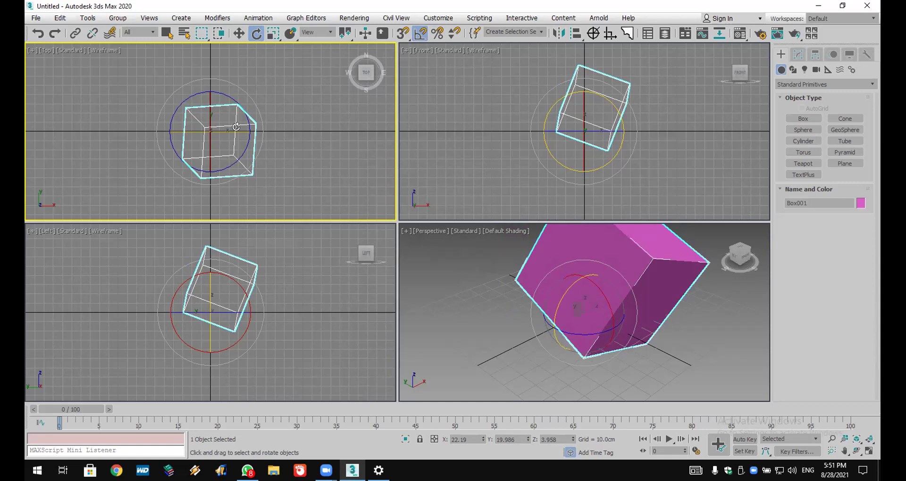
drag(228, 112, 212, 102)
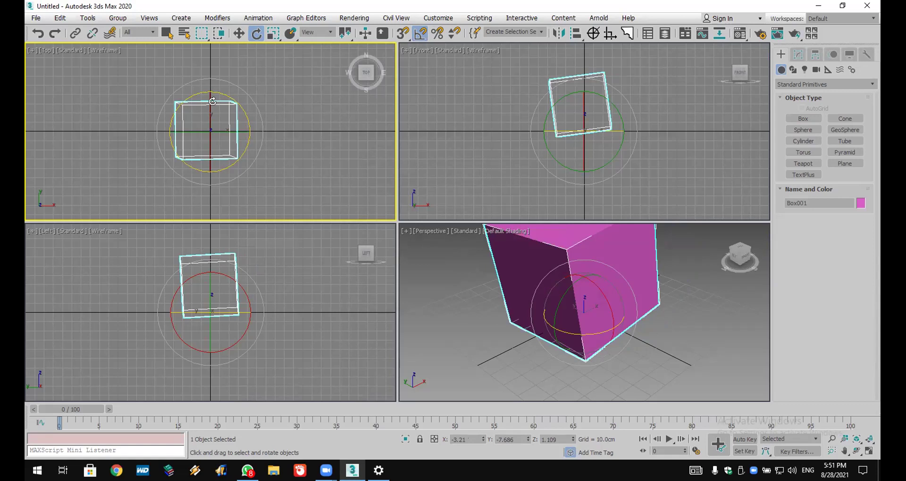
click(35, 34)
click(35, 34)
click(36, 34)
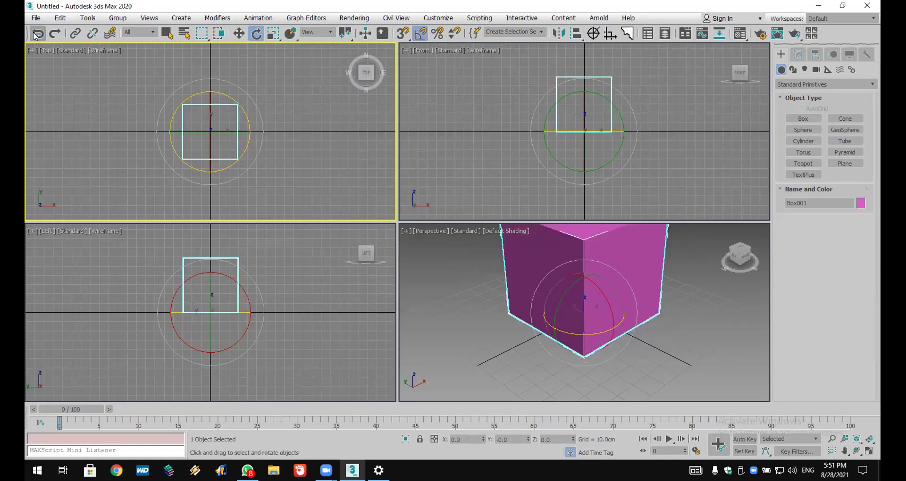
Step: Check the angle snap increment and rotate the cube 90 degrees around Z with angle snap on
right_click(422, 34)
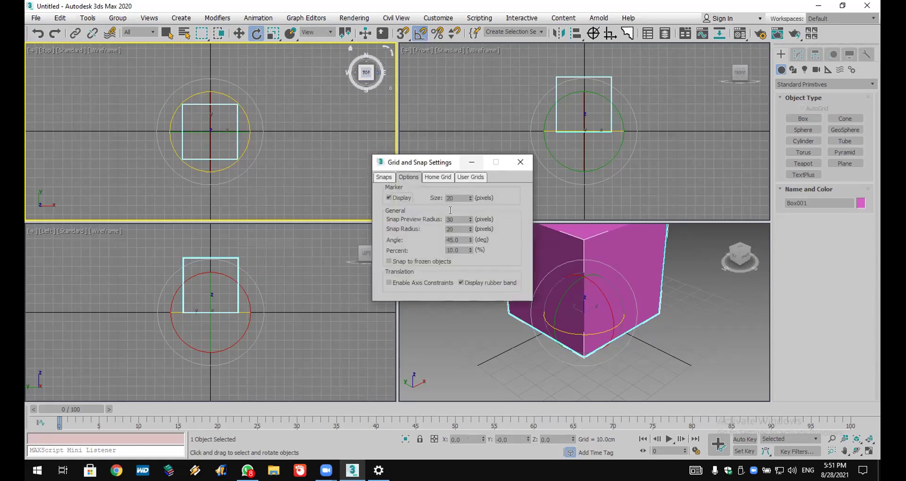
click(519, 163)
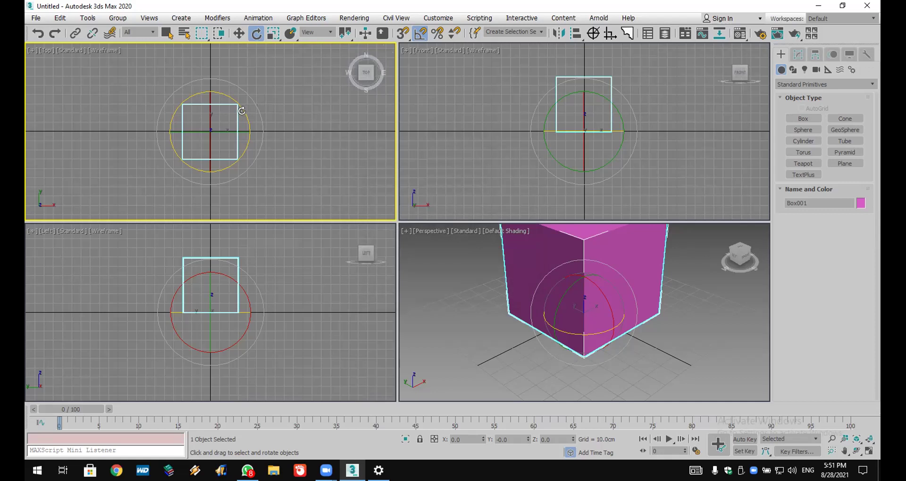
drag(241, 111, 255, 133)
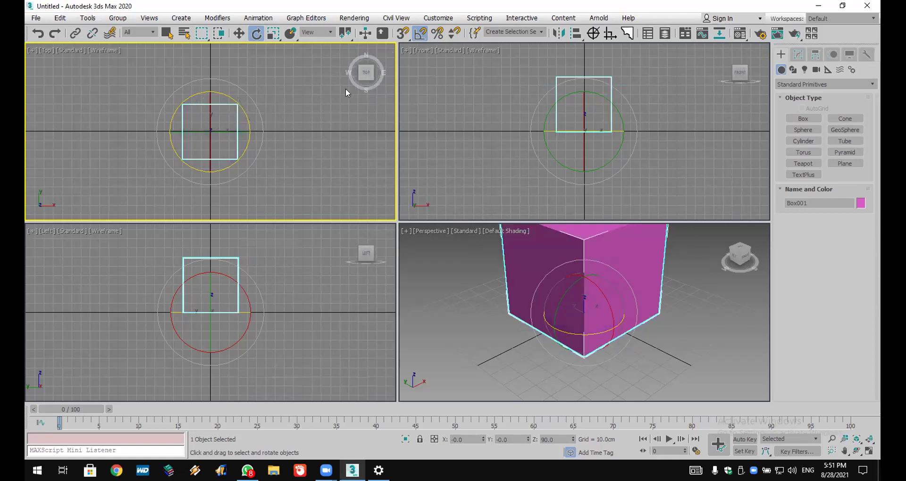
Step: Scale the cube uniformly freehand to about 114.5% in the Top viewport
click(418, 38)
click(273, 33)
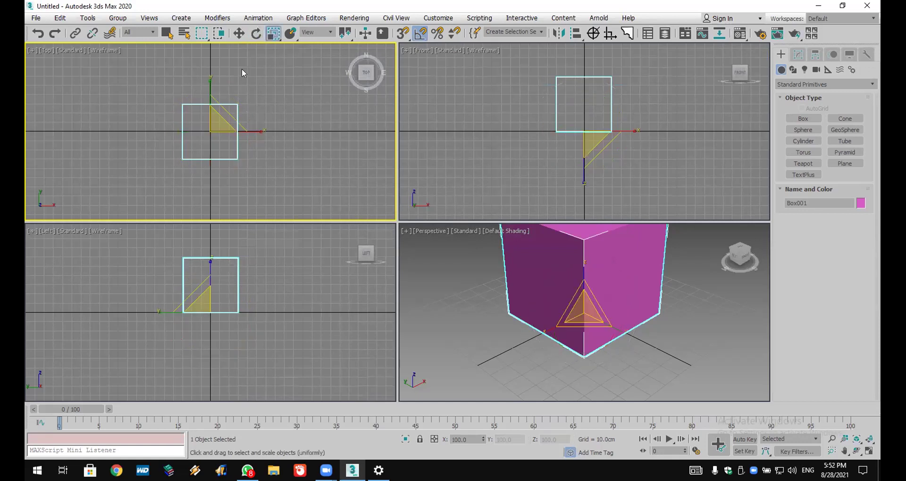
drag(217, 138, 216, 117)
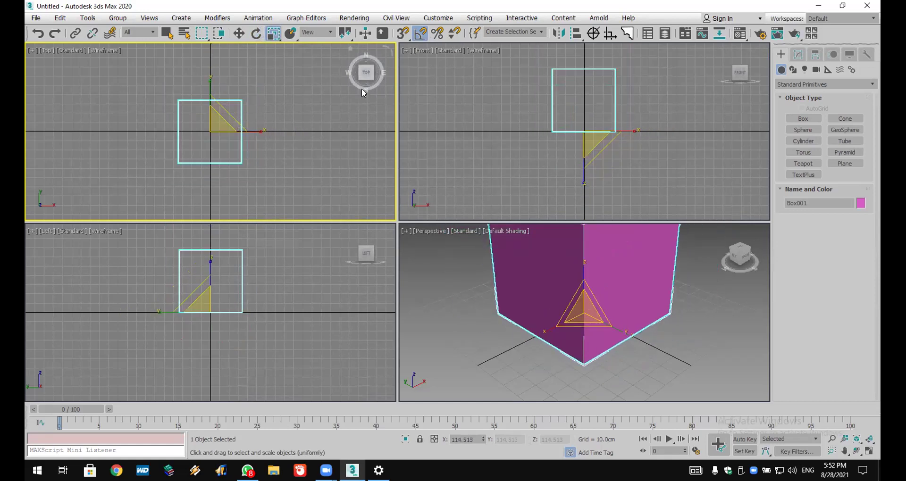
Step: Turn on percent snap with a 50% increment and try scaling the cube in the Top viewport
click(437, 34)
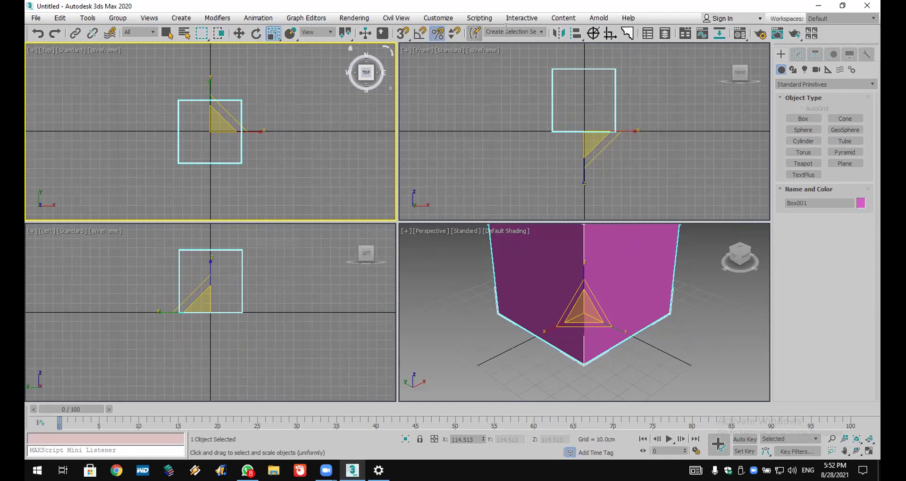
click(439, 38)
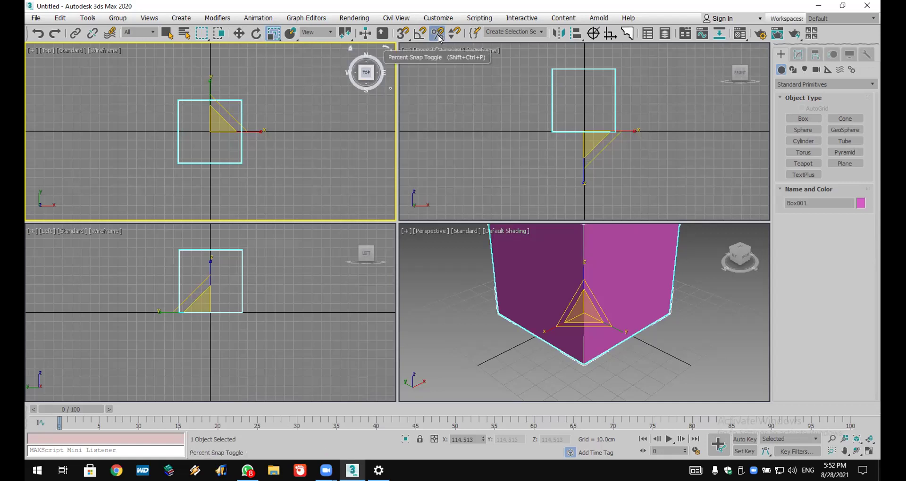
right_click(439, 37)
drag(461, 249, 390, 250)
text(50)
key(Return)
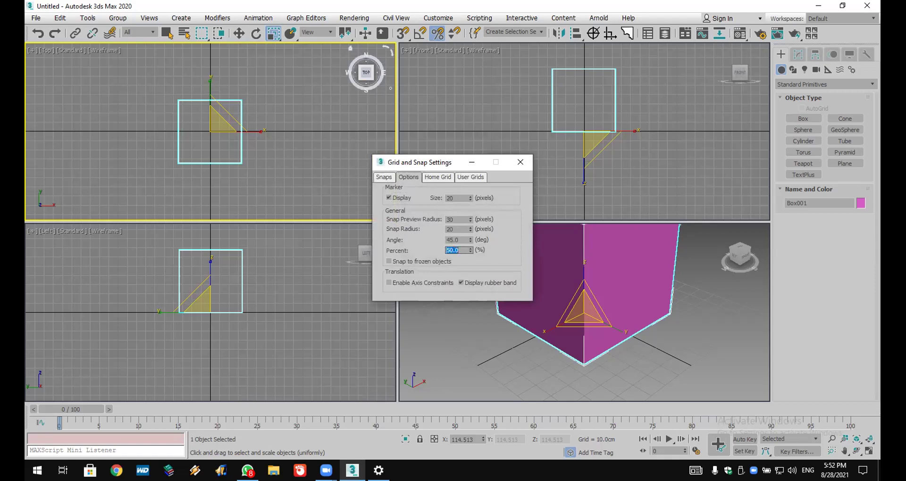
click(521, 163)
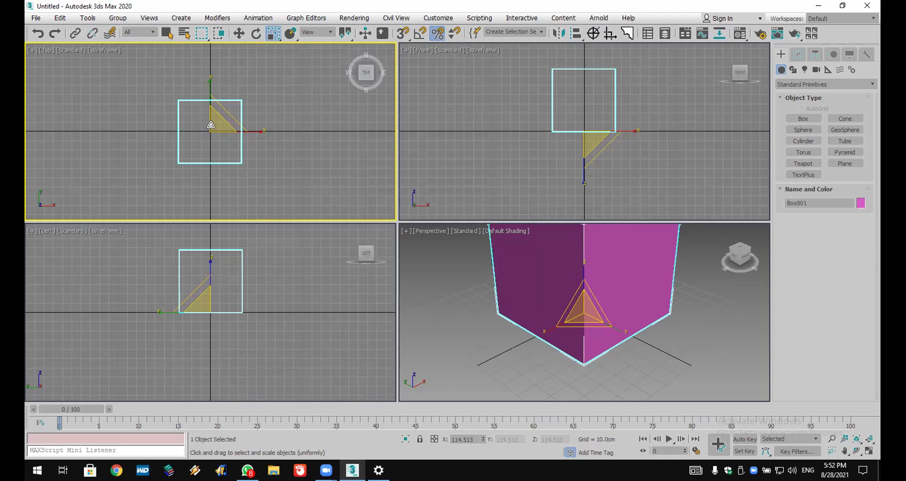
drag(211, 125, 231, 113)
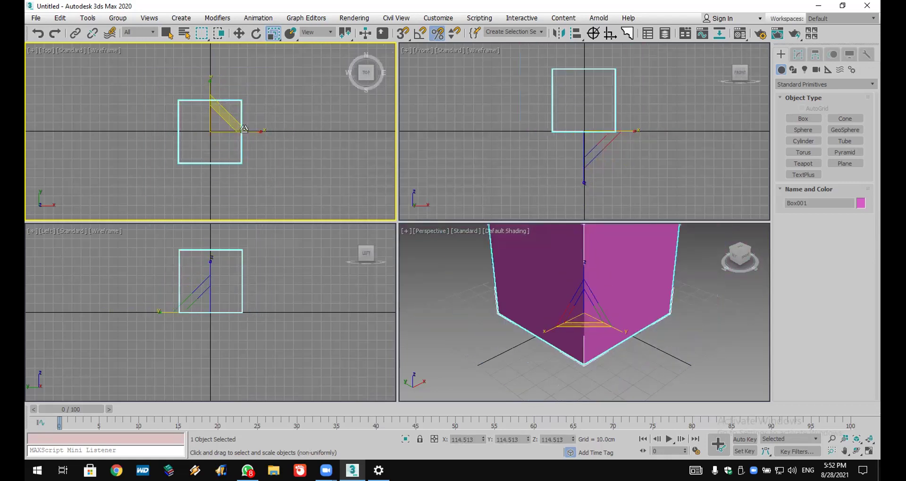
Step: Demonstrate pairing Move with 3D snap, Rotate with angle snap, and Scale with percent snap
click(239, 34)
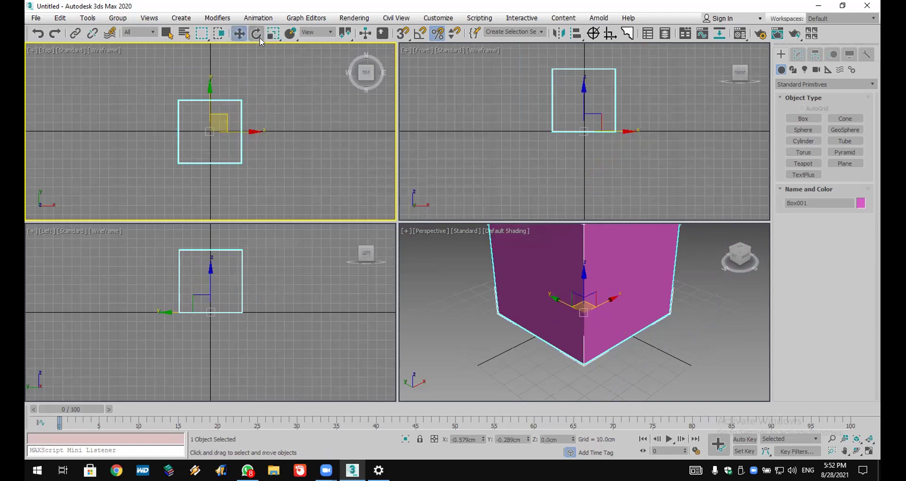
click(402, 38)
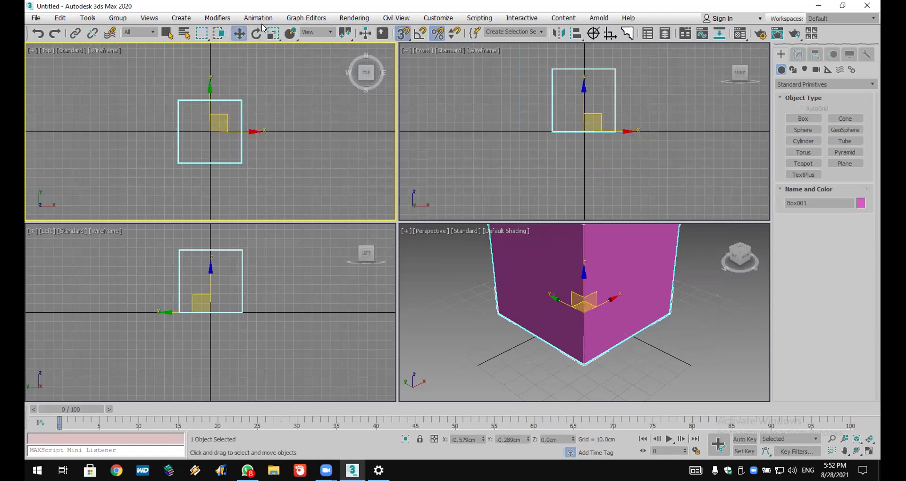
click(256, 33)
click(420, 34)
click(273, 33)
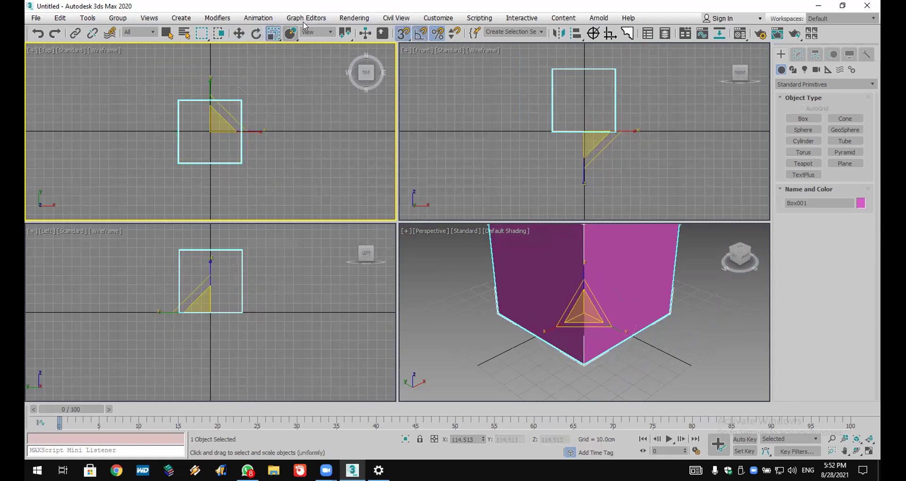
click(438, 34)
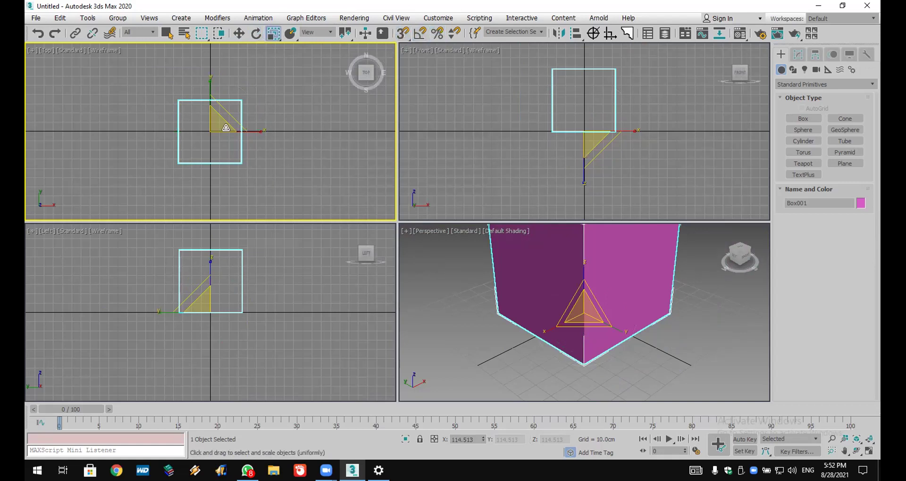
Step: Review the Angle and Percent increments in the Grid and Snap Settings without changing them
mouse_move(350, 63)
click(421, 36)
right_click(420, 38)
drag(462, 240, 441, 240)
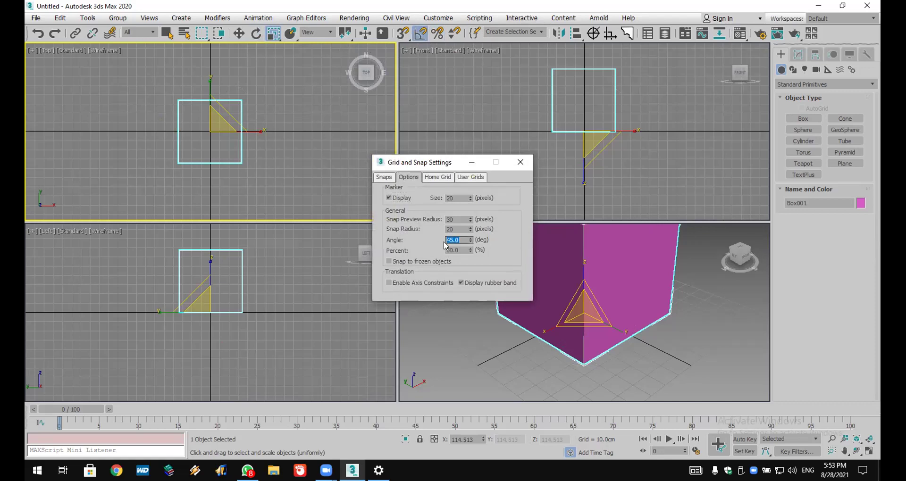
click(520, 162)
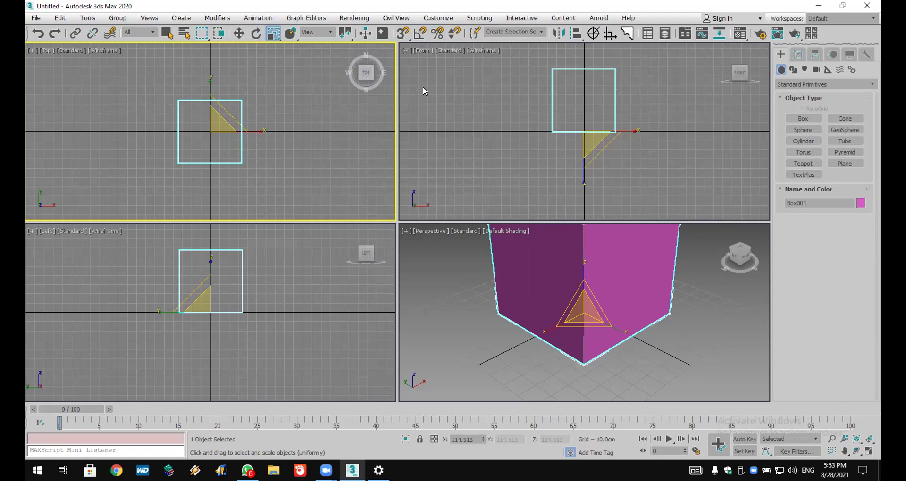
right_click(434, 36)
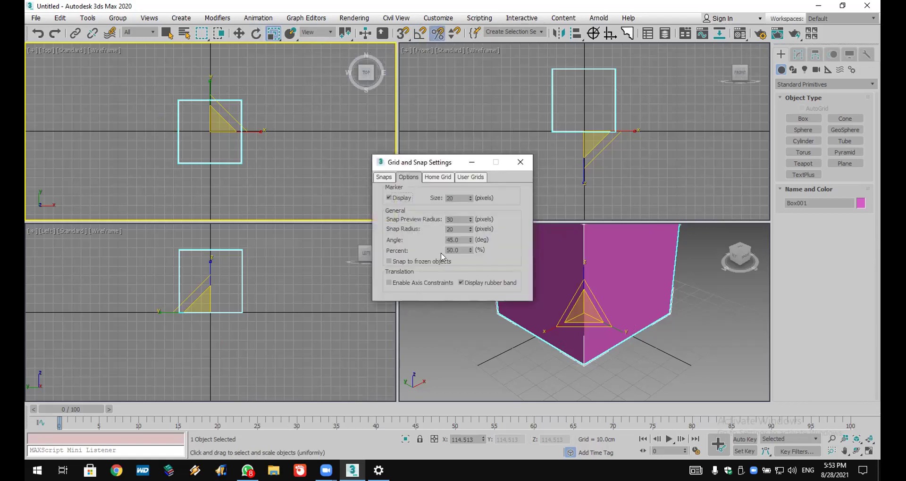
double_click(462, 250)
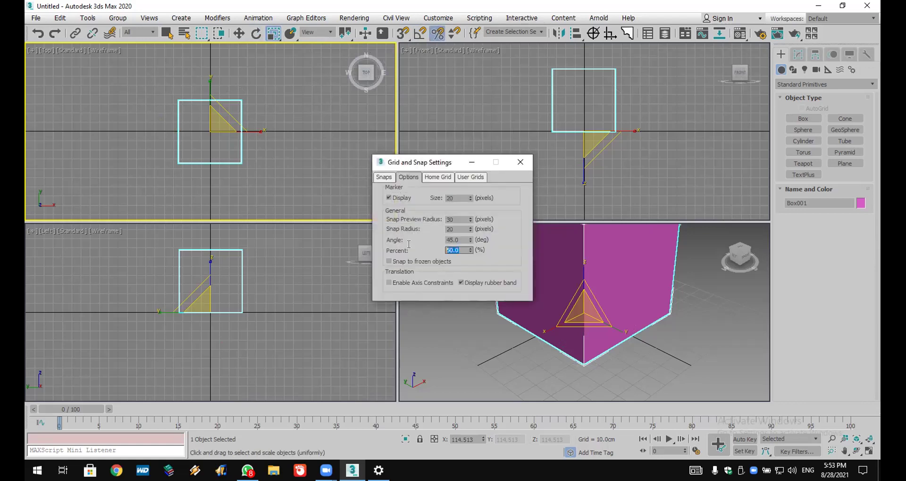
click(521, 162)
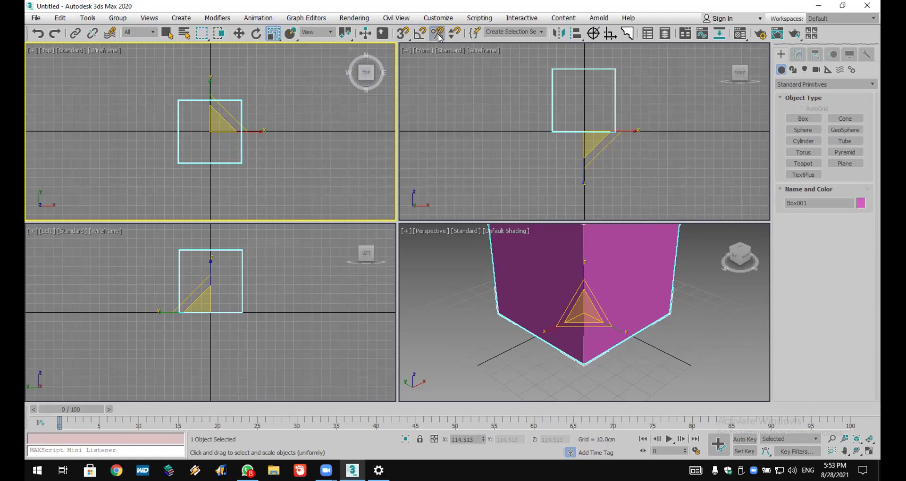
Step: Cycle again through Move, Rotate and Scale, turning on the 3D, angle and percent snaps that match them
click(239, 33)
click(403, 33)
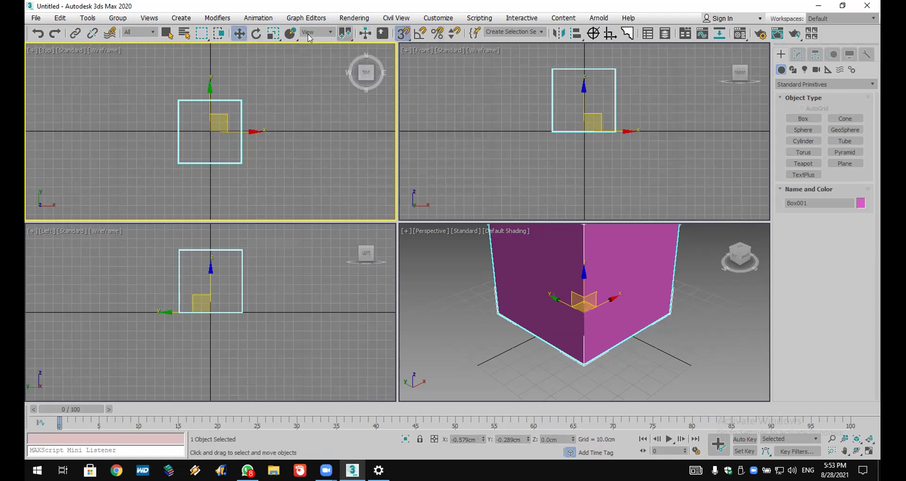
click(256, 33)
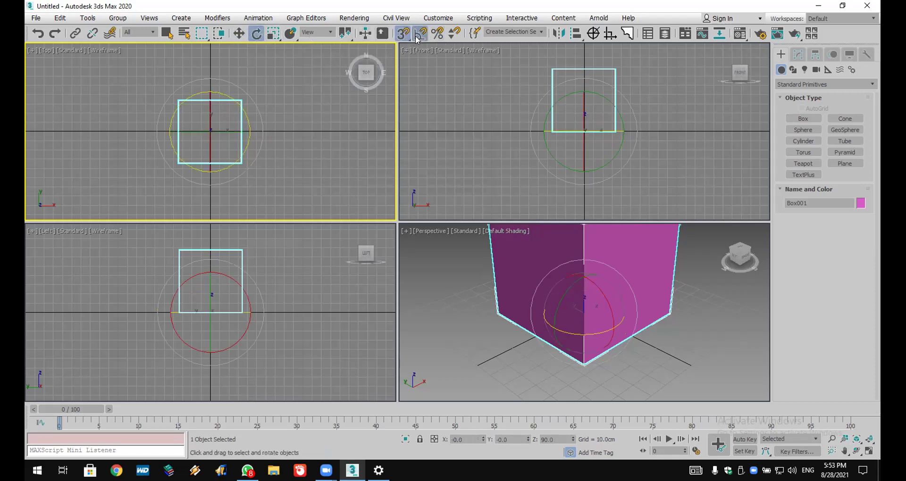
click(273, 33)
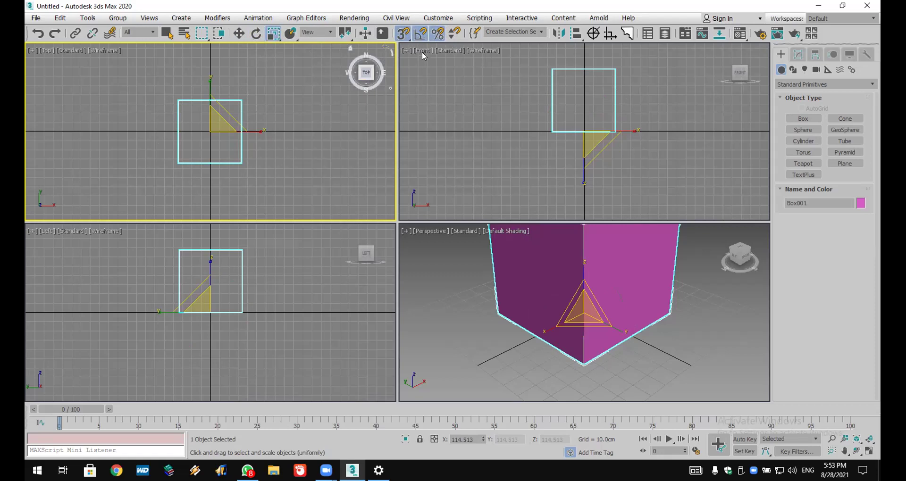
Step: Reopen the Grid and Snap Settings and point out the fields that control angle and percent snapping
right_click(420, 34)
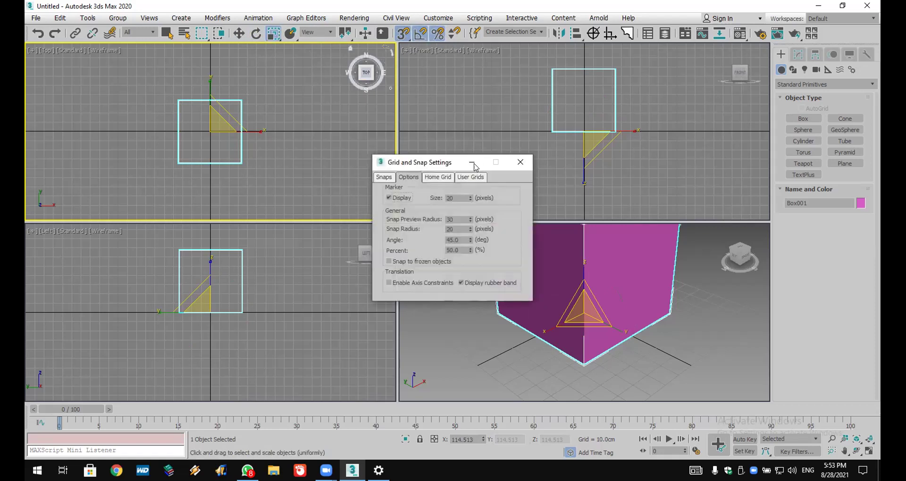
click(442, 36)
click(520, 162)
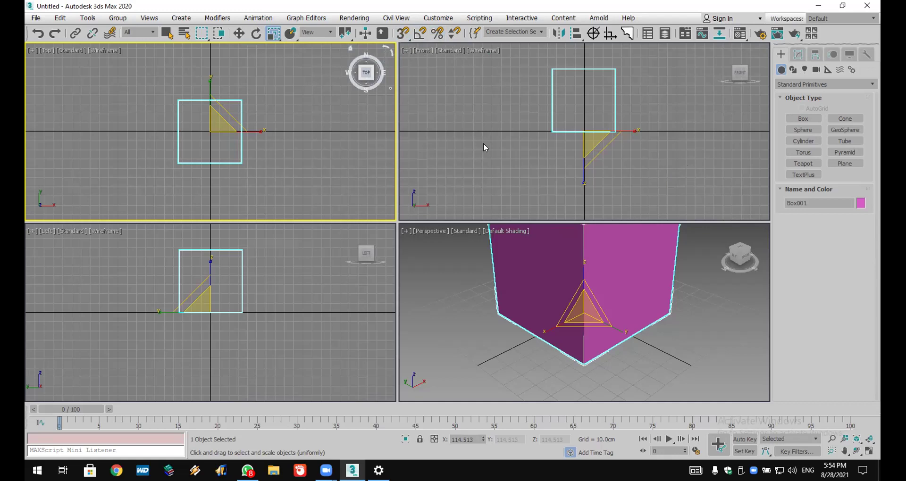
right_click(429, 38)
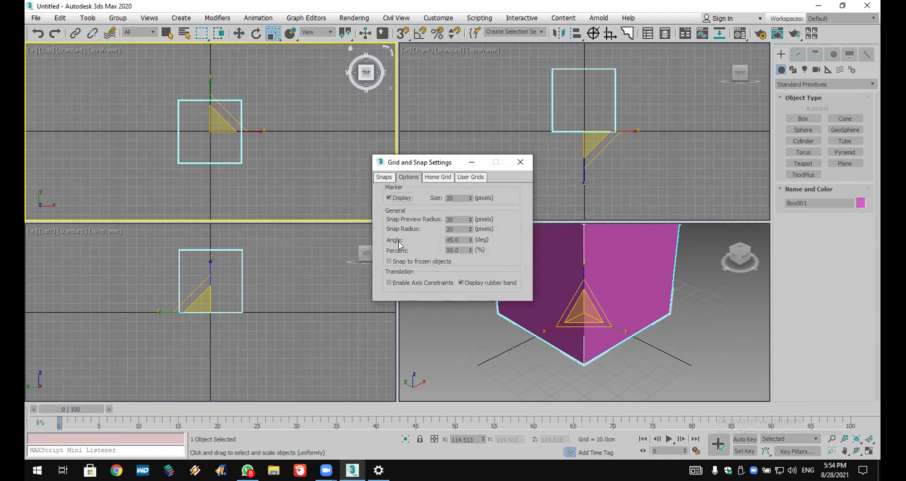
click(444, 36)
drag(449, 161, 535, 7)
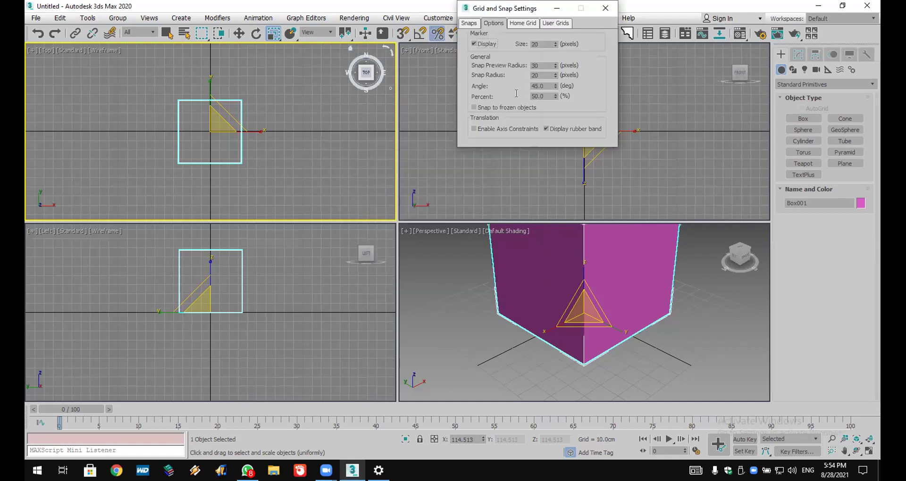
double_click(540, 86)
double_click(540, 96)
click(605, 8)
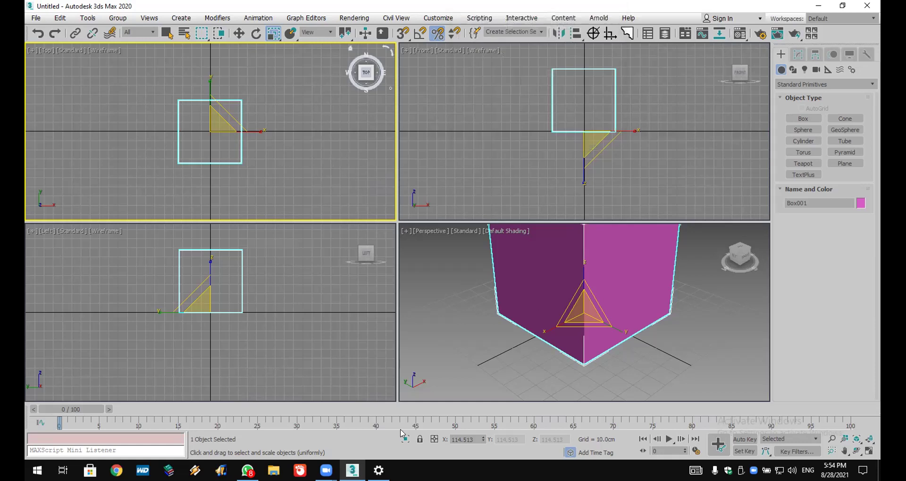
Step: Turn off percent snap and try scaling the cube freely in the Top viewport
right_click(484, 375)
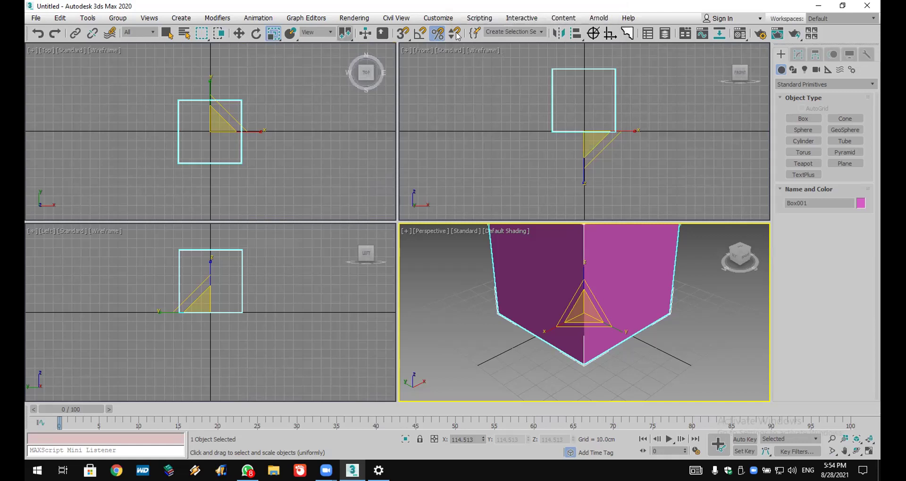
click(438, 34)
drag(208, 130, 225, 155)
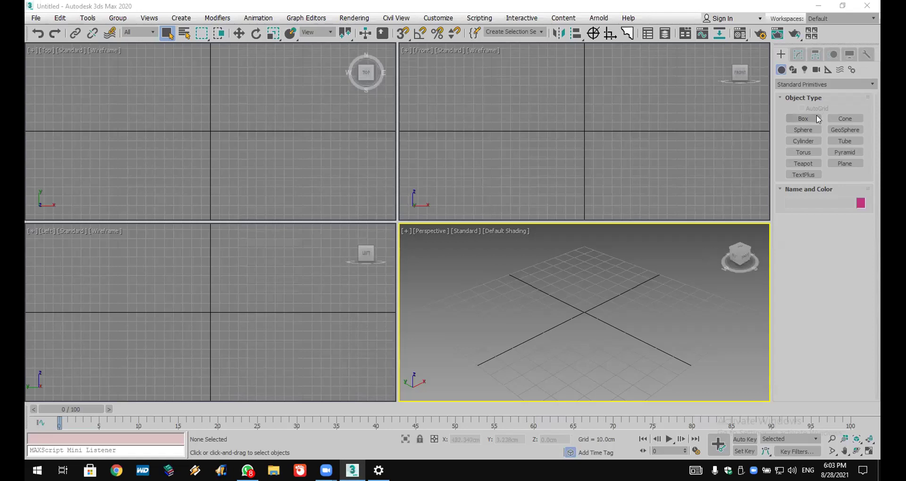
Step: Draw a cube about 63.2 cm on each side in the Top viewport, along the positive X axis, using the Cube creation method
click(804, 118)
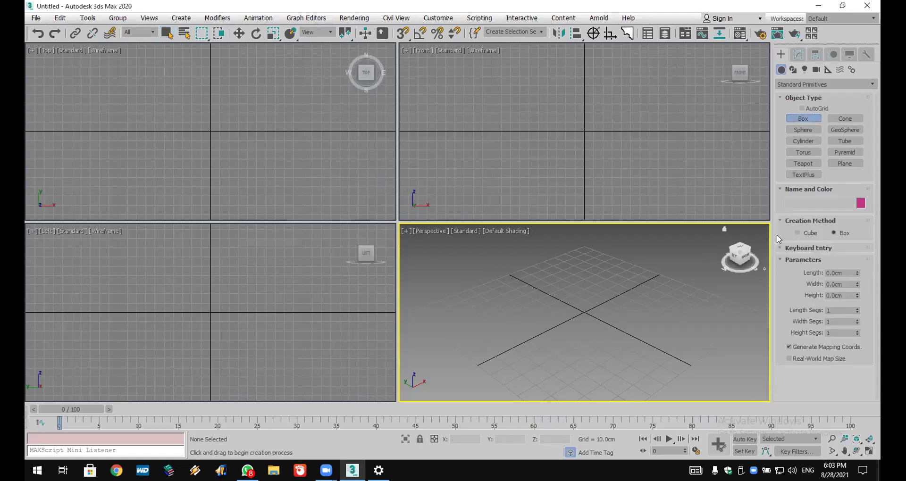
click(810, 233)
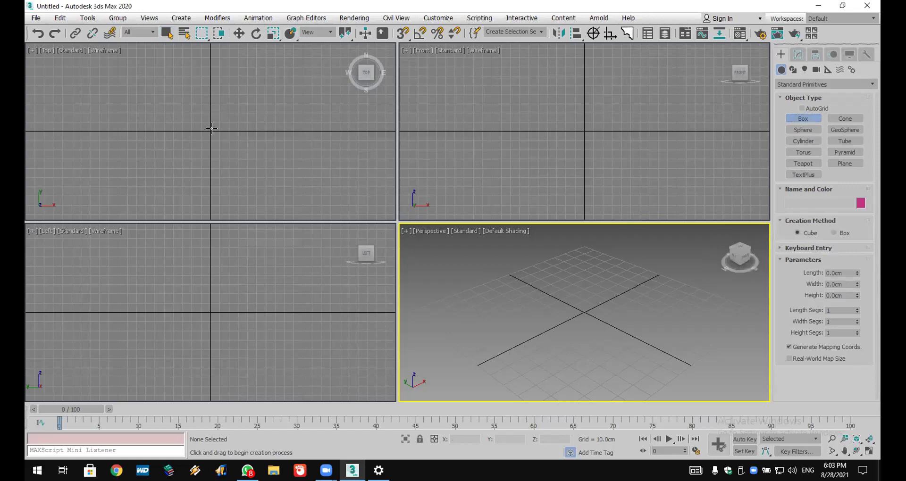
click(283, 131)
drag(289, 145, 290, 158)
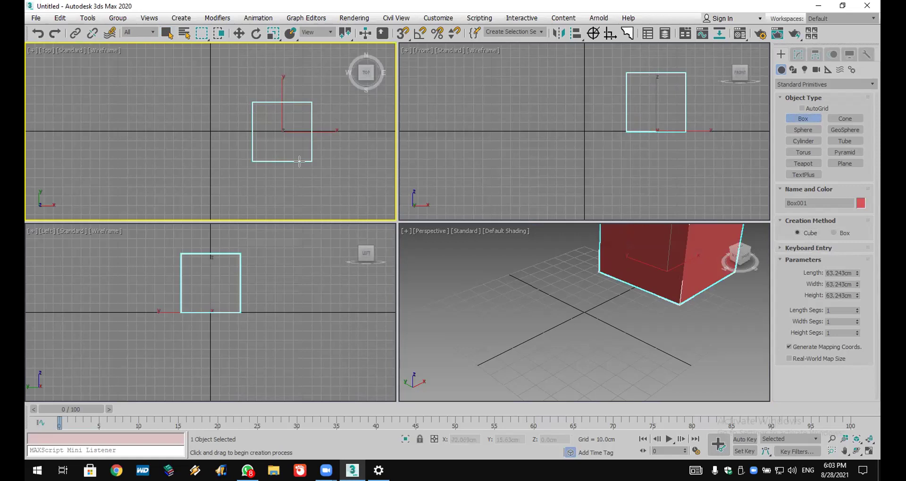
Step: Move the cube freehand to about X 95.5 cm, Y -3.8 cm, and delete it
click(239, 34)
drag(277, 129, 298, 139)
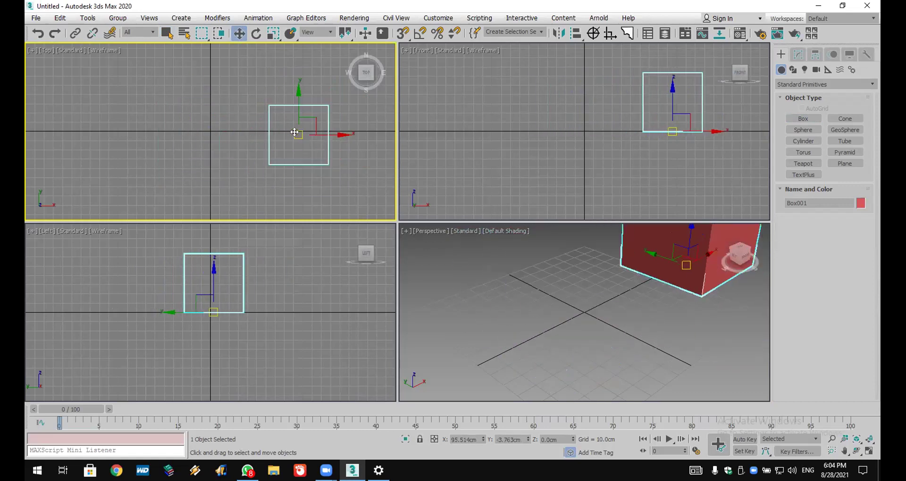
key(Delete)
Step: Draw a thin upright box in the Front viewport with the Box creation method, centred at about X 7.2 cm, Z 69.8 cm
middle_drag(653, 138, 646, 188)
click(804, 118)
drag(521, 45, 593, 153)
right_click(593, 149)
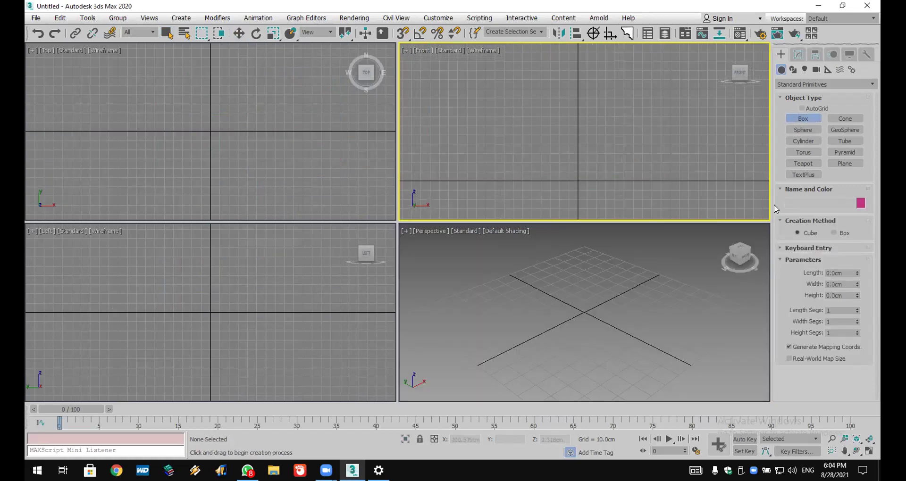
click(834, 232)
drag(542, 52, 627, 181)
click(624, 161)
click(239, 33)
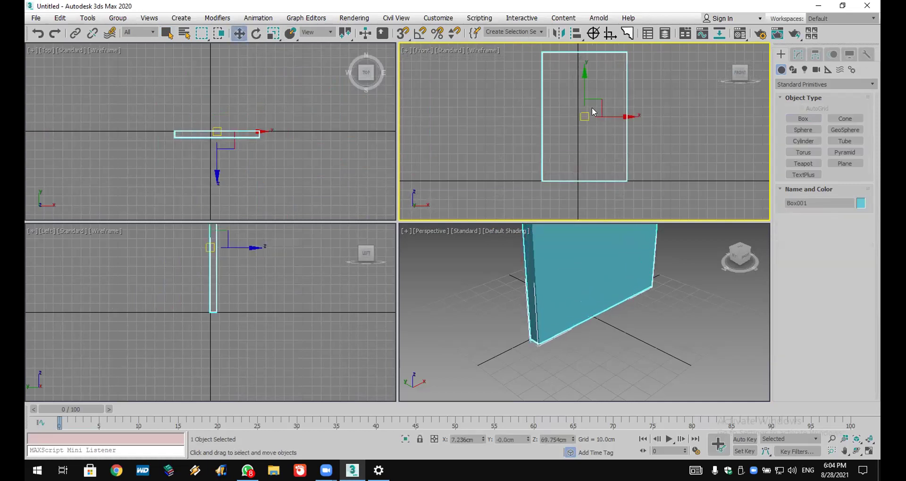
Step: Try rotating the box freehand about its vertical axis around its central pivot to about Z -69.5°, and undo the rotation
middle_drag(591, 106, 591, 127)
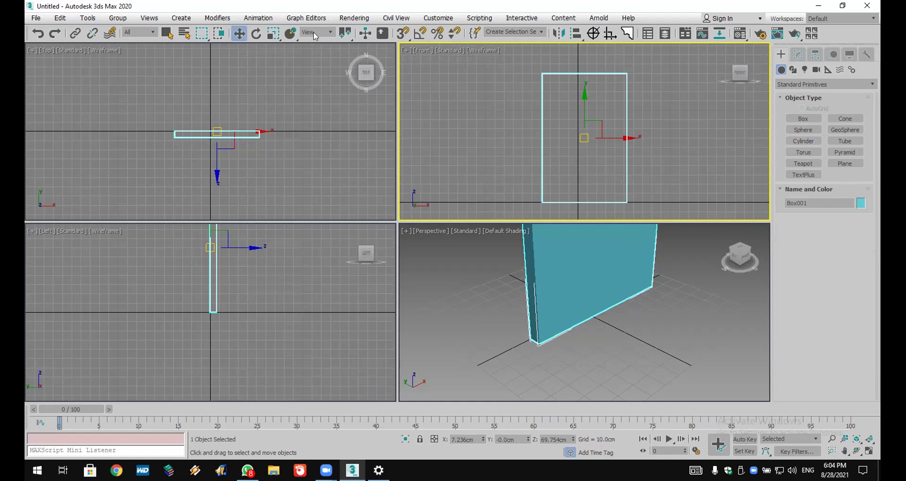
click(256, 33)
drag(596, 136, 607, 299)
middle_drag(607, 300, 569, 366)
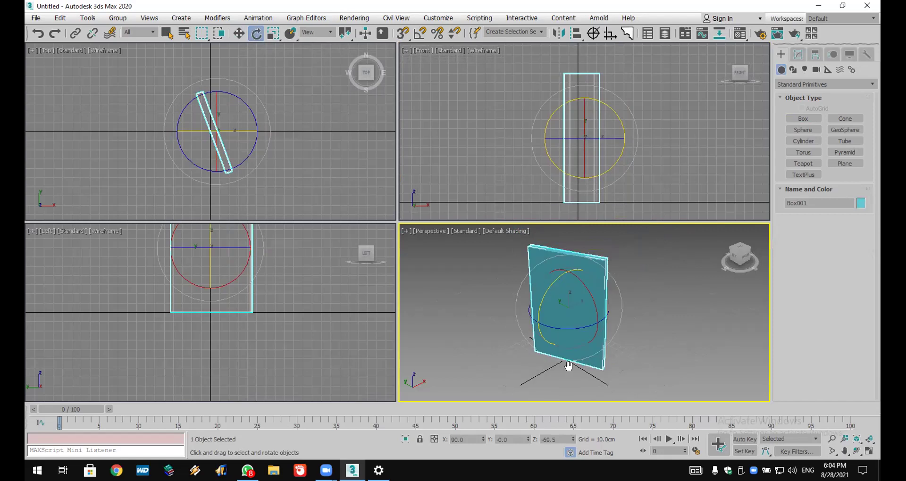
click(37, 34)
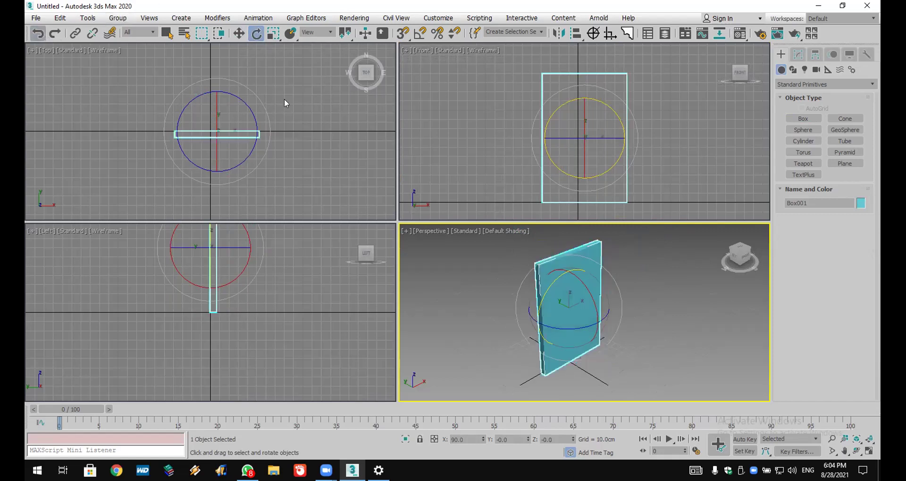
Step: Turn on Affect Pivot Only for the box and move its pivot freehand in the Front viewport to about X 95.8 cm, Z 89.4 cm
click(239, 33)
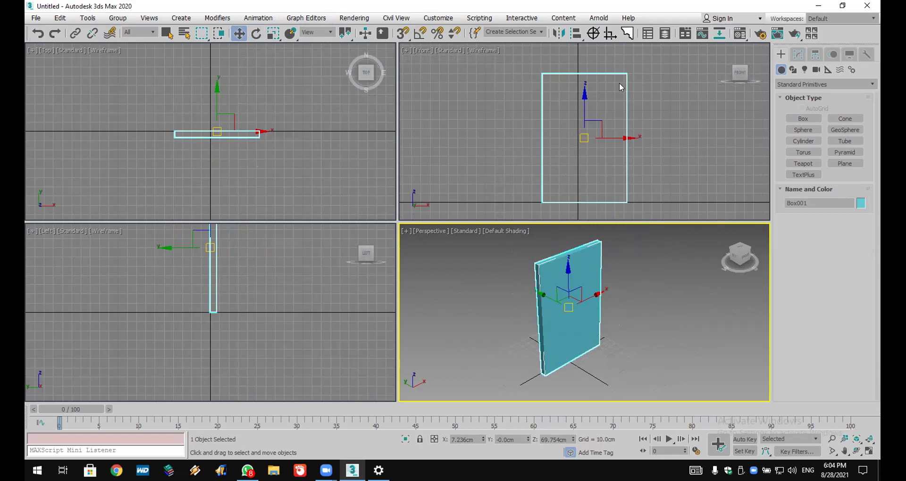
click(814, 54)
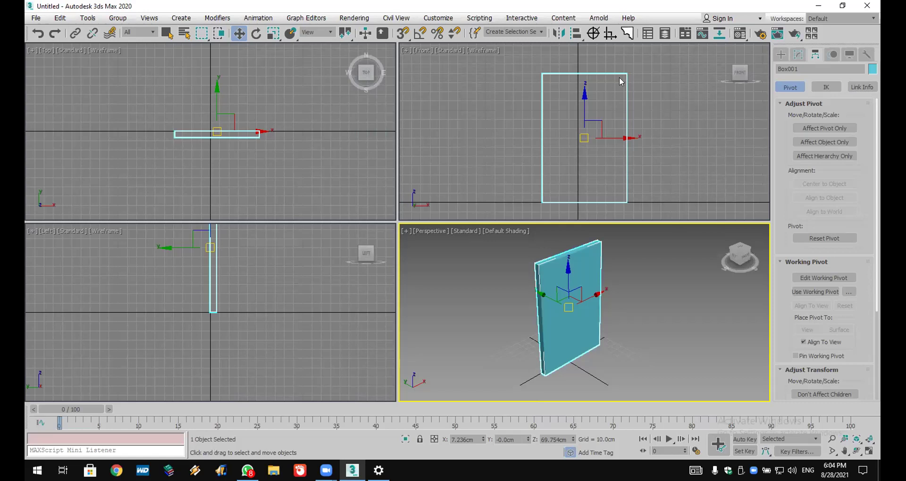
click(841, 133)
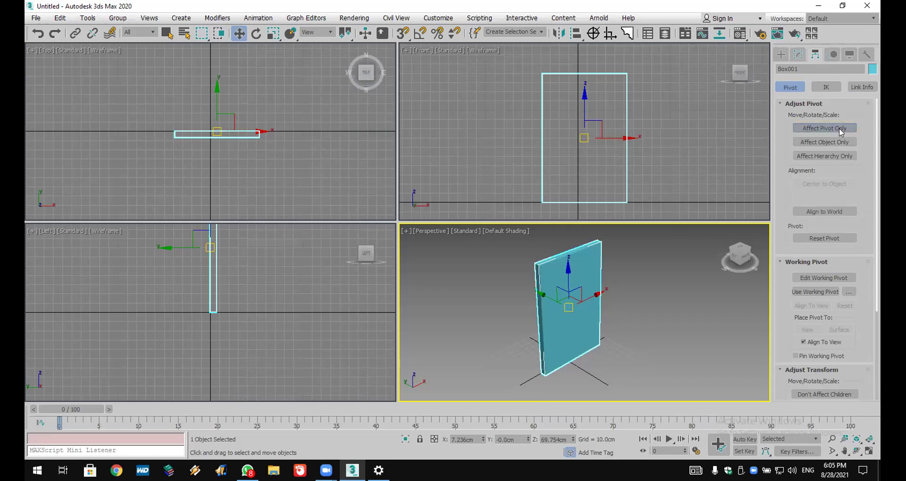
click(841, 133)
click(841, 133)
click(841, 133)
click(841, 133)
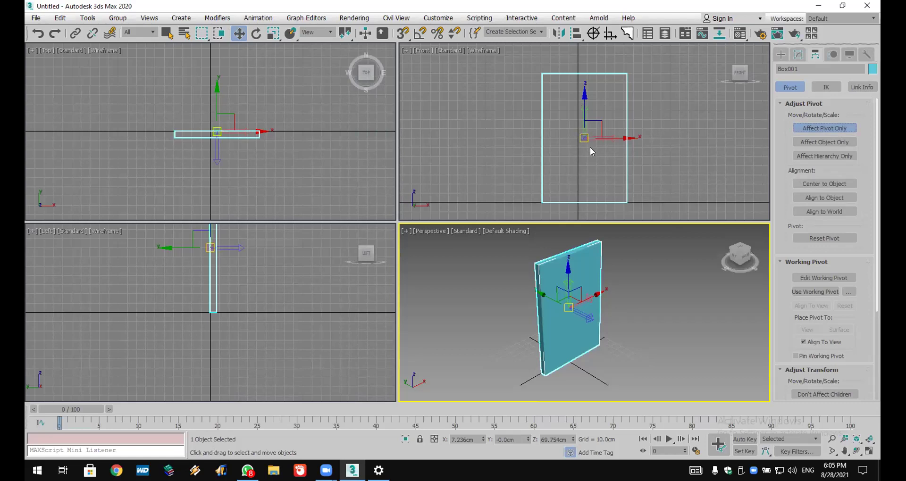
drag(581, 136, 672, 117)
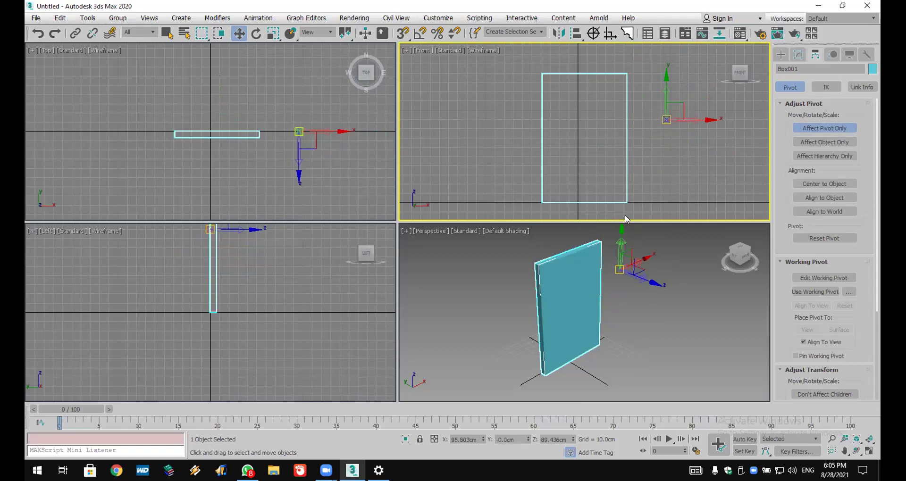
Step: Enable 3D snapping with Midpoint added to Vertex, and snap the pivot to the midpoint of the box's vertical edge on the positive X side
click(401, 36)
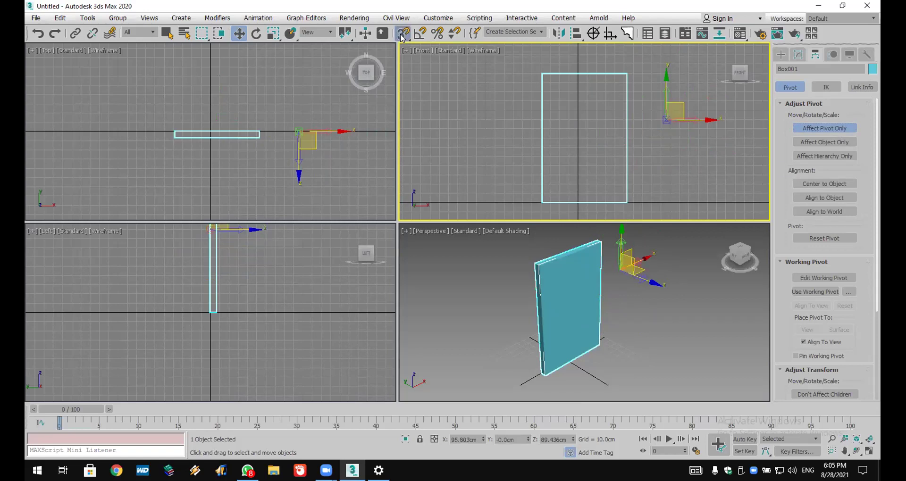
right_click(402, 36)
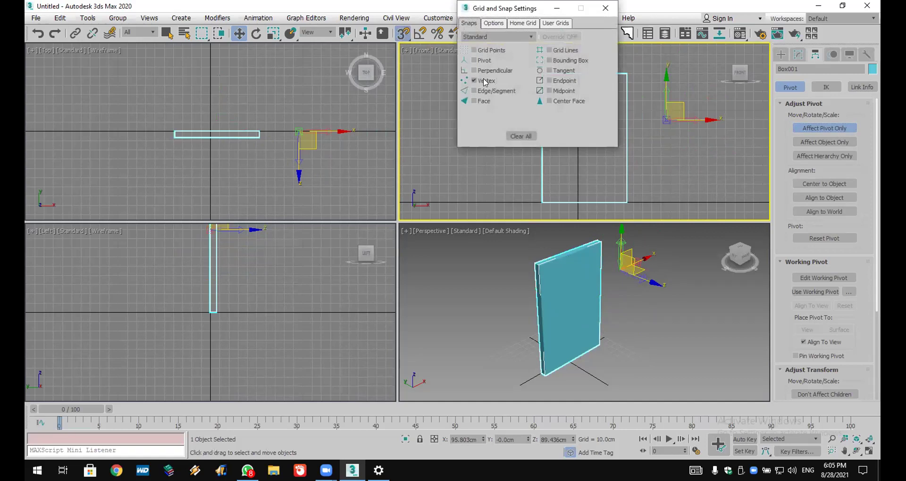
click(549, 91)
click(605, 8)
drag(662, 113, 636, 168)
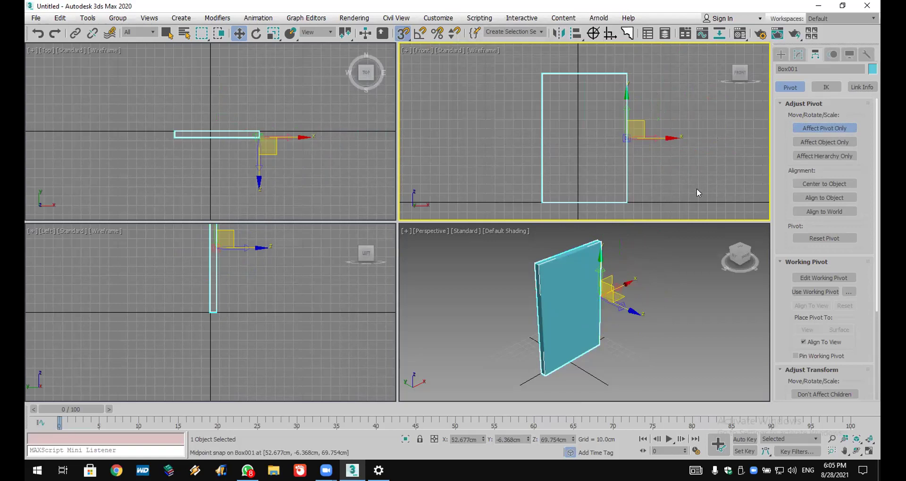
Step: Turn off Affect Pivot Only and rotate the box like a door around its edge pivot to about Z 11° in the Top viewport
click(810, 128)
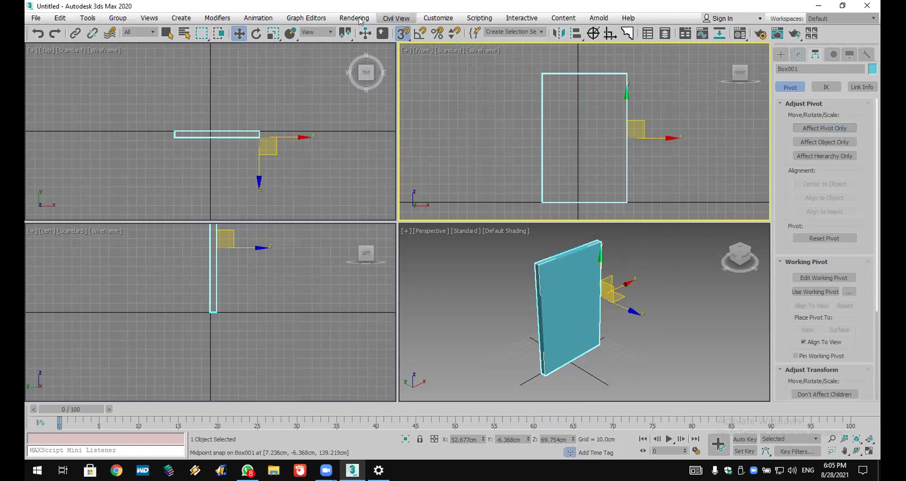
click(256, 34)
drag(285, 106, 569, 126)
Step: Reset the scene without saving the box
click(36, 19)
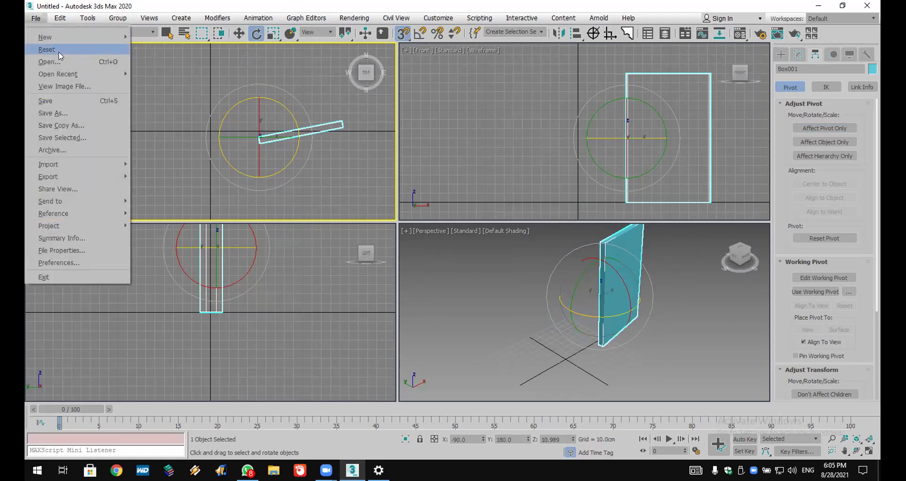
click(59, 52)
click(453, 251)
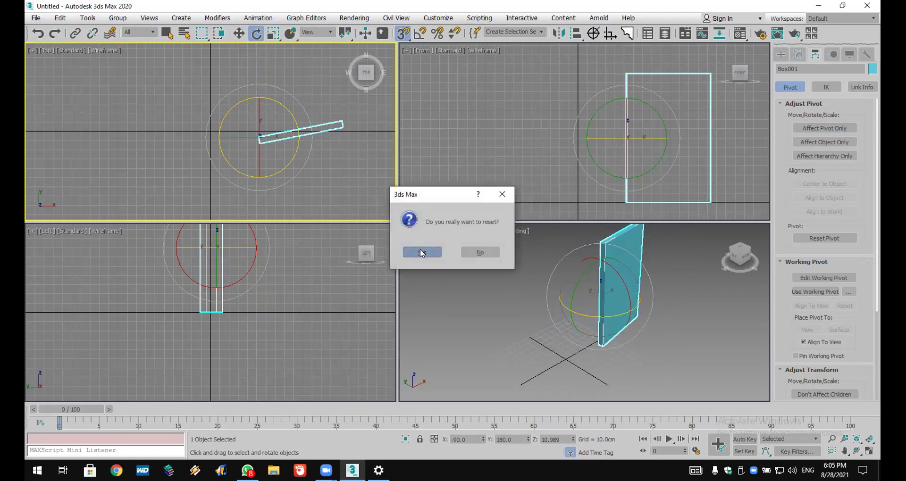
click(420, 249)
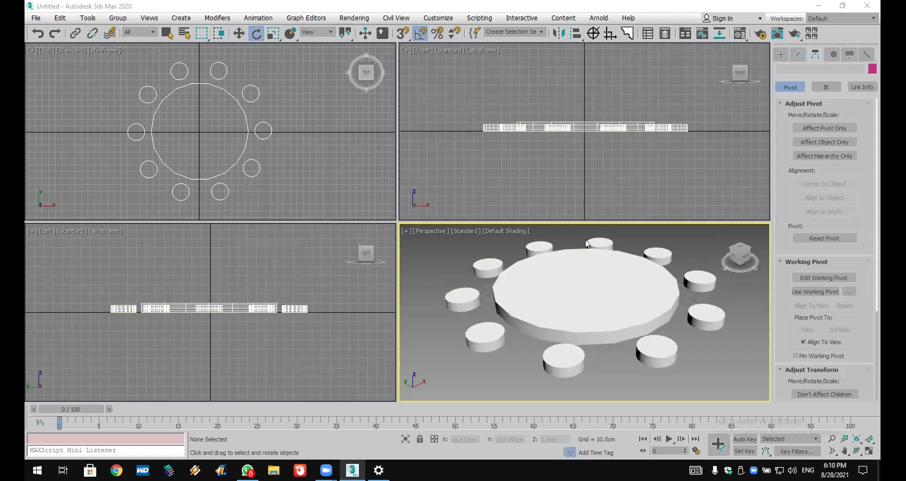
Step: Select the small cylinder on the negative X side of the large round cylinder with the Rotate tool active
click(491, 339)
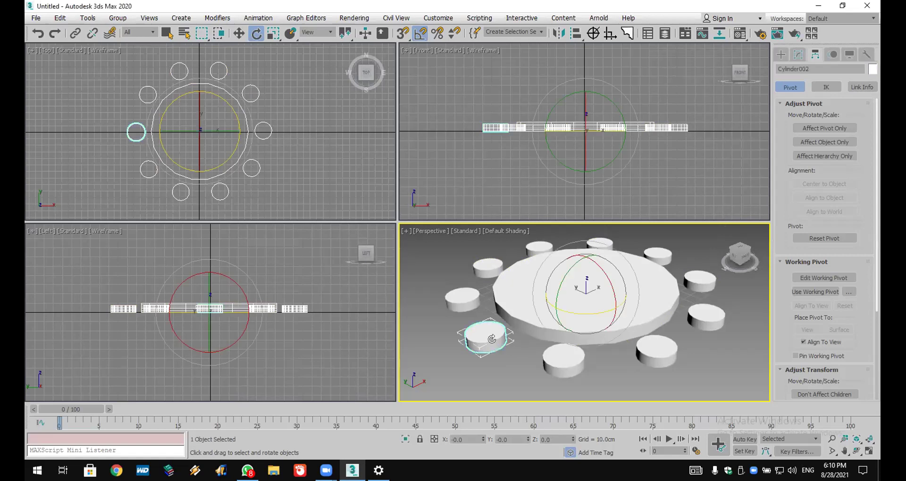
click(115, 106)
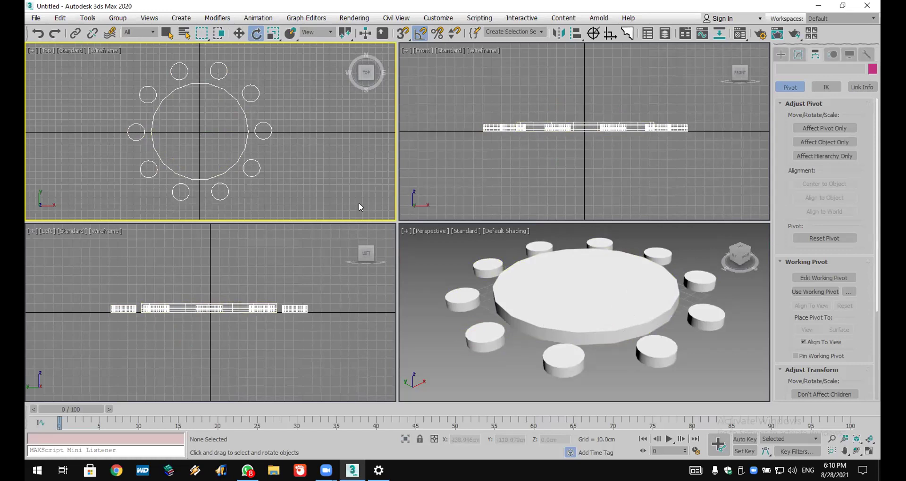
drag(102, 63, 89, 53)
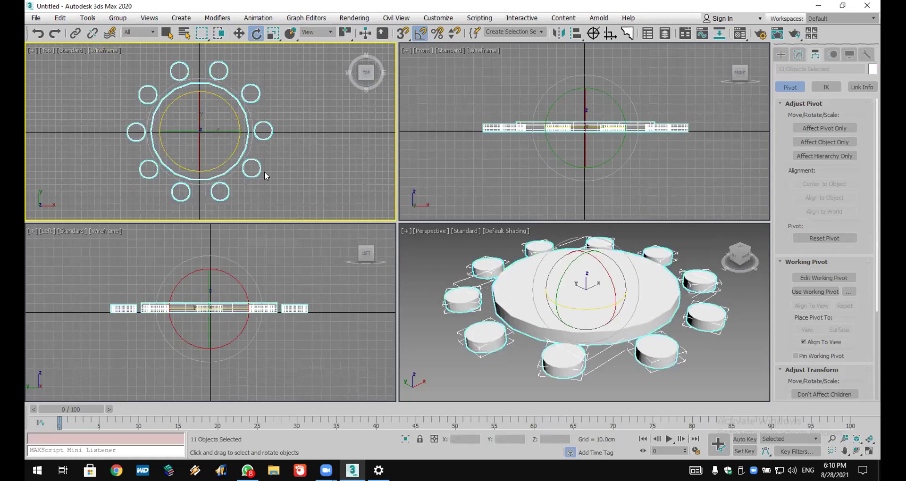
middle_drag(327, 154, 347, 157)
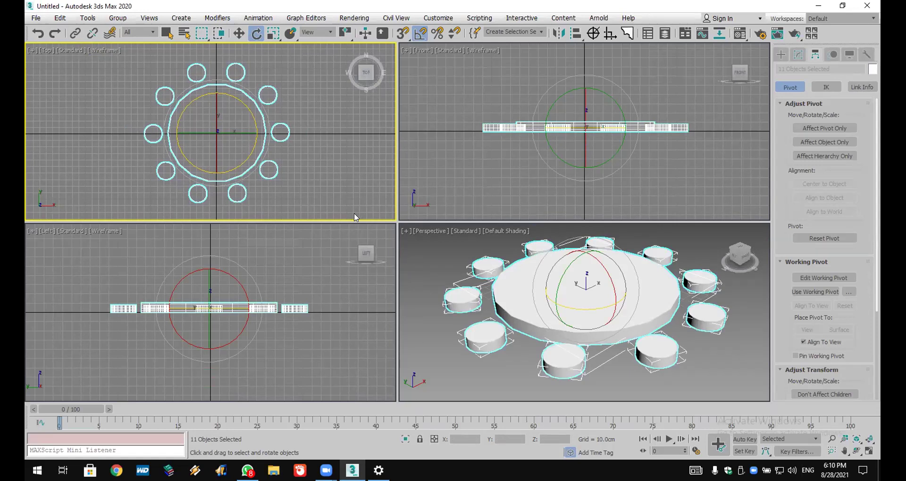
click(343, 191)
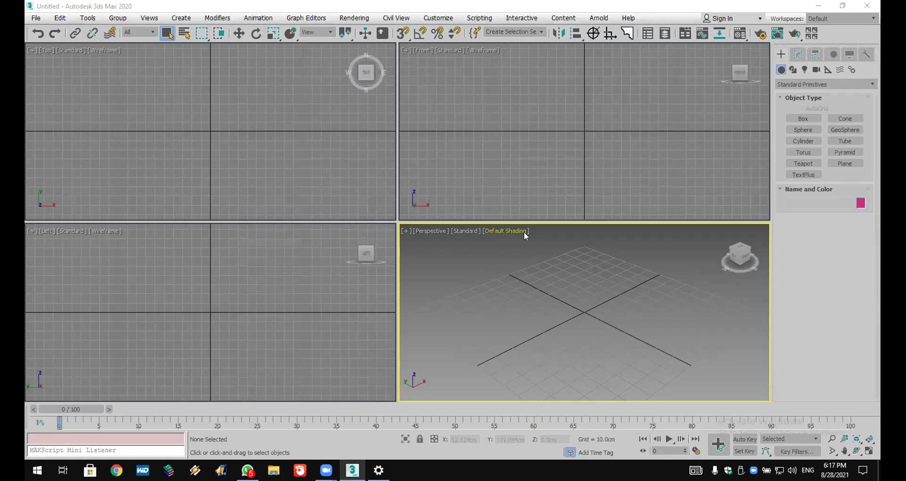
Step: Create a cylinder about 62 cm in radius at the Top view's origin and a small one, about 14 cm in radius, to its left
click(801, 141)
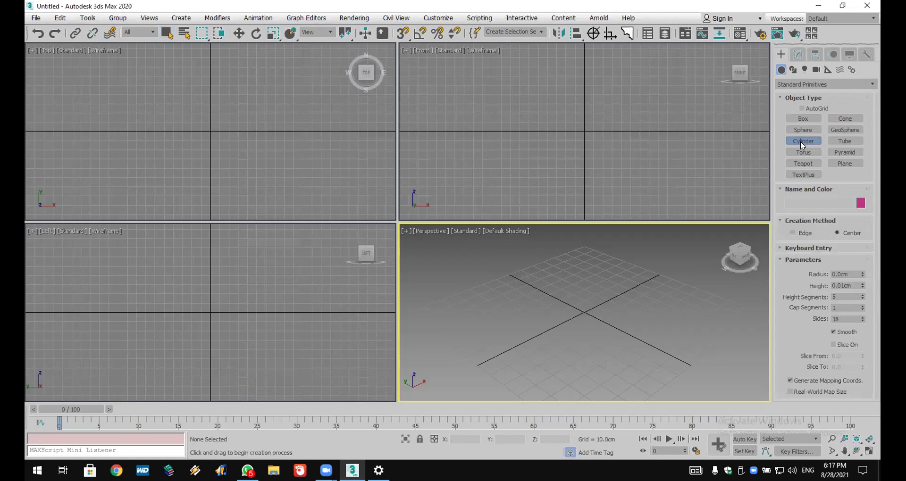
drag(209, 131, 248, 174)
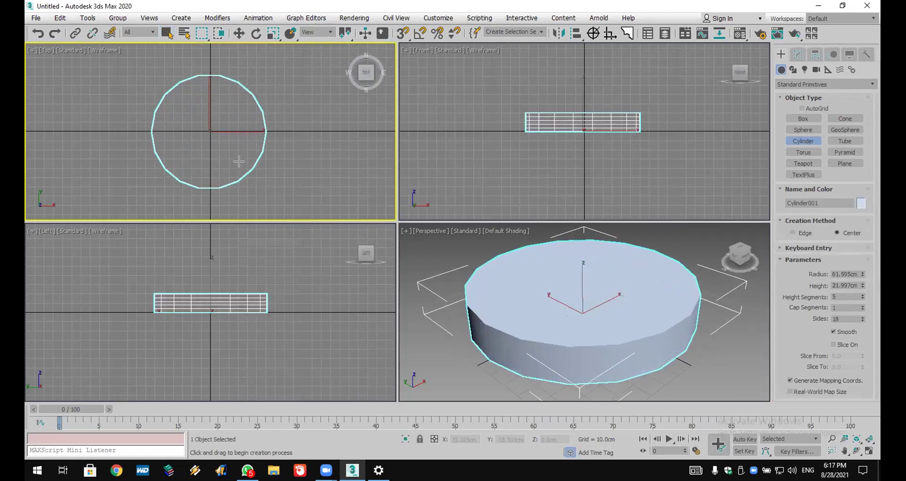
click(131, 141)
drag(123, 130, 135, 132)
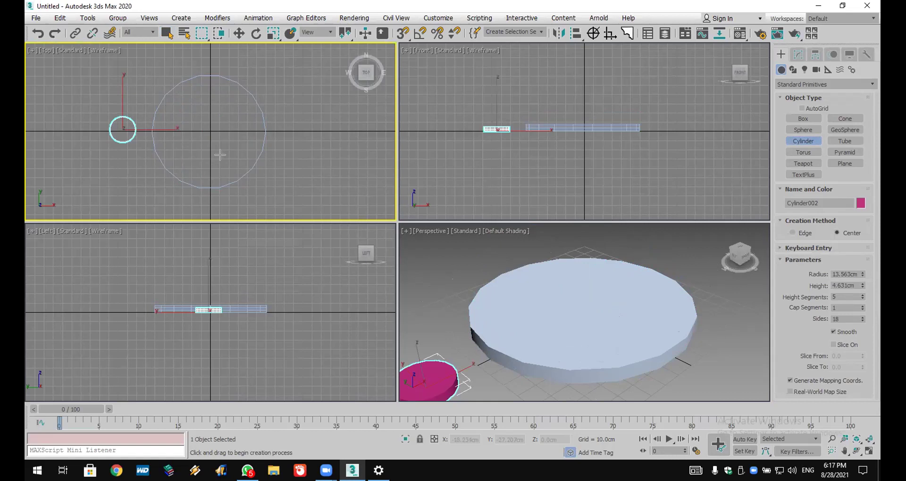
right_click(284, 97)
Step: Set the object color of both cylinders to white and clear the selection
drag(284, 97, 110, 192)
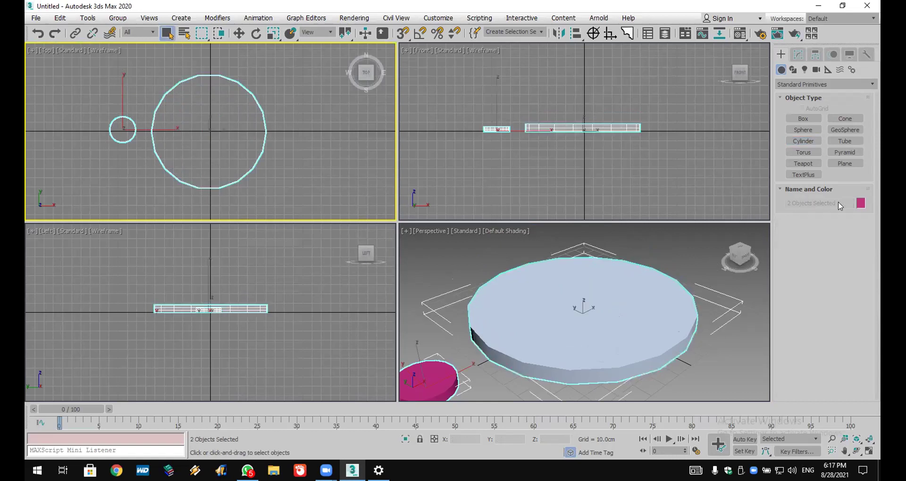
click(860, 204)
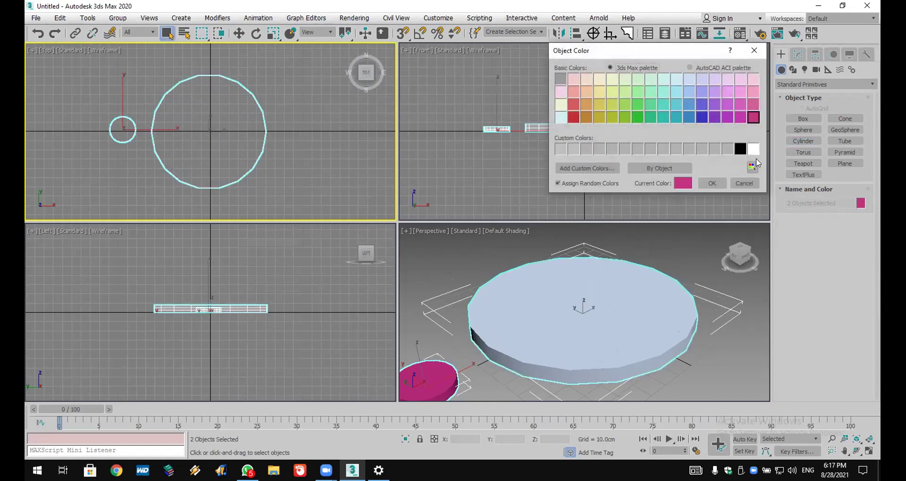
click(712, 184)
click(377, 170)
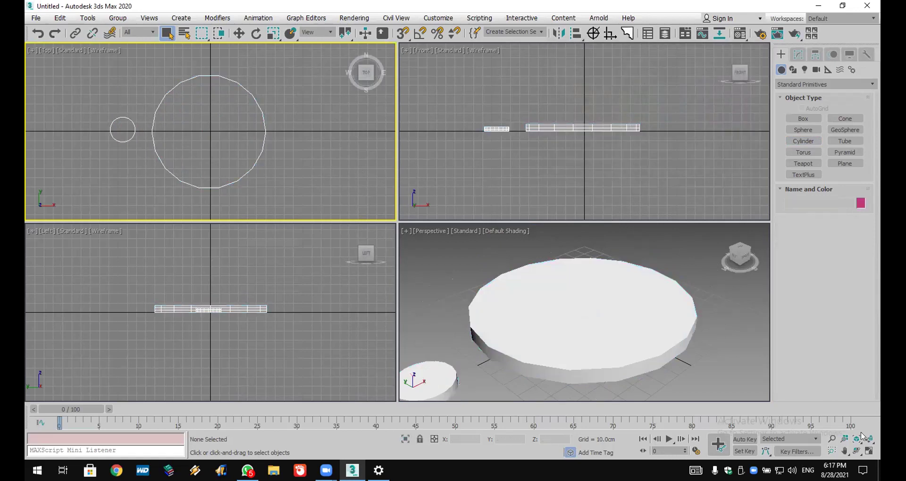
Step: In the maximized Top view, rotate the small cylinder about its own center
click(869, 452)
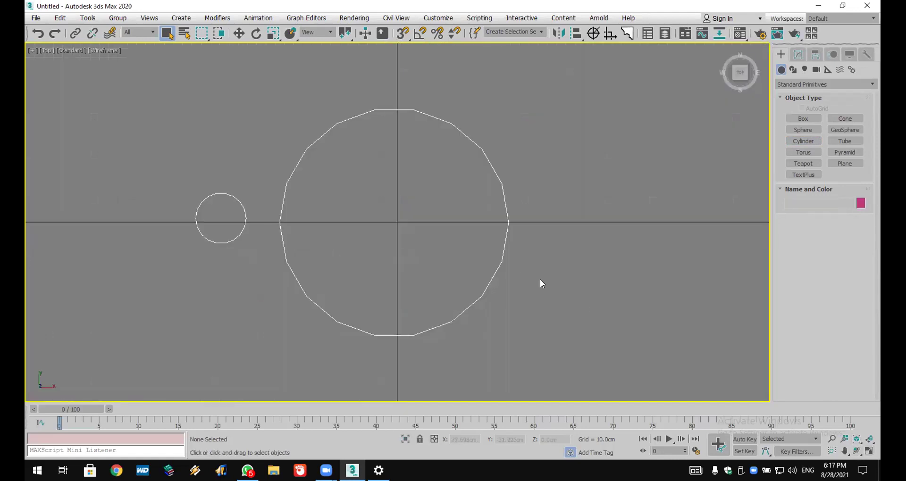
click(238, 198)
click(238, 33)
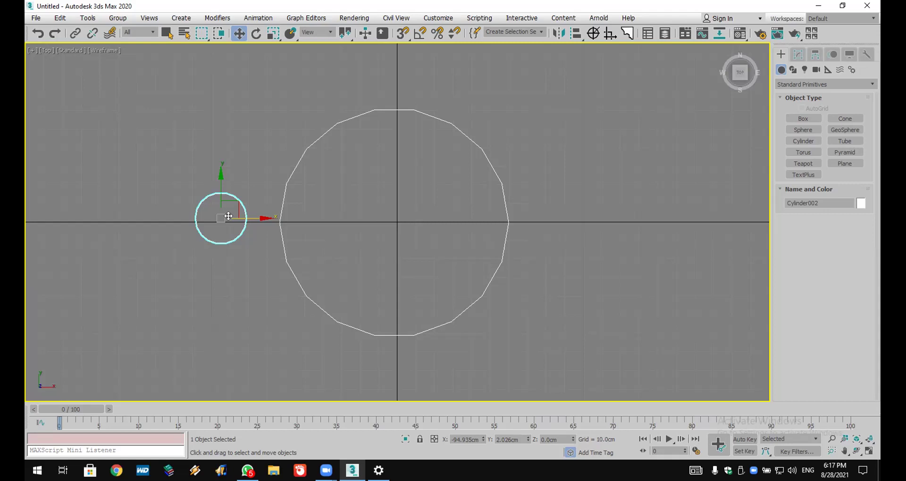
click(231, 211)
click(255, 35)
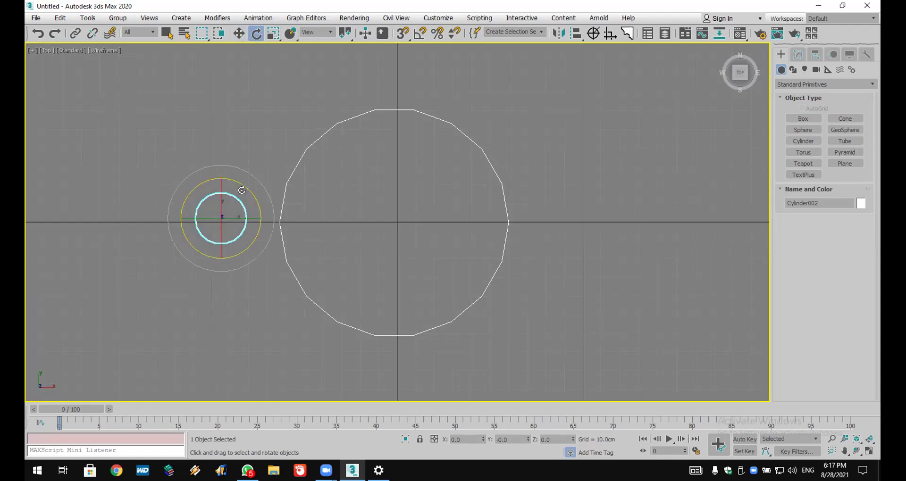
drag(241, 189, 240, 116)
key(w)
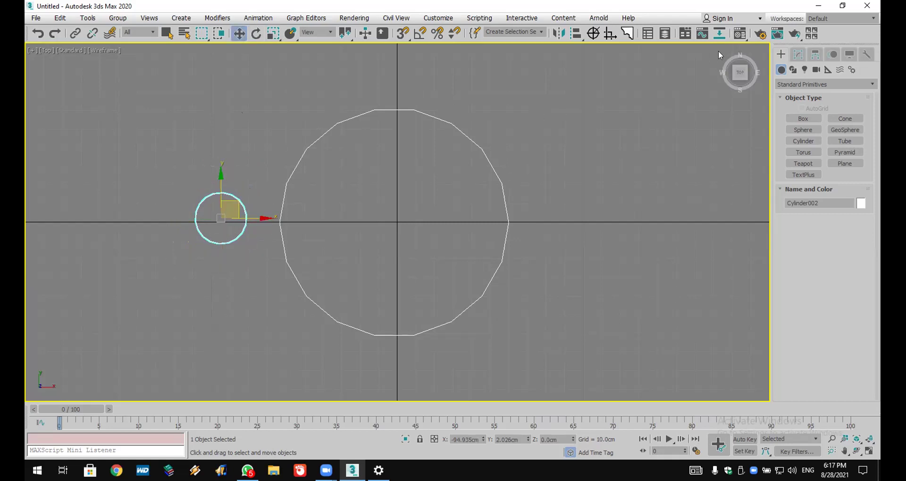
Step: Move only the small cylinder's pivot onto the large cylinder's pivot with 3D pivot snapping, leaving pivot adjustment off
click(815, 56)
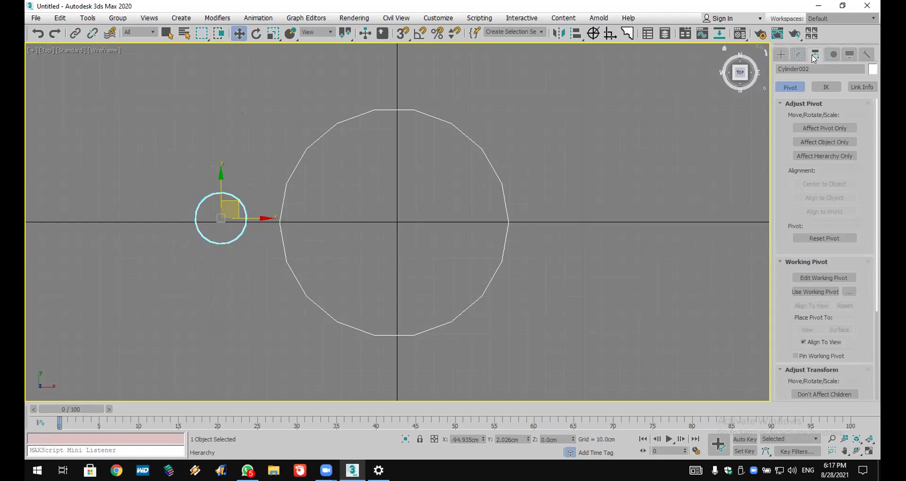
click(834, 130)
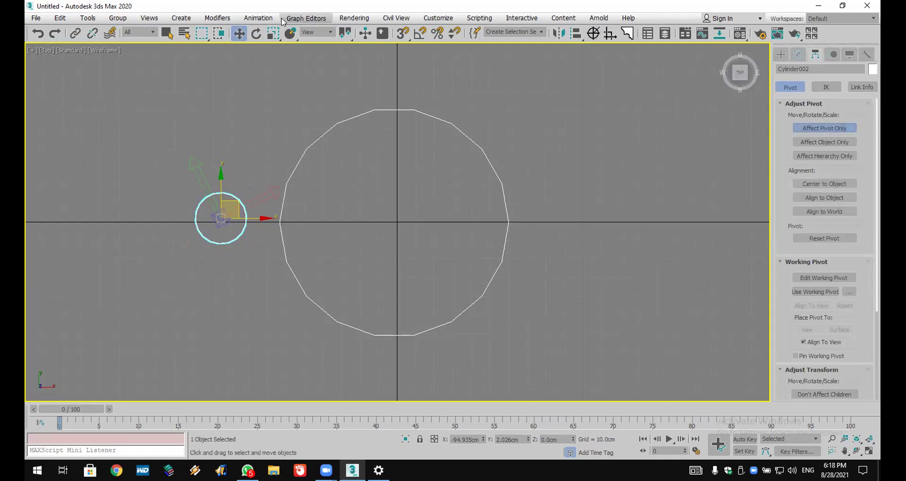
click(399, 34)
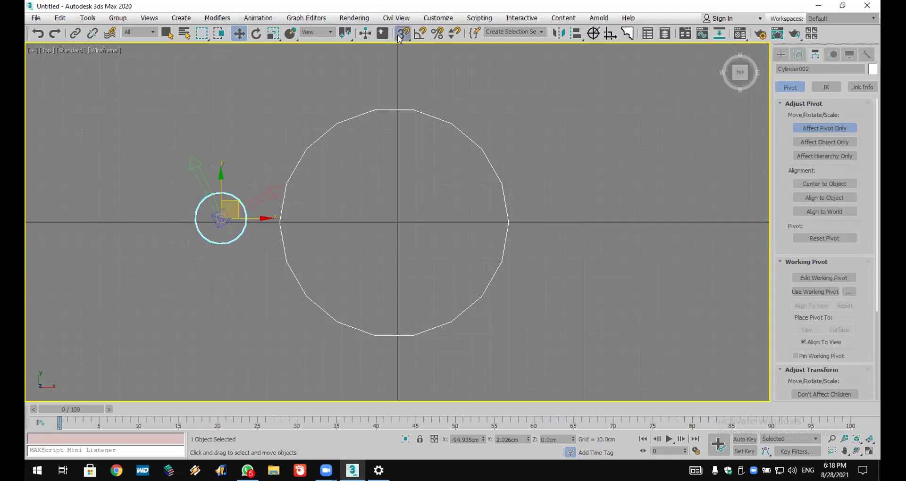
right_click(400, 34)
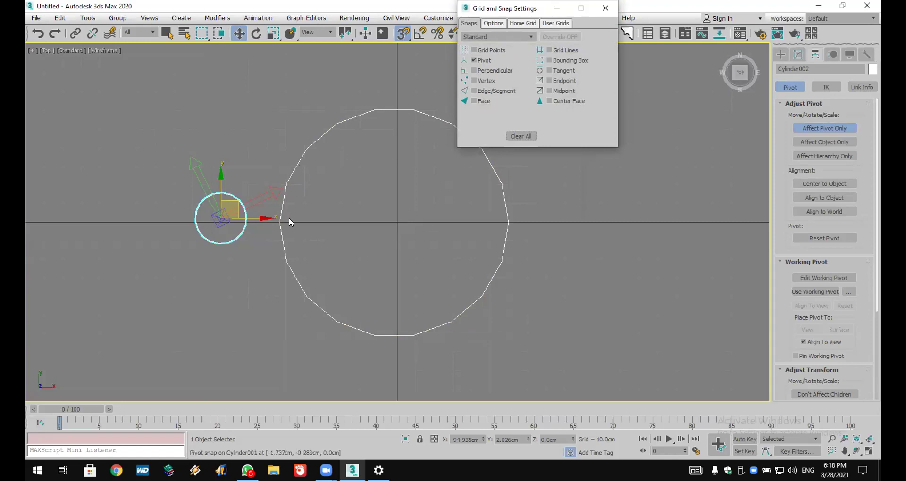
drag(218, 219, 307, 299)
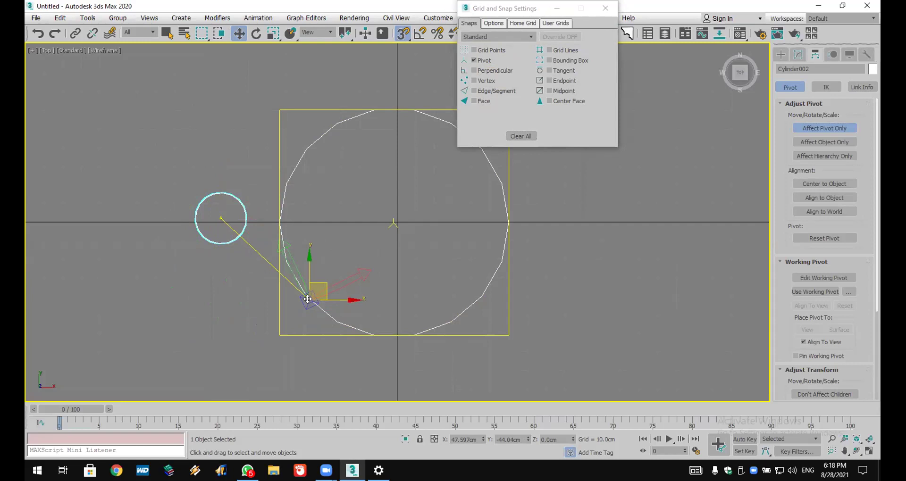
drag(308, 299, 324, 315)
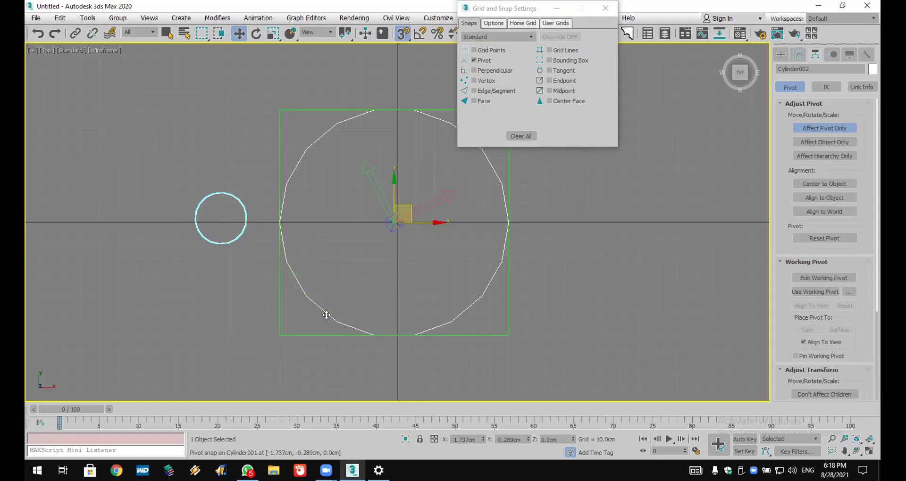
click(604, 9)
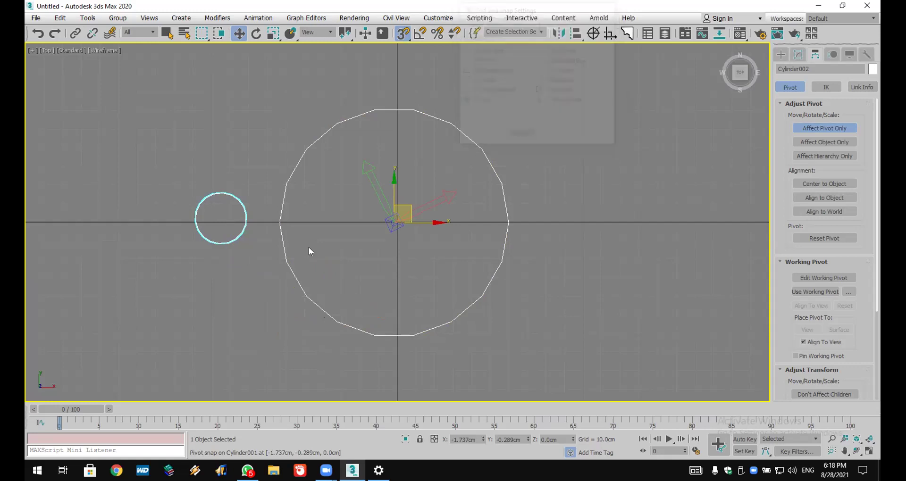
click(829, 128)
Step: Rotate the small cylinder slightly around the large cylinder's center to line it up with the horizontal axis
click(257, 33)
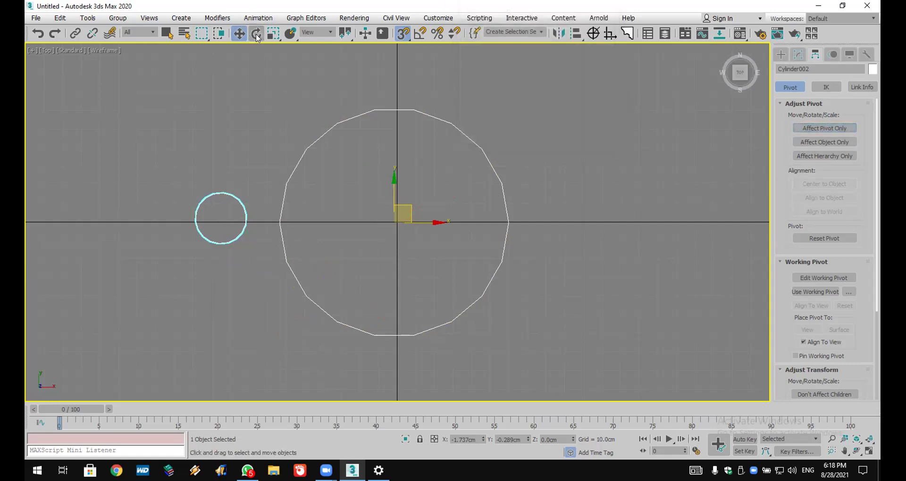
drag(411, 186, 422, 156)
click(240, 33)
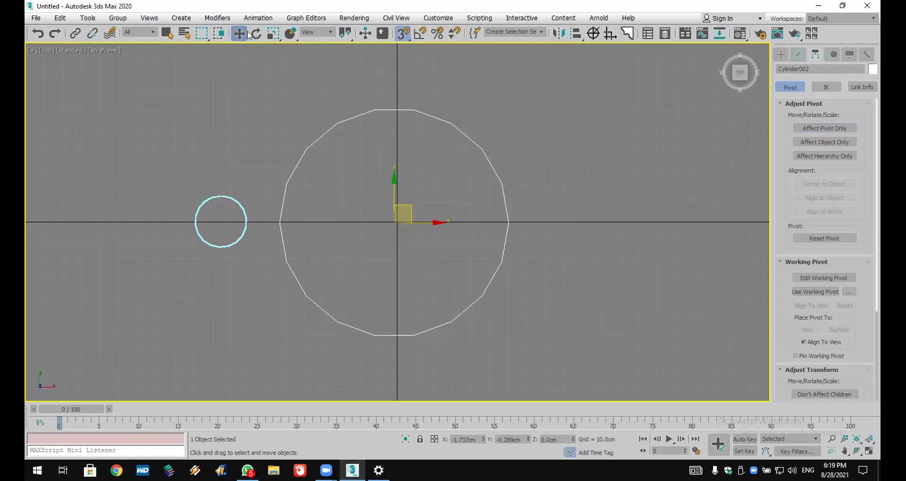
click(257, 34)
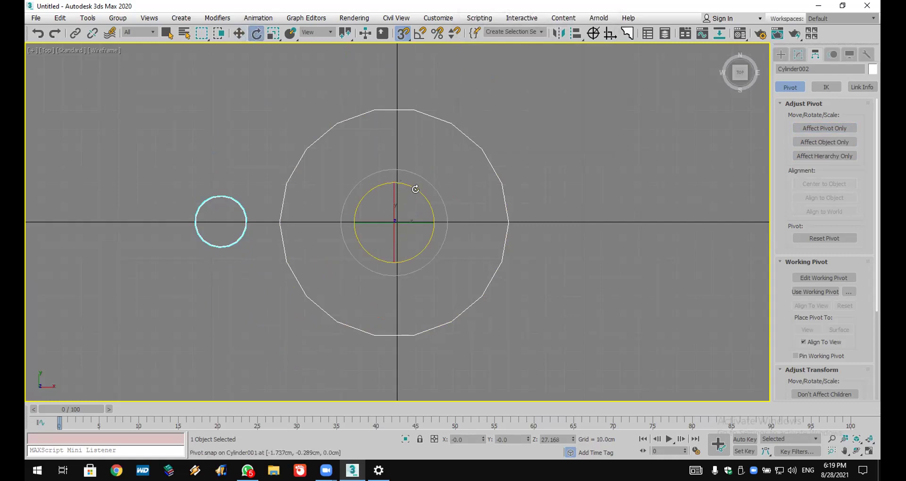
shift+drag(415, 188, 431, 225)
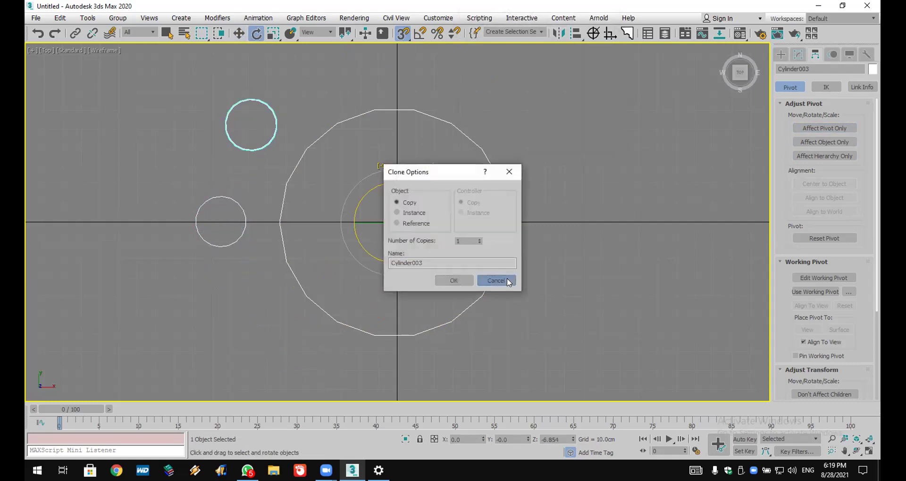
click(495, 279)
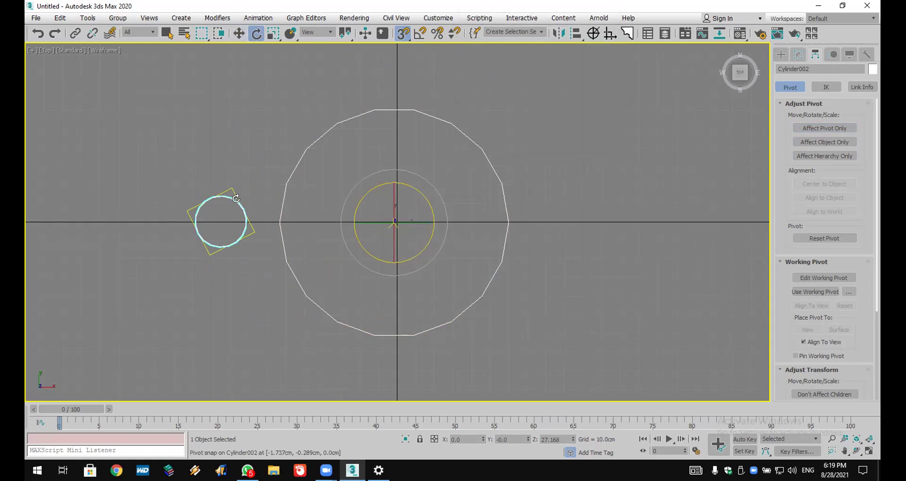
Step: Enable angle snapping and set the snap angle to 36 degrees, with 3D snapping off
click(420, 33)
right_click(420, 33)
double_click(543, 86)
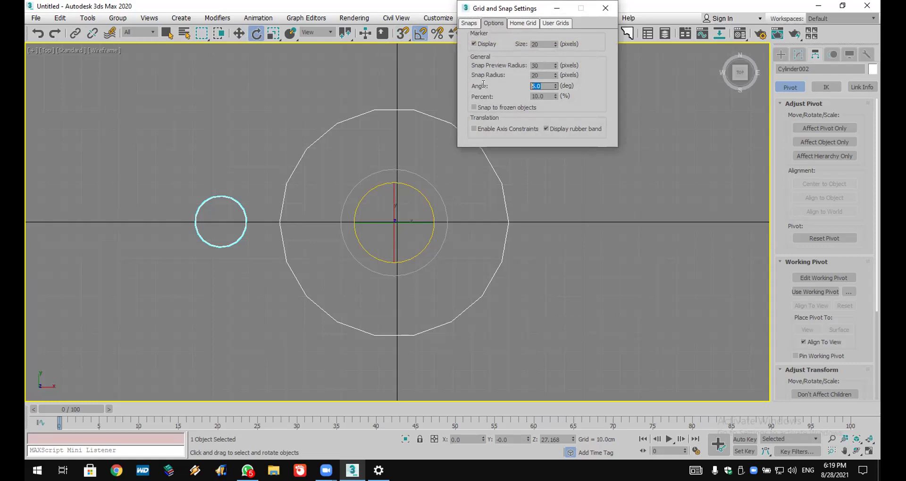
text(36)
click(605, 9)
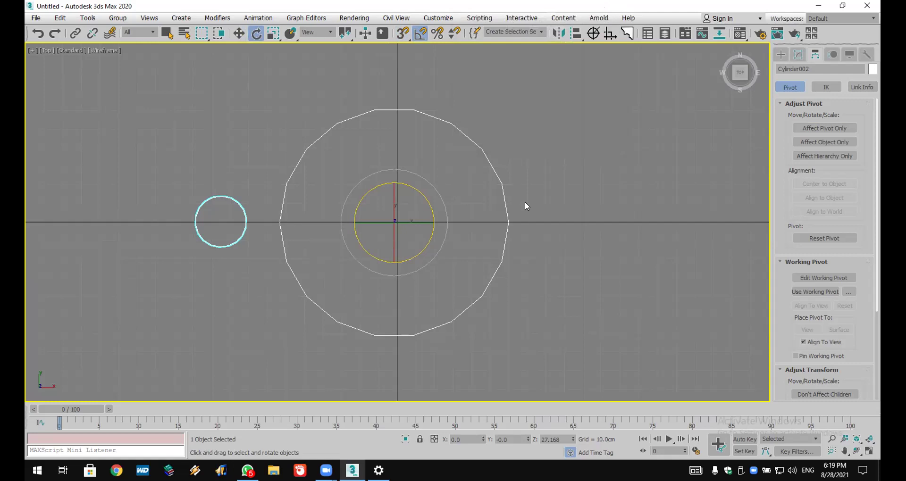
Step: Rotate-clone the small cylinder clockwise by one snap increment around the large cylinder, making 9 copies
click(418, 193)
mouse_move(418, 193)
shift+mouse_down()
mouse_move(431, 191)
mouse_move(424, 182)
mouse_move(427, 189)
shift+mouse_up()
double_click(461, 241)
text(9)
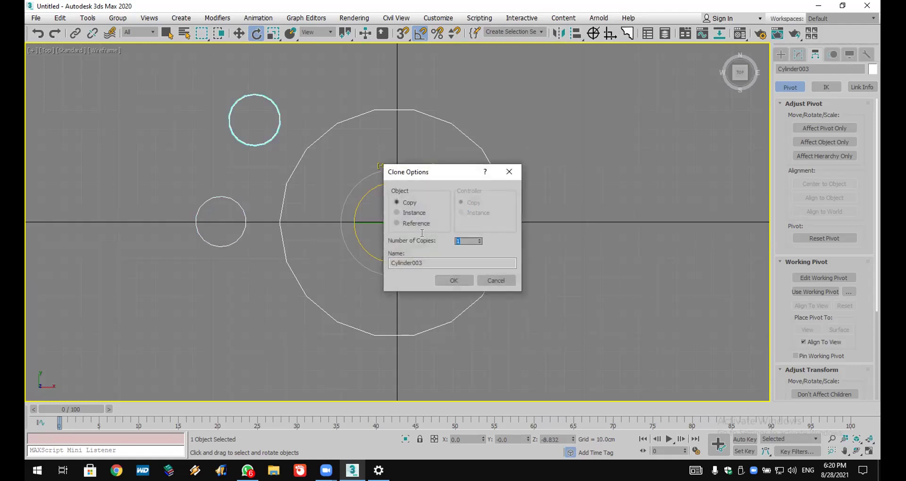
click(459, 276)
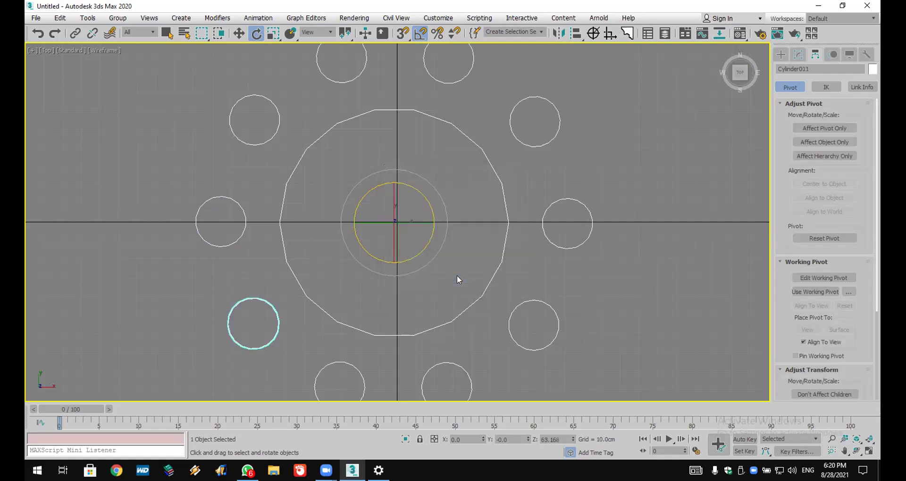
scroll(456, 276, down, 3)
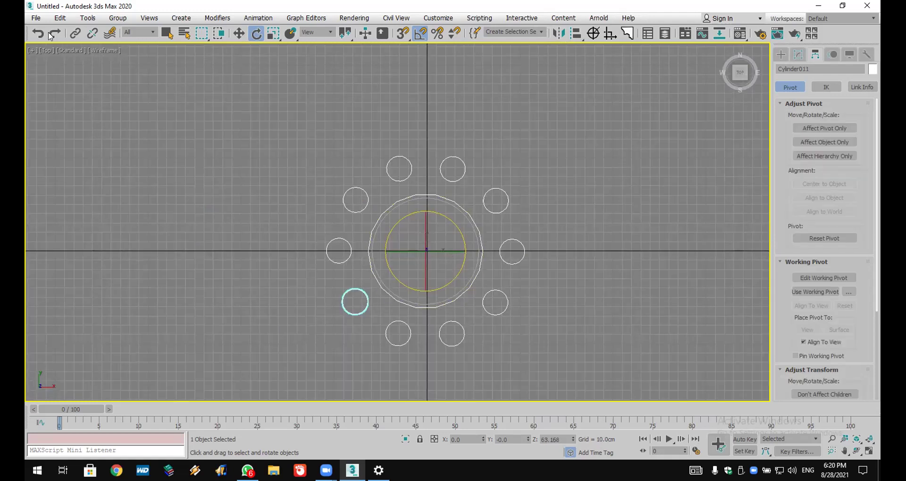
Step: Reset the scene without saving the changes
click(36, 18)
click(44, 49)
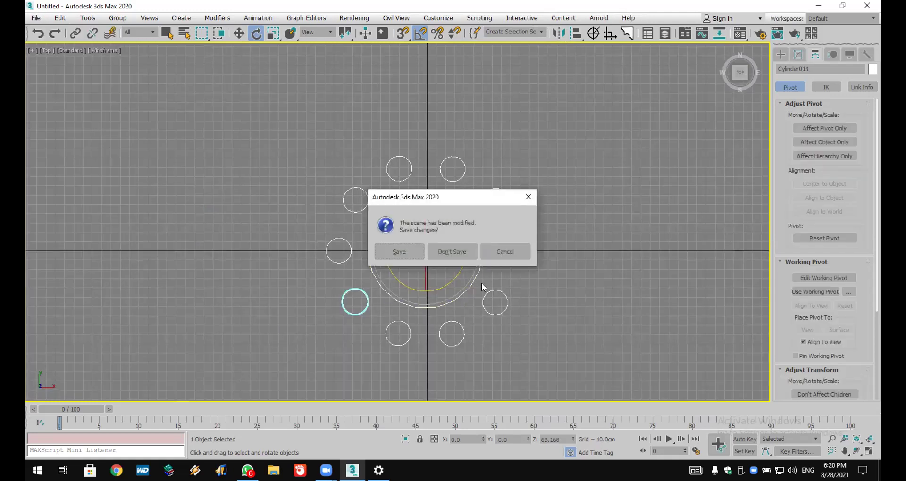
click(453, 251)
click(423, 252)
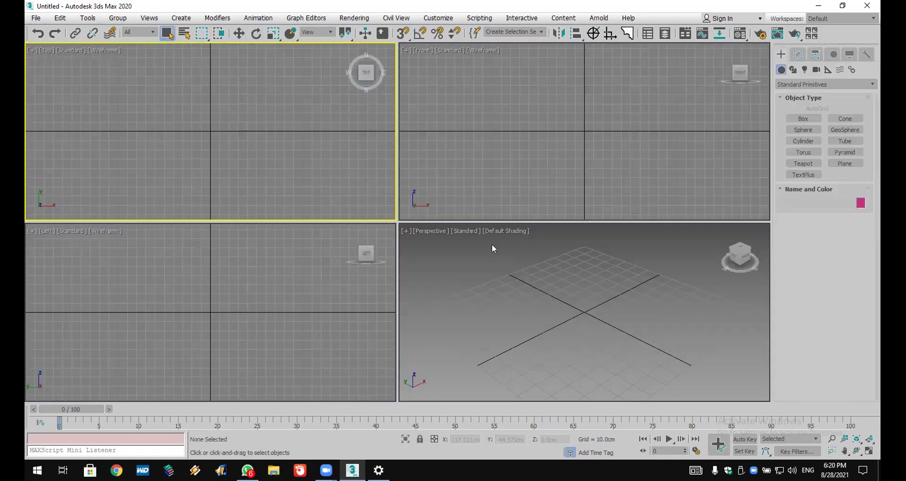
Step: In a maximized Top view, create a large cylinder centred near the grid origin and a small cylinder about 13.6 cm in radius to its left
click(857, 440)
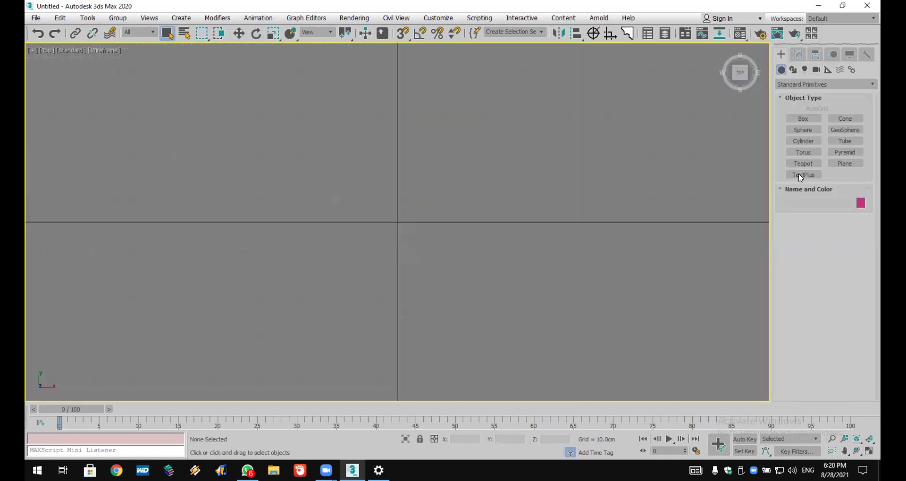
click(806, 139)
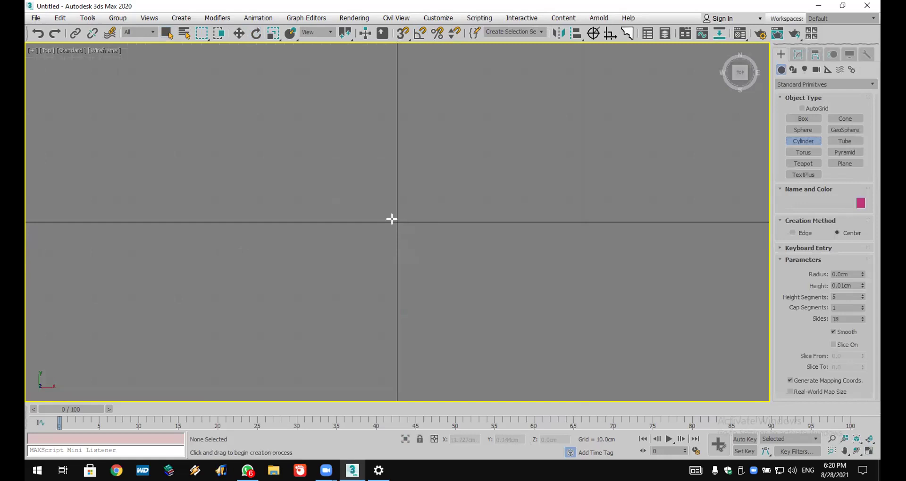
drag(393, 219, 457, 329)
click(237, 217)
drag(237, 220, 247, 241)
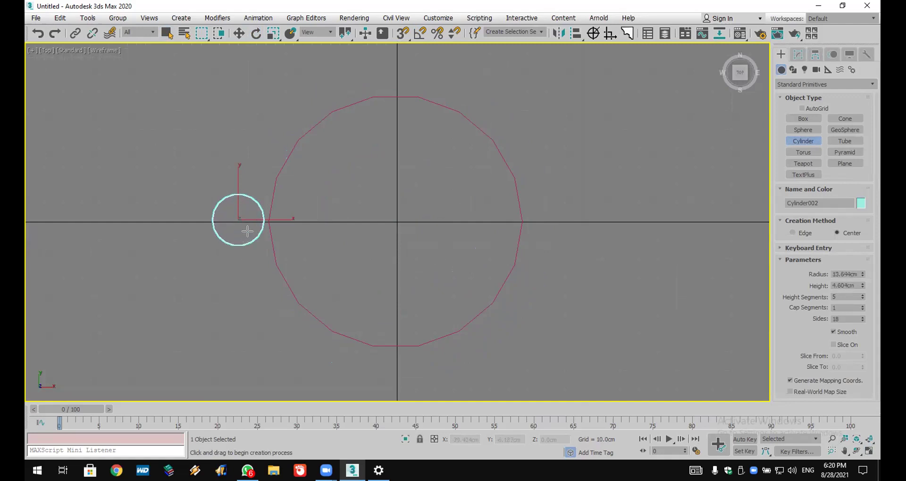
click(247, 231)
right_click(383, 289)
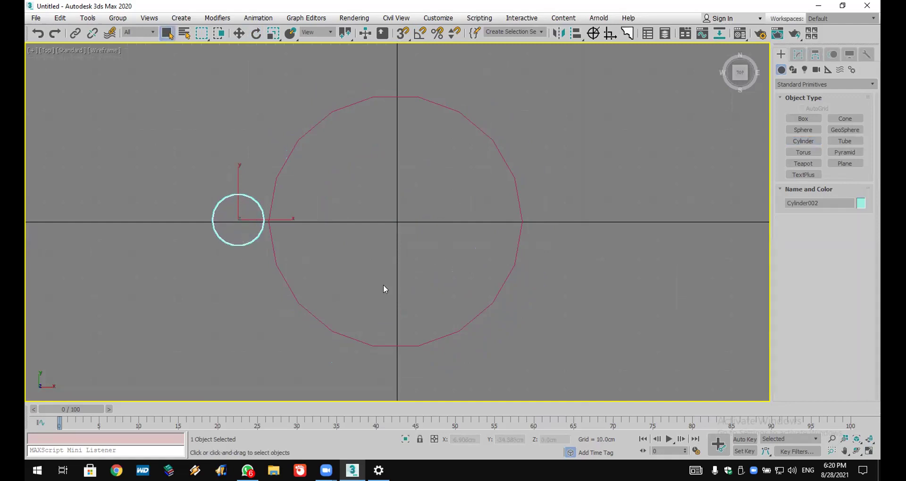
Step: Prepare the small cylinder for pivot adjustment by activating Move and 3D snapping, and check that snapping targets pivots
click(816, 56)
click(239, 35)
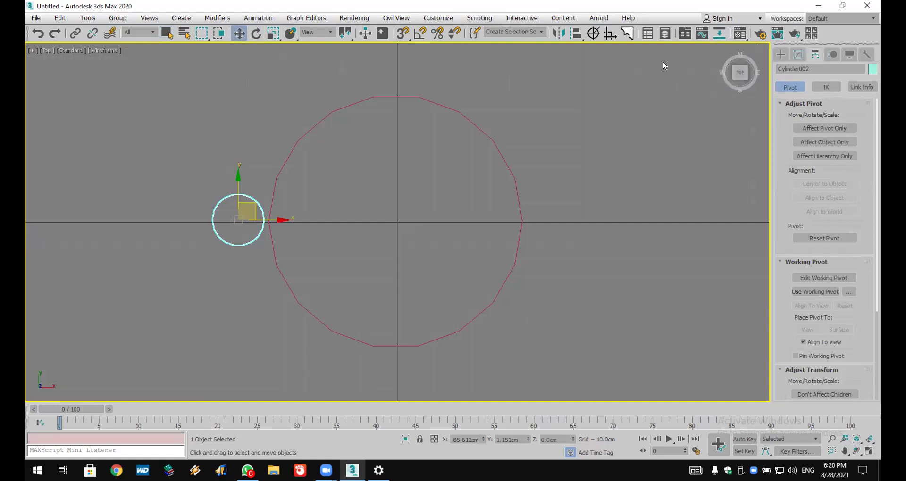
click(402, 35)
right_click(403, 35)
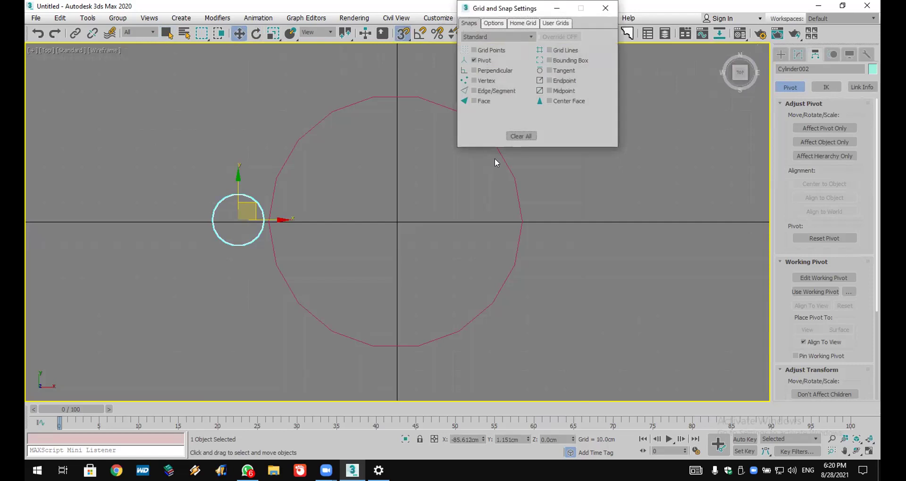
click(606, 8)
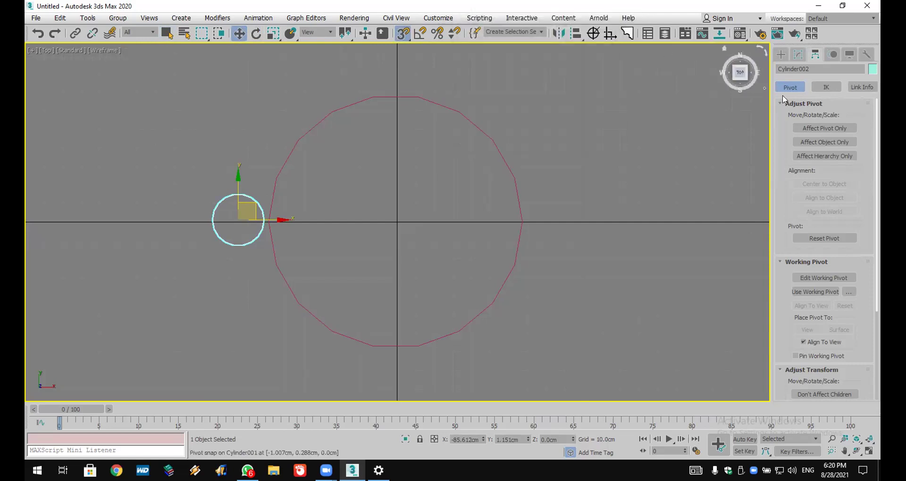
Step: Move only the small cylinder's pivot onto the large cylinder's center and end pivot editing
click(825, 128)
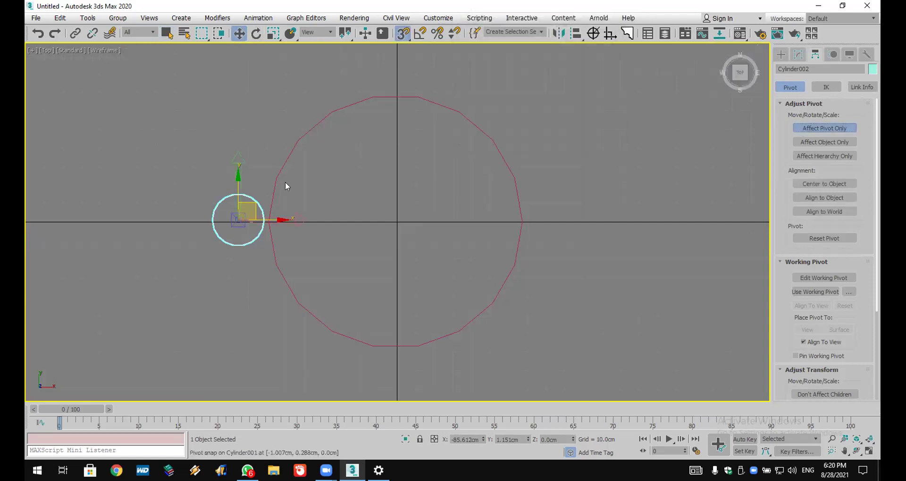
drag(238, 220, 381, 236)
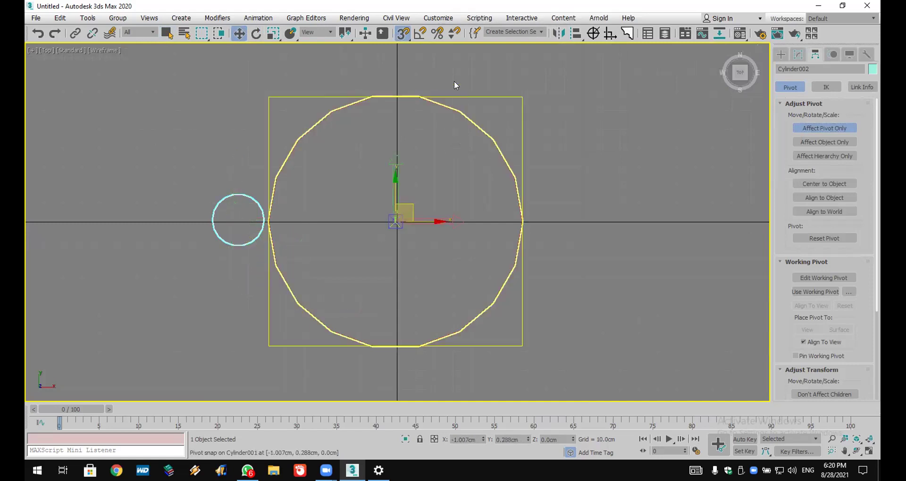
right_click(403, 33)
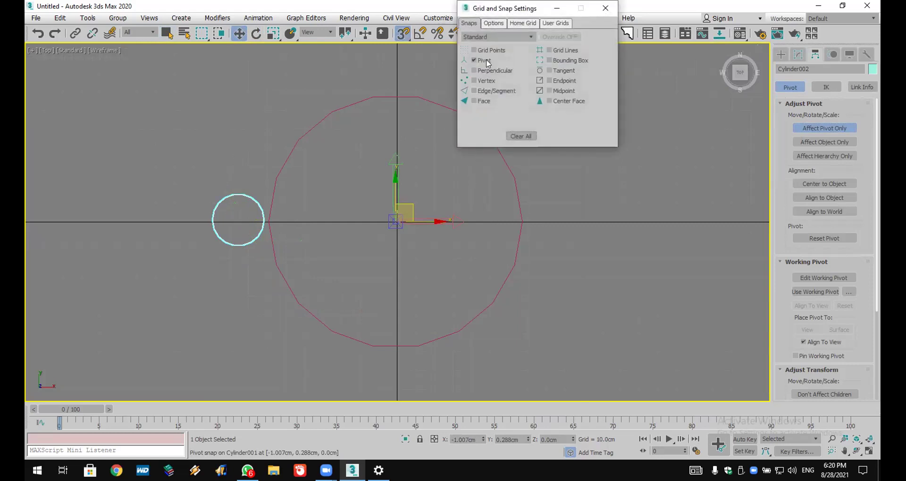
click(606, 8)
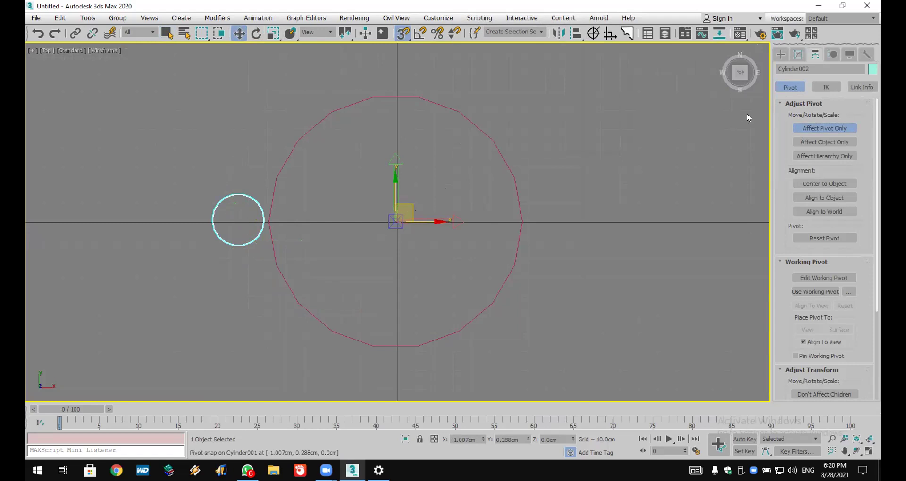
click(809, 128)
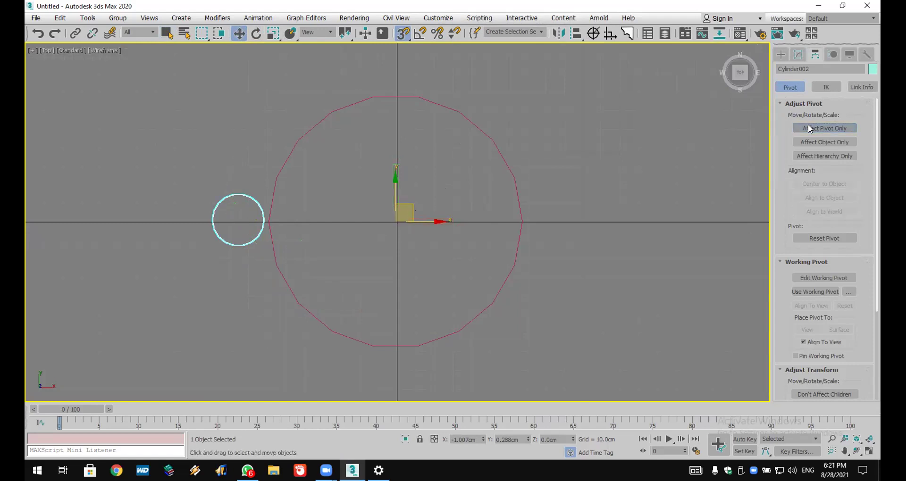
Step: Activate Rotate with angle snapping on and set the snap angle to 40 degrees
click(256, 39)
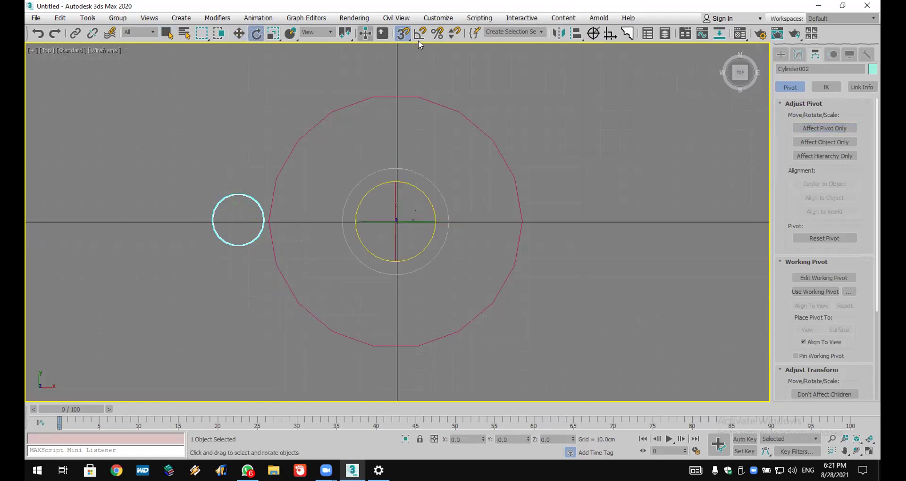
right_click(419, 38)
drag(550, 86, 497, 88)
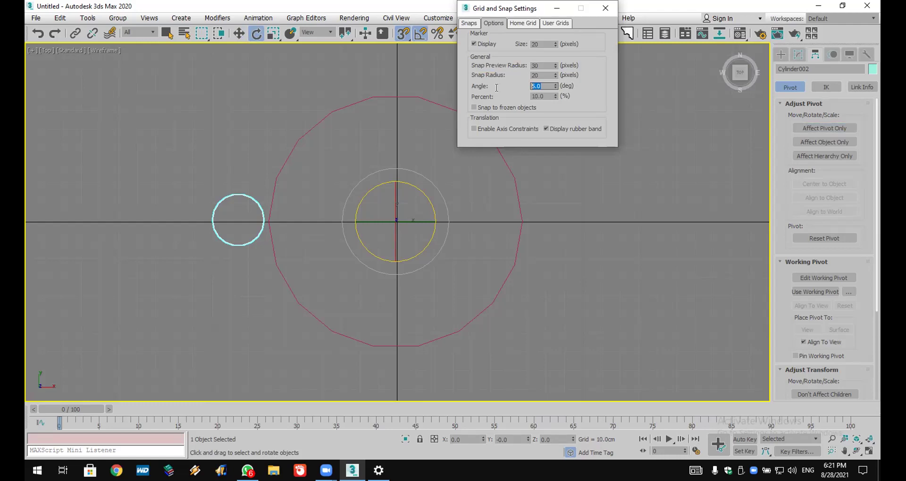
click(540, 85)
drag(540, 85, 480, 86)
text(40)
key(Return)
click(606, 8)
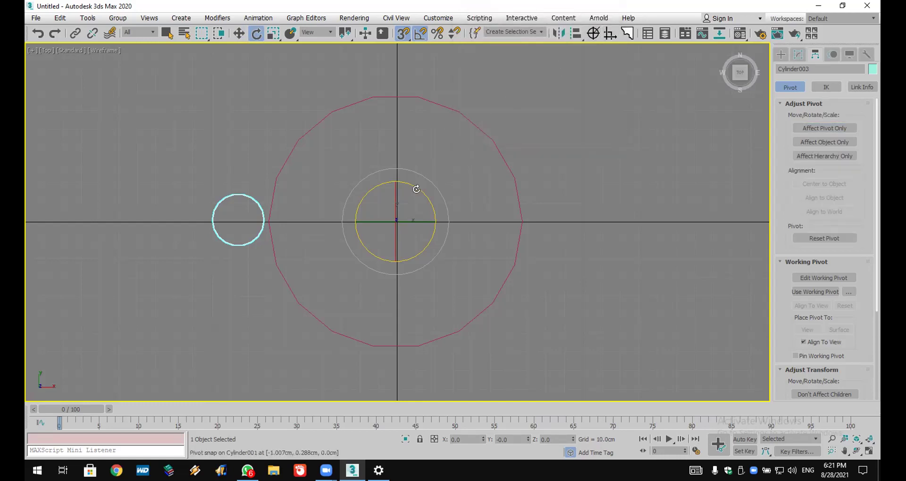
Step: Rotate-clone the small cylinder 40 degrees clockwise around the large cylinder as 8 copies of type Copy
shift+drag(416, 190, 451, 197)
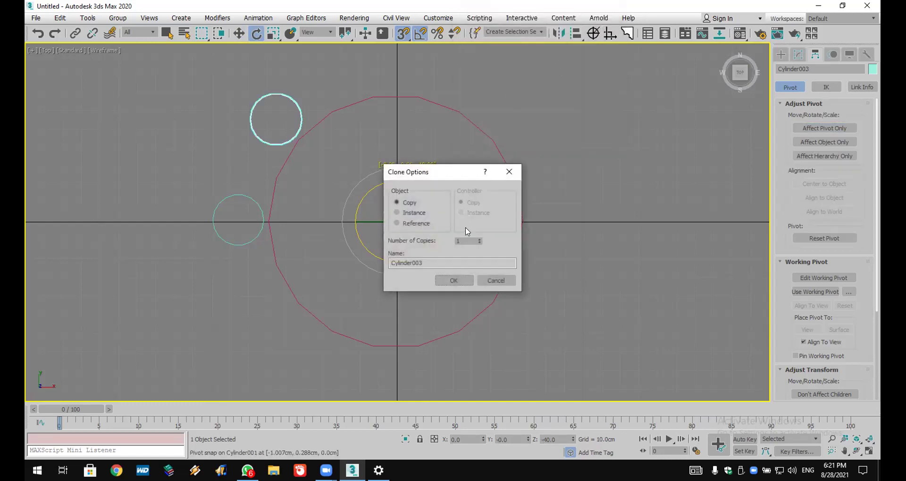
text(8)
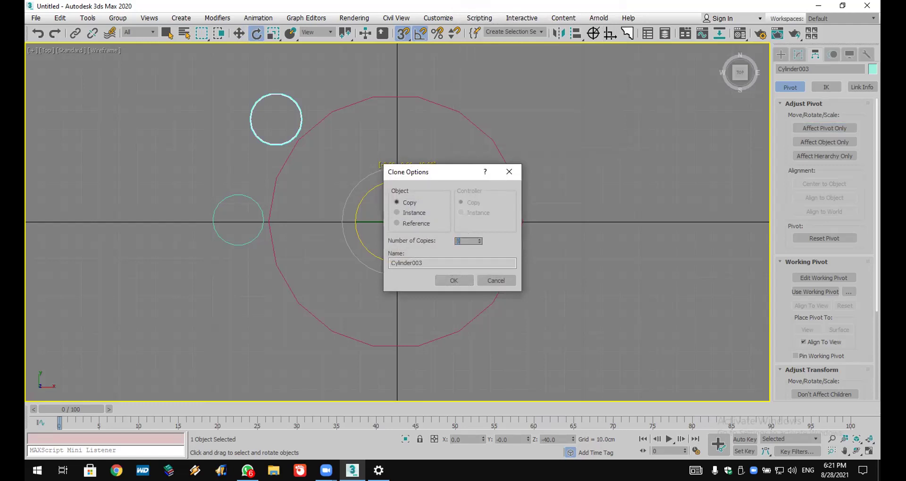
key(Tab)
click(460, 281)
click(518, 273)
scroll(515, 270, down, 5)
scroll(481, 257, up, 5)
scroll(481, 258, down, 3)
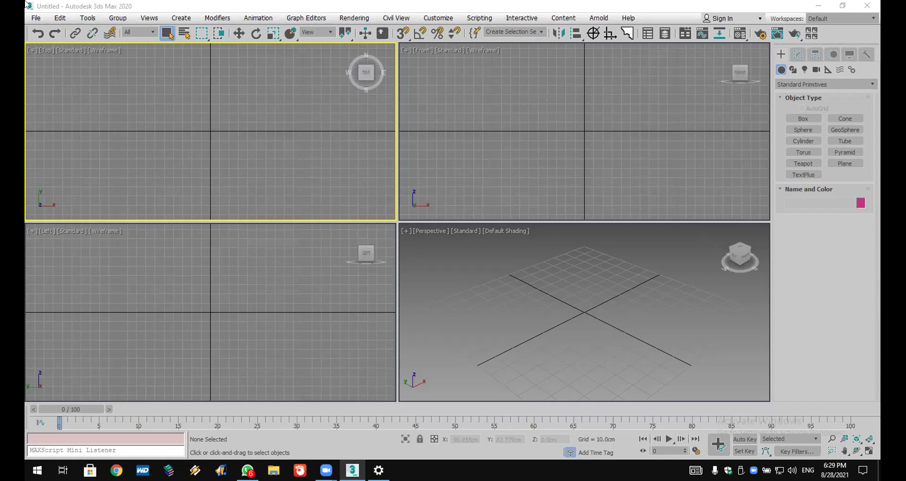
Step: Open the chair scene file from the Desktop for merging into the empty scene
click(36, 18)
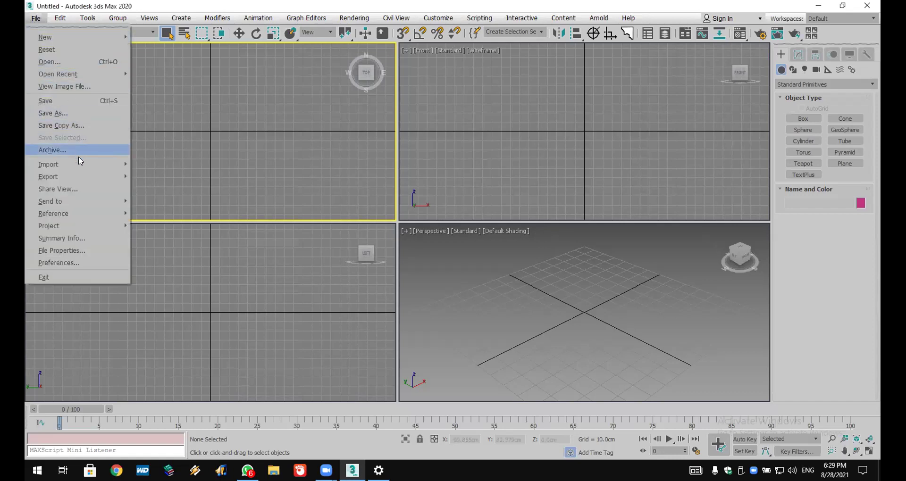
mouse_move(88, 168)
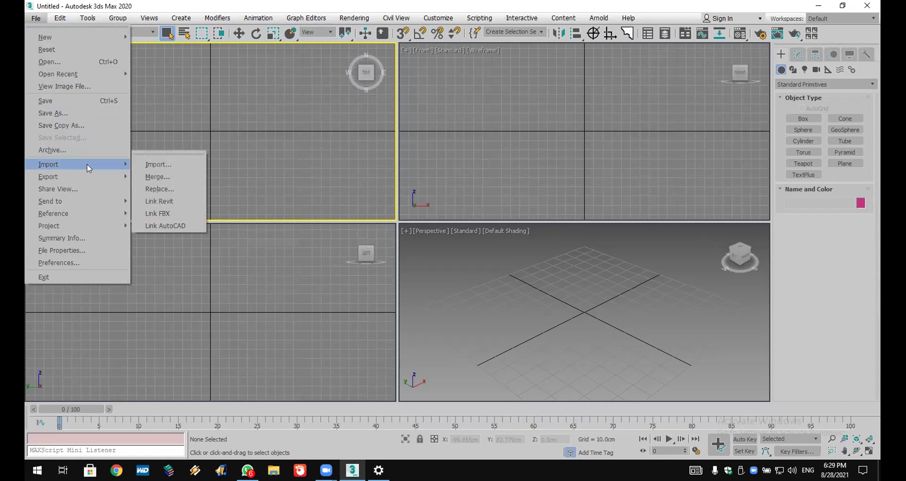
click(175, 177)
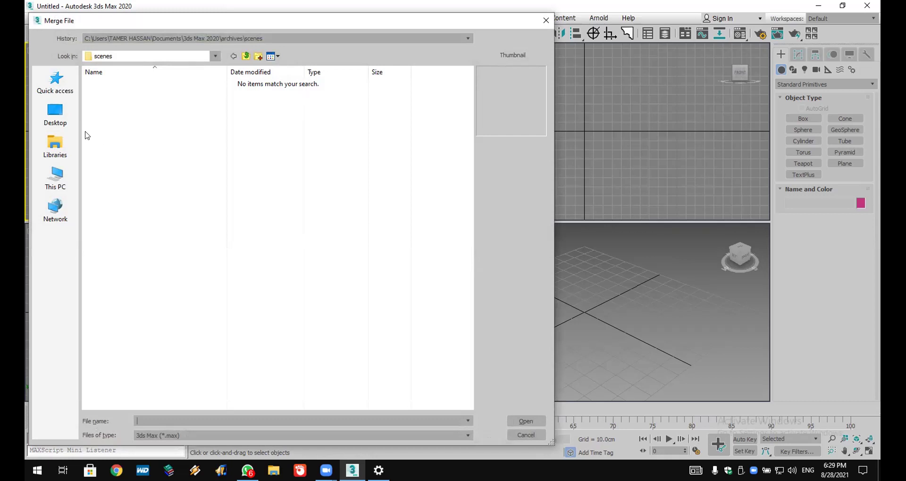
click(56, 118)
click(363, 192)
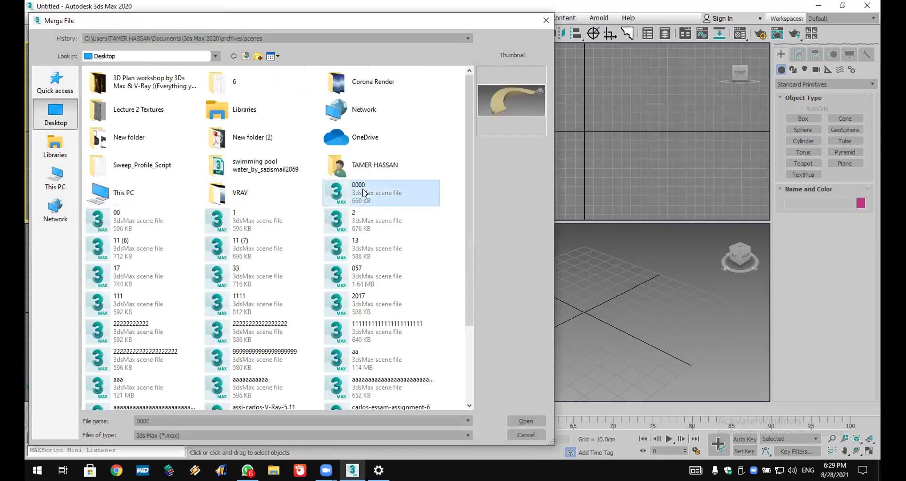
key(Down)
key(Down)
key(Down)
key(Down)
key(Down)
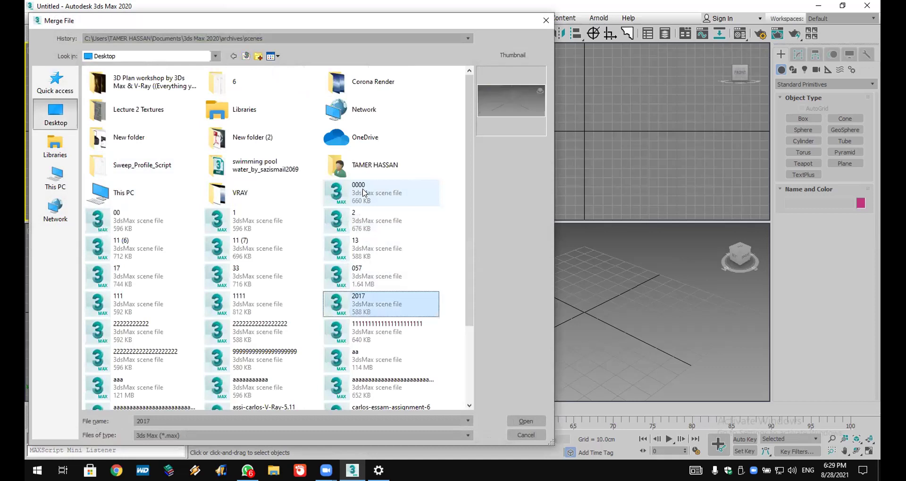
key(Down)
key(Down)
key(Down)
key(Down)
key(Down)
key(Down)
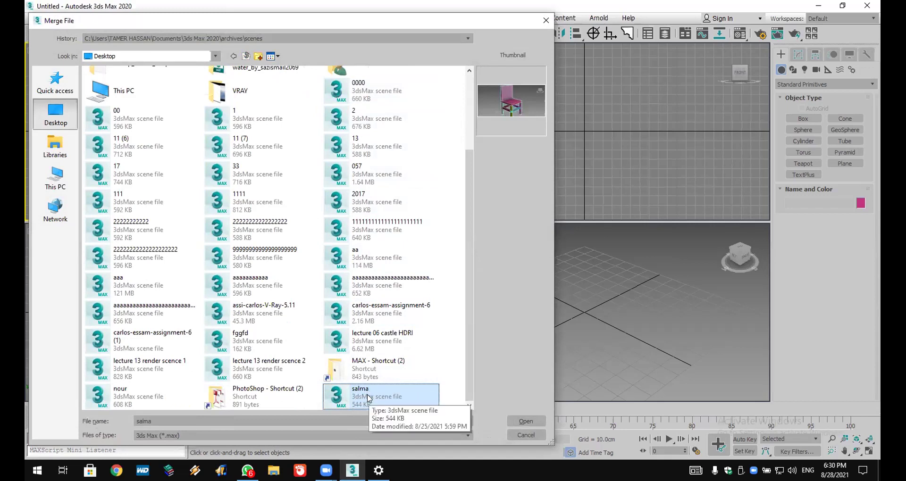
click(524, 421)
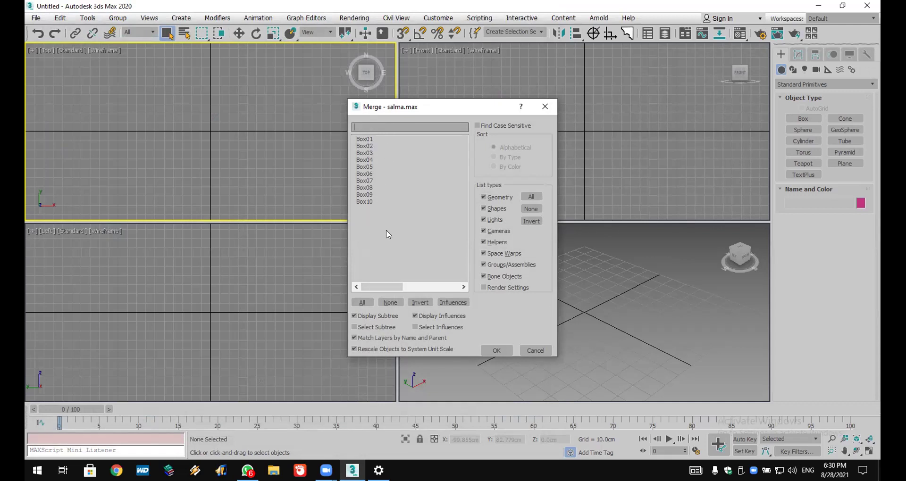
Step: Merge all the chair objects, Box01 through Box10, into the scene
click(362, 302)
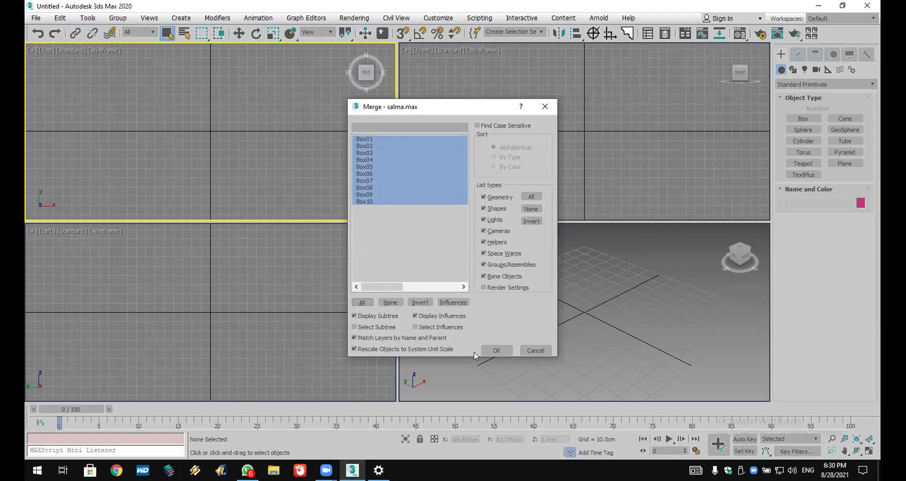
click(493, 351)
scroll(549, 321, down, 5)
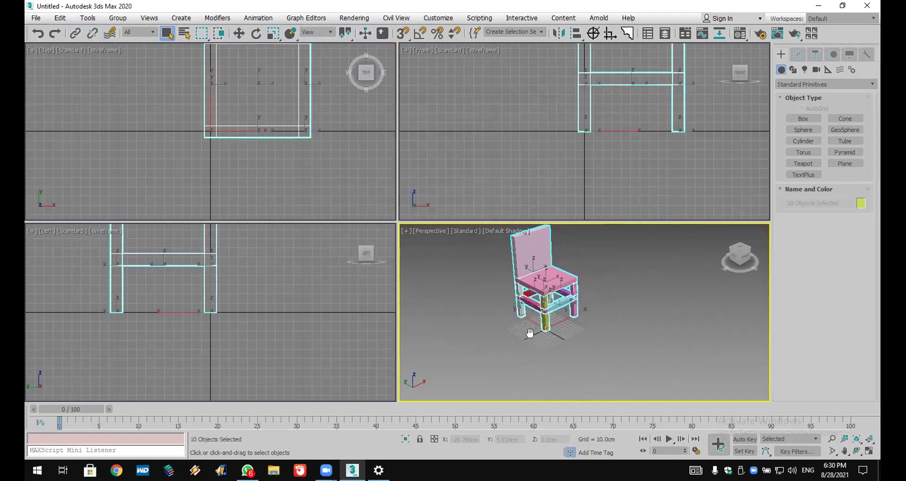
middle_drag(531, 364, 517, 338)
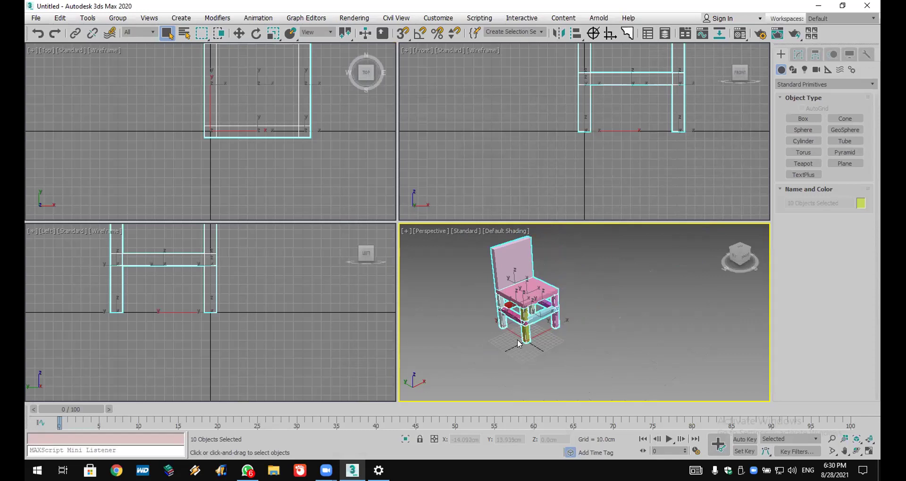
Step: Group the selected chair parts into one group named Group001
scroll(324, 176, down, 2)
middle_drag(323, 176, 293, 182)
scroll(361, 111, down, 2)
scroll(304, 139, up, 2)
scroll(304, 139, down, 2)
scroll(304, 140, up, 2)
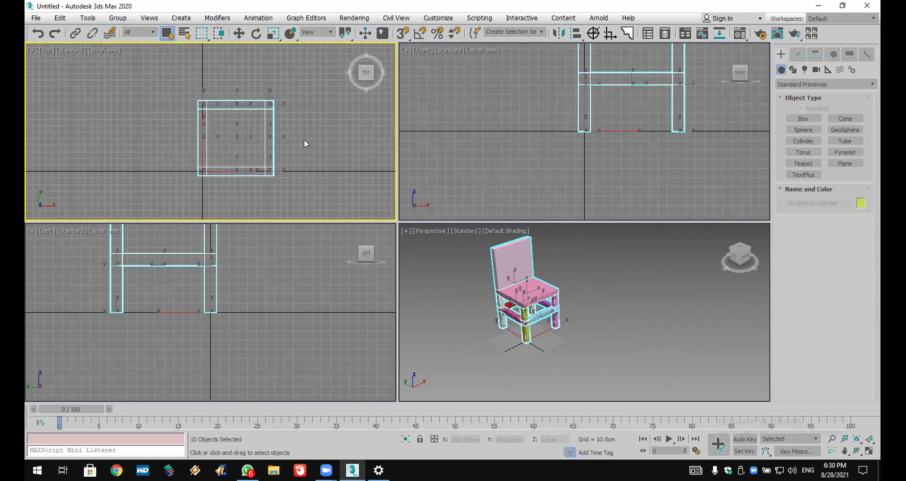
scroll(304, 139, up, 2)
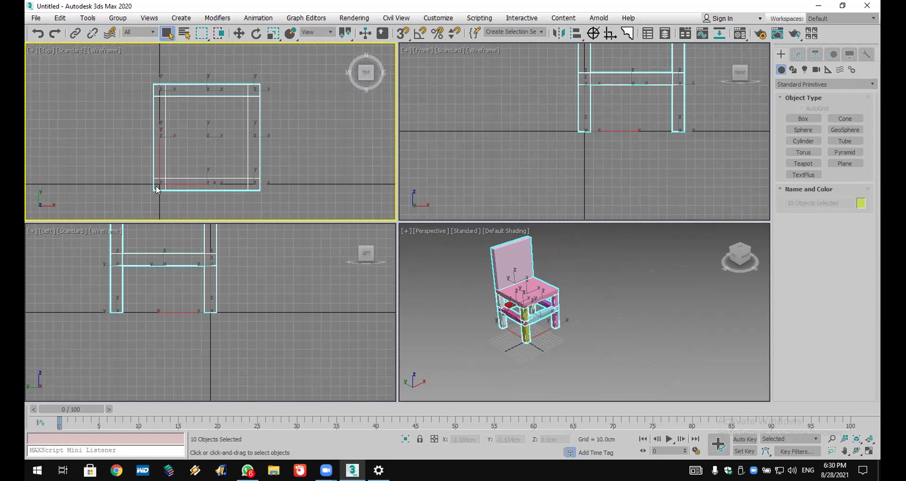
click(118, 18)
click(123, 37)
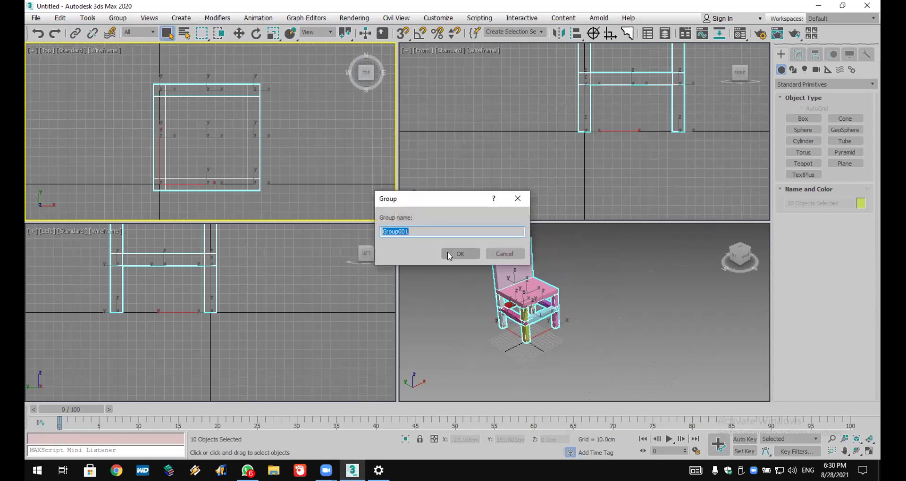
click(460, 254)
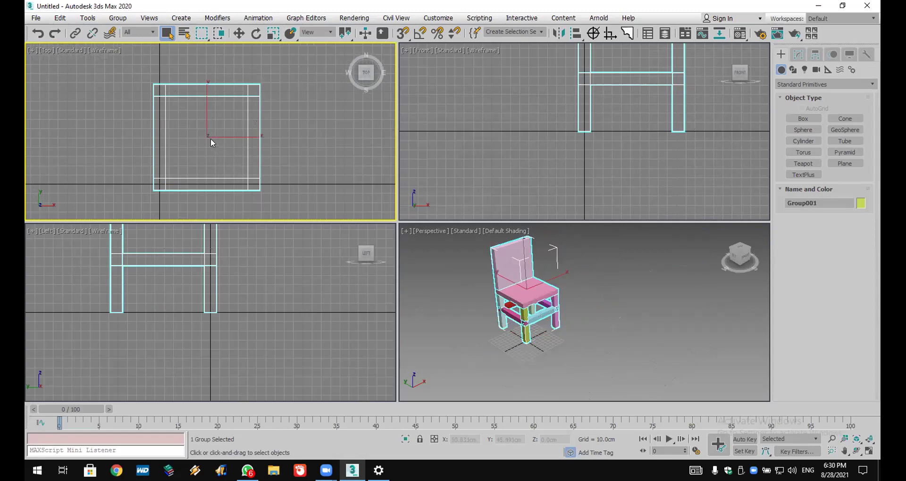
Step: Activate the Move tool for the grouped chair and look over the available group commands, such as Ungroup, without applying any
click(239, 33)
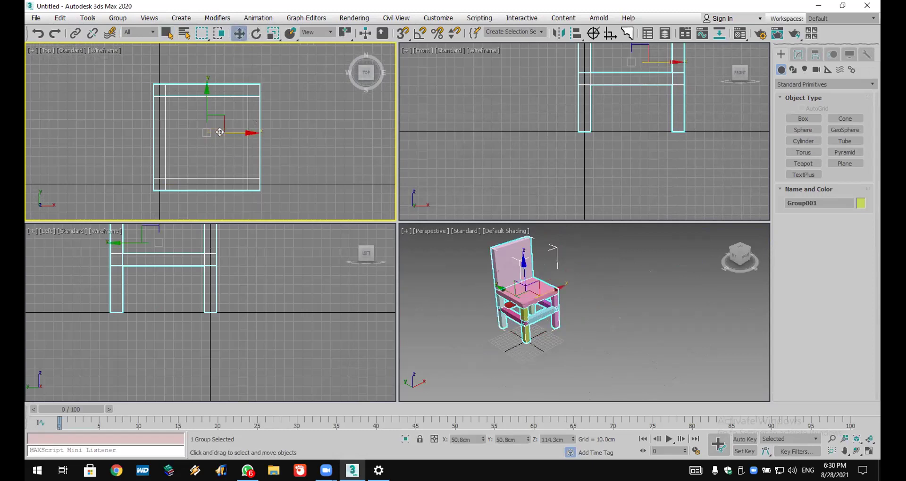
click(117, 17)
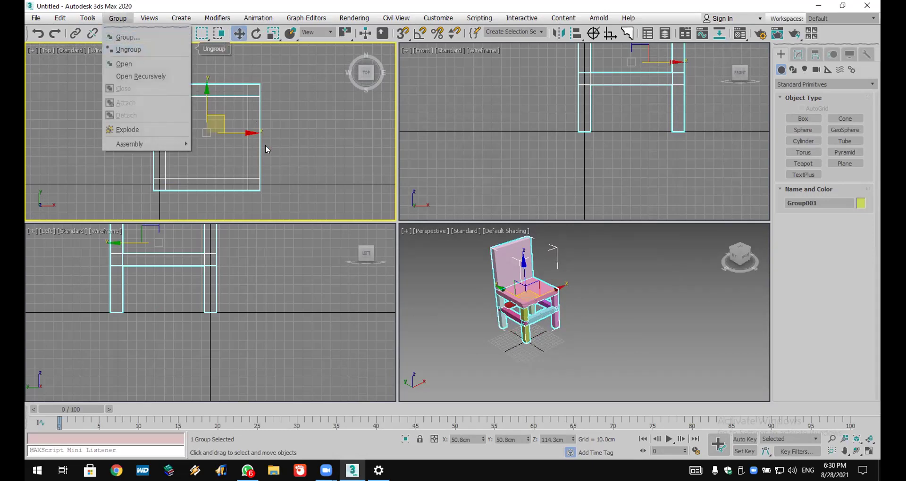
click(278, 155)
scroll(278, 155, down, 5)
middle_drag(278, 155, 248, 101)
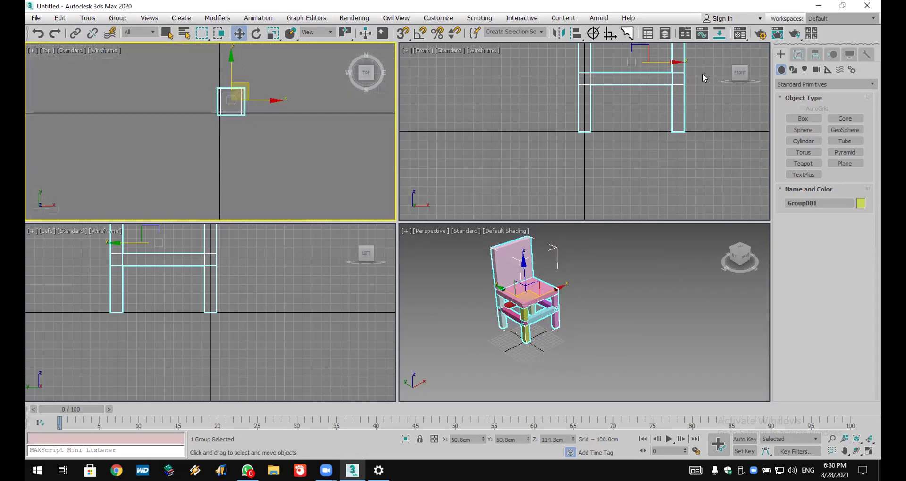
Step: Create a cylinder table about 250 cm in radius and 93 cm high in the Top view, in front of the chair
click(803, 141)
drag(231, 188, 244, 242)
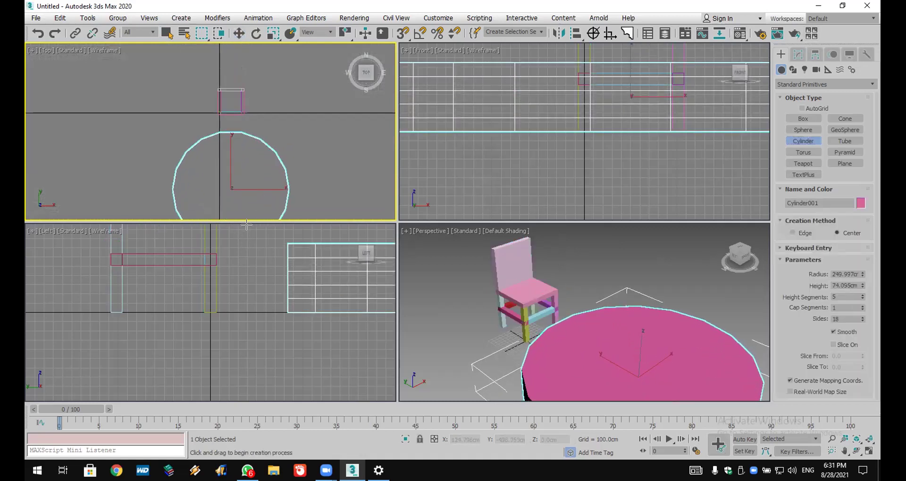
click(291, 269)
scroll(290, 269, down, 3)
scroll(259, 115, down, 5)
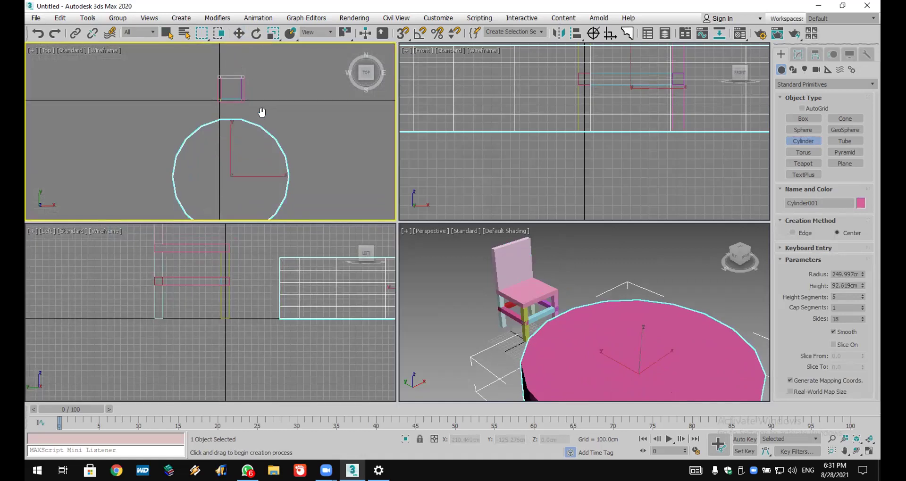
right_click(247, 112)
Step: Change the object colour of both the chair group and the cylinder to white, then clear the selection
click(219, 92)
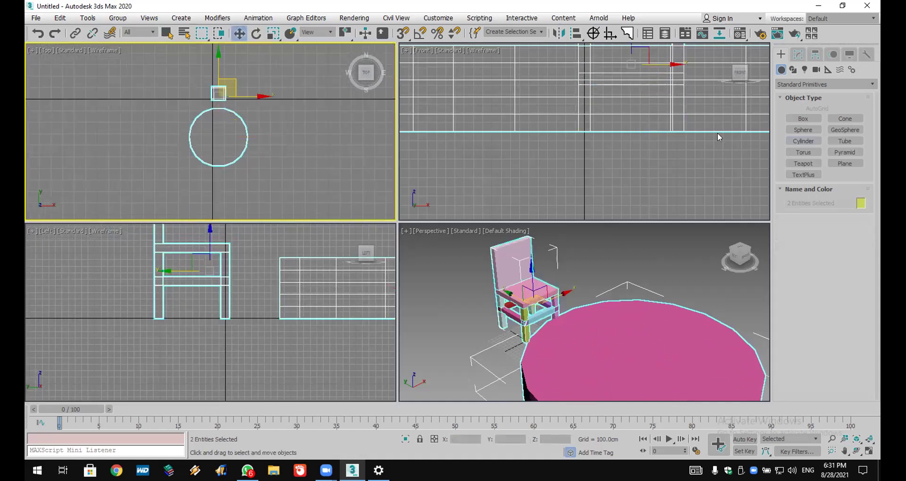
click(861, 202)
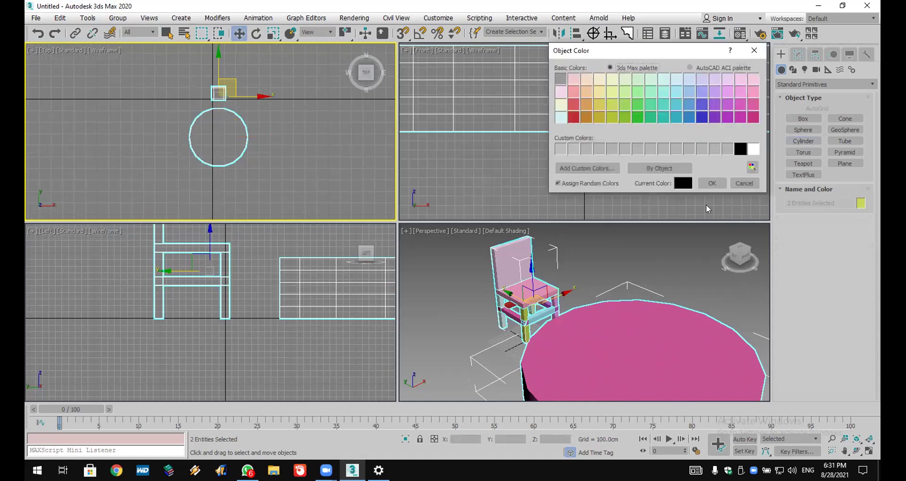
click(712, 183)
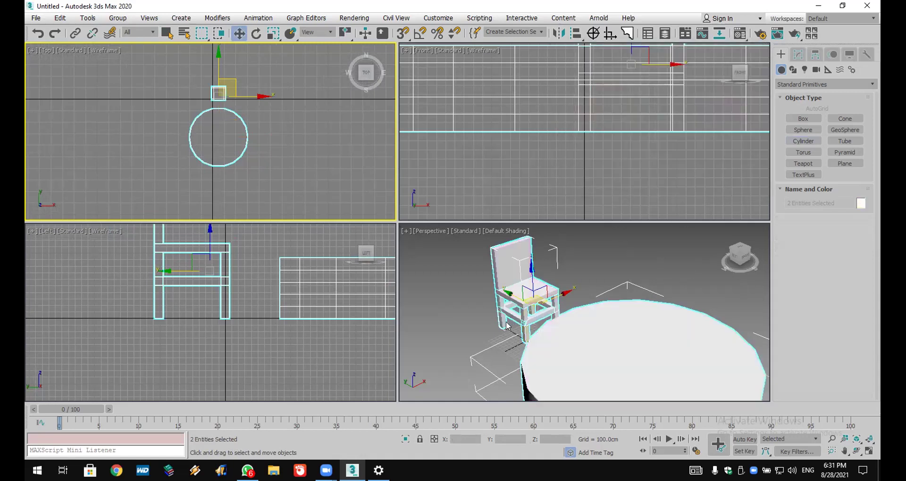
click(614, 255)
middle_click(293, 138)
scroll(297, 146, up, 2)
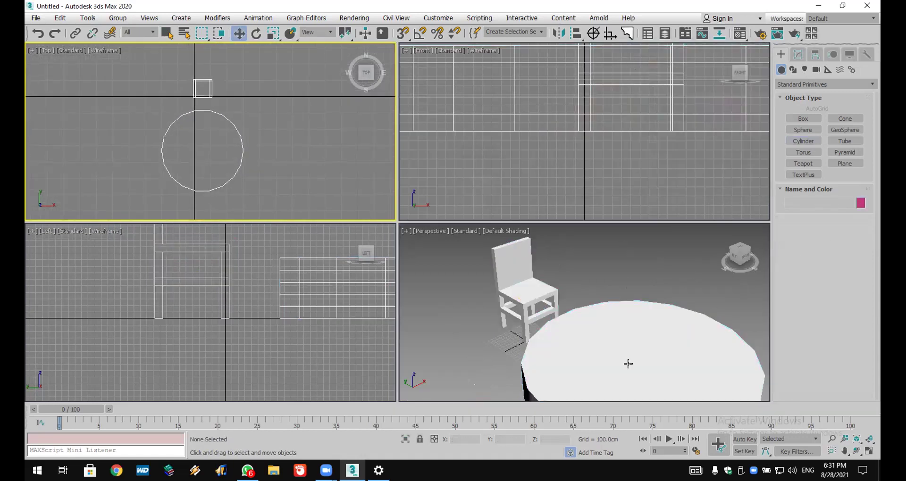
scroll(614, 349, up, 3)
scroll(597, 333, down, 5)
scroll(583, 317, up, 5)
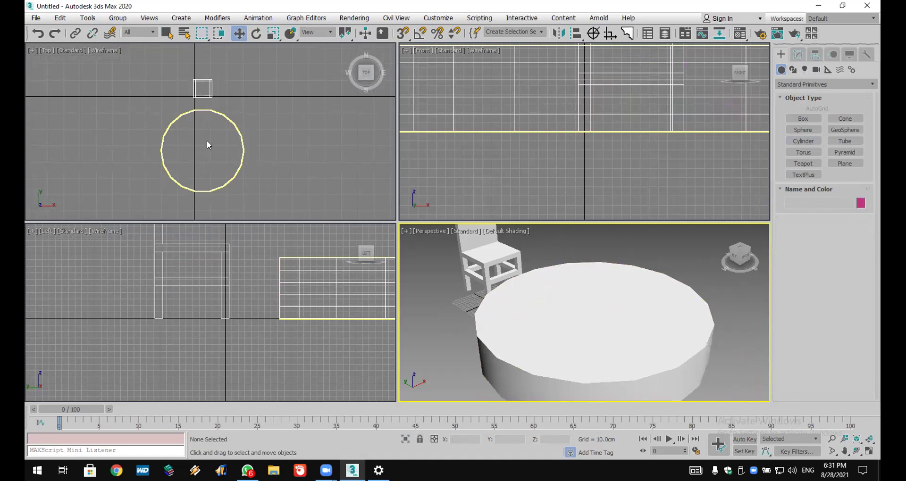
Step: Move only the chair group's pivot onto the cylinder's pivot using 3D snap set to Pivot
click(204, 98)
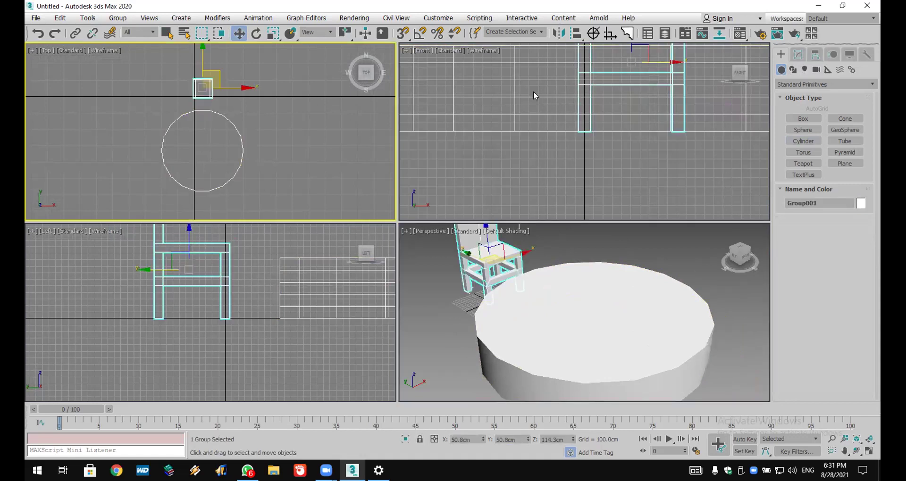
click(816, 56)
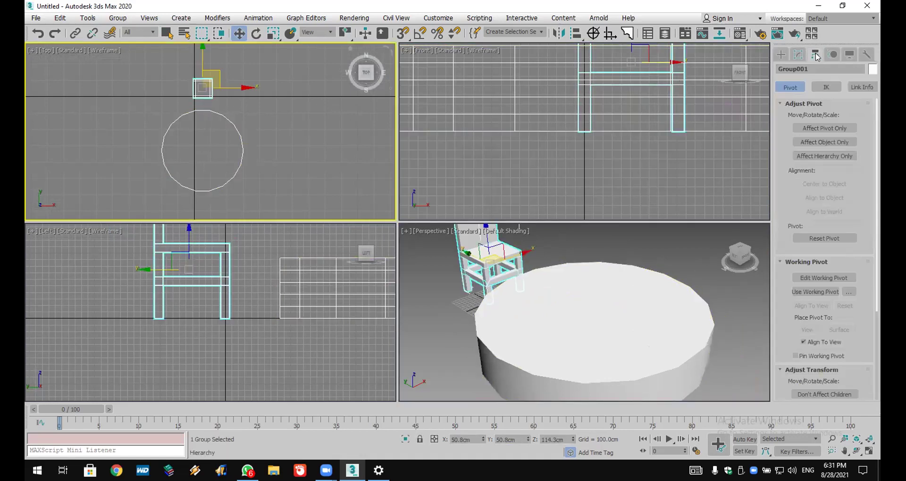
right_click(403, 33)
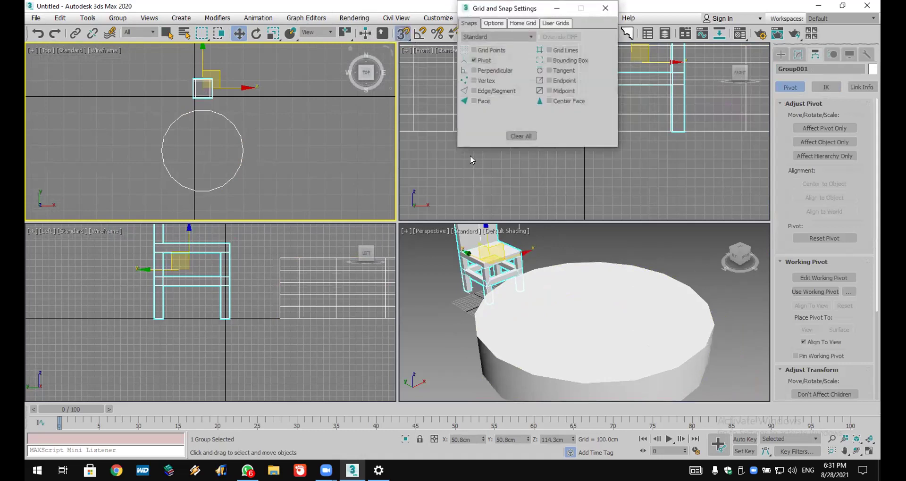
click(606, 8)
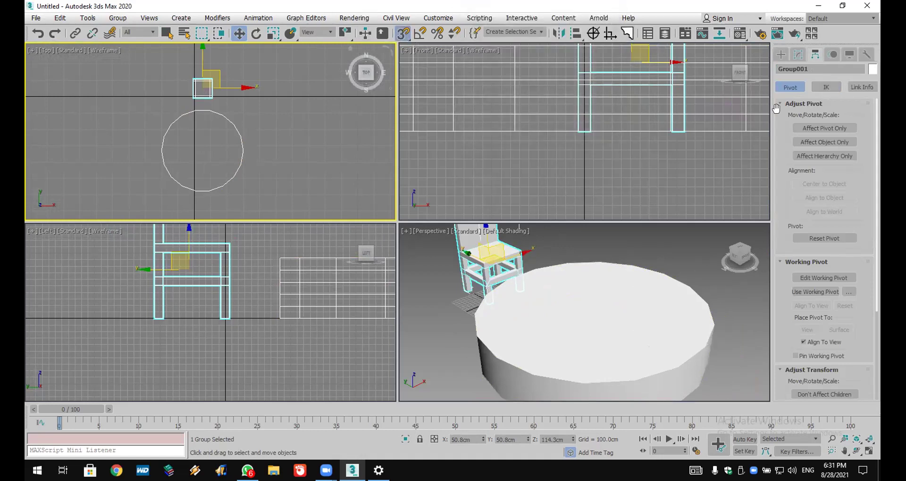
click(810, 131)
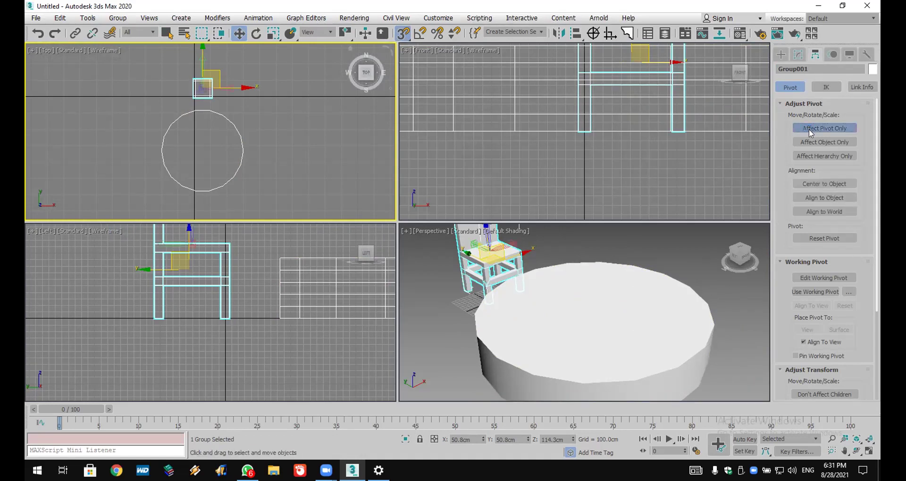
drag(202, 88, 237, 133)
click(823, 127)
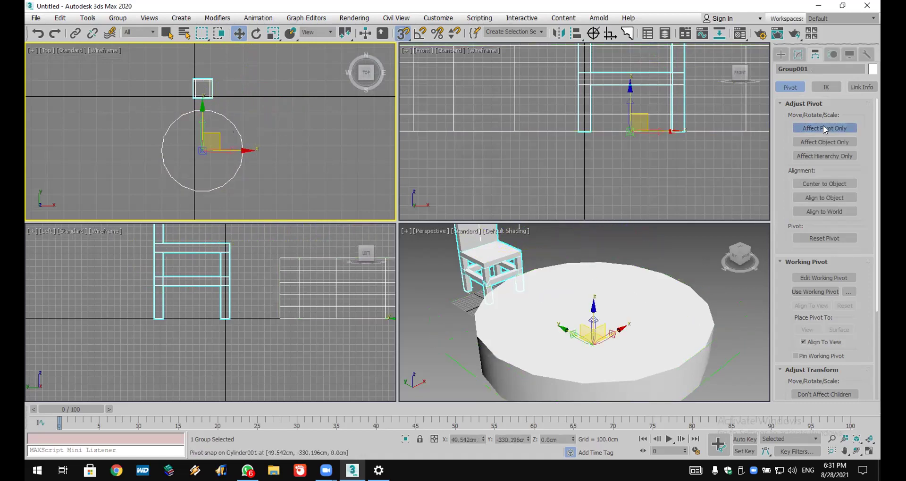
Step: Activate the Rotate tool with pivot-only editing off, and enable angle snap at 36 degrees
click(257, 34)
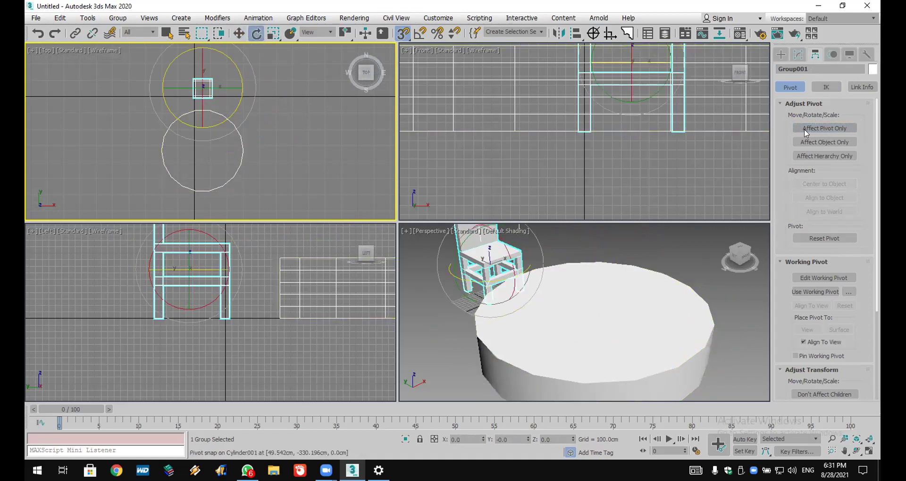
click(826, 129)
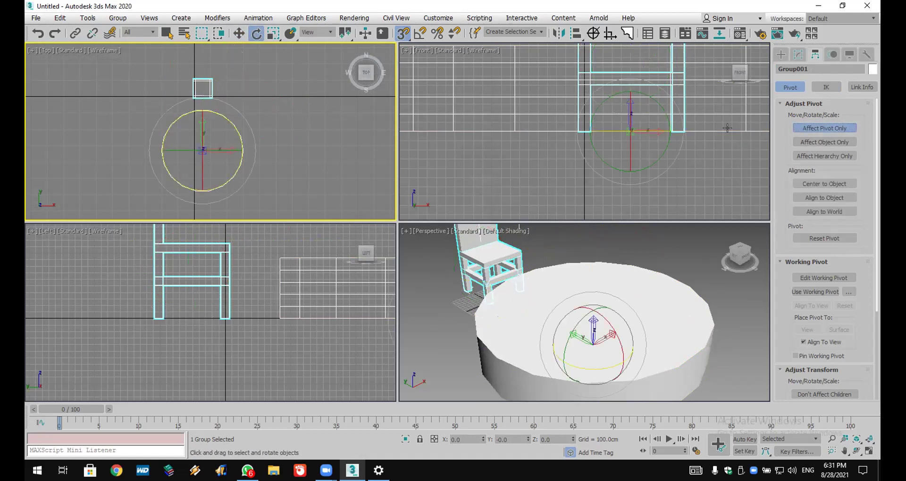
click(848, 131)
click(420, 33)
right_click(420, 33)
double_click(543, 86)
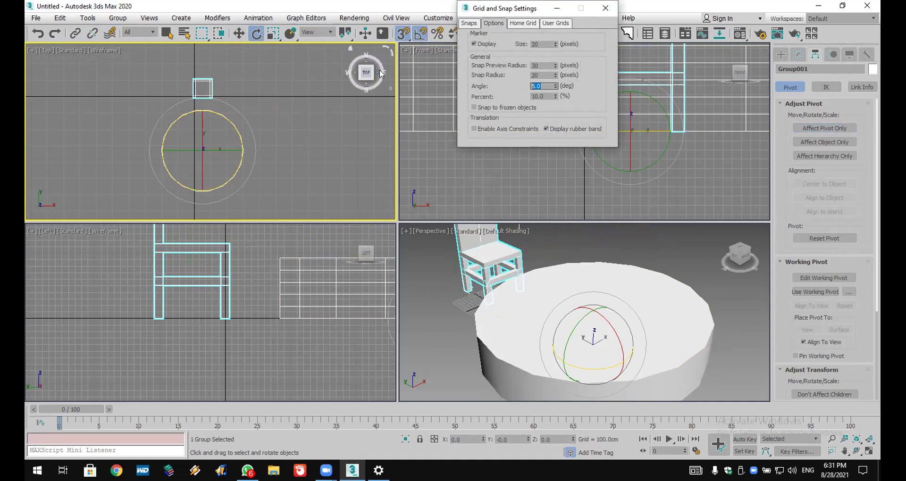
text(36)
click(606, 8)
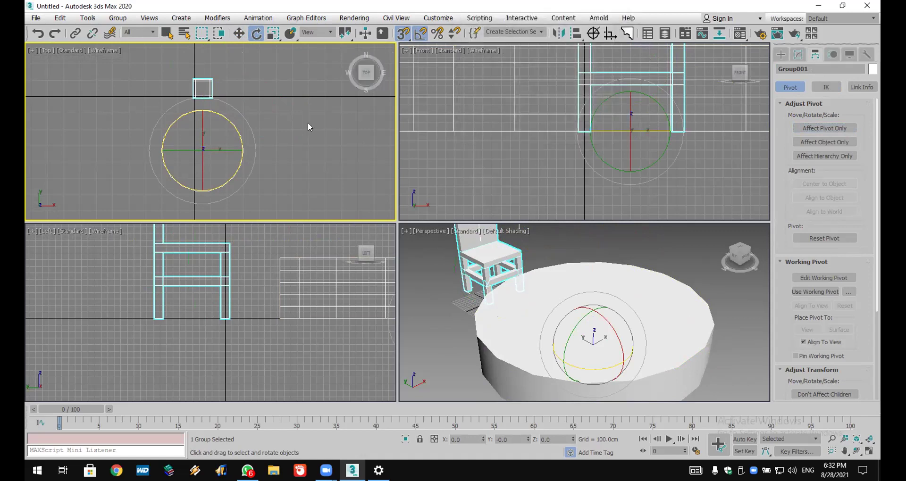
Step: Rotate-clone the chair group by 36 degrees around the table, making 9 copies of type Copy
shift+drag(230, 120, 233, 122)
text(9)
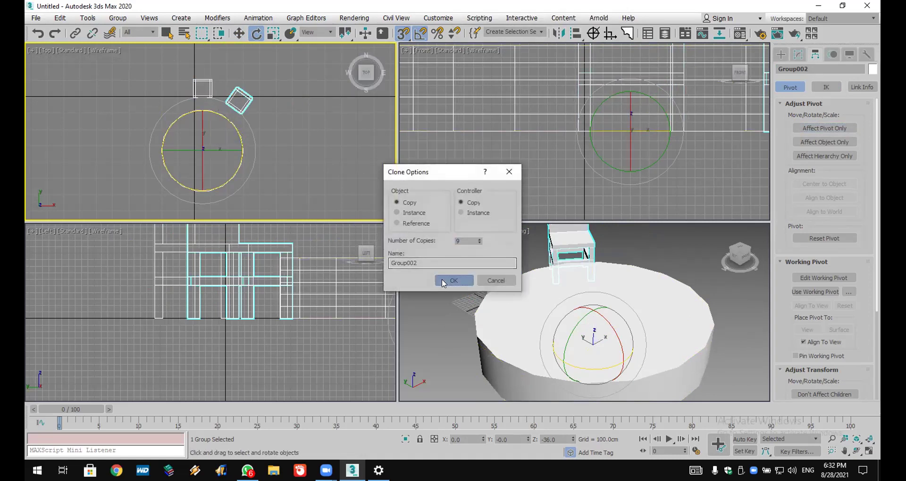
click(454, 280)
right_click(571, 298)
middle_drag(571, 298, 588, 309)
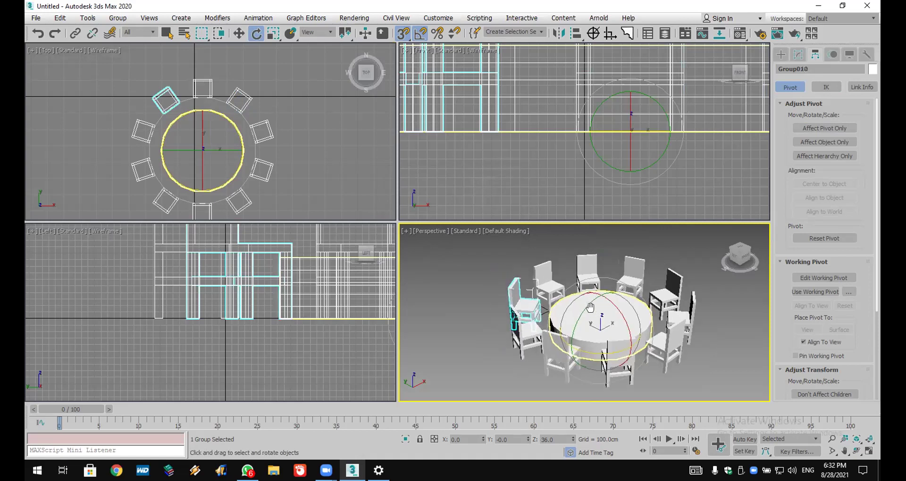
middle_drag(299, 155, 281, 134)
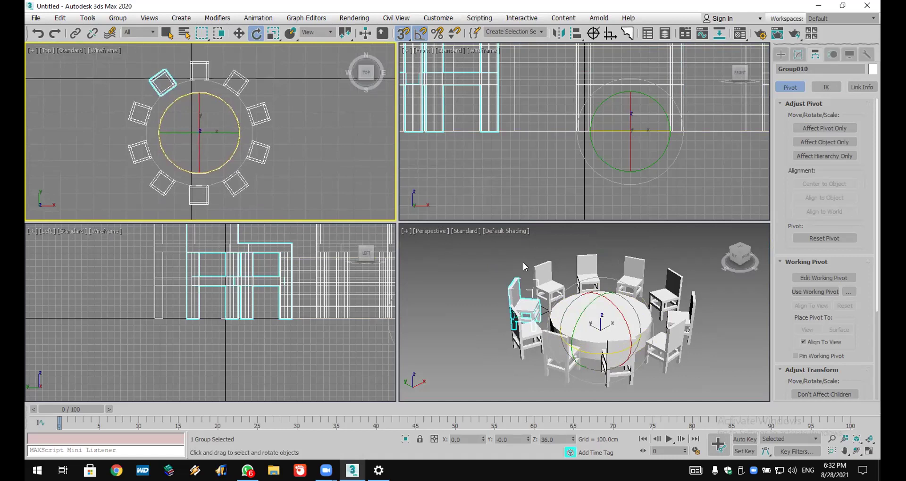
scroll(624, 163, down, 4)
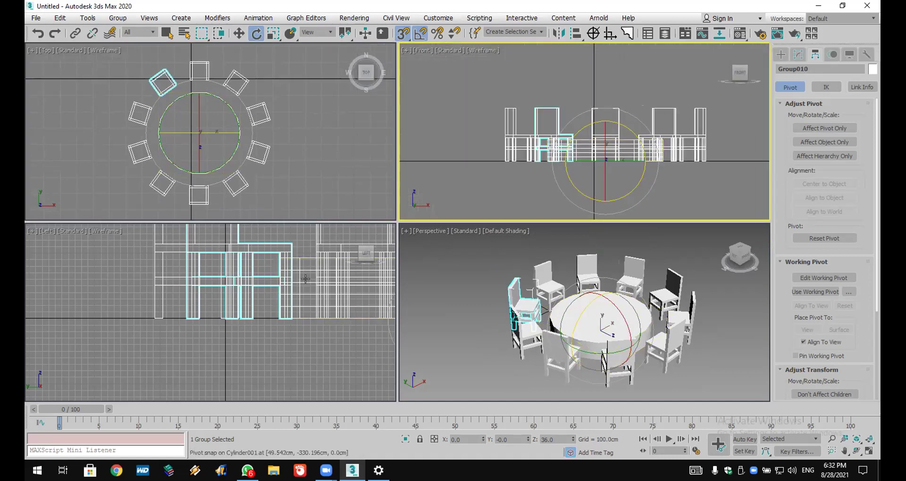
scroll(305, 278, down, 4)
middle_drag(199, 307, 134, 316)
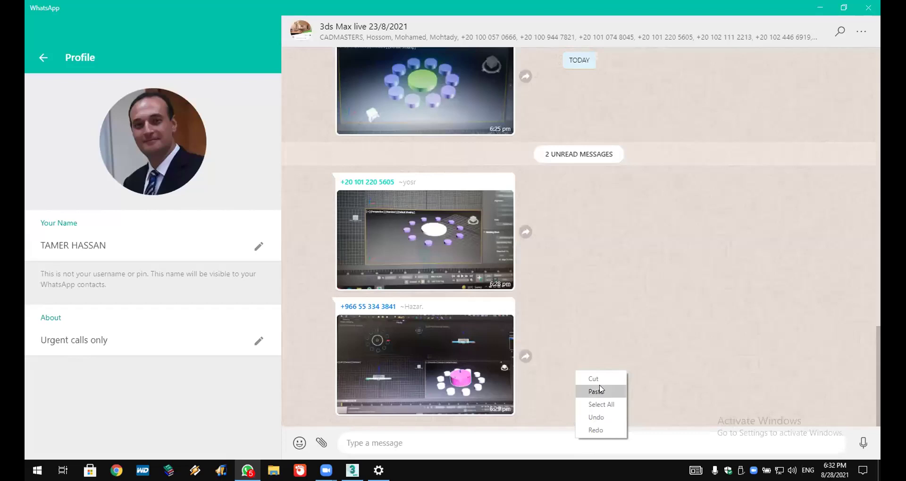
Step: Switch to WhatsApp and paste and send the copied screenshot in the group chat "3ds Max live 23/8/2021"
click(589, 391)
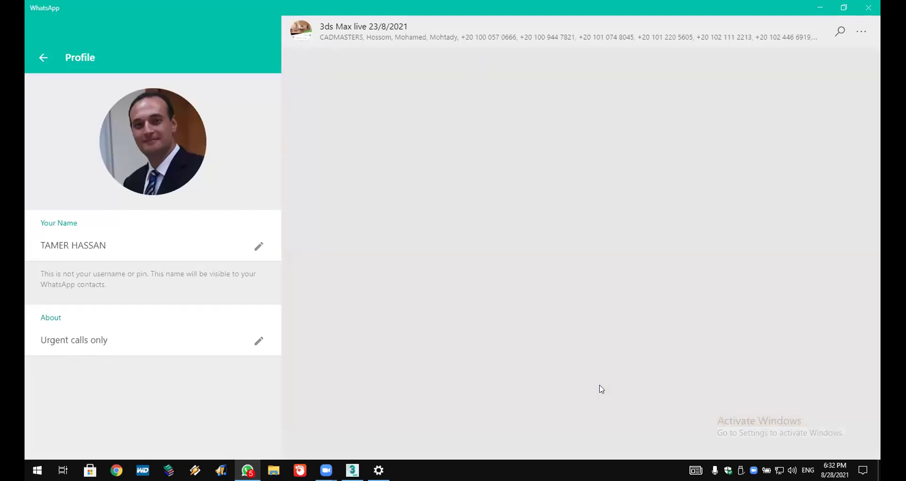
key(Return)
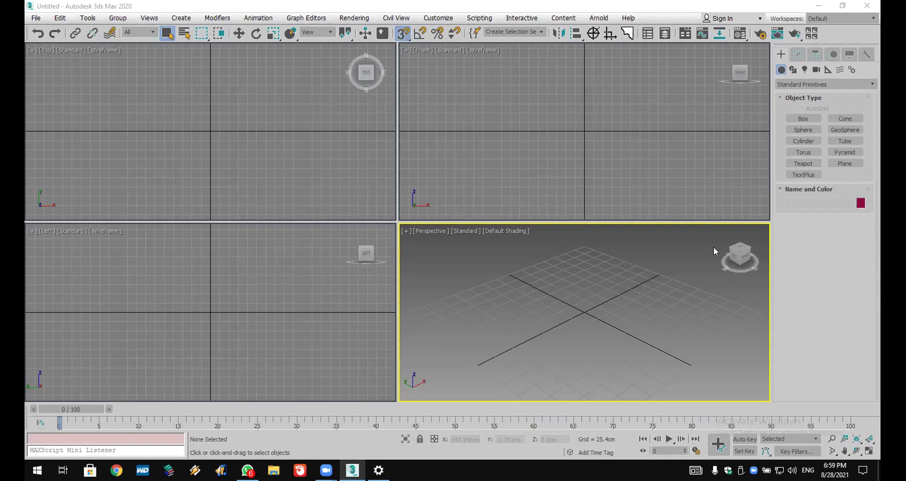
Step: Create a box with the Cube creation method, about 78 cm per side, at the origin of the Top view
click(803, 119)
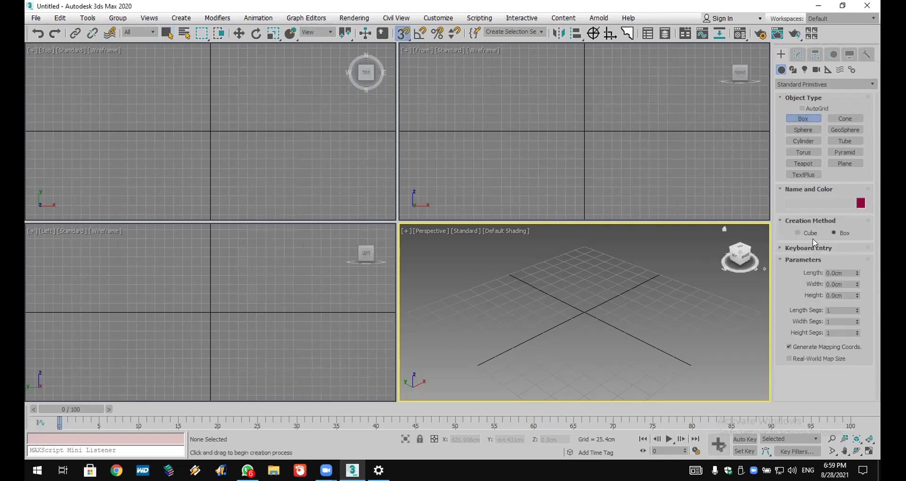
click(808, 248)
click(798, 233)
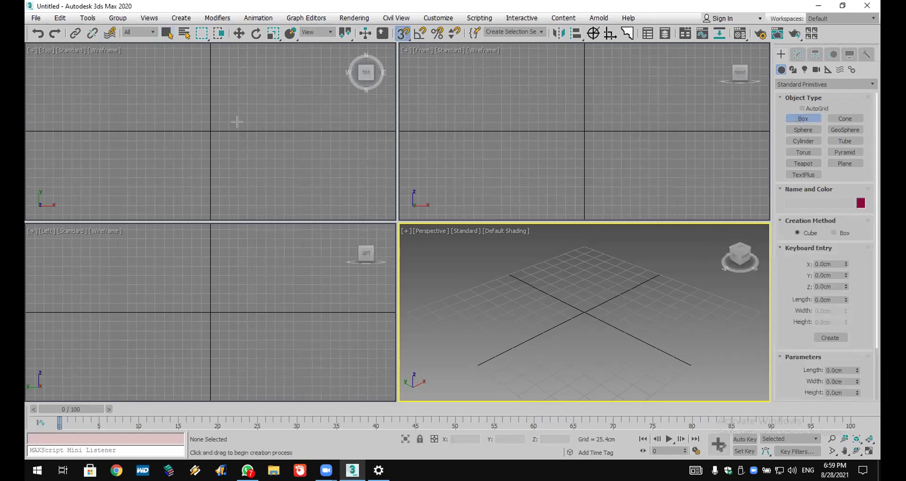
drag(211, 132, 211, 142)
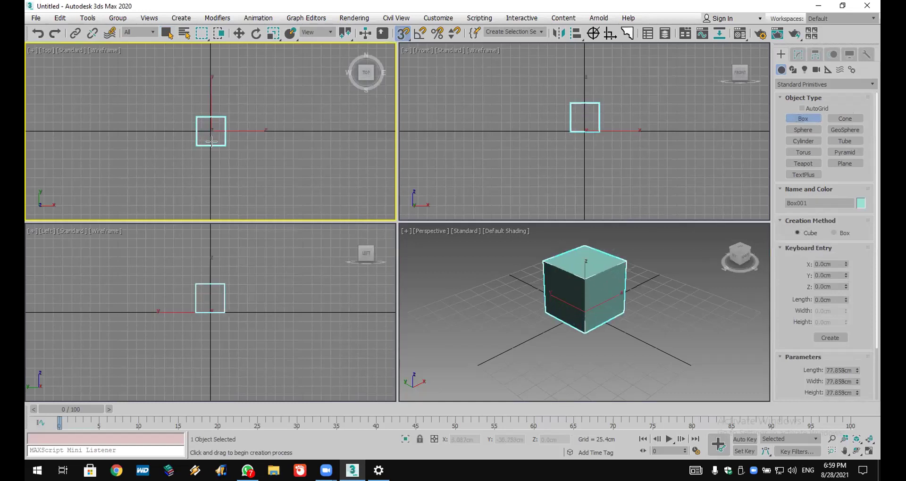
Step: Try the Move, Rotate and Scale tools on the cube and return to the Move tool
click(239, 34)
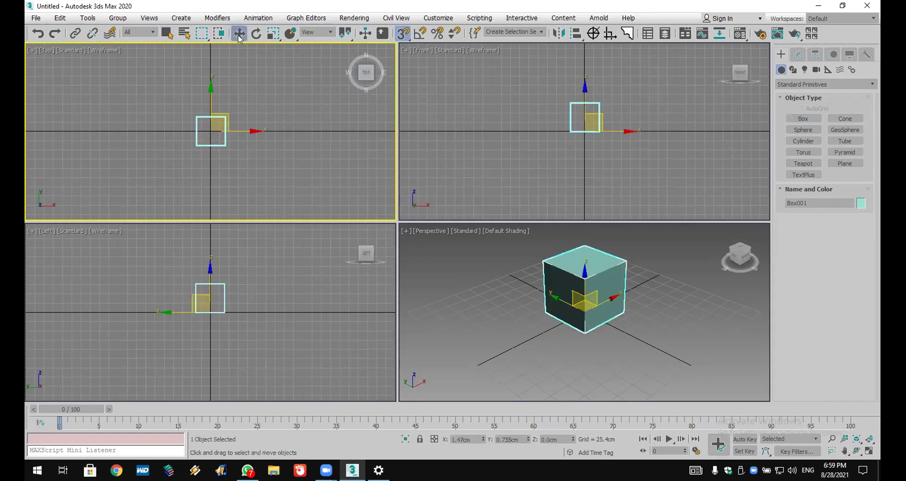
click(256, 34)
click(270, 36)
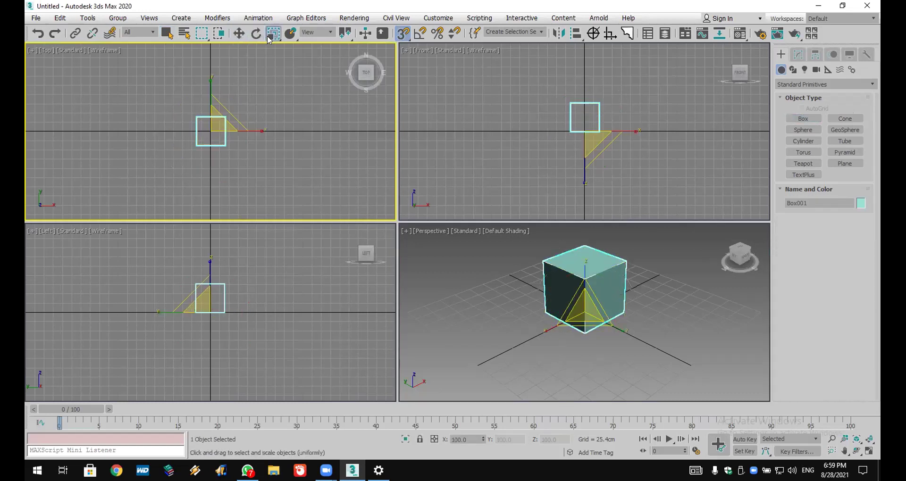
click(239, 36)
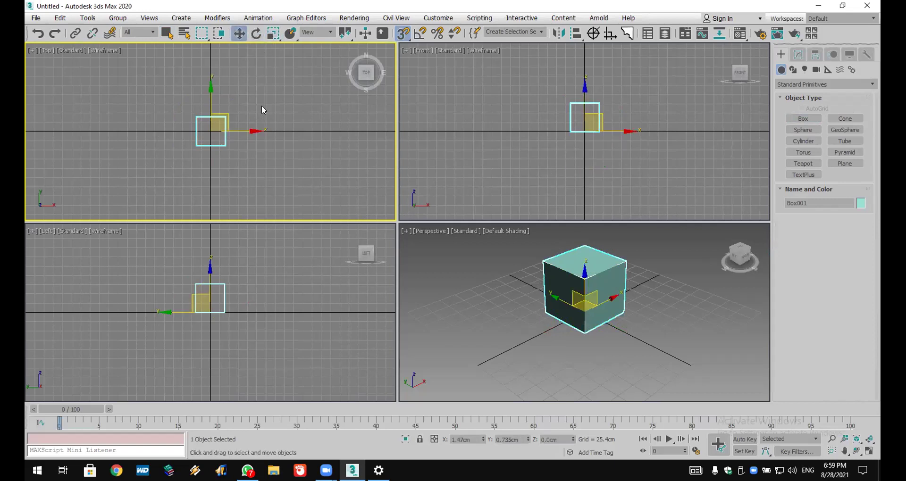
Step: Clone the cube along the X axis in the Top view, about 146 cm apart, making 5 copies of type Copy
shift+drag(210, 130, 279, 132)
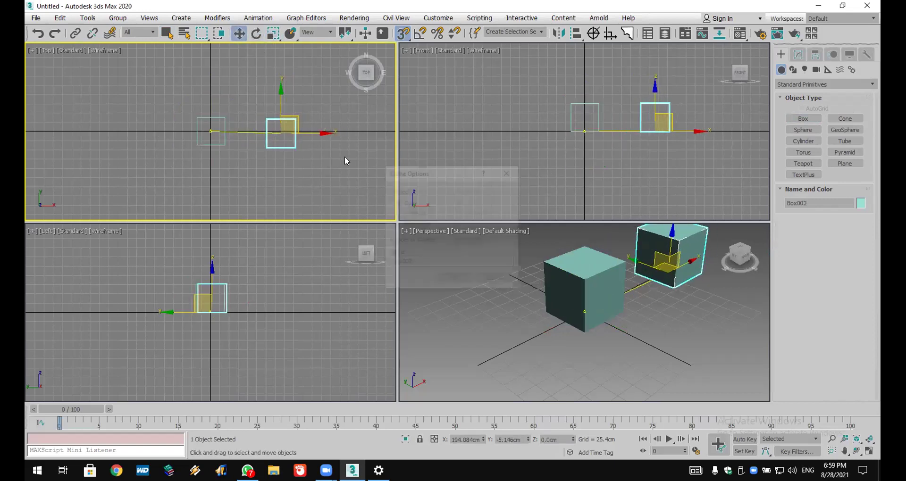
click(491, 278)
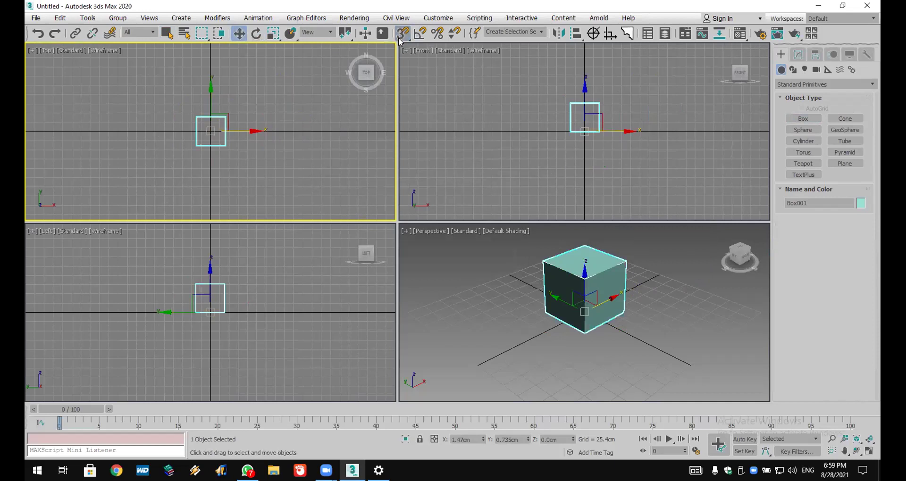
shift+drag(246, 130, 299, 131)
drag(443, 173, 430, 61)
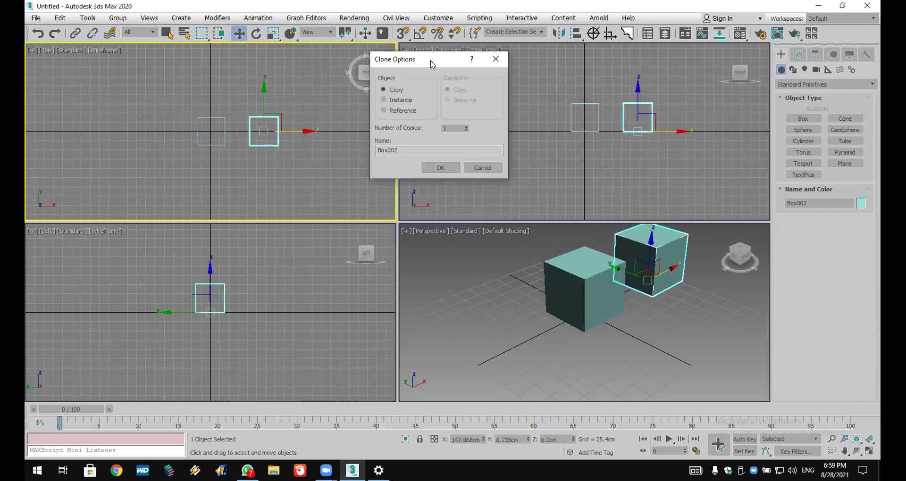
drag(425, 150, 369, 155)
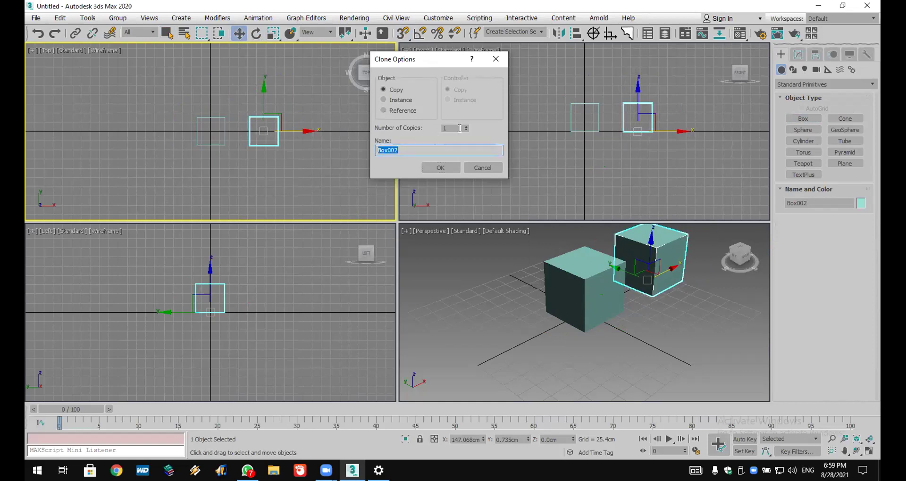
drag(451, 129, 414, 128)
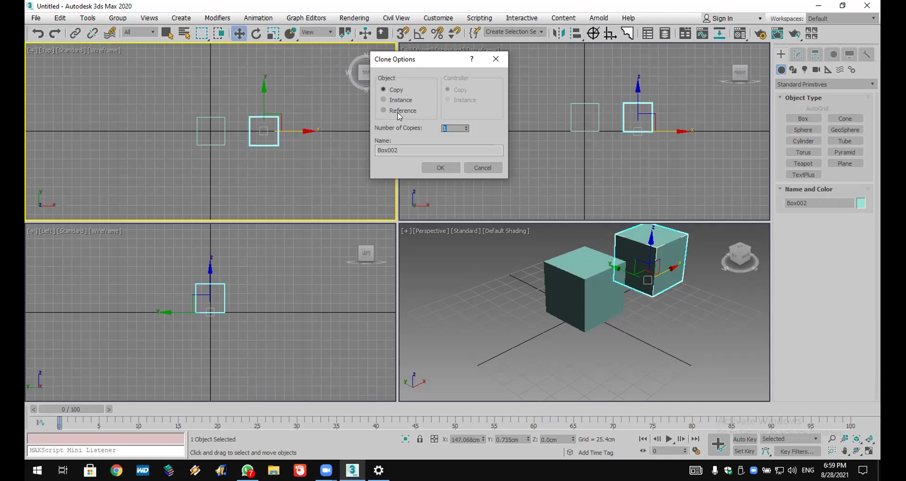
click(398, 90)
click(466, 126)
click(467, 126)
click(466, 126)
click(466, 126)
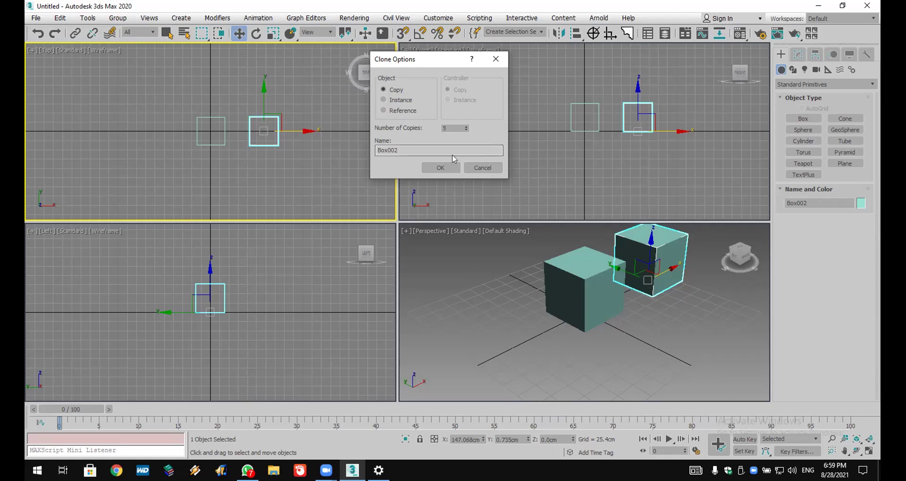
click(440, 168)
Step: Select the third cube in the row and raise its height to about 253 cm
scroll(629, 299, down, 5)
alt+middle_drag(629, 299, 506, 347)
scroll(476, 361, up, 3)
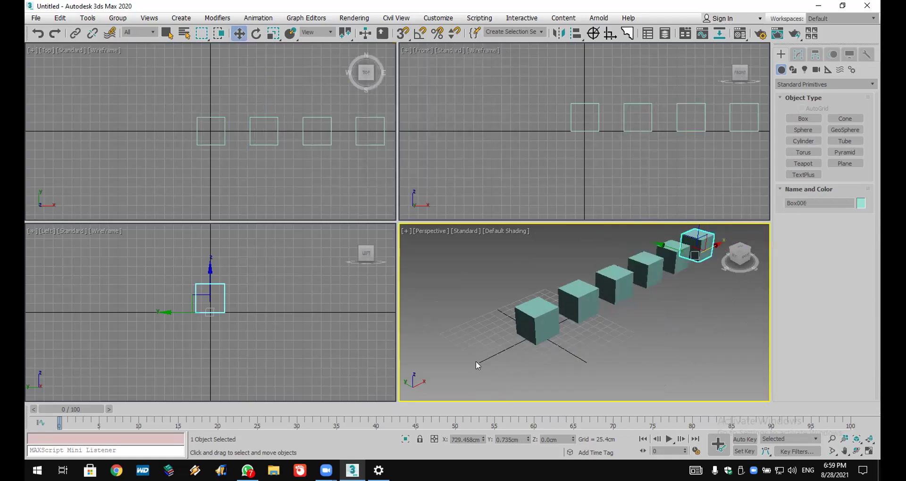
middle_drag(624, 315, 597, 335)
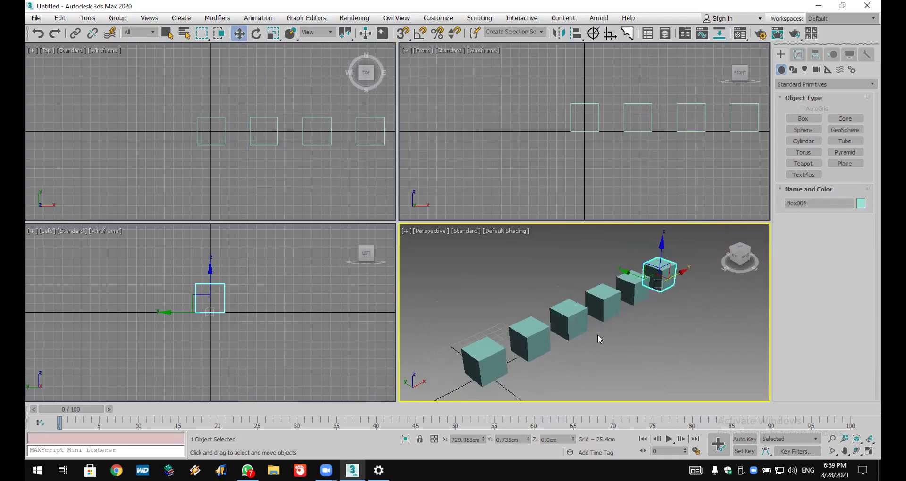
click(569, 322)
click(798, 54)
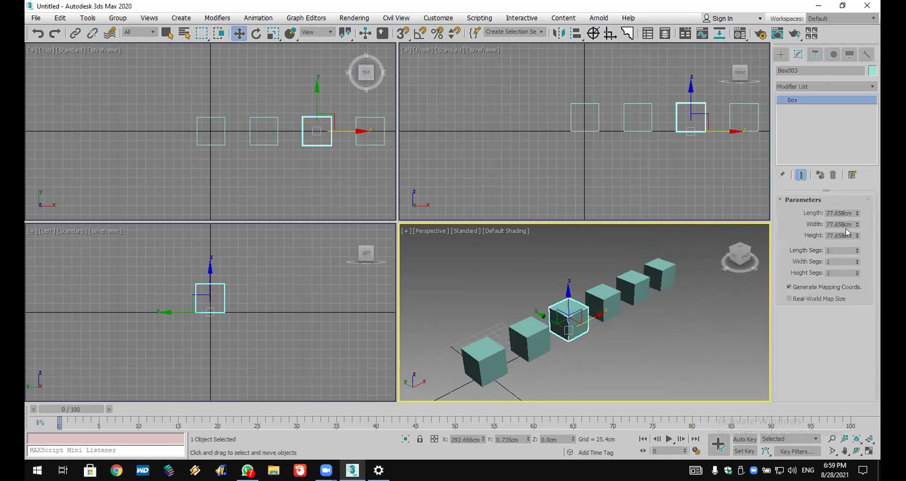
drag(857, 237, 29, 115)
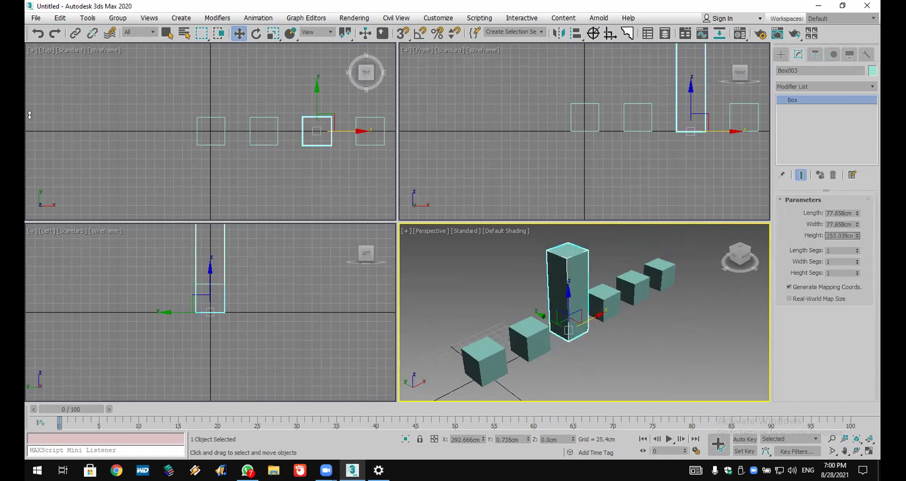
Step: Undo the height change and the row of independent copies, leaving only the original cube
click(39, 33)
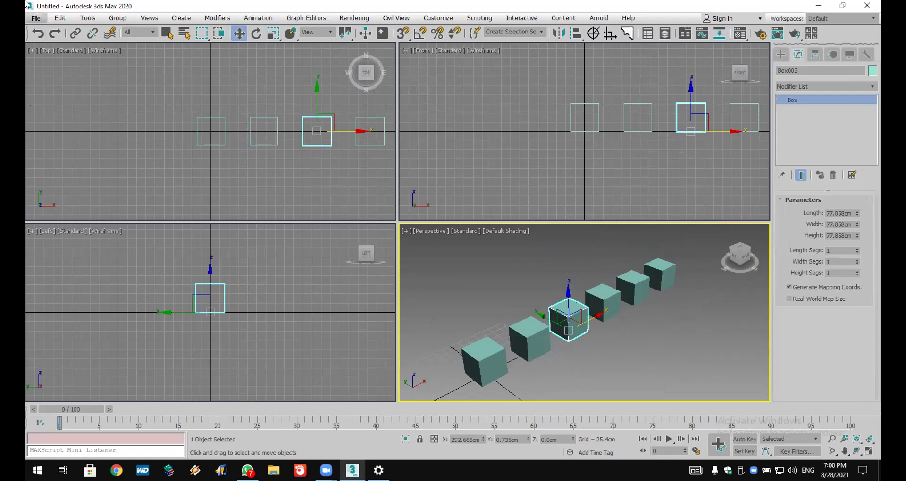
click(33, 36)
click(32, 37)
click(33, 36)
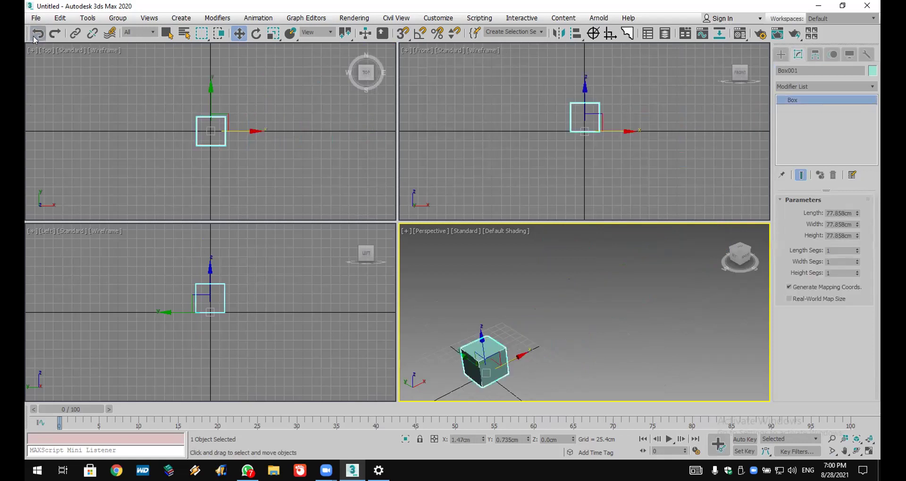
Step: Clone the cube along the X axis in the Top view, about 135 cm apart, making 5 copies of type Instance
click(239, 132)
shift+drag(238, 132, 287, 132)
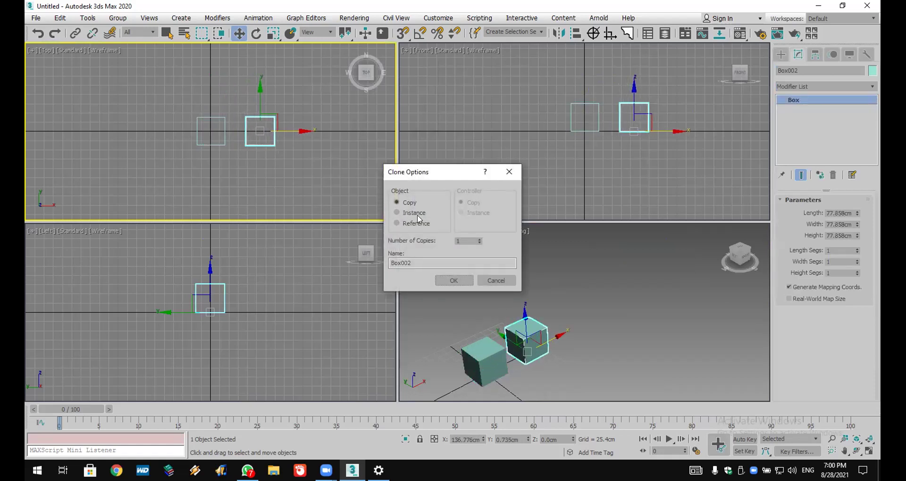
click(479, 240)
click(455, 280)
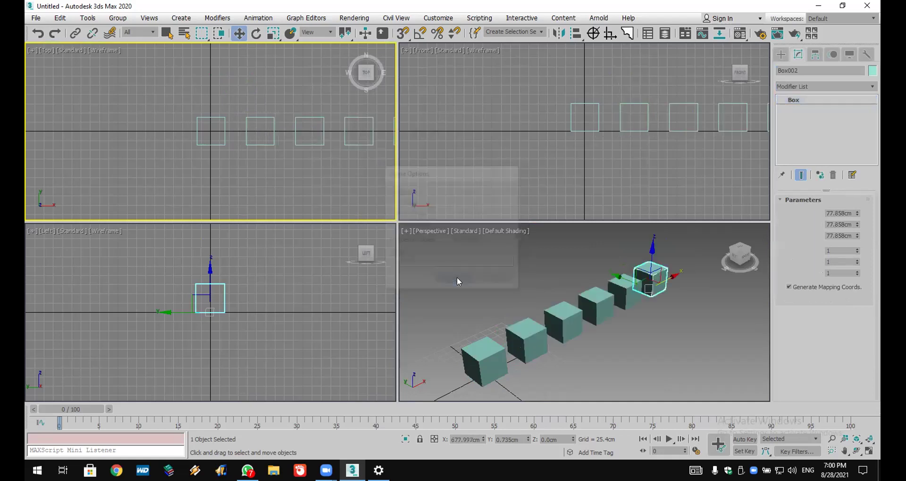
Step: Select the third cube in the instanced row and raise its height to about 189 cm
right_click(567, 321)
click(568, 320)
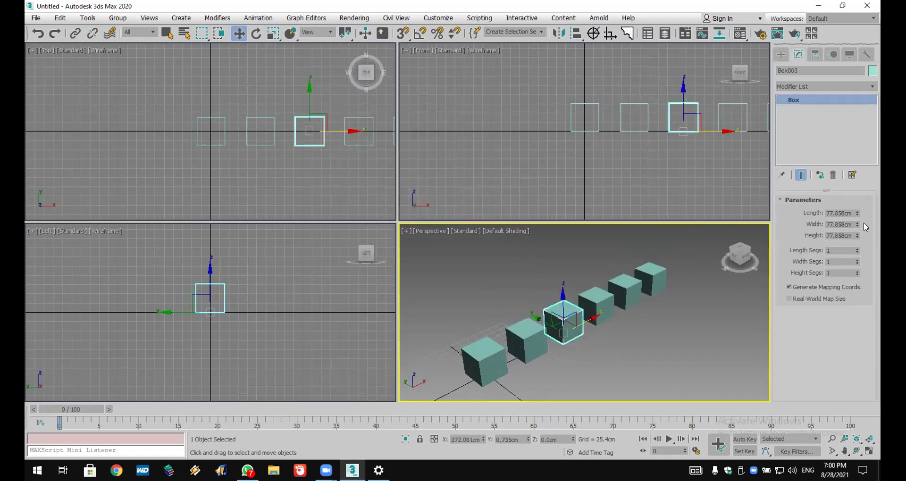
drag(857, 236, 857, 165)
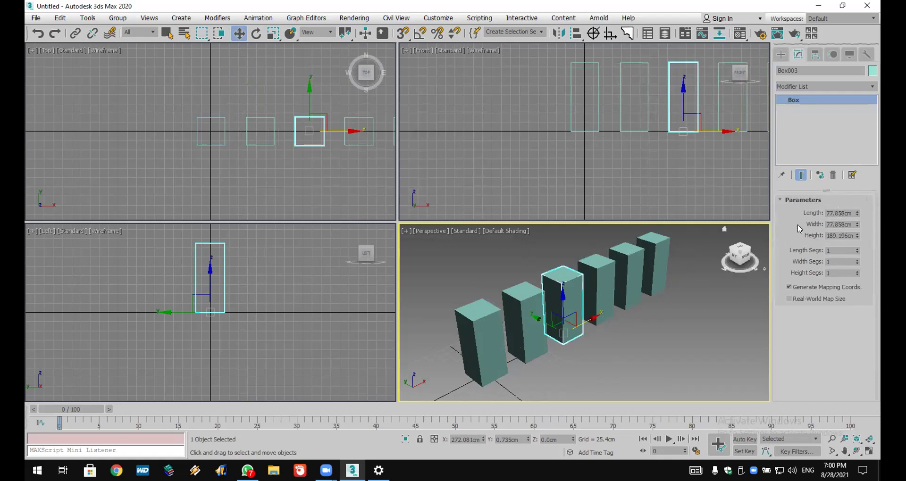
Step: Undo the instanced cubes' height change and their cloning, going back to the single original cube
middle_drag(291, 151, 200, 157)
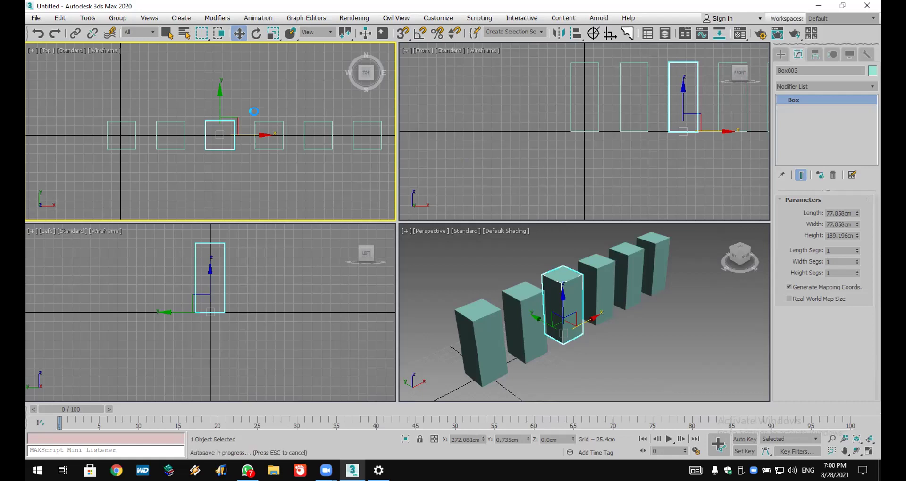
click(37, 36)
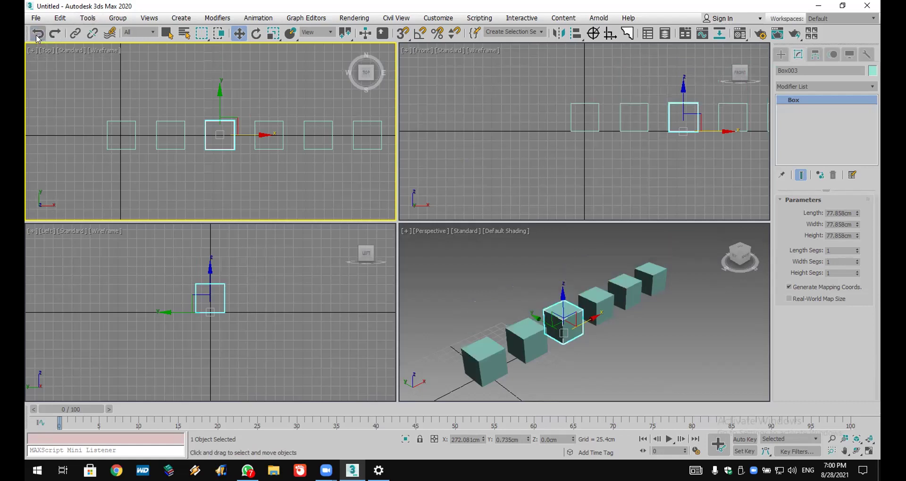
click(38, 36)
click(38, 36)
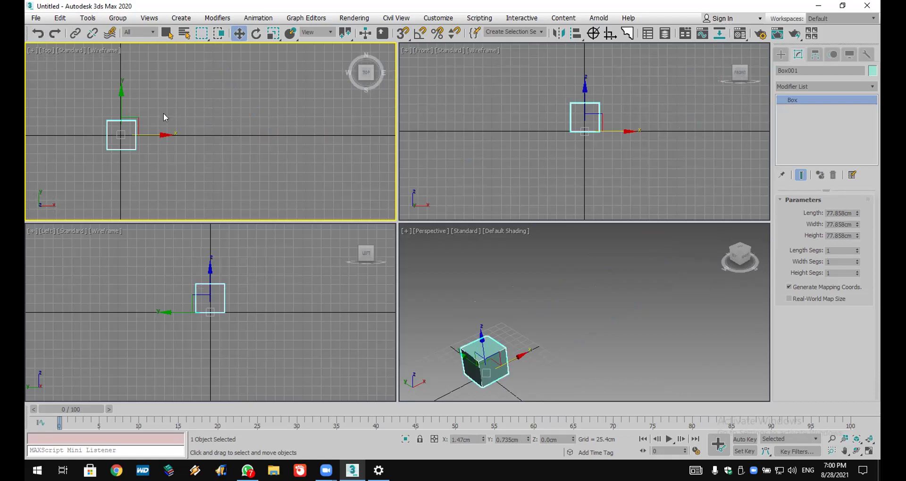
Step: Clone the cube along the X axis in the Top view, about 149 cm apart, making 4 copies of type Reference
shift+drag(159, 134, 230, 135)
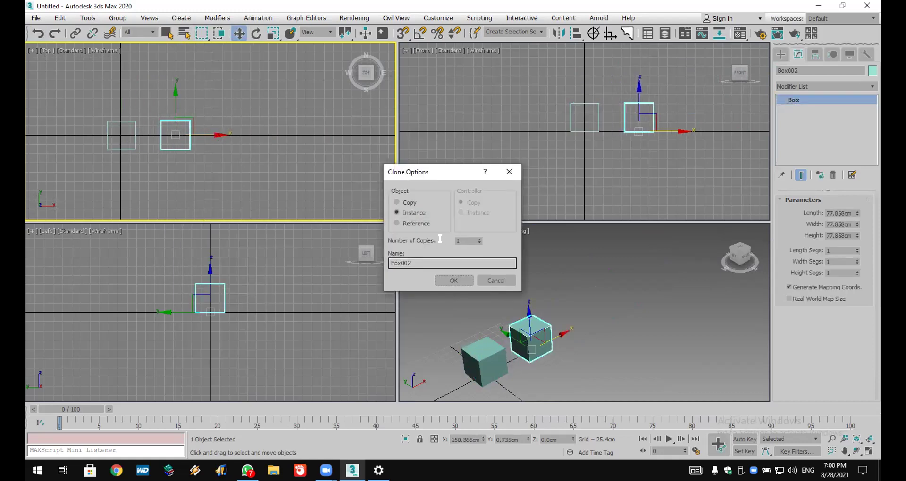
click(415, 222)
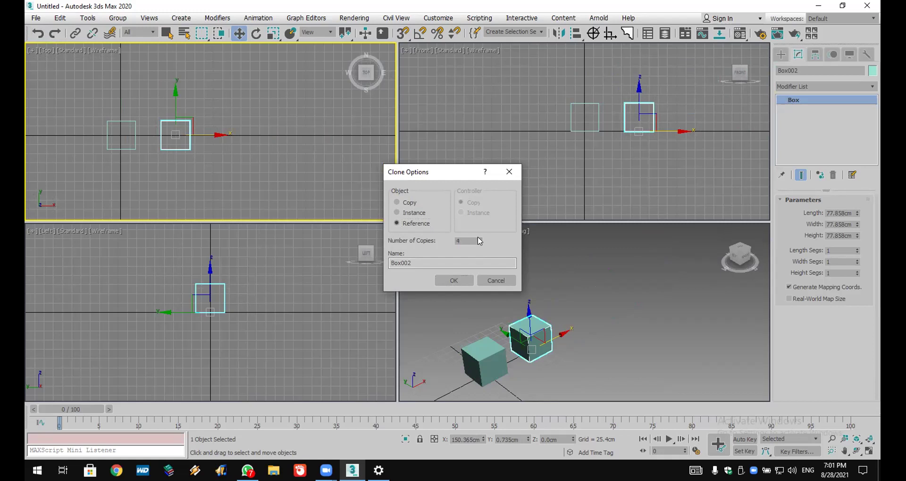
click(453, 281)
Step: Select the original cube at the origin and raise its height to about 163 cm
middle_click(494, 358)
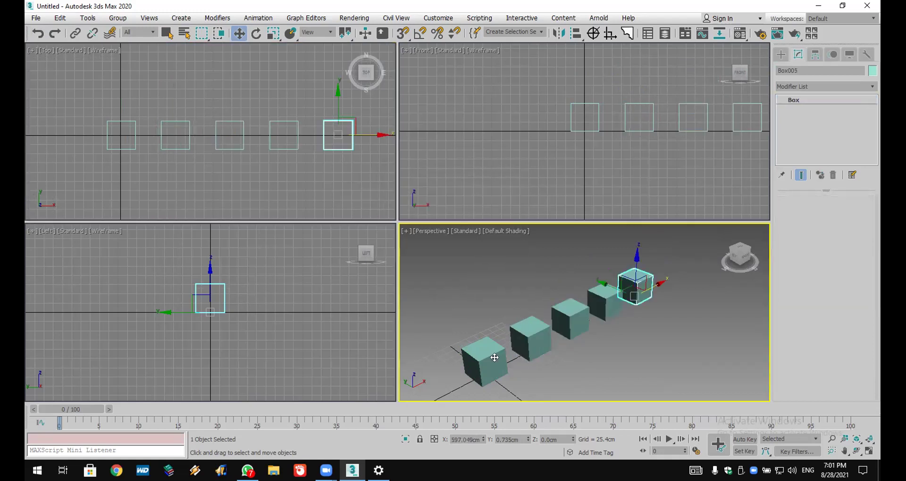
click(494, 358)
mouse_move(857, 224)
mouse_down()
mouse_move(857, 205)
mouse_move(856, 215)
mouse_up()
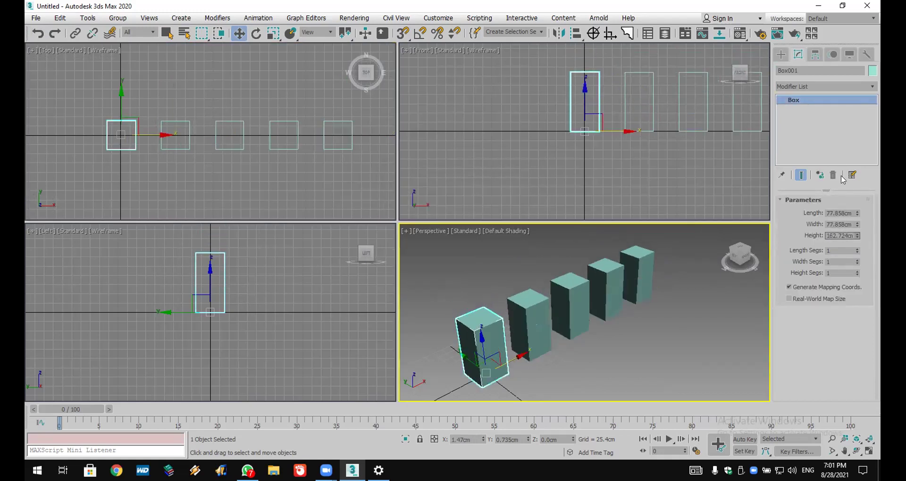
Step: Add an Edit Mesh modifier to the third box in the row, above its referenced Box base
click(568, 293)
middle_drag(632, 104, 575, 114)
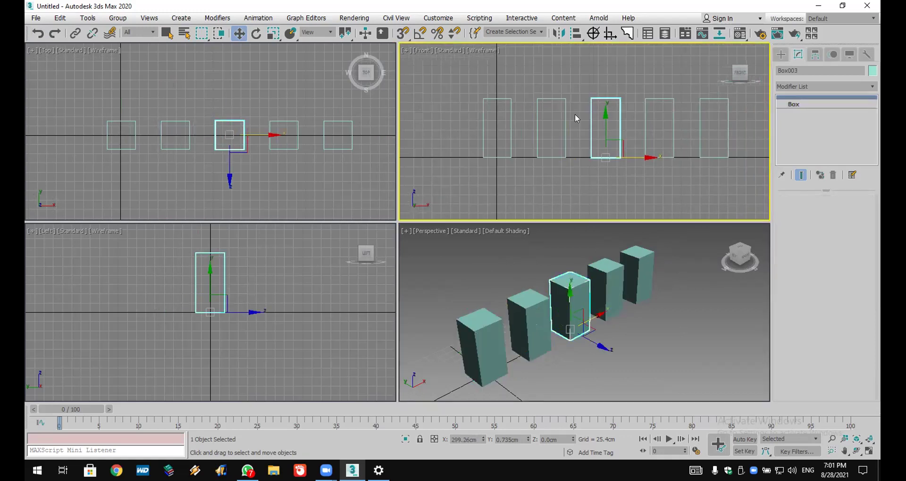
click(873, 88)
key(e)
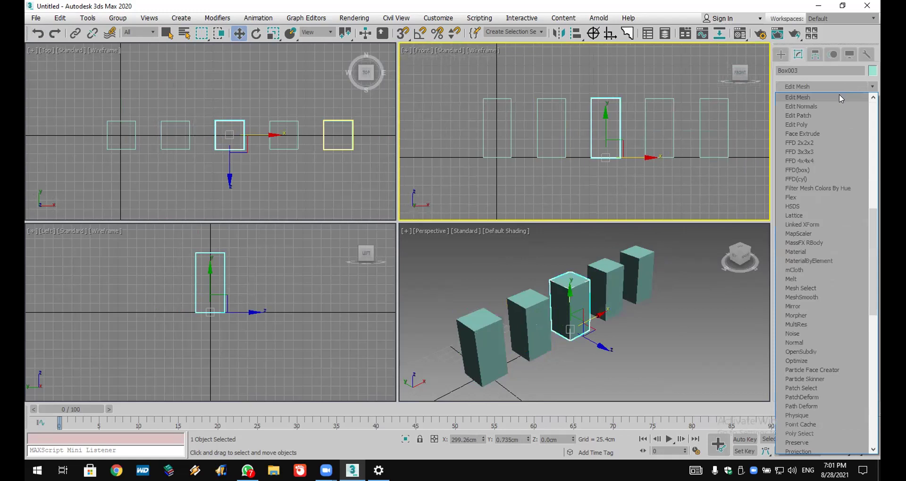
click(815, 98)
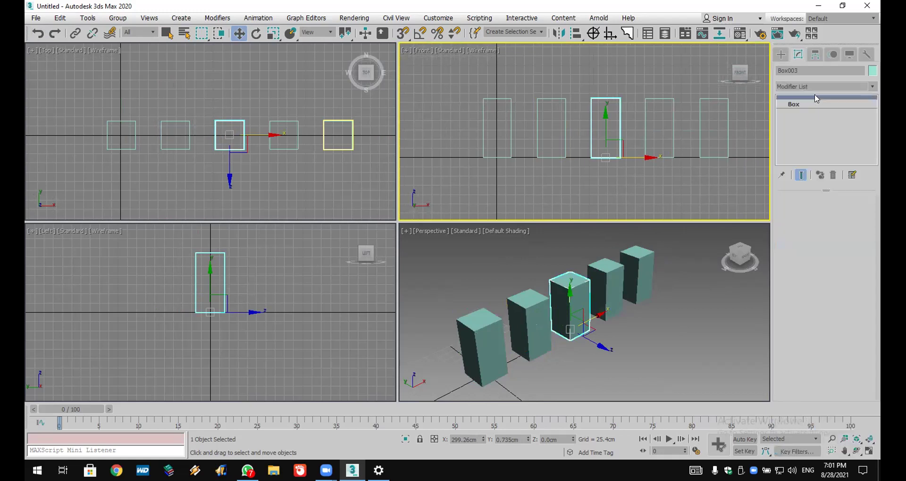
Step: Scale the third box's top vertices inward to form a pyramid, and leave vertex editing
click(812, 109)
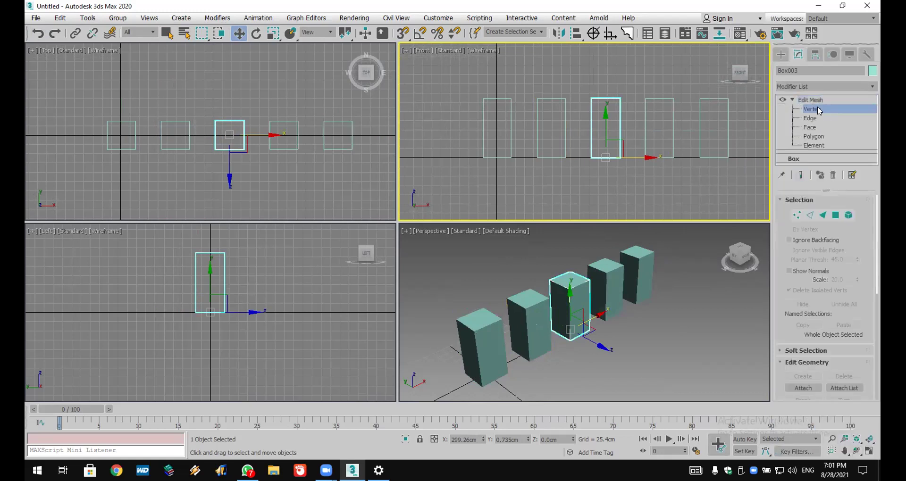
drag(581, 78, 662, 366)
click(273, 33)
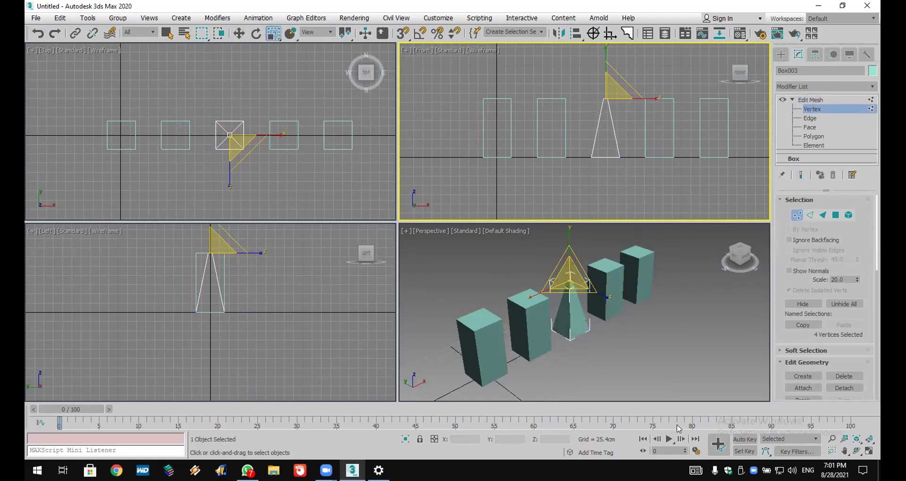
click(781, 54)
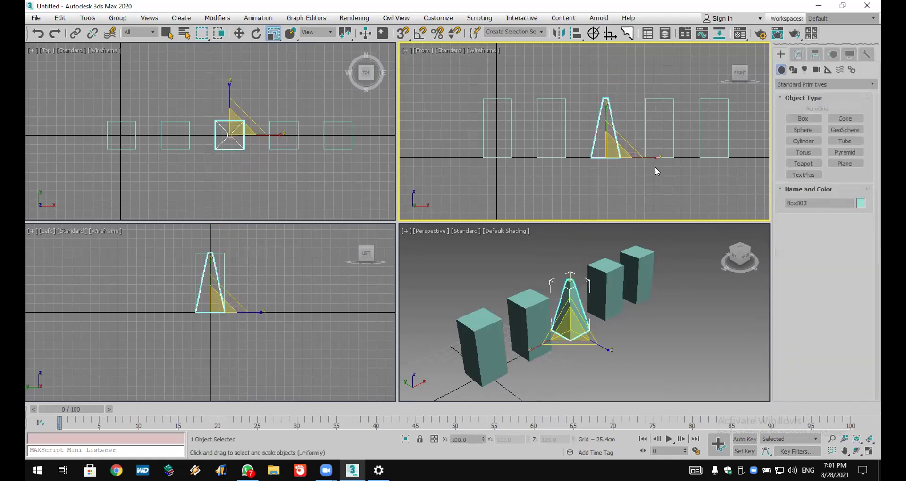
Step: Select the original box at the origin and set its height to about 107 cm
click(483, 353)
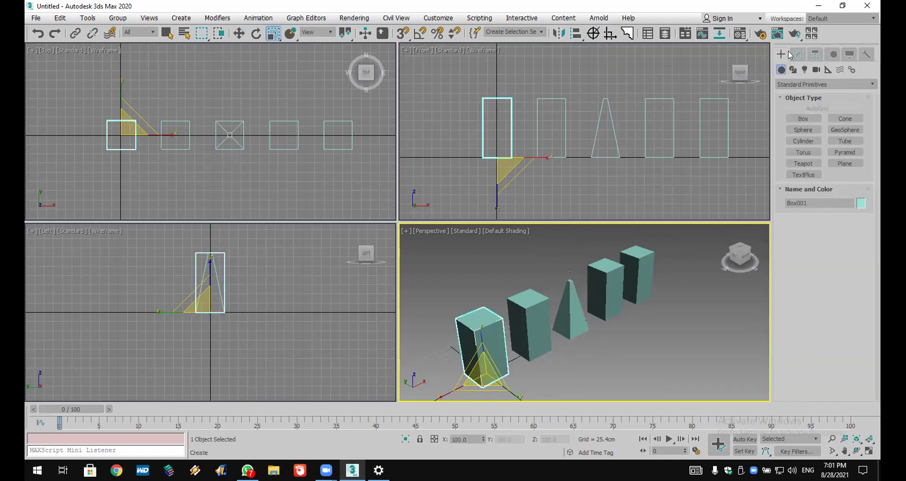
click(798, 54)
mouse_move(858, 237)
mouse_down()
mouse_move(859, 269)
mouse_move(858, 232)
mouse_move(861, 254)
mouse_up()
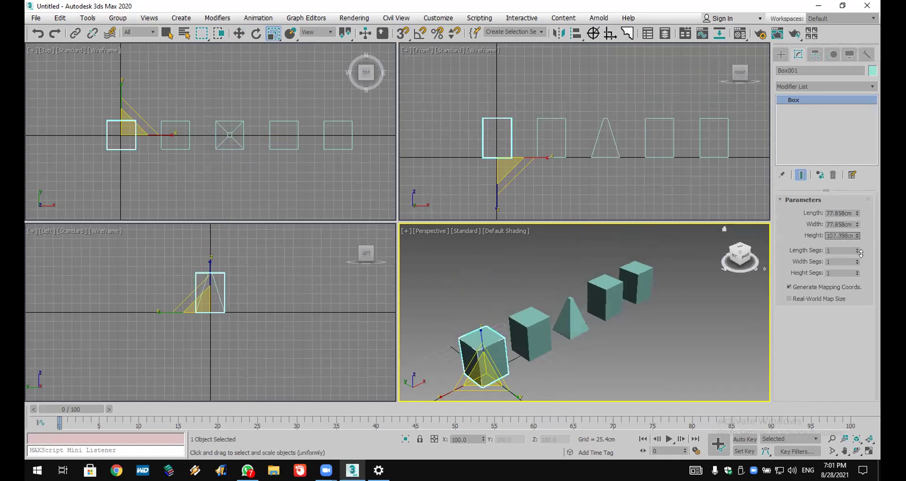
right_click(208, 132)
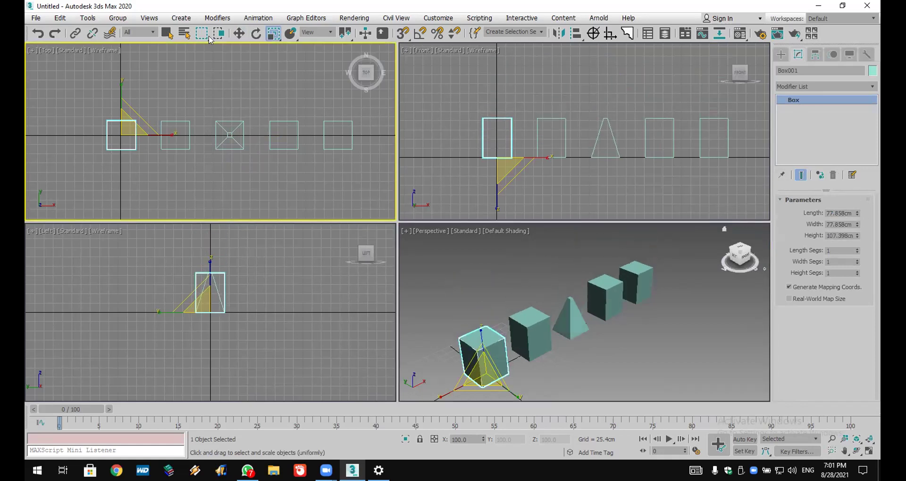
click(239, 33)
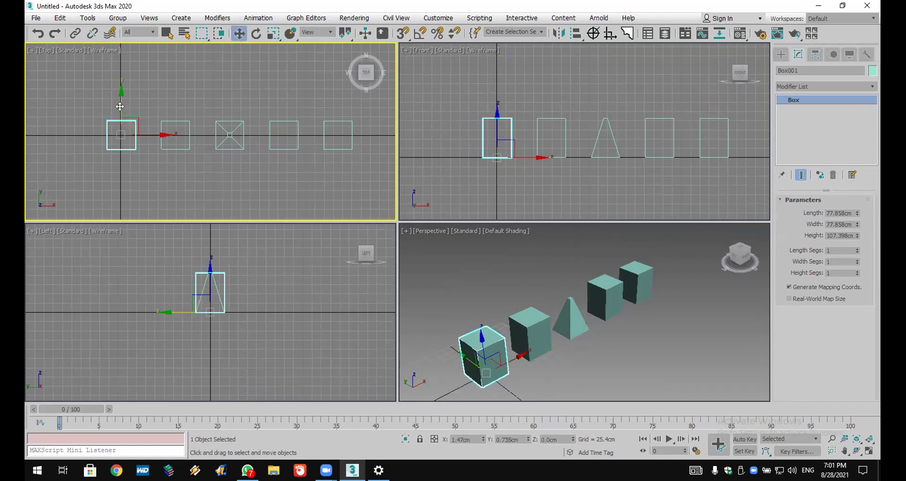
shift+drag(120, 106, 120, 60)
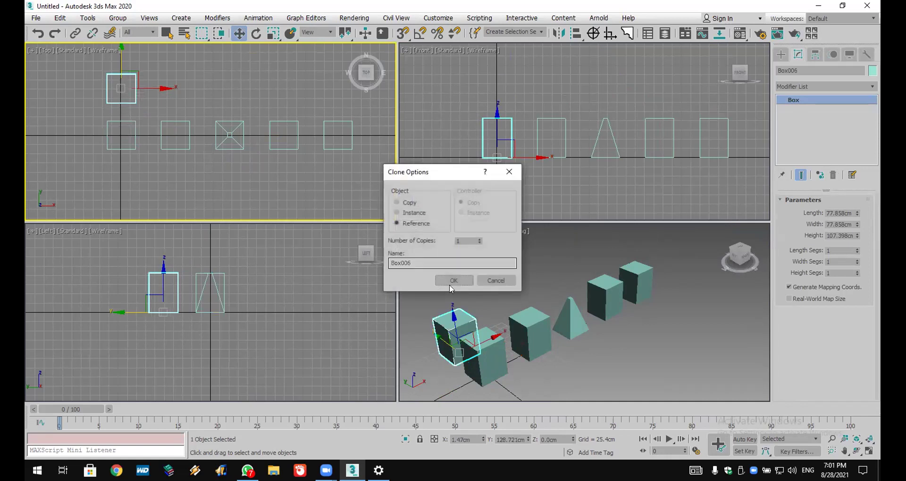
click(407, 204)
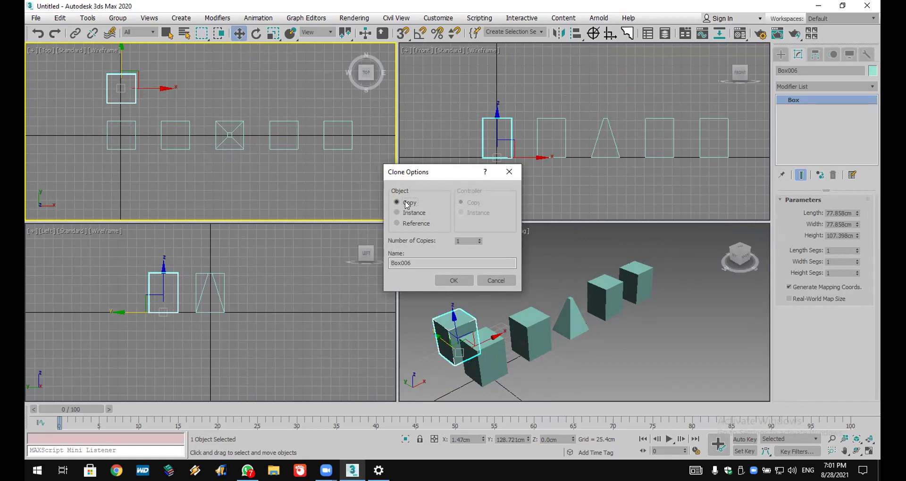
click(405, 214)
click(495, 280)
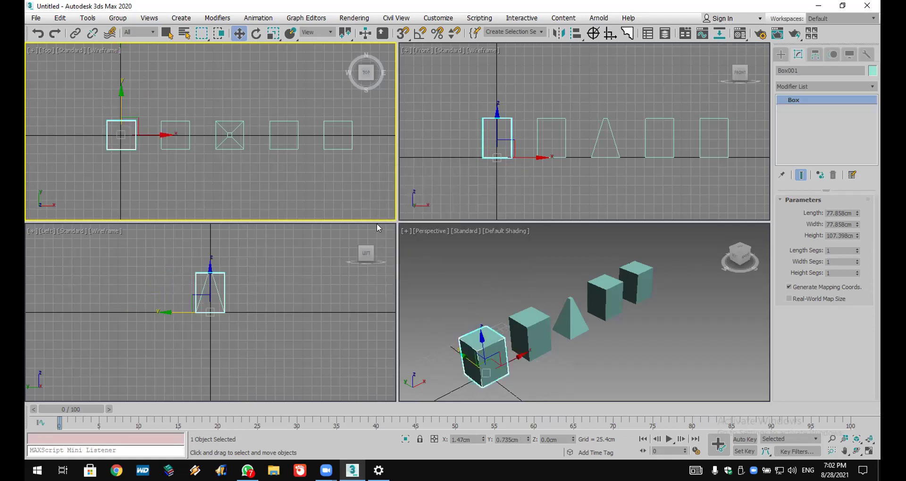
Step: Delete the four cloned boxes in the row, keeping only the original box at the origin
key(ctrl+a)
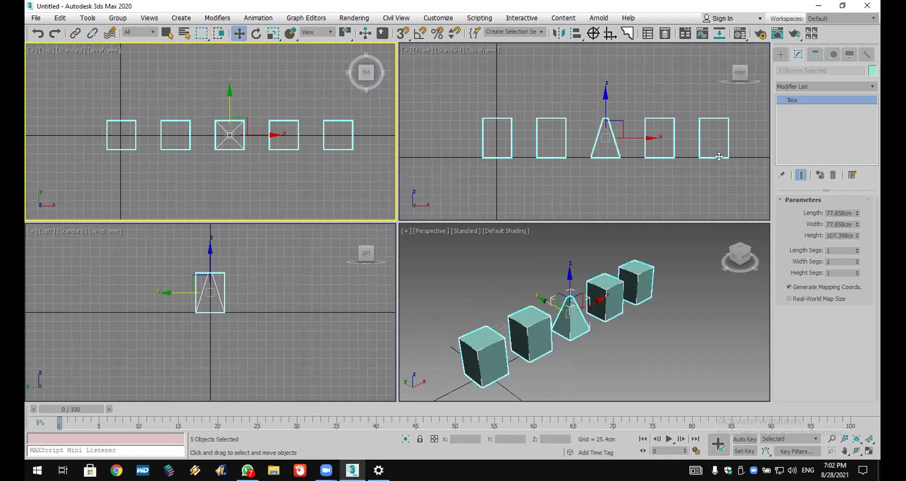
click(157, 96)
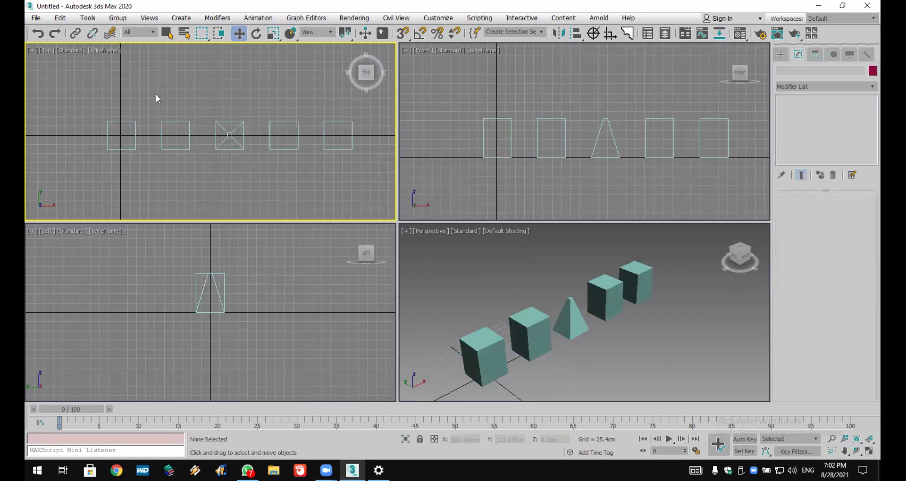
drag(302, 169, 373, 184)
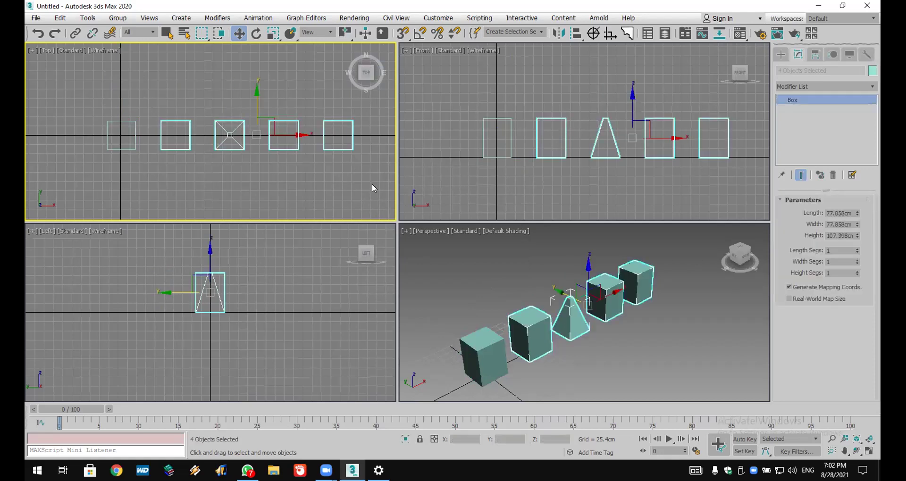
key(Delete)
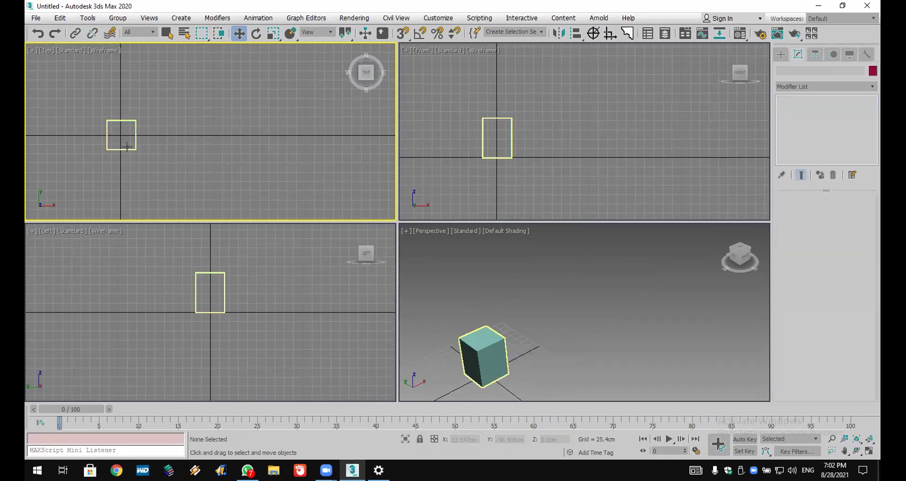
Step: Clone the original box along X as six references, and compare the modifier stacks of the original and its first two clones
click(127, 149)
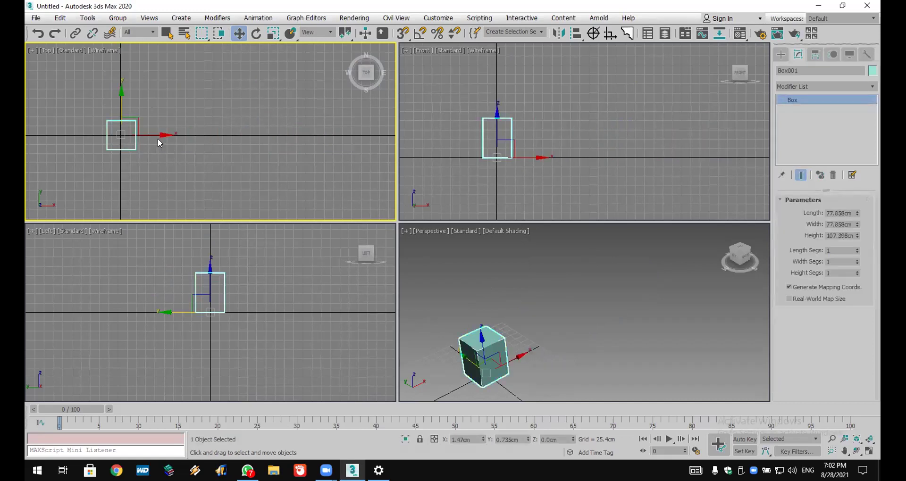
shift+drag(157, 135, 217, 136)
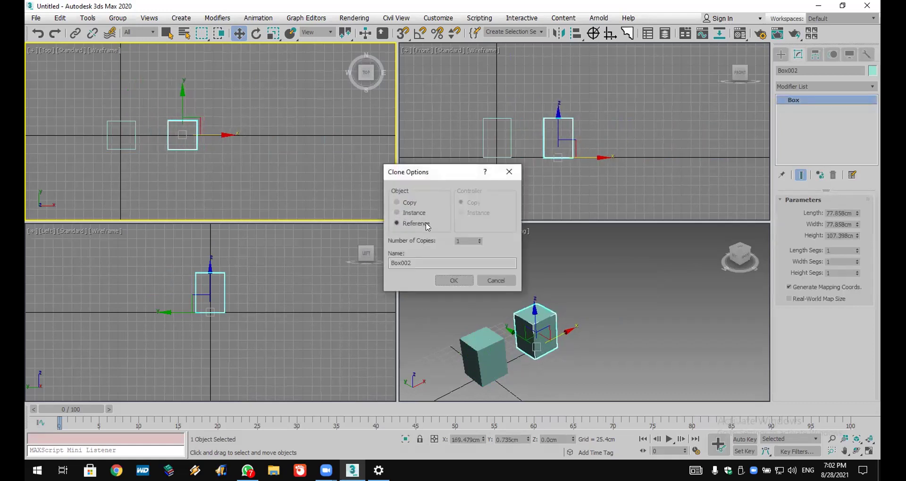
drag(480, 242, 482, 248)
click(466, 280)
click(467, 279)
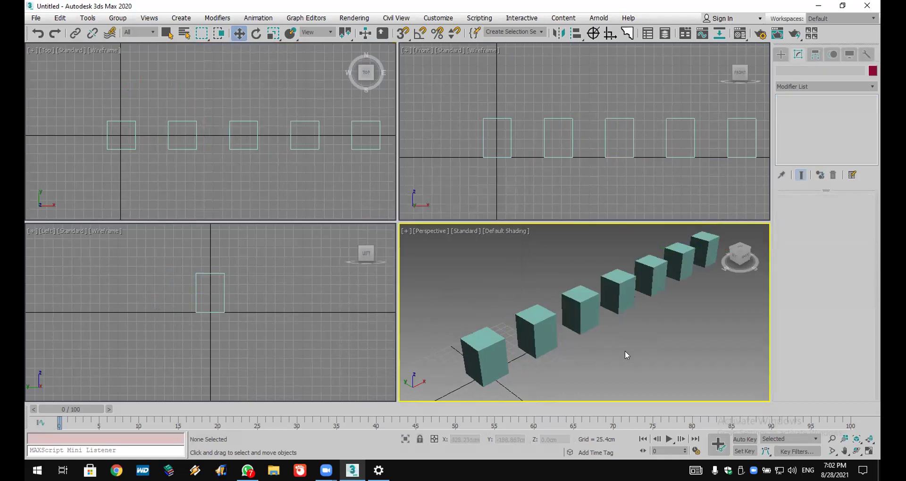
click(497, 365)
click(497, 365)
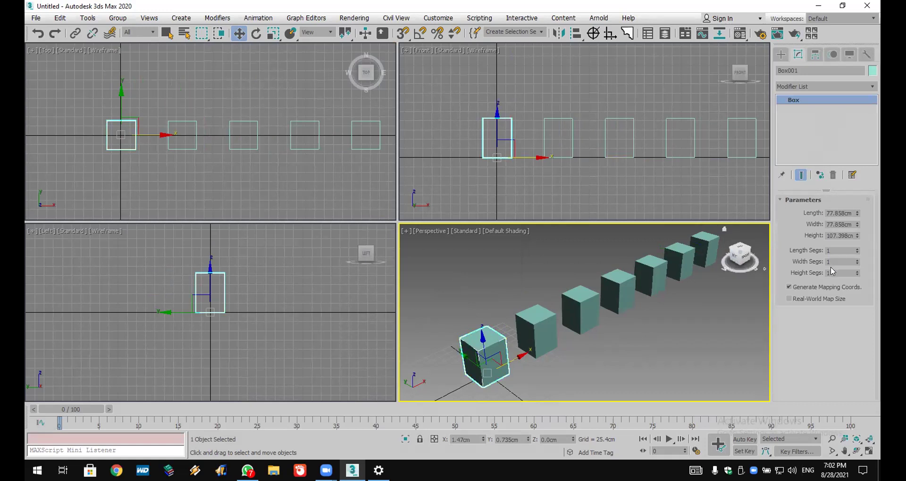
click(531, 324)
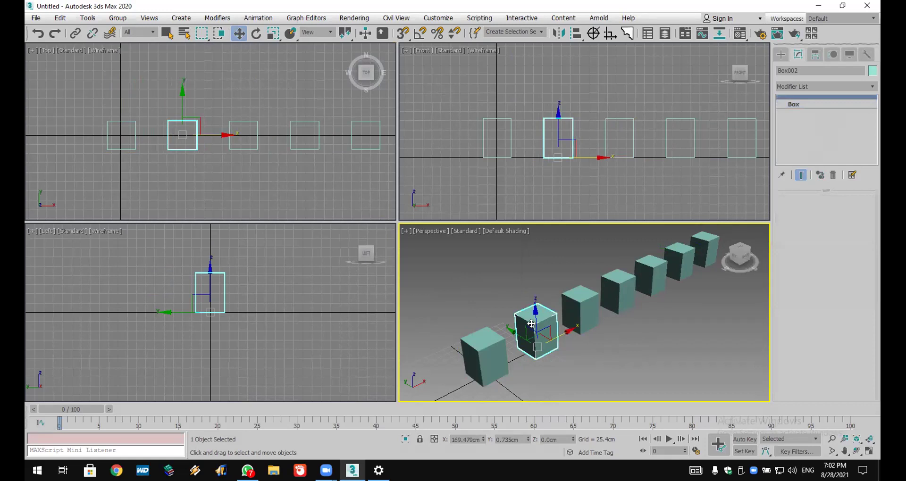
click(579, 309)
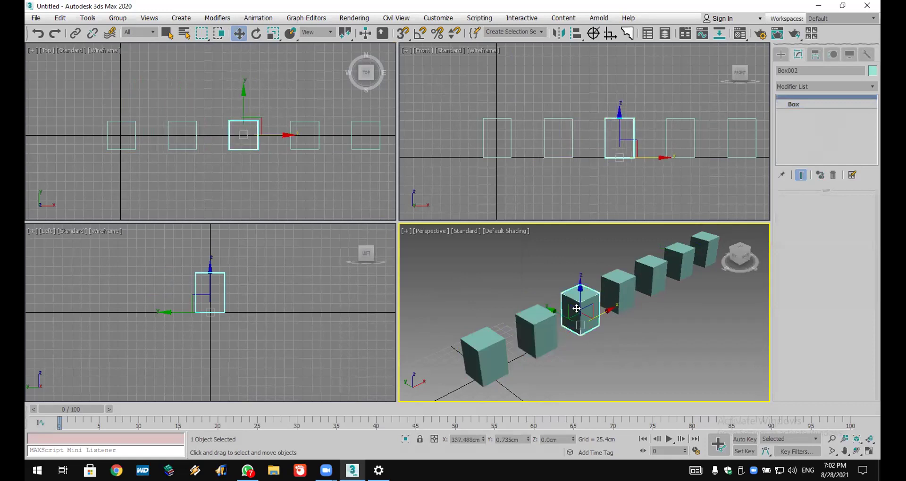
click(488, 341)
Step: Undo the reference cloning so that only the original box remains
key(ctrl+z)
key(ctrl+z)
key(ctrl+z)
key(ctrl+z)
key(ctrl+z)
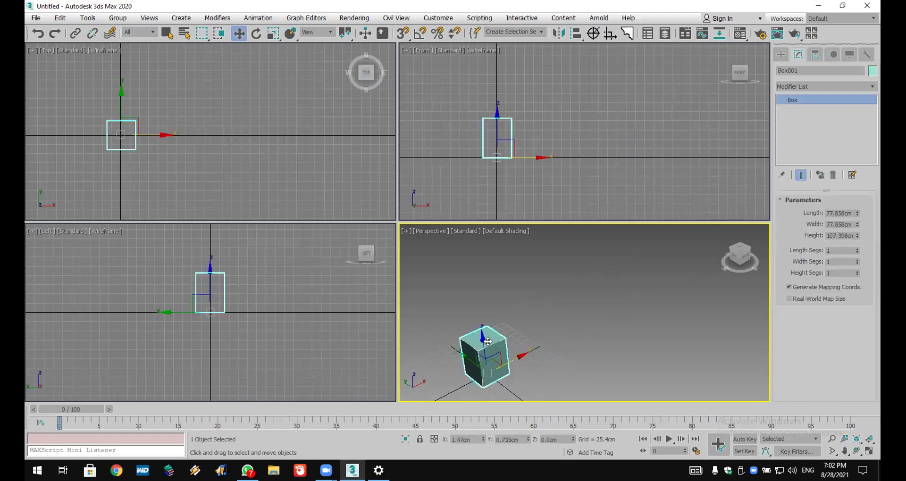
Step: Clone the original box along X as four instances spaced about 174 cm apart
click(150, 134)
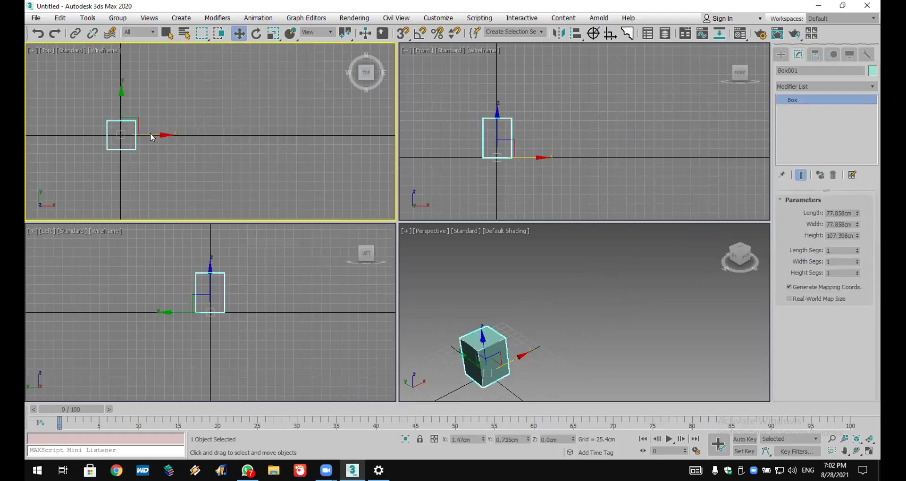
shift+drag(150, 134, 217, 133)
click(397, 213)
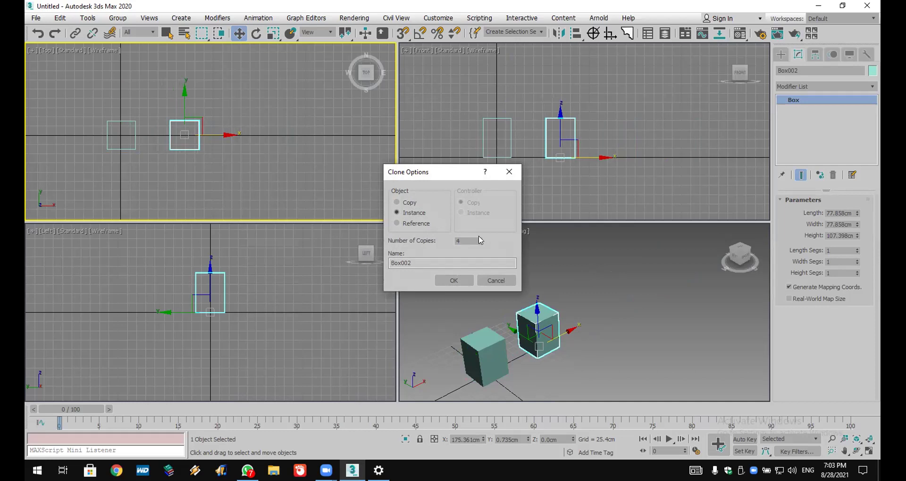
click(458, 280)
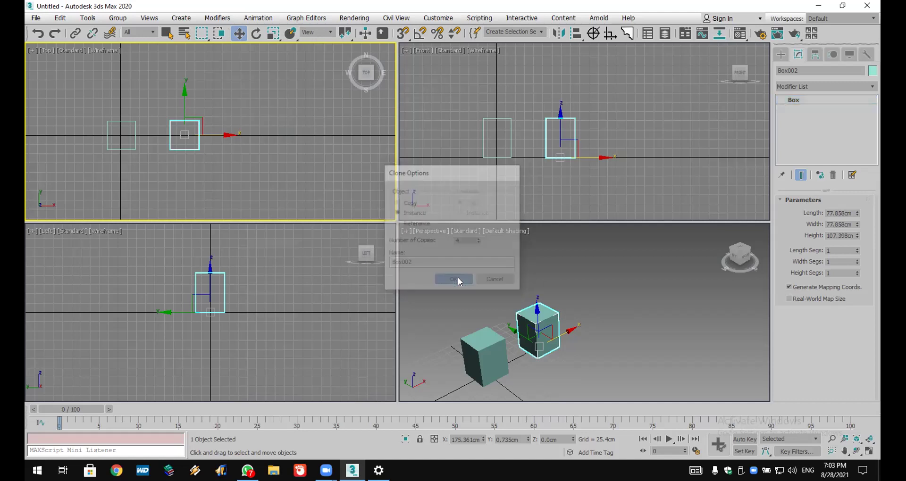
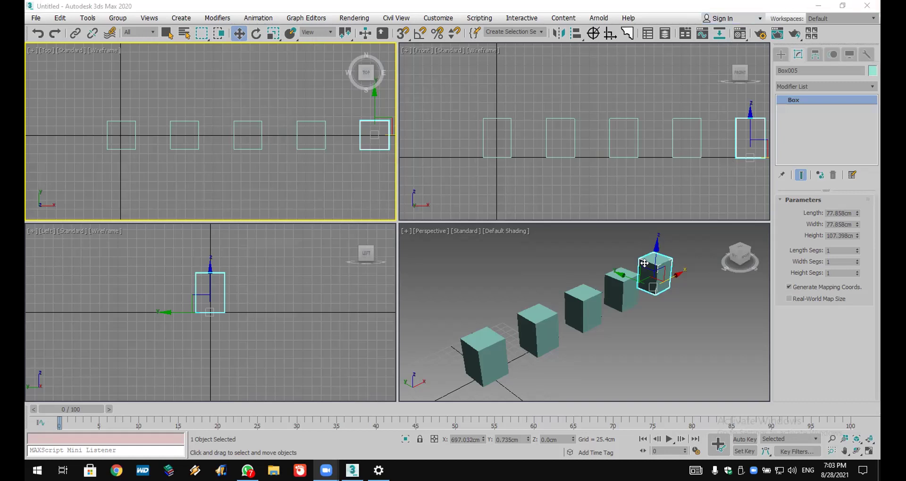
Step: Select the second box in the row and raise its height to about 152 cm
click(610, 355)
click(489, 339)
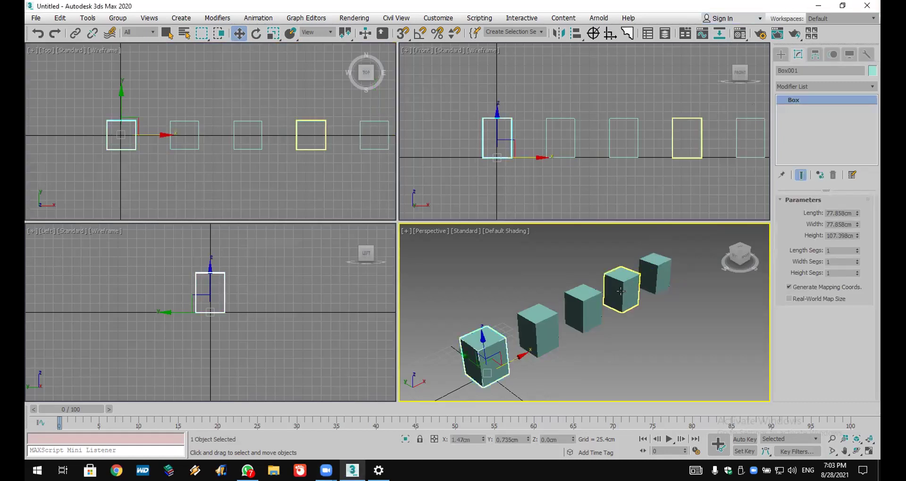
click(538, 330)
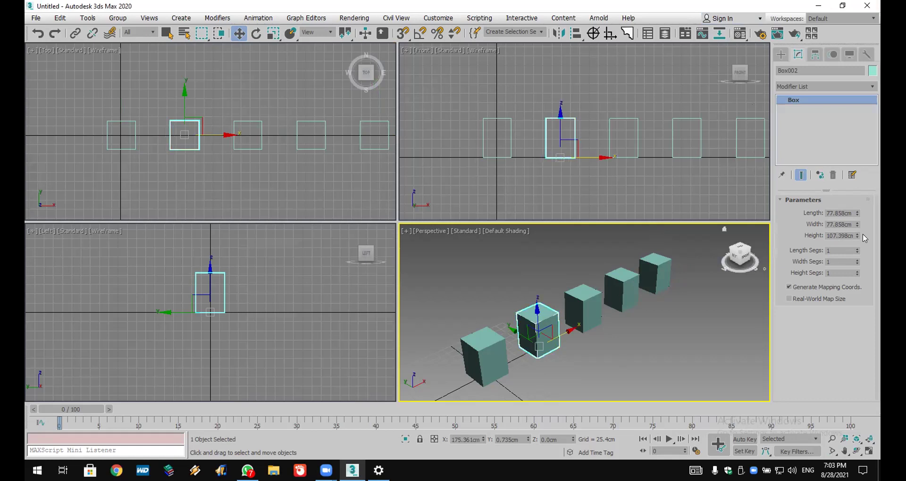
mouse_move(858, 236)
mouse_down()
mouse_move(857, 189)
mouse_move(855, 238)
mouse_up()
Step: Make the third box in the row unique and reduce its height to about 42 cm
click(589, 299)
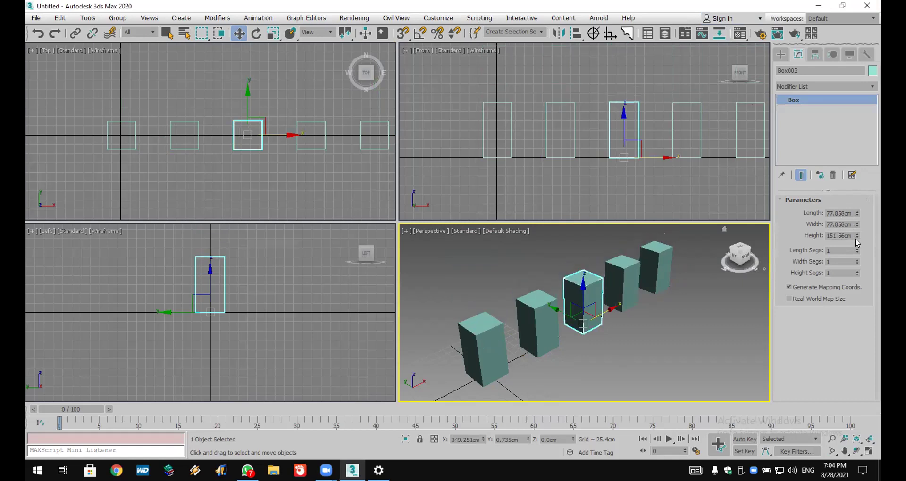
click(821, 175)
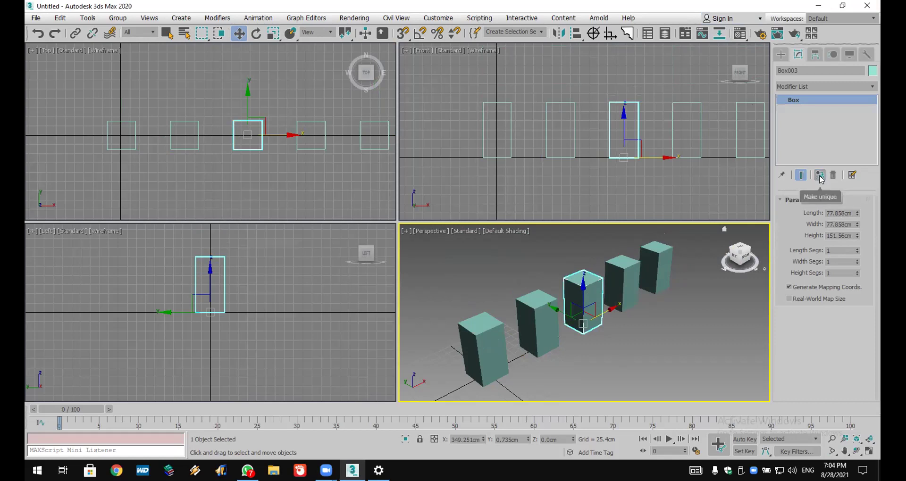
click(622, 327)
click(584, 307)
drag(857, 236, 830, 274)
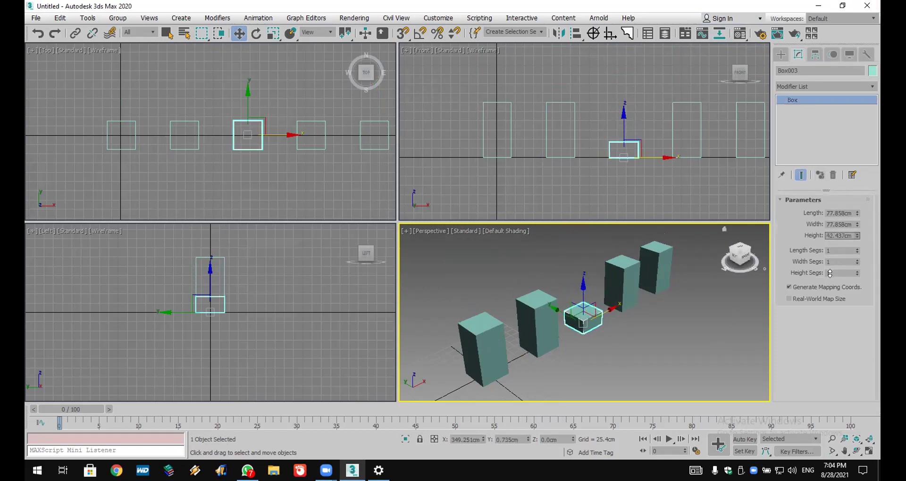
click(655, 373)
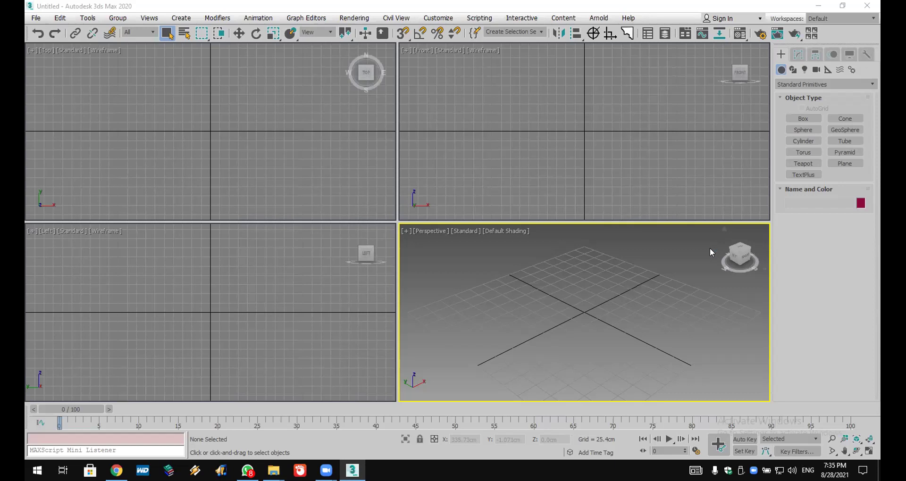
Step: Create a cylinder at the origin in the Top view, about 170 cm in radius and 10 cm high, with 8 sides
click(809, 143)
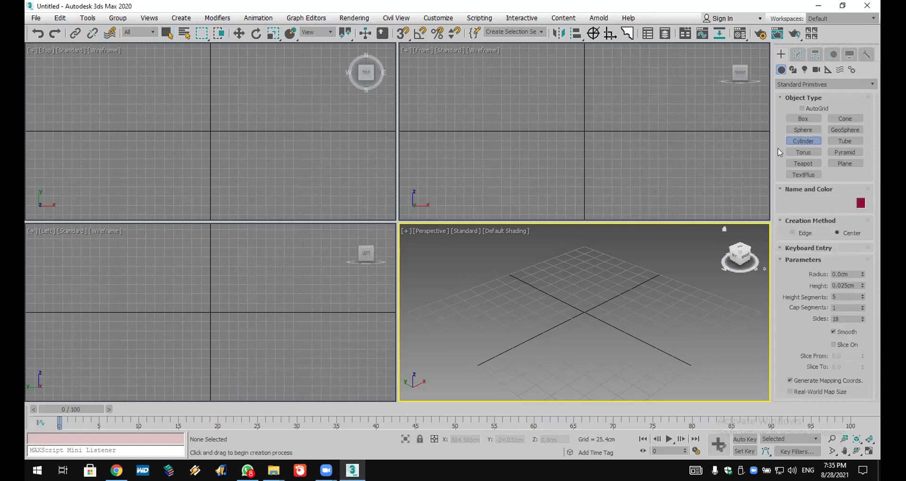
drag(204, 129, 237, 182)
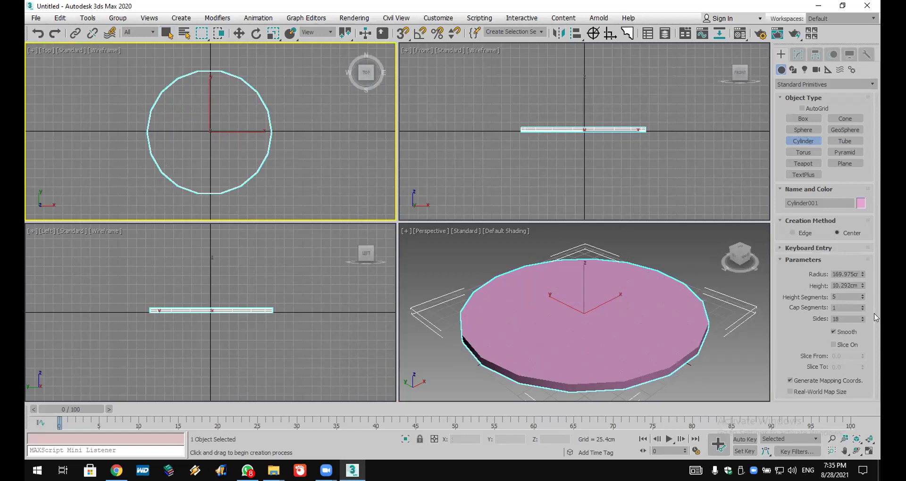
double_click(836, 319)
text(16)
text(8)
key(Return)
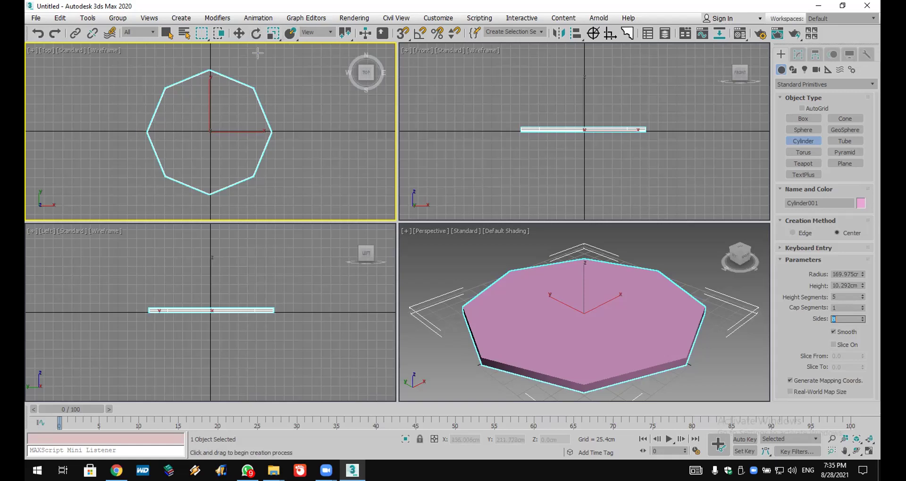
Step: Rotate the octagonal cylinder to an absolute Z angle of 22.5 degrees
click(256, 34)
right_click(256, 34)
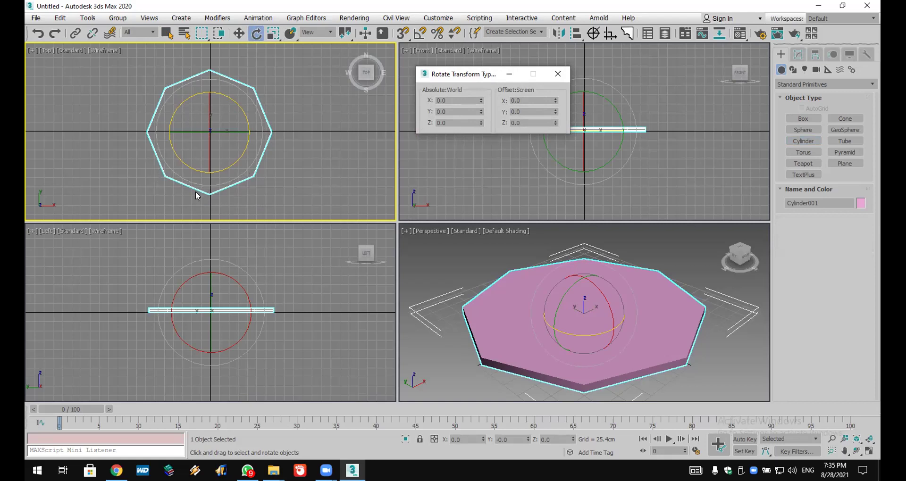
drag(447, 123, 399, 124)
text(22.5)
key(Return)
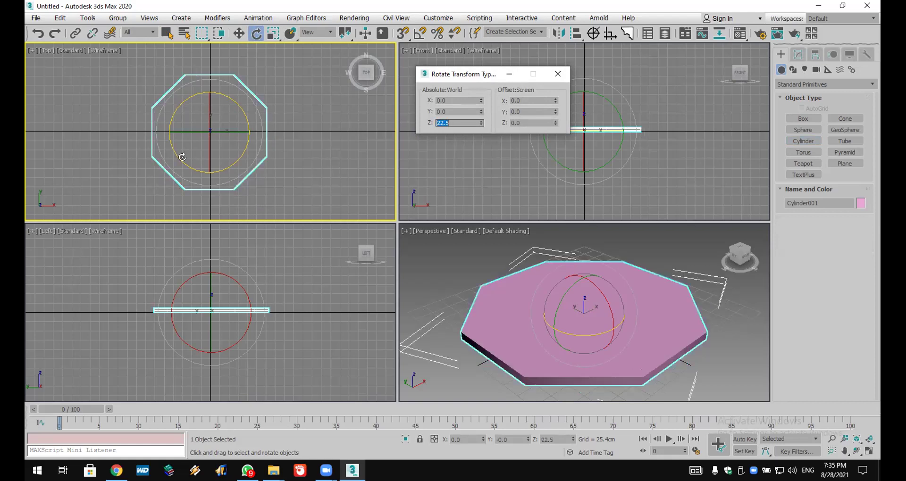
Step: Draw a box about 130 cm wide, 9 cm long and 5 cm high just inside the octagon's front edge, and close the transform dialog
scroll(196, 199, up, 8)
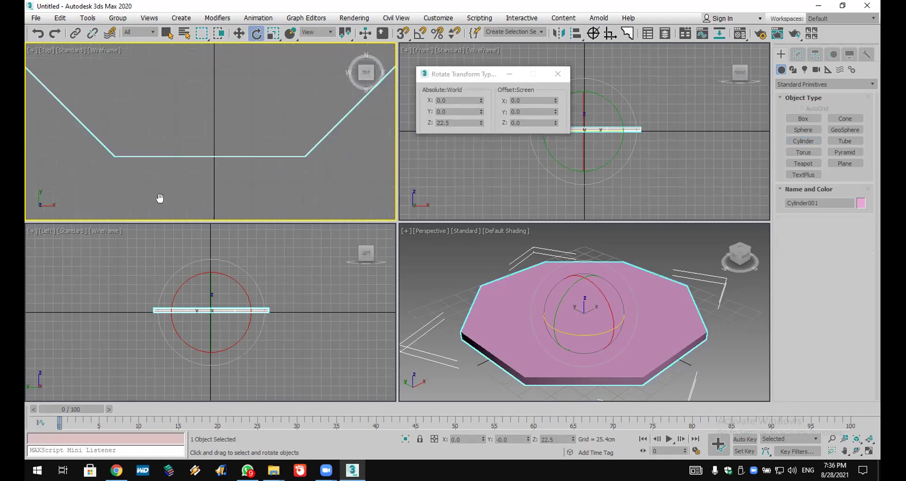
click(795, 119)
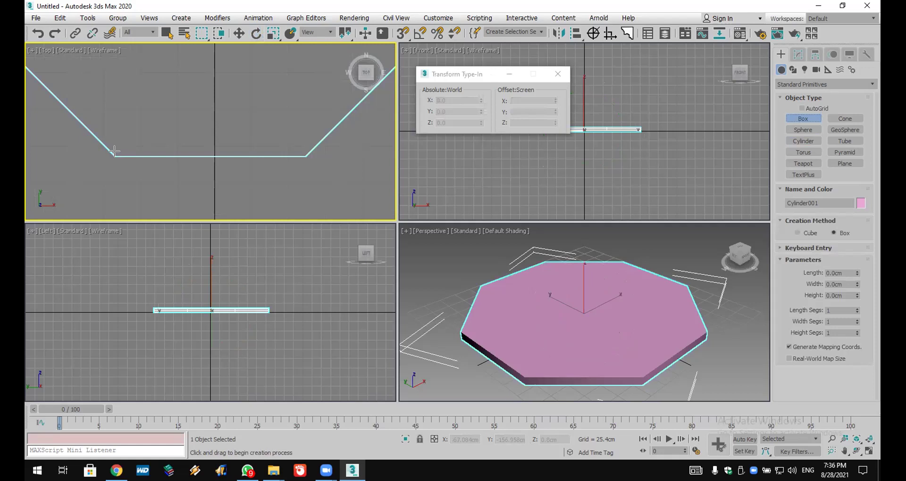
drag(114, 153, 302, 136)
click(303, 133)
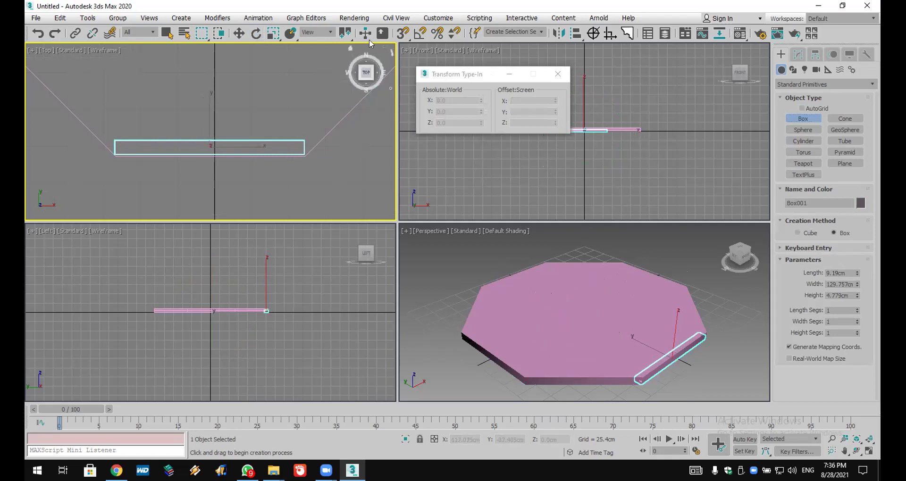
click(558, 74)
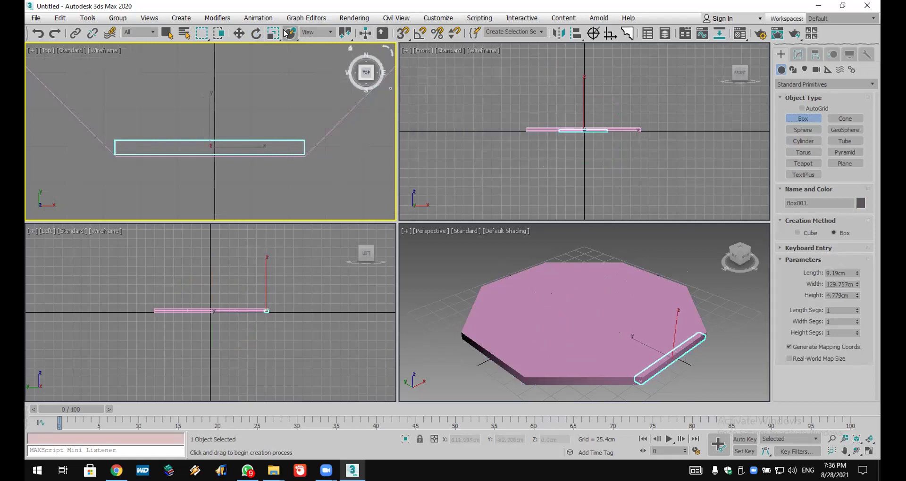
Step: Raise the edge box about 22 cm so that it floats above the octagonal base
click(238, 33)
right_click(565, 95)
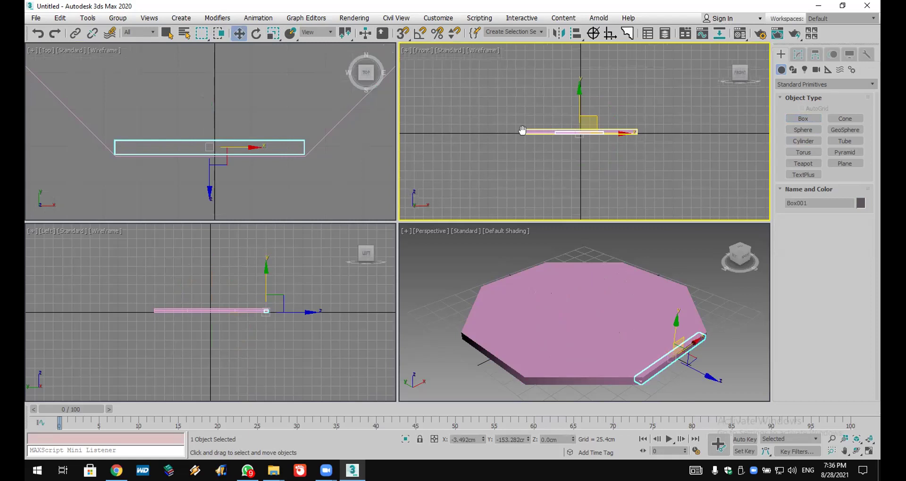
drag(585, 95, 581, 94)
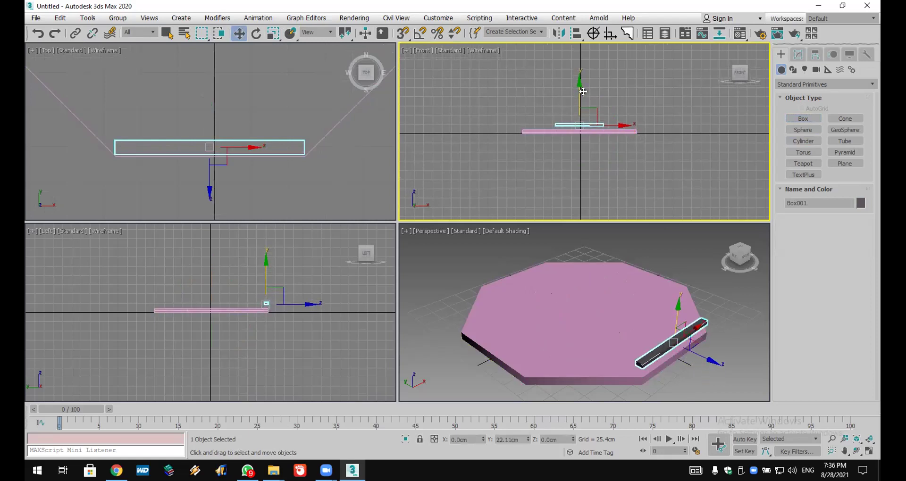
Step: Create a thin cylinder about 2.2 cm in radius and 45 cm high near one end of the box in the Top view
scroll(570, 141, up, 3)
middle_drag(567, 162, 564, 196)
click(803, 141)
scroll(132, 148, up, 2)
scroll(132, 148, down, 2)
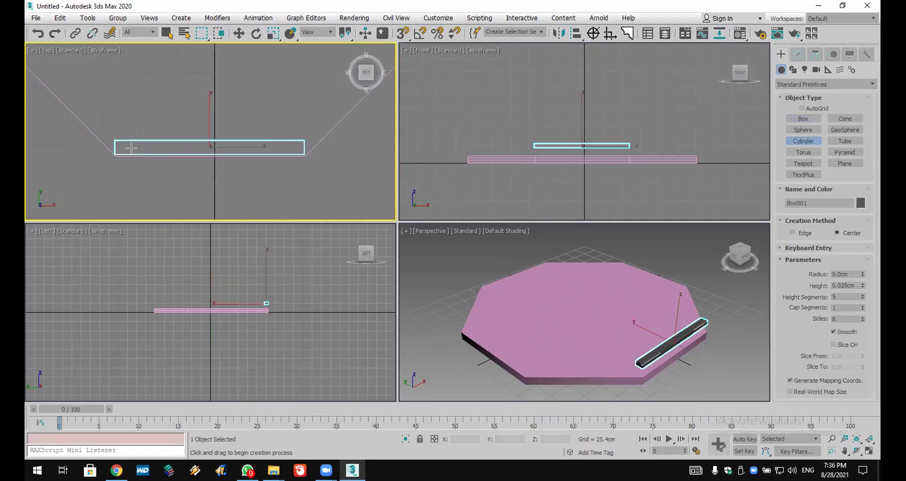
drag(128, 146, 133, 147)
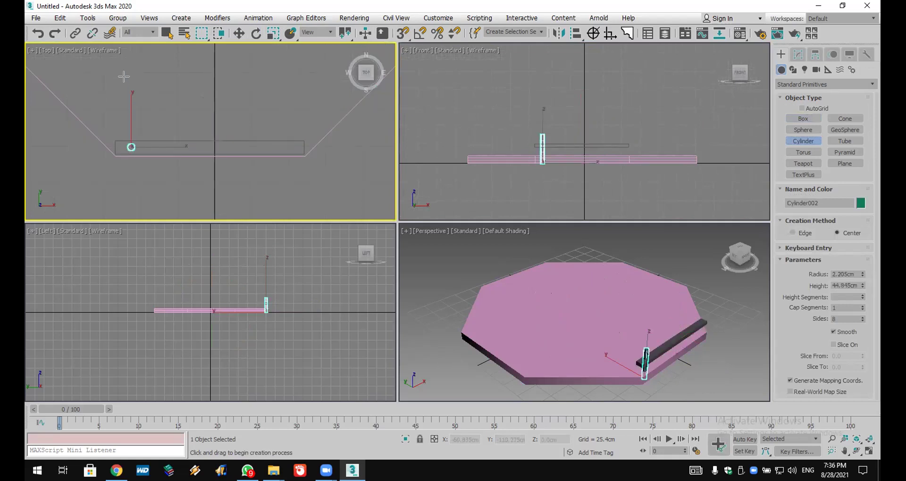
Step: Move the thin cylinder up about 26.6 cm in the Front view so it stands on the box rail
click(239, 33)
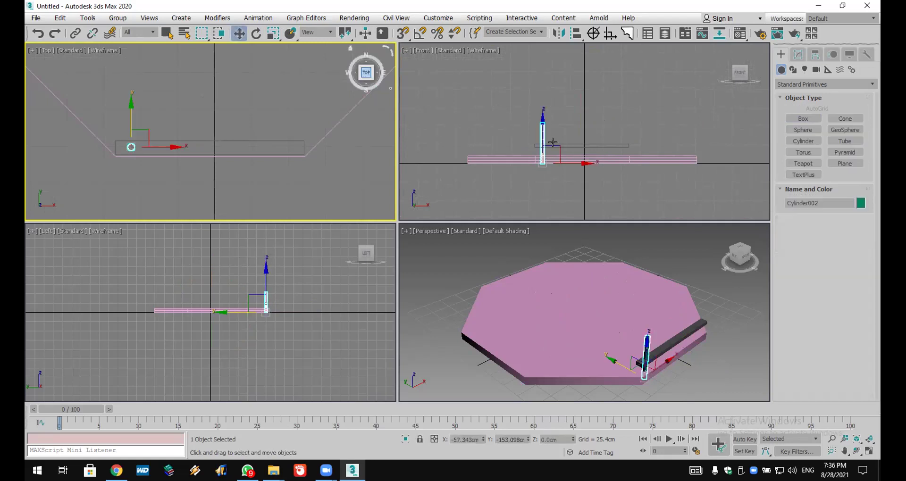
right_click(553, 141)
drag(543, 122, 543, 103)
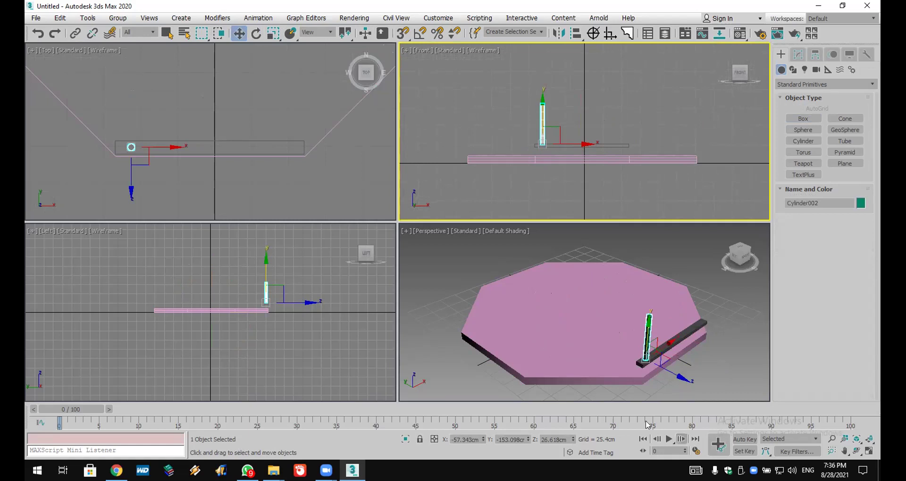
Step: Clone the thin cylinder along the rail as 5 evenly spaced independent copies
shift+drag(576, 144, 594, 146)
click(480, 240)
click(479, 239)
click(480, 239)
click(480, 240)
click(396, 203)
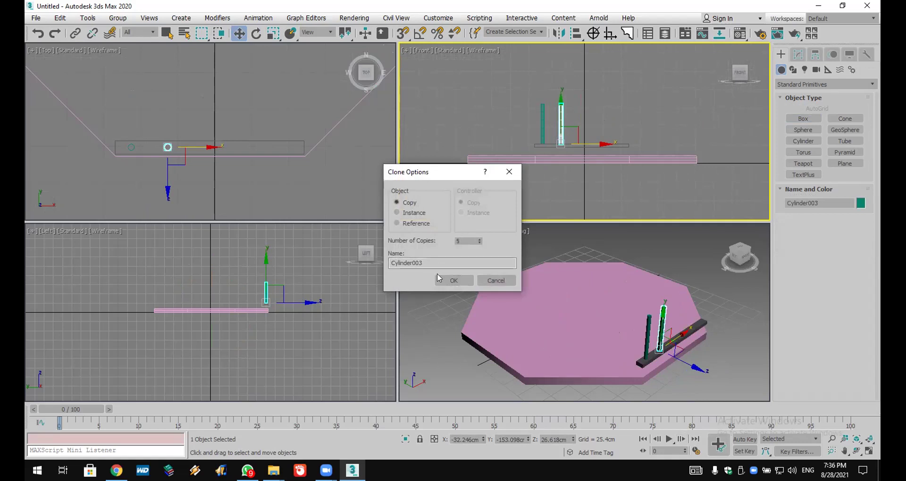
click(453, 280)
Step: Delete the surplus end cylinder and shift the remaining five together so they are centred on the rail
key(Delete)
drag(647, 95, 538, 123)
drag(620, 122, 622, 121)
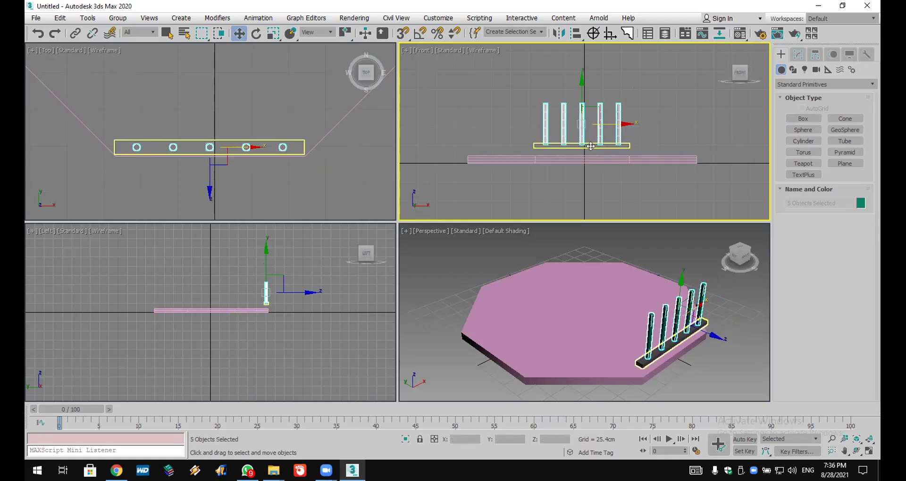
Step: Copy the bottom rail straight up to the top of the five balusters
click(590, 146)
shift+drag(583, 119, 581, 74)
click(454, 281)
Step: Select both rails and the five balusters and group them as Group001
drag(531, 86, 659, 148)
scroll(255, 163, down, 3)
scroll(253, 168, down, 4)
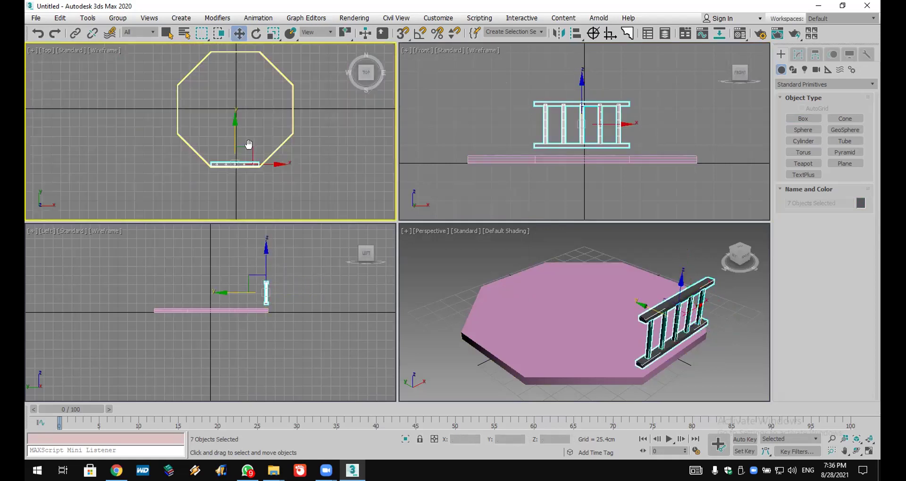
click(117, 17)
click(125, 33)
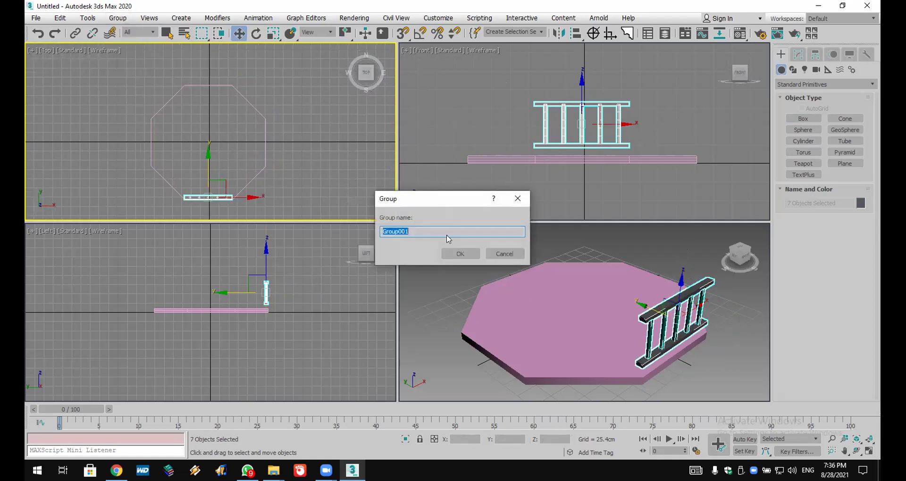
click(465, 257)
Step: Move only the railing group's pivot to the centre of the octagonal base, using pivot snapping
click(815, 54)
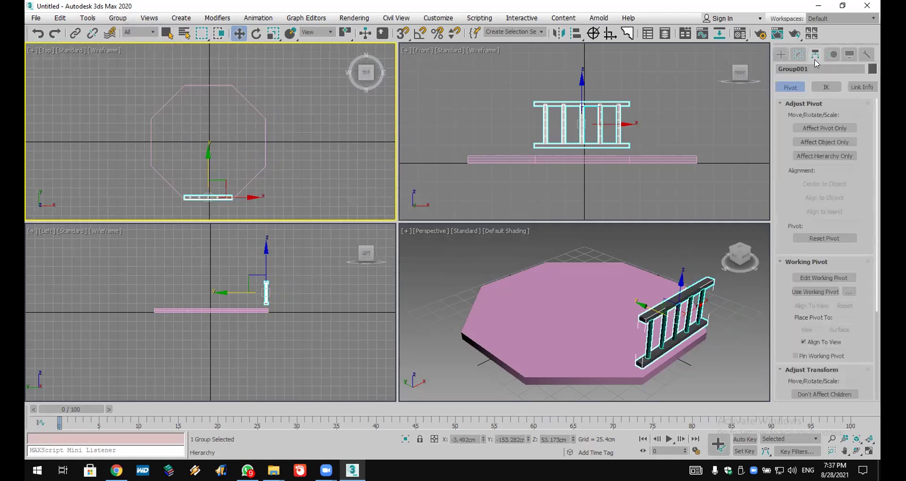
click(822, 128)
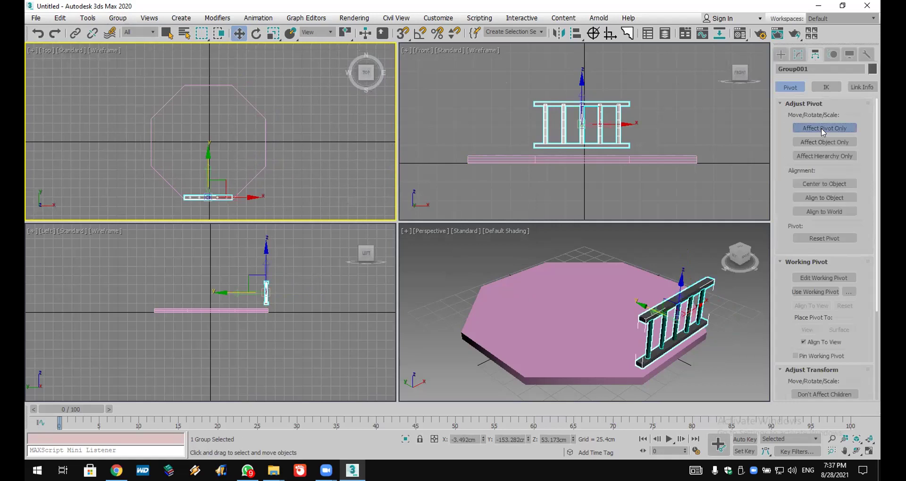
right_click(401, 36)
click(607, 10)
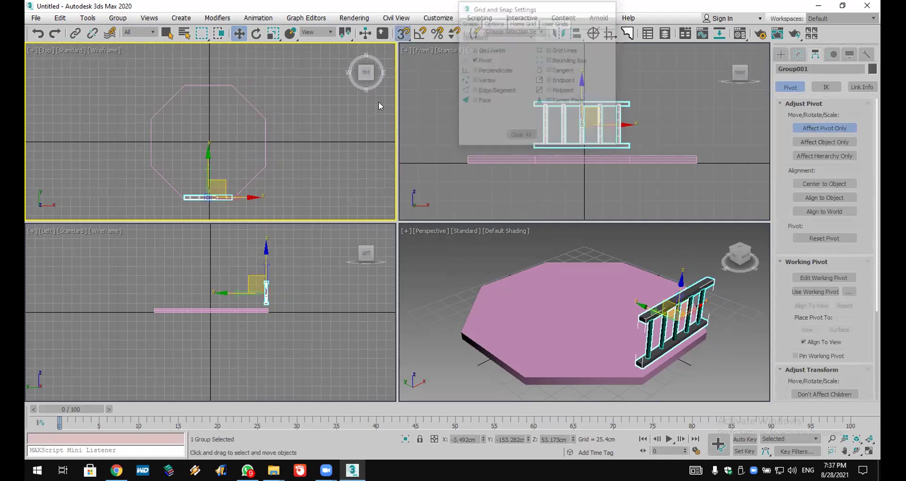
drag(208, 197, 208, 141)
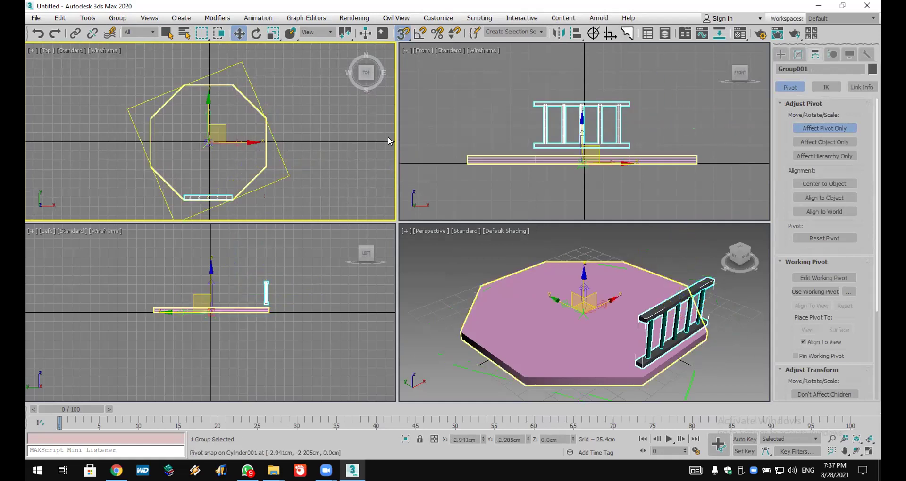
click(826, 129)
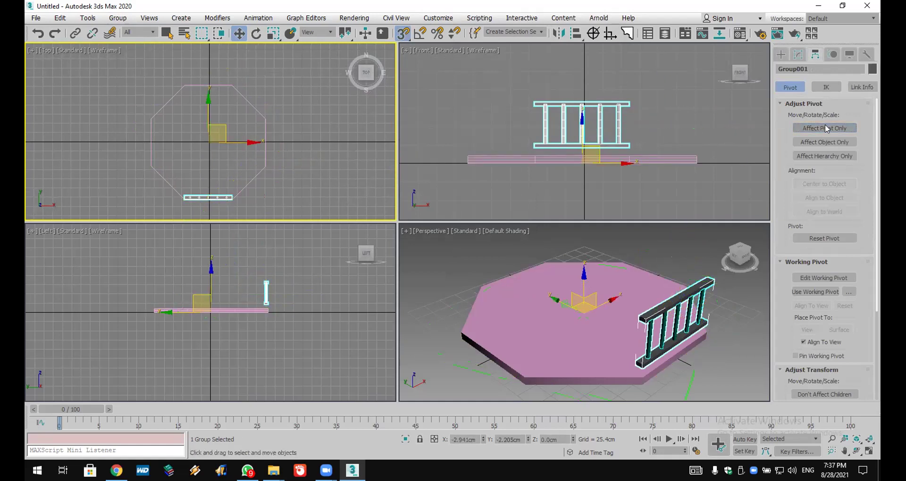
Step: Set up the railing group to rotate about its own pivot at the octagon's centre
click(254, 36)
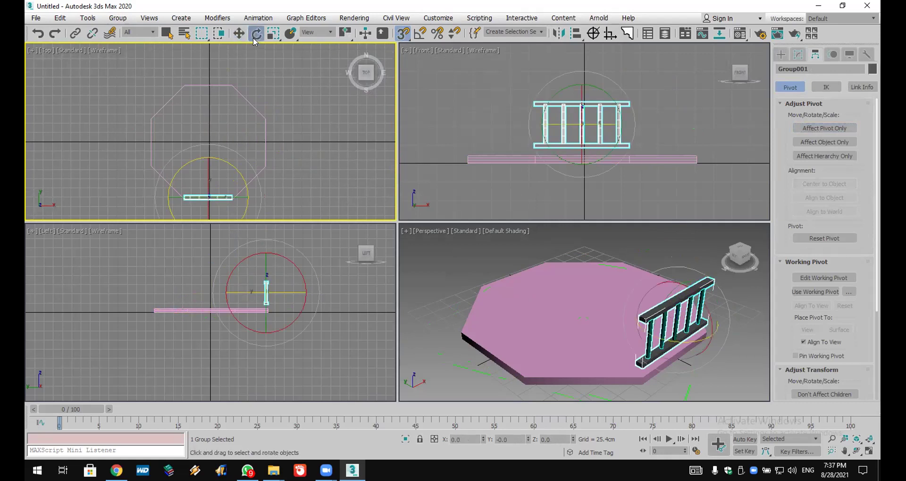
drag(183, 140, 284, 185)
right_click(284, 185)
click(805, 127)
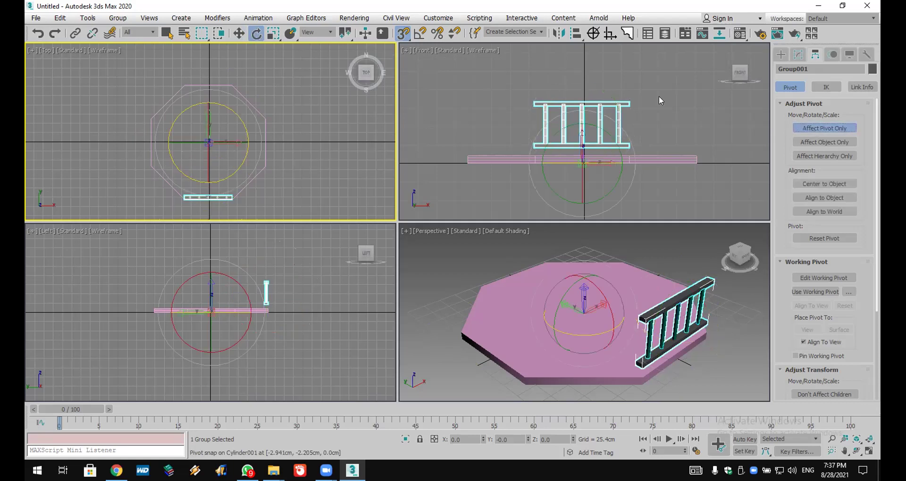
click(814, 130)
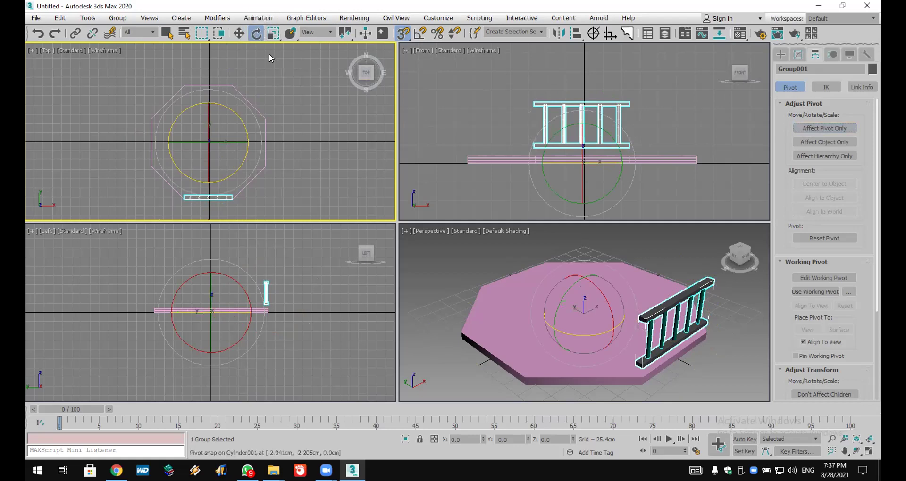
Step: Turn on angle snapping with a 45-degree increment
right_click(420, 34)
double_click(543, 86)
text(45)
key(Return)
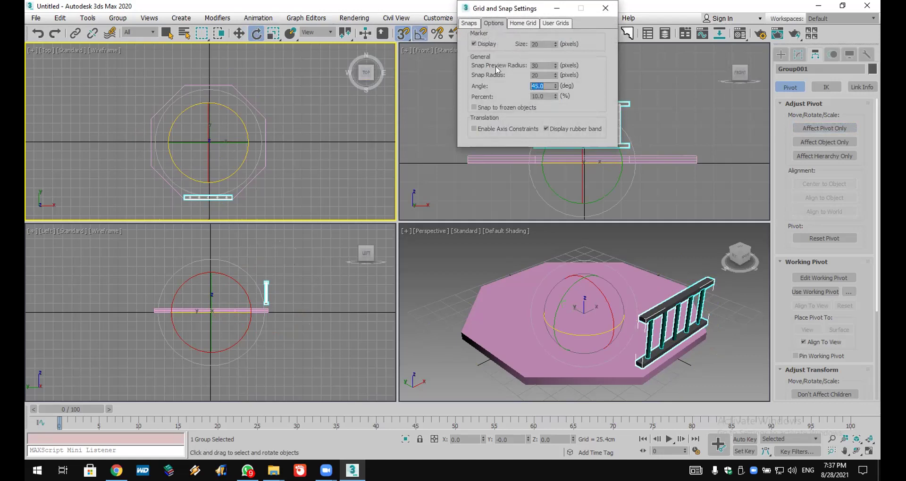
click(603, 12)
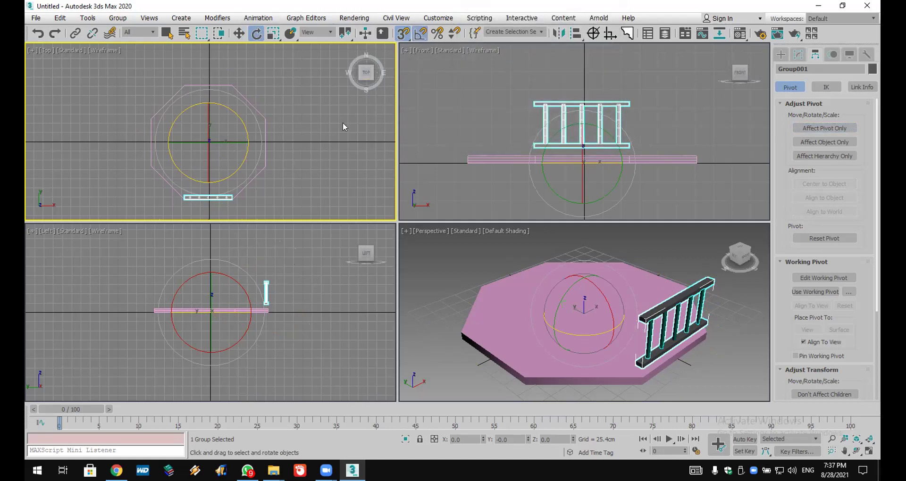
Step: Rotate-clone the railing group by -45 degrees around the octagon as 6 copies, leaving one side open
shift+drag(235, 116, 236, 124)
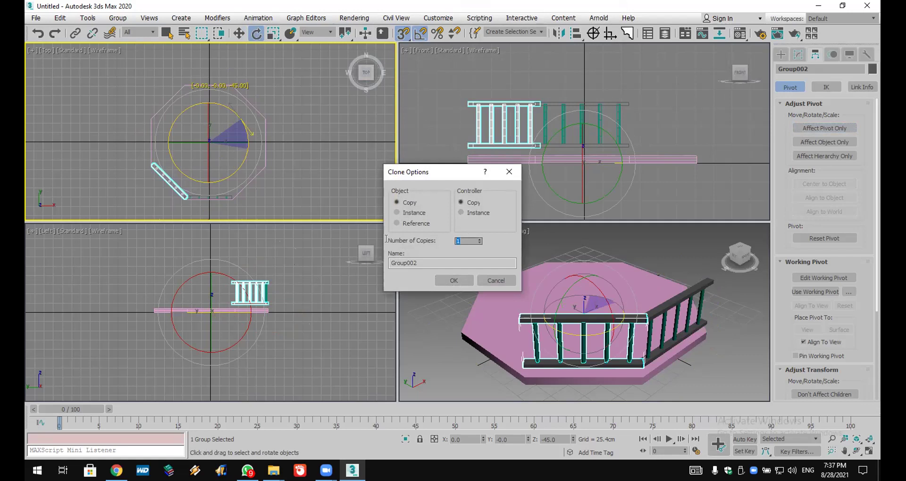
text(7)
key(BackSpace)
click(453, 278)
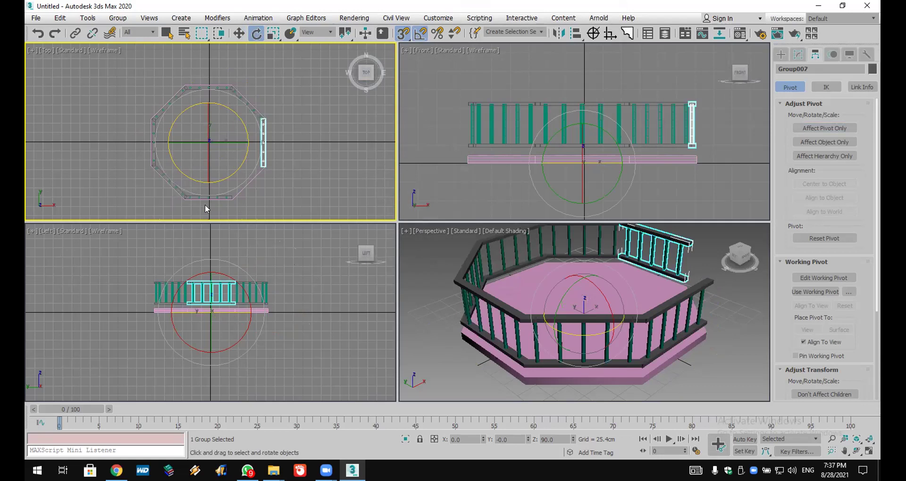
Step: Select all objects and set their object color to white
middle_drag(205, 205, 209, 201)
key(ctrl+a)
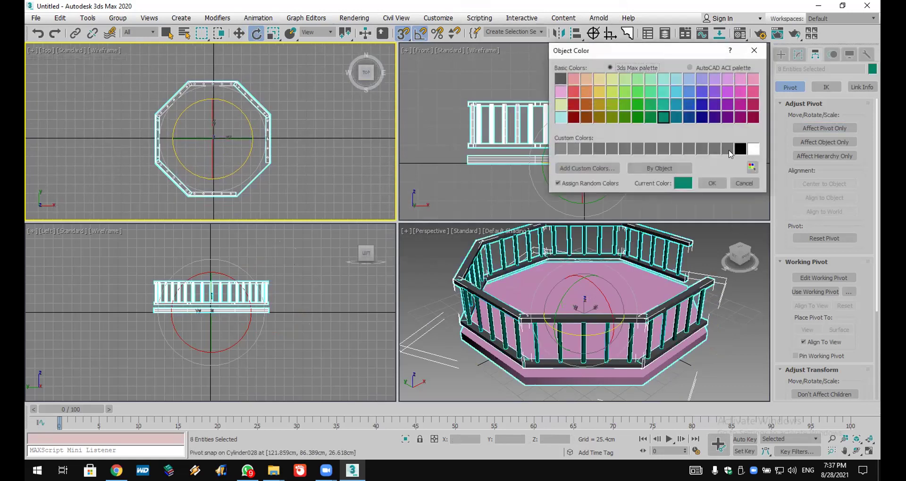
click(753, 149)
click(703, 183)
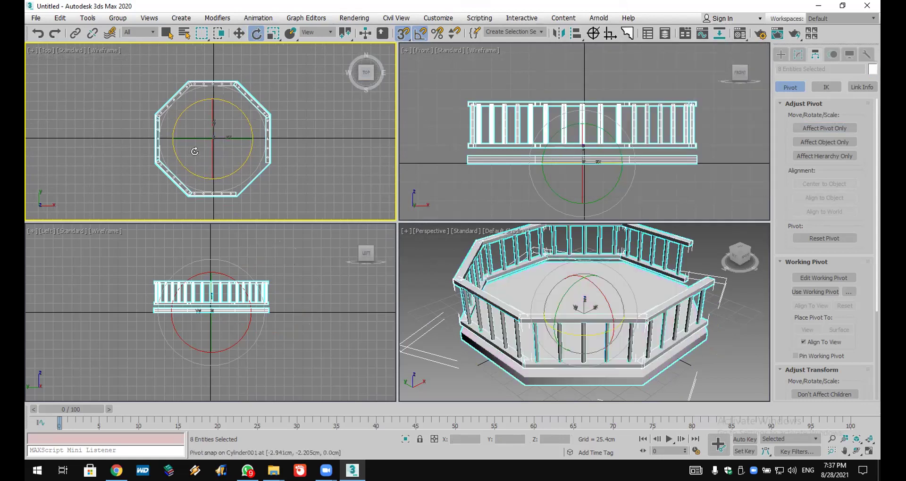
Step: Create a cylindrical post about 5.9 cm in radius and 127 cm high at a corner where two railings meet
scroll(184, 198, up, 7)
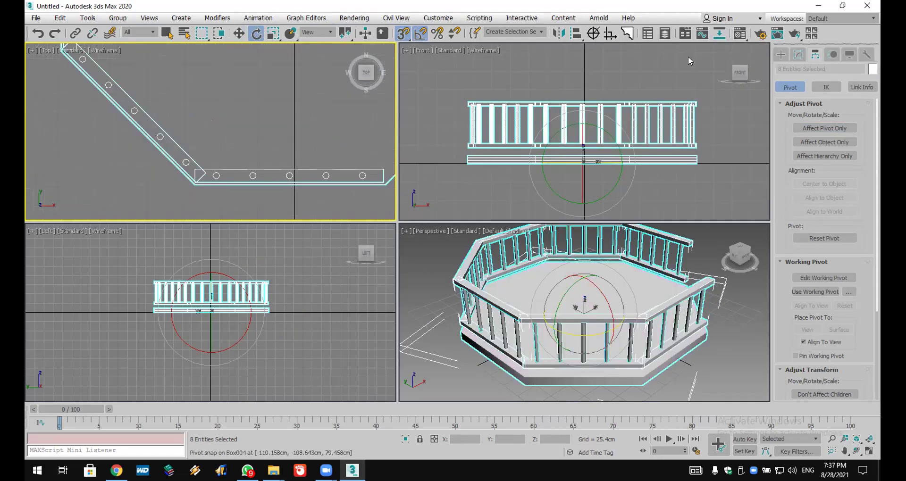
click(781, 54)
click(804, 140)
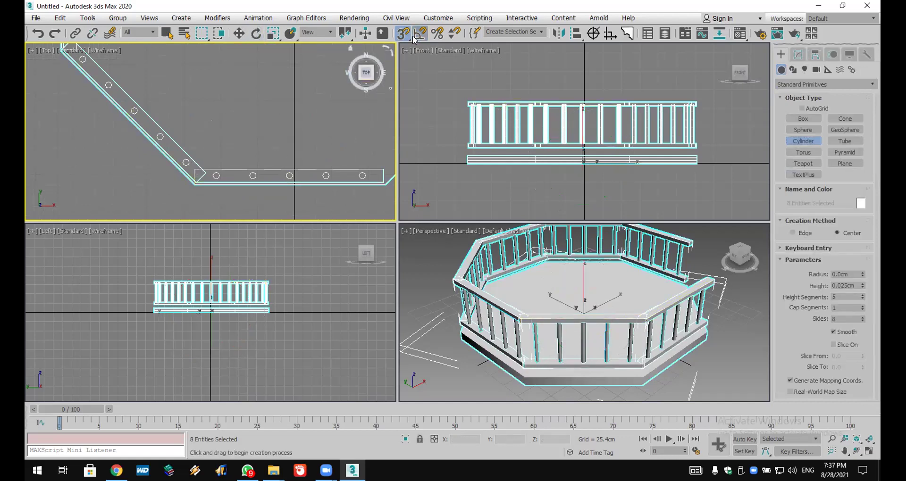
drag(197, 174, 208, 180)
click(197, 5)
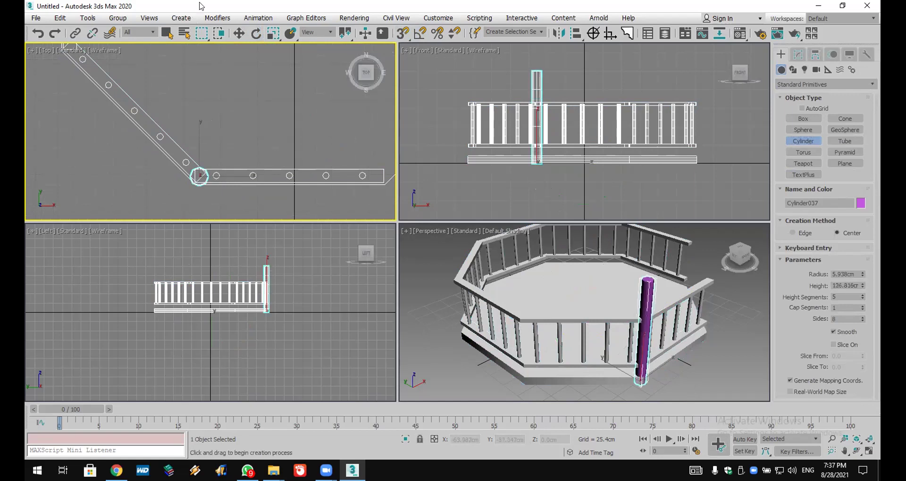
Step: Increase the corner post's height to about 340 cm
scroll(509, 253, down, 5)
scroll(538, 309, down, 1)
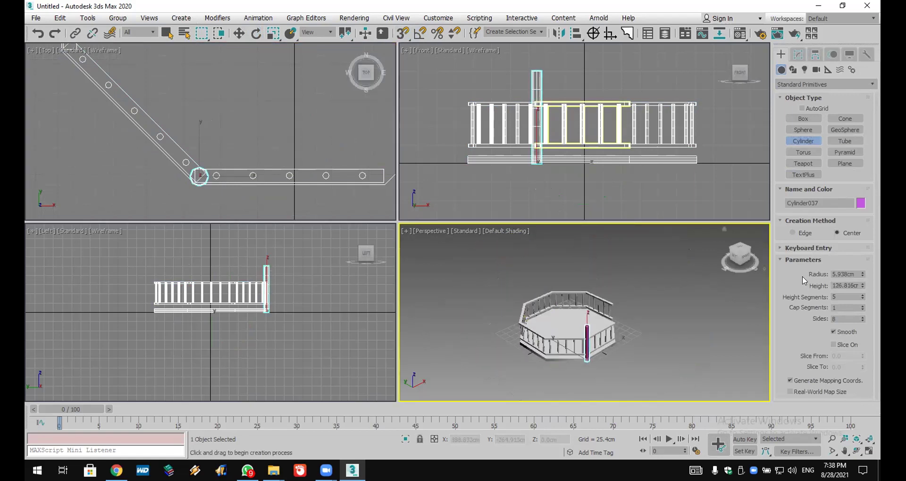
drag(863, 287, 854, 194)
Step: Snap only the corner post's pivot to the centre of the octagonal base
scroll(250, 132, down, 5)
middle_drag(251, 130, 217, 162)
scroll(254, 176, down, 3)
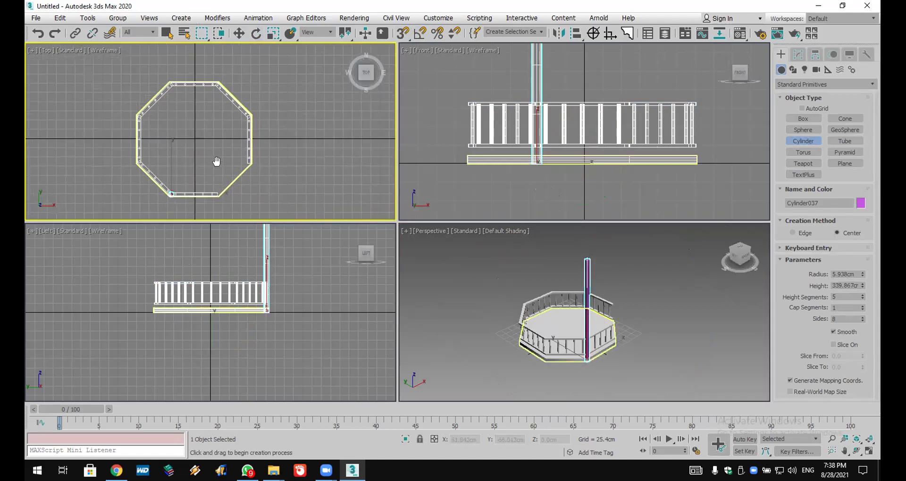
scroll(288, 163, down, 1)
click(239, 33)
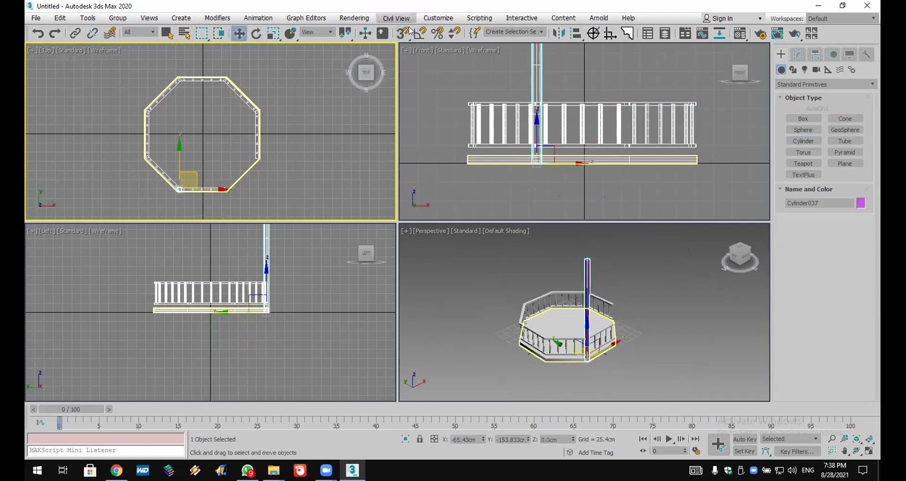
click(401, 34)
click(815, 54)
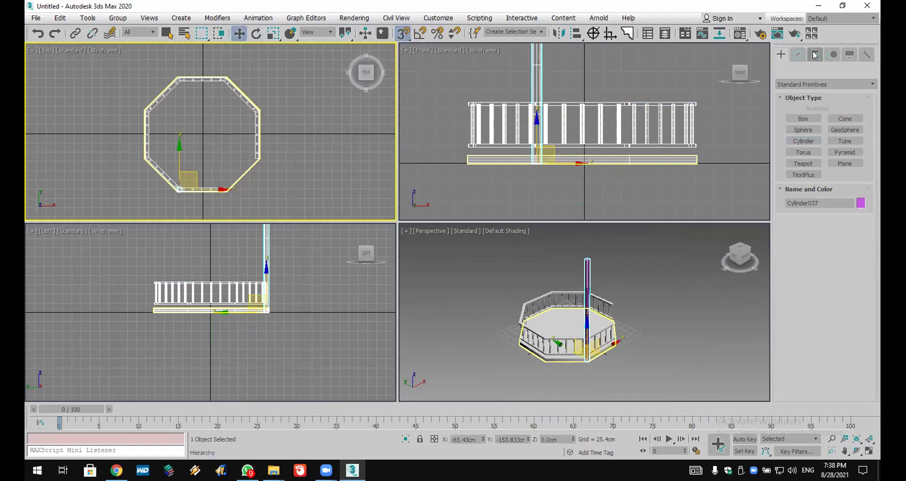
click(803, 129)
drag(192, 170, 202, 135)
click(813, 128)
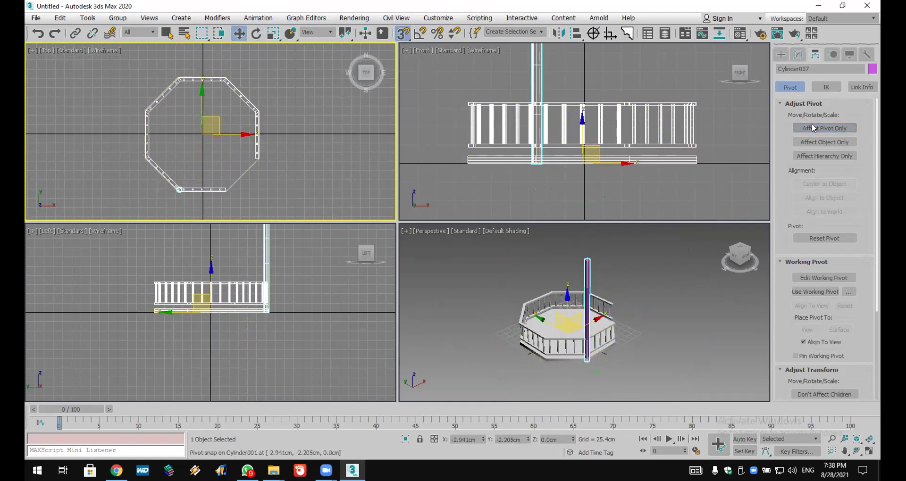
Step: Rotate-clone the corner post around the base's centre in 45-degree angle-snapped steps, making 7 copies for the remaining corners
click(256, 34)
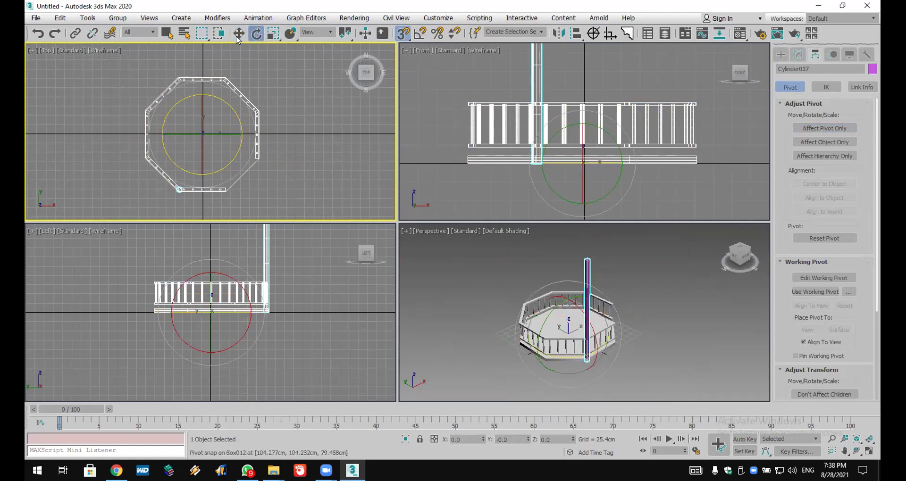
click(420, 34)
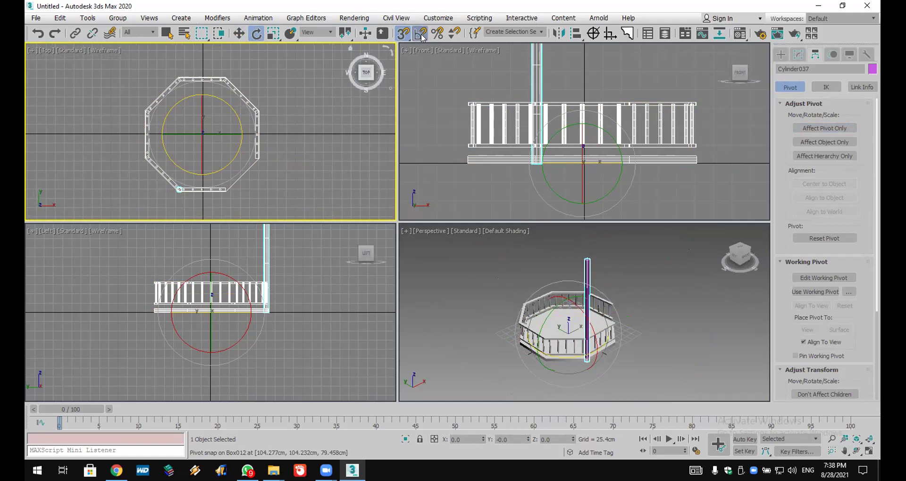
shift+drag(229, 107, 233, 118)
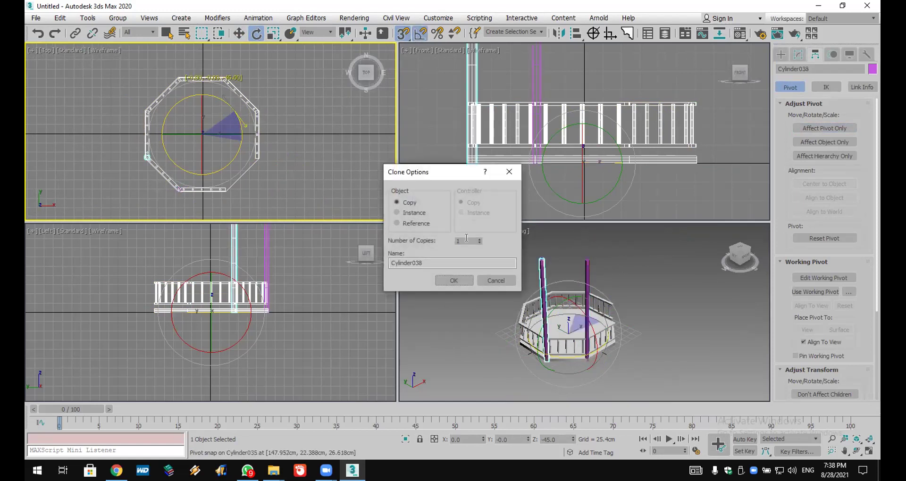
key(Tab)
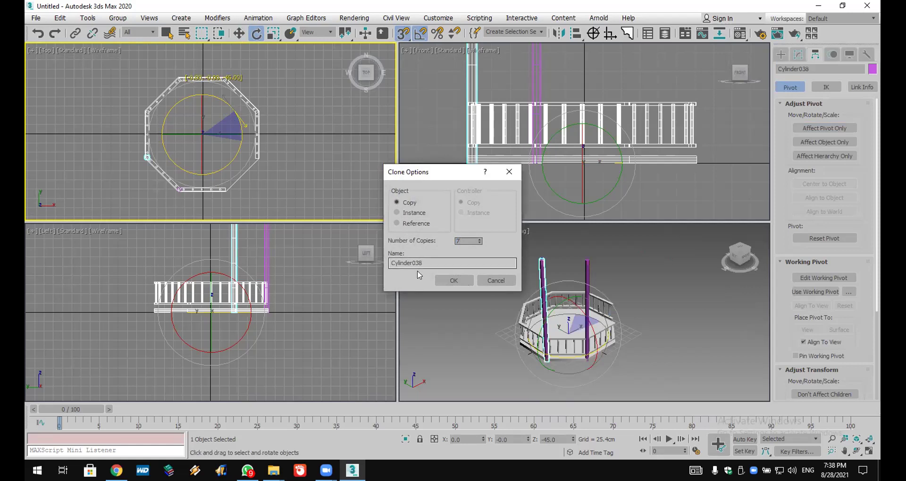
click(450, 285)
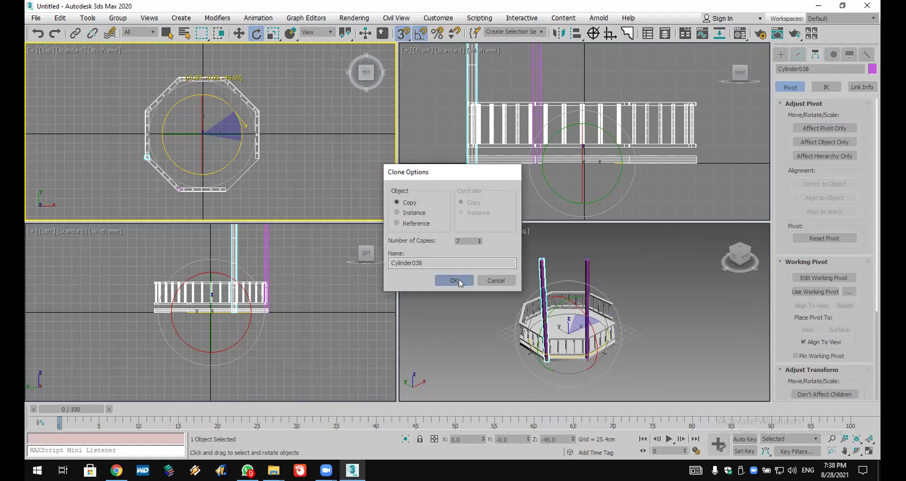
scroll(642, 300, up, 2)
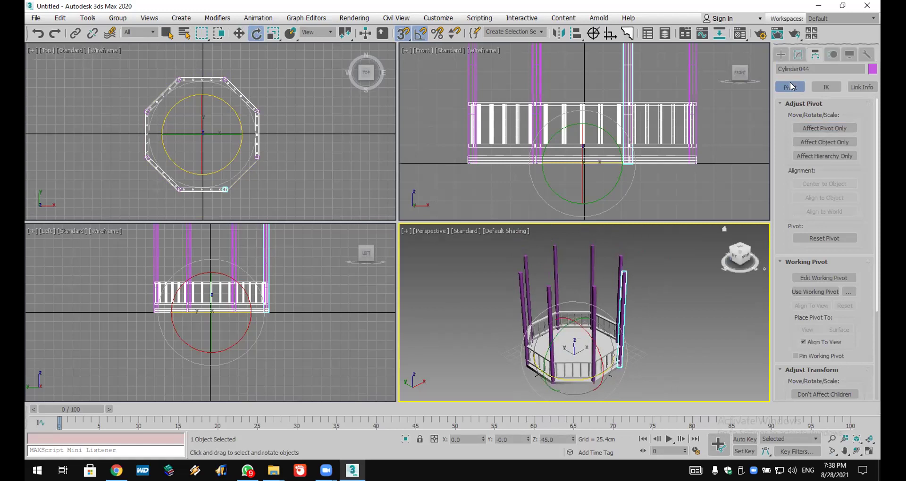
Step: Create a pointed cone at the base's centre, about 190.7 cm in base radius and 138.2 cm high, with snapping off
click(781, 54)
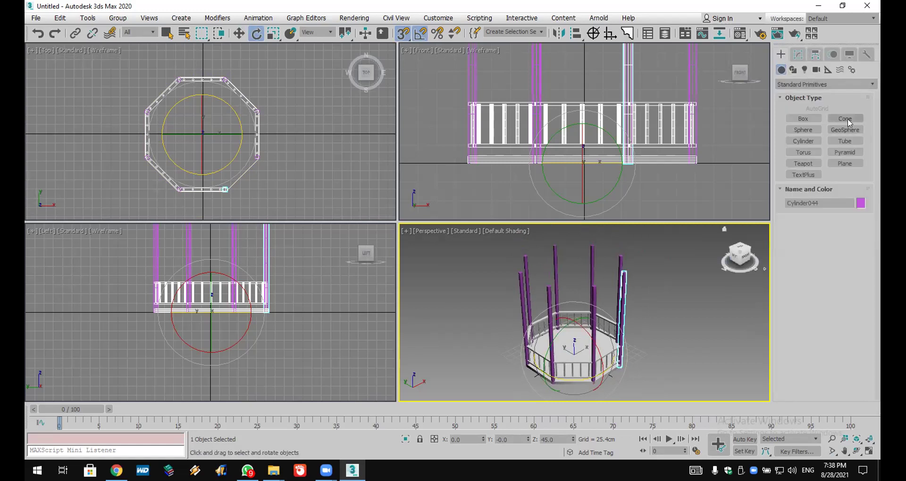
click(847, 117)
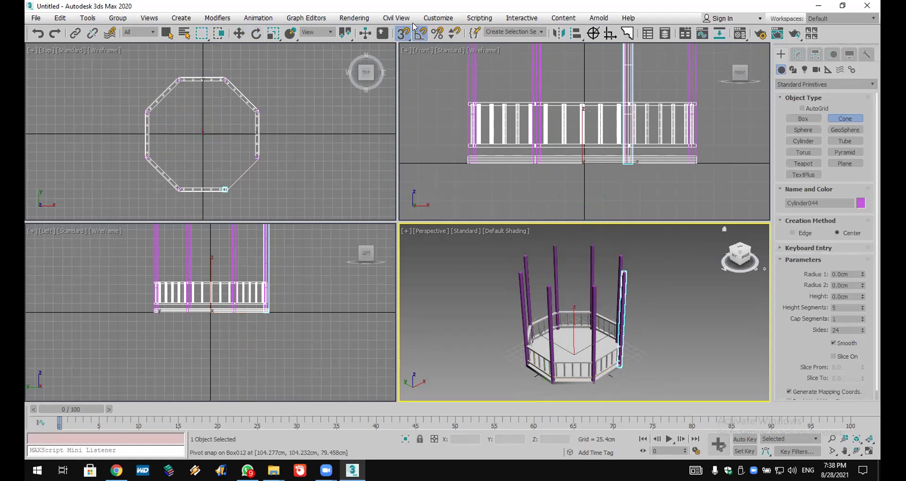
click(402, 36)
drag(201, 130, 223, 193)
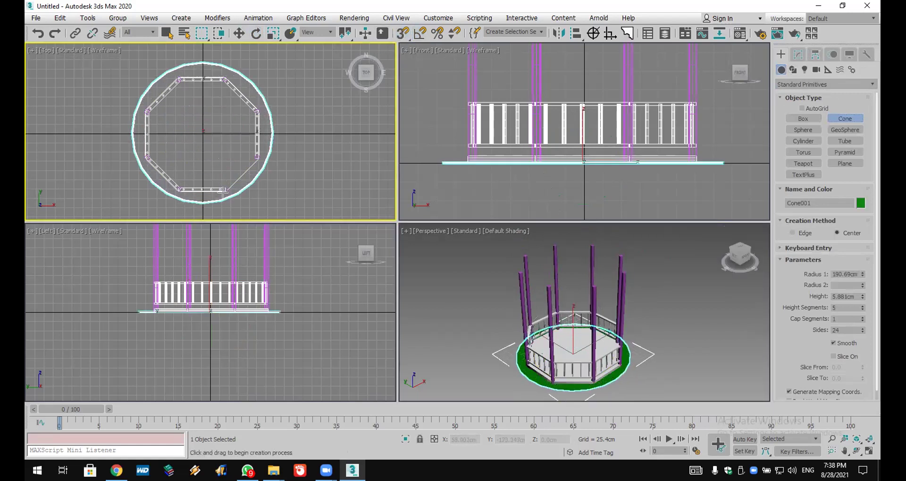
click(227, 142)
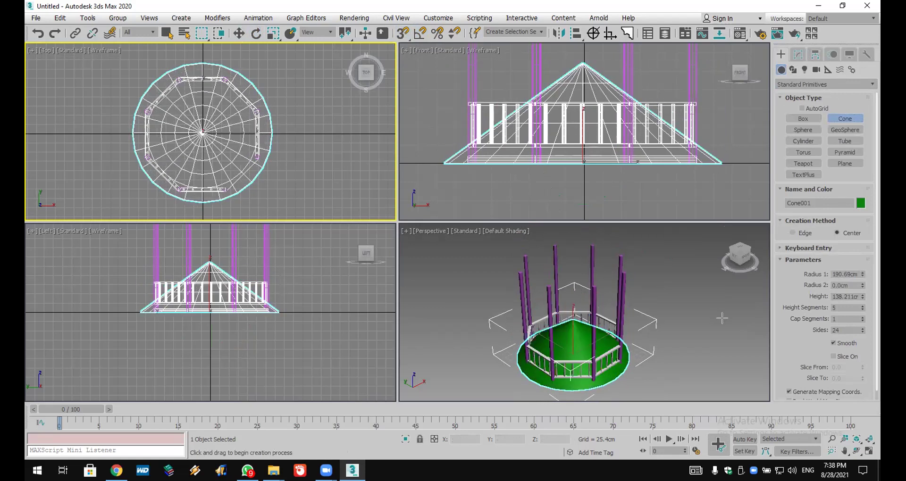
Step: Give the cone 8 sides and turn off its smoothing
double_click(852, 329)
text(8)
key(Return)
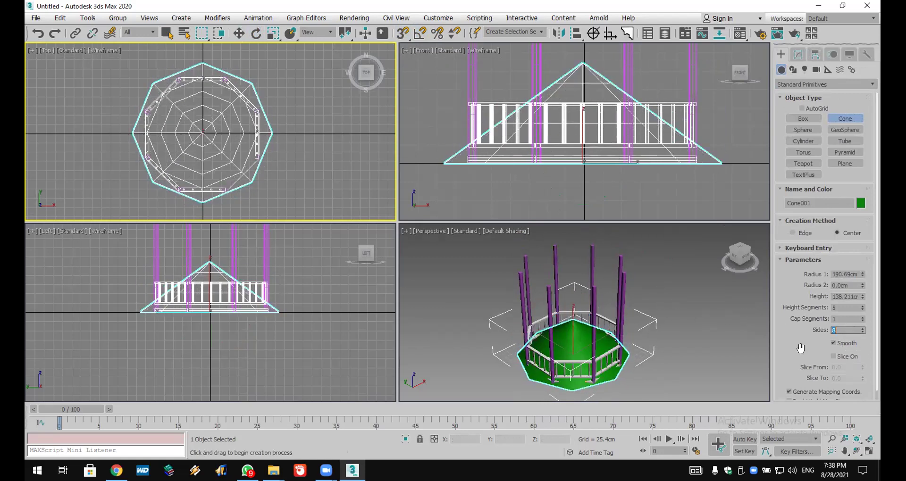
click(843, 345)
Step: Raise the cone to the tops of the corner posts, at a height of about 330 cm
scroll(612, 302, down, 4)
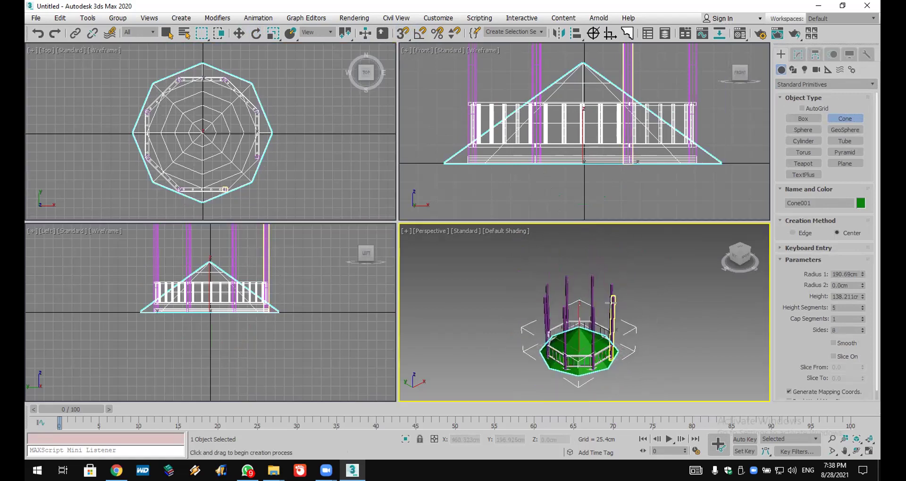
scroll(557, 128, down, 5)
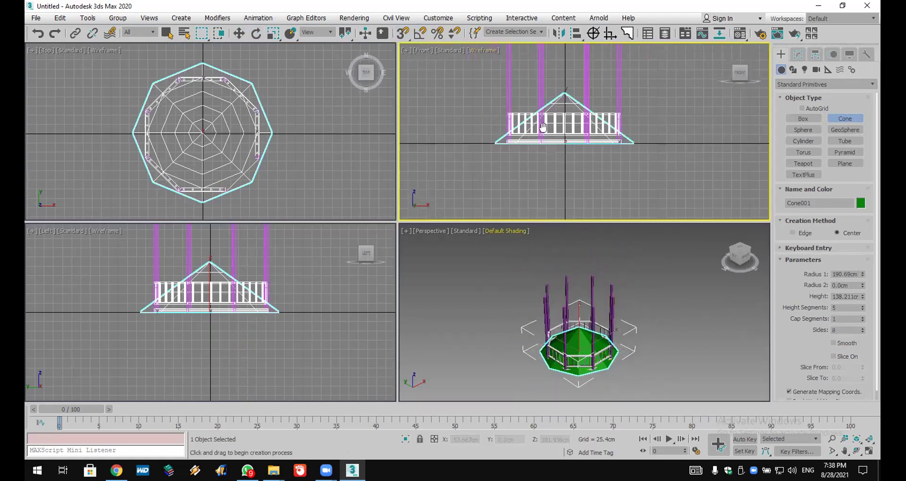
key(e)
click(240, 33)
drag(559, 154, 551, 55)
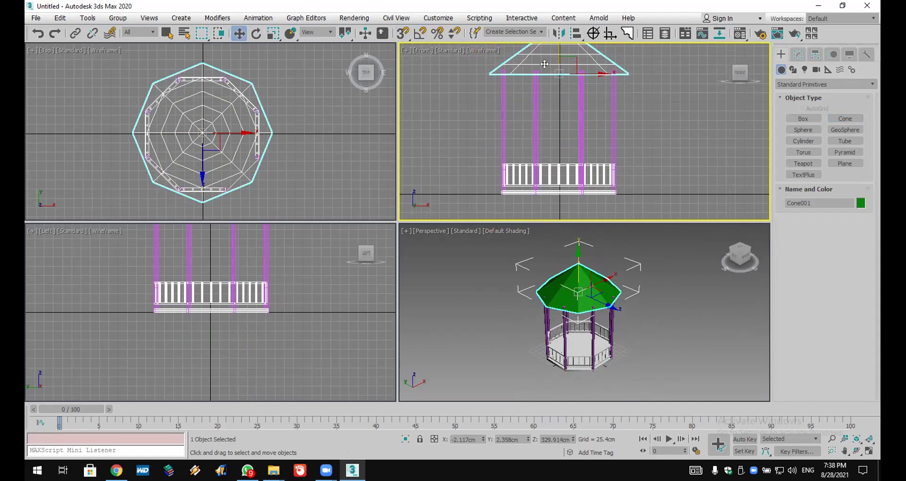
Step: Enlarge the roof cone to a base radius of about 219.3 cm and a height of about 160.3 cm
click(798, 55)
drag(862, 214, 862, 193)
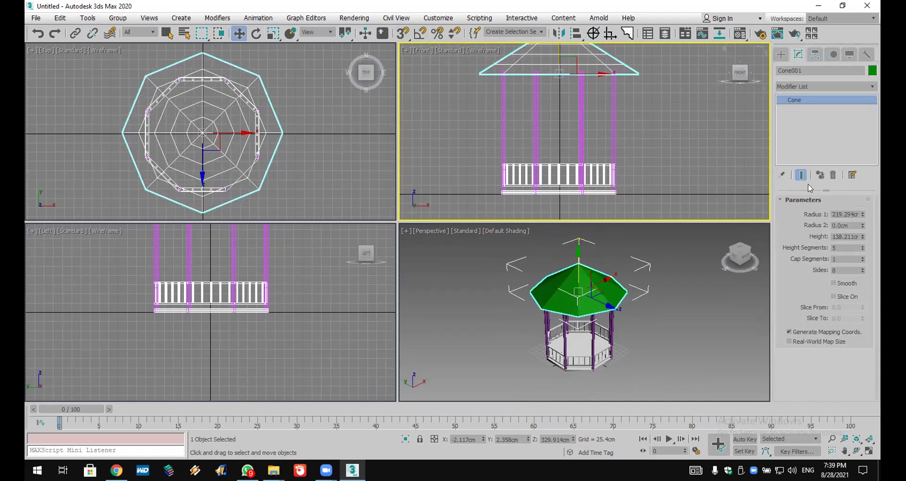
drag(865, 238, 864, 225)
Step: Rotate the roof cone to exactly 22.5 degrees about the world Z axis so its edges line up with the octagonal base
right_click(256, 33)
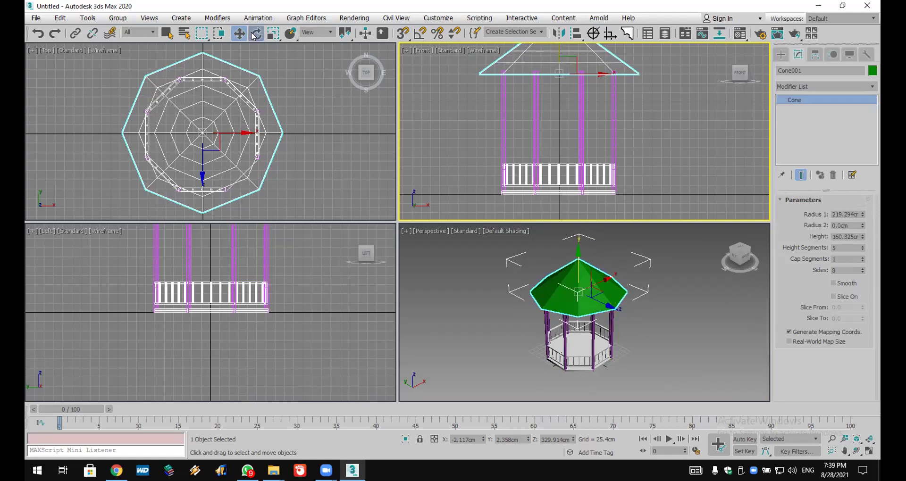
double_click(453, 123)
text(22.5)
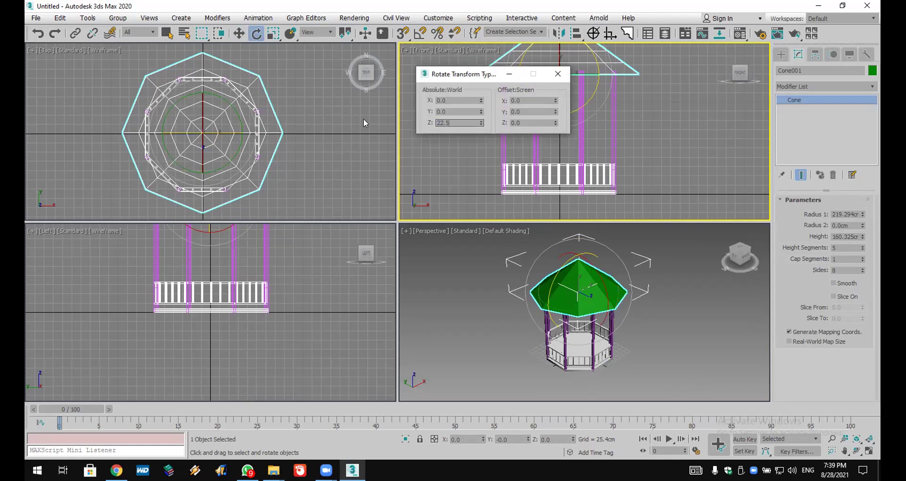
key(Return)
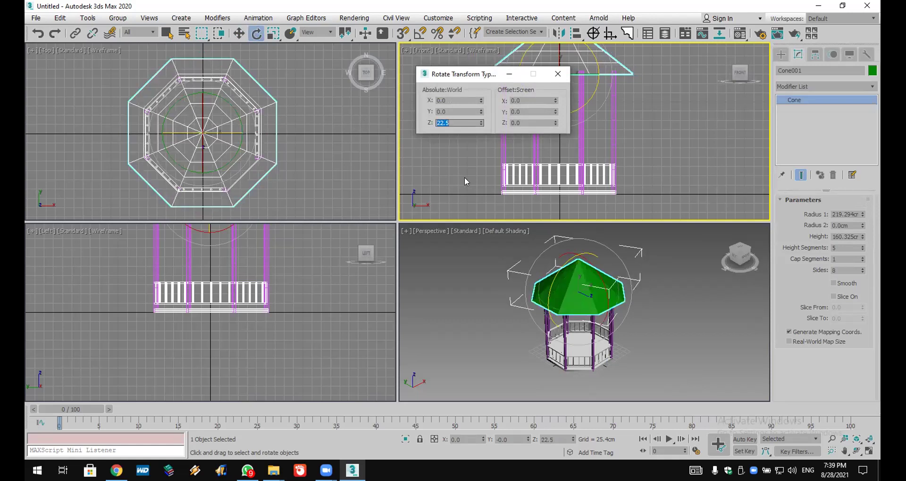
click(557, 74)
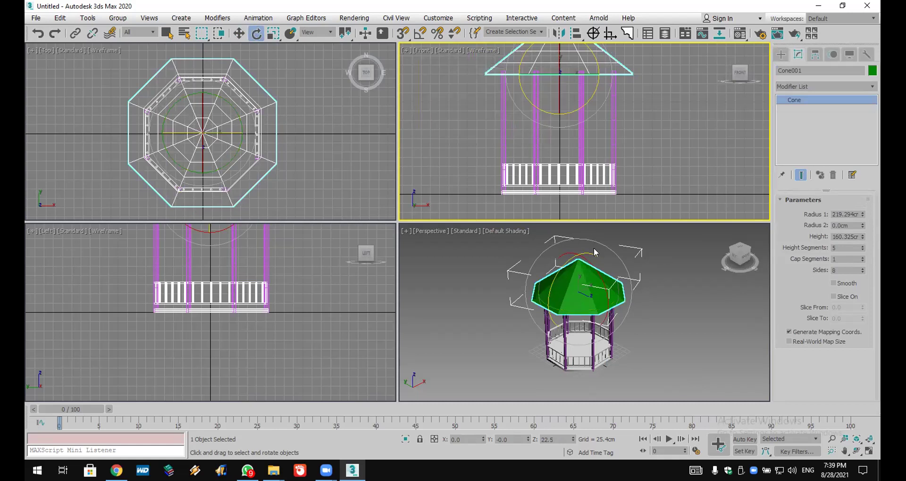
middle_drag(593, 248, 589, 255)
Step: Apply a Lattice modifier to the roof cone
click(801, 87)
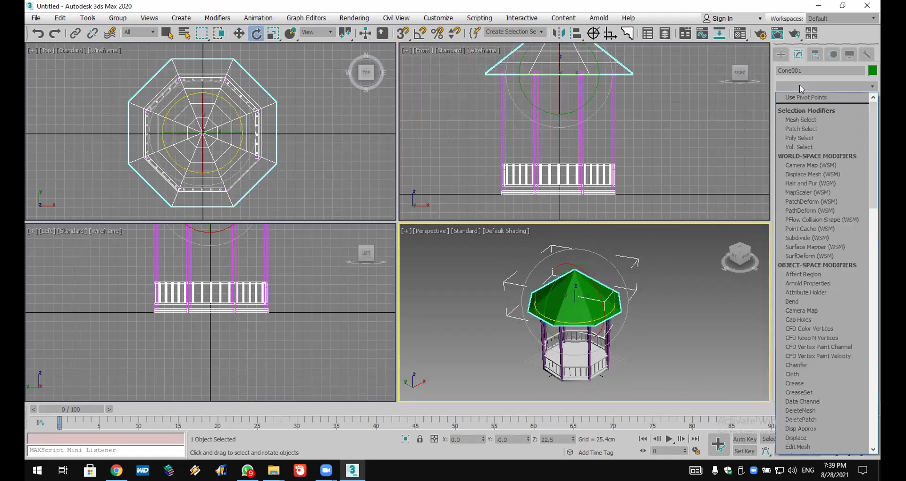
scroll(804, 92, down, 10)
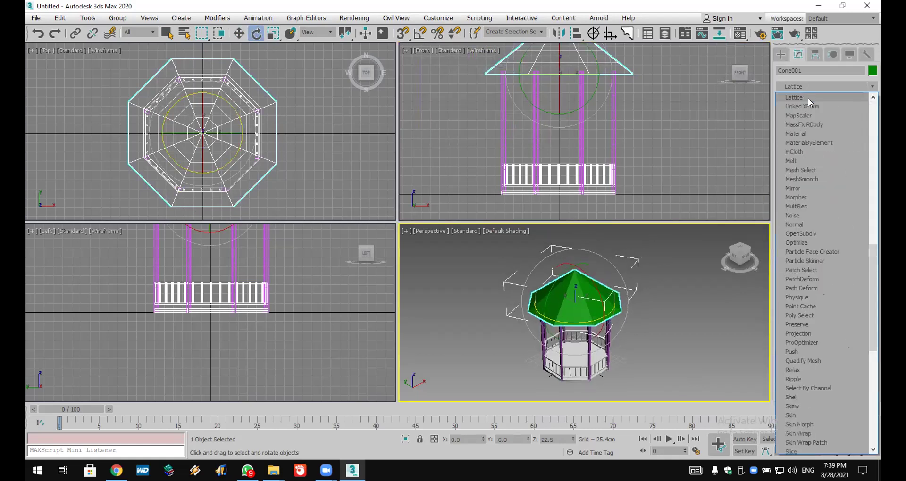
click(808, 98)
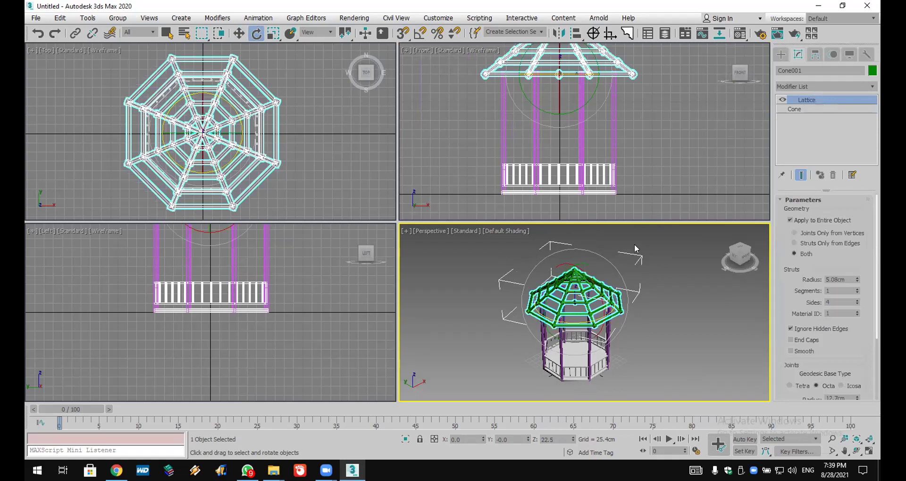
scroll(567, 288, up, 5)
middle_drag(568, 290, 563, 286)
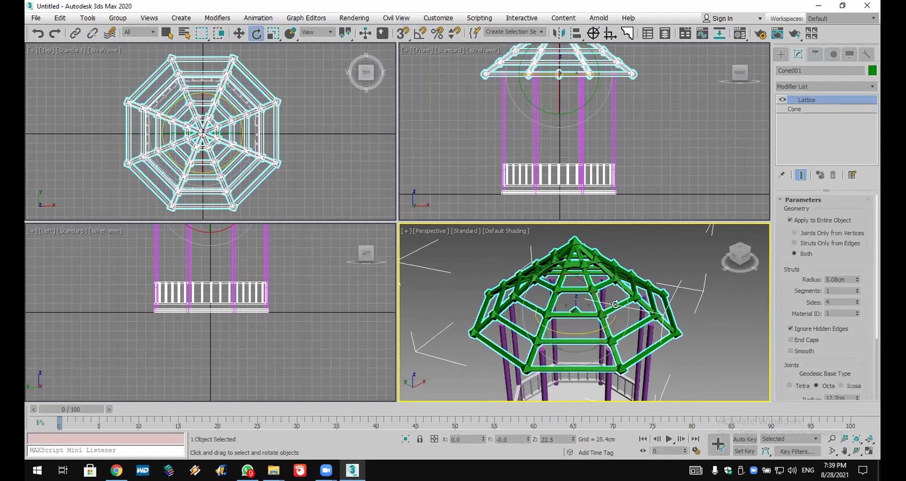
Step: Preview the roof lattice with joints only and with struts only, and return it to both
click(794, 232)
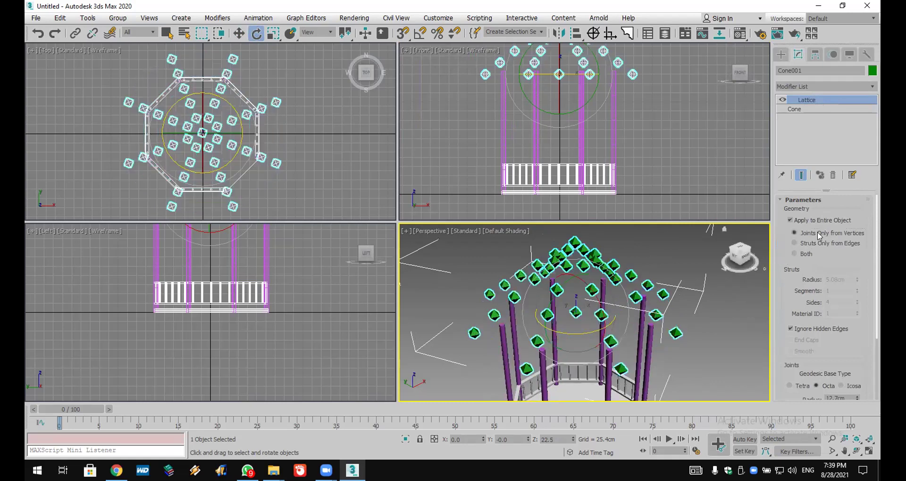
click(819, 243)
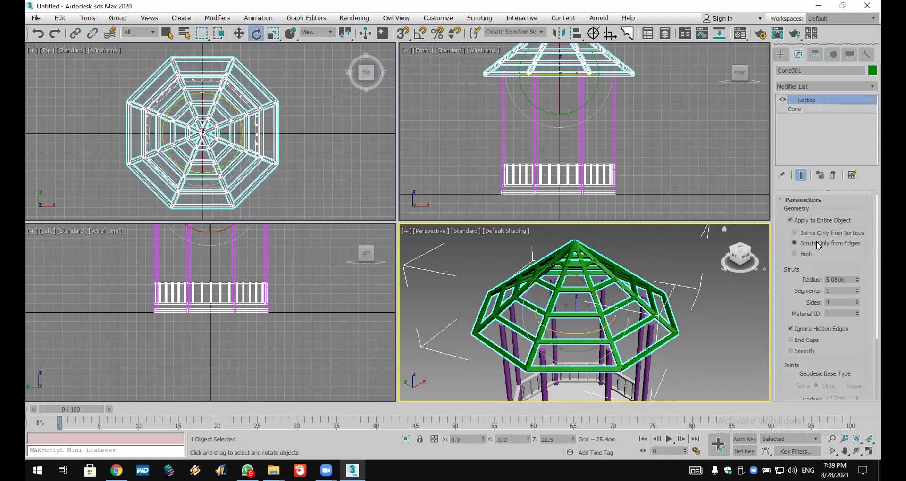
click(804, 254)
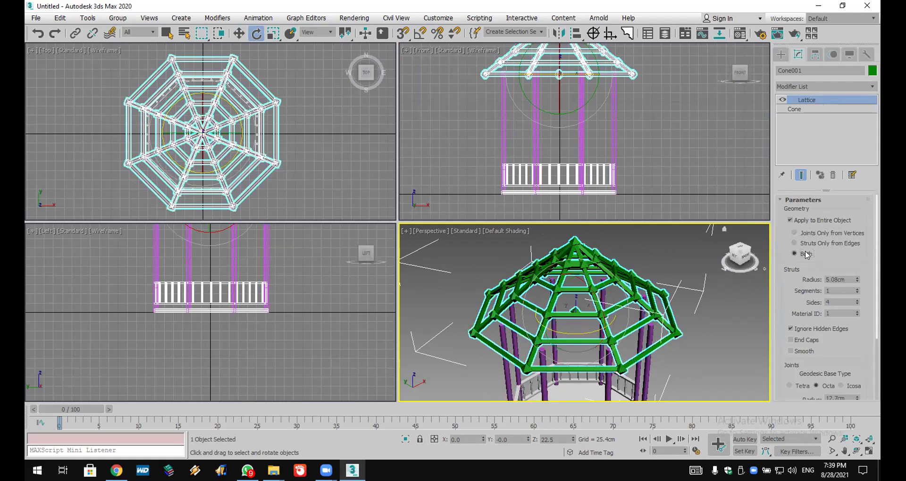
Step: Set the lattice struts to an 8.89 cm radius with 3 sides and the joints to a 13.97 cm radius
drag(856, 281, 857, 312)
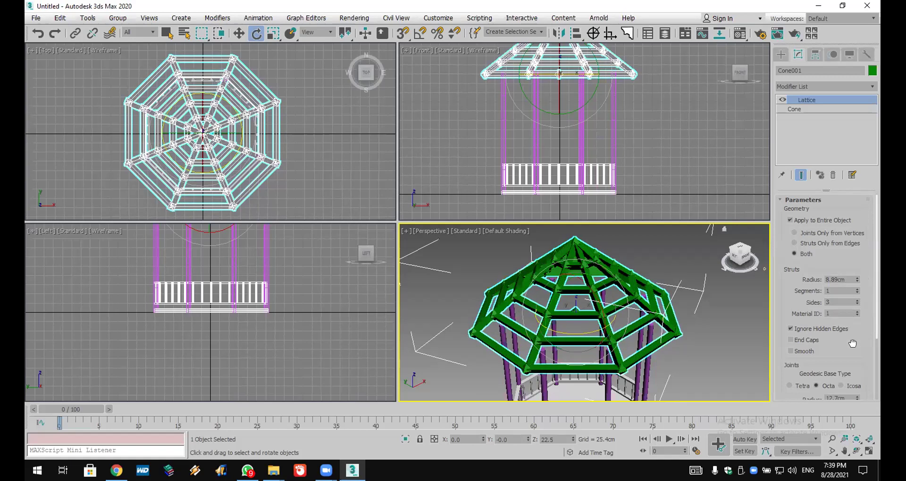
scroll(852, 344, down, 3)
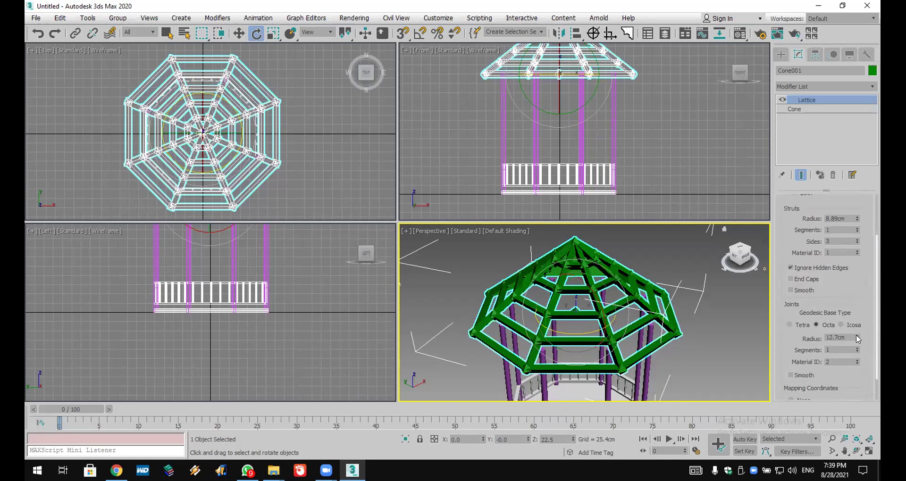
mouse_move(858, 340)
mouse_down()
mouse_move(865, 324)
mouse_move(861, 345)
mouse_up()
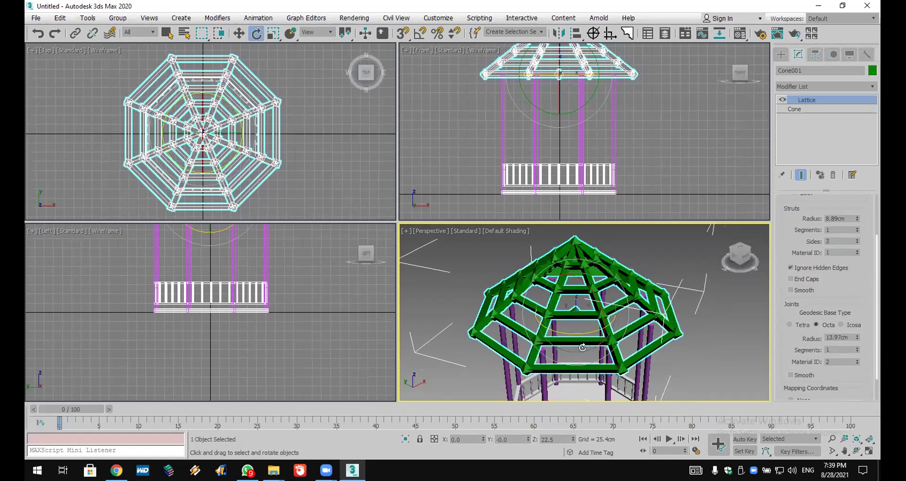
Step: Increase the height segments of the base cone beneath the lattice to 17
click(798, 109)
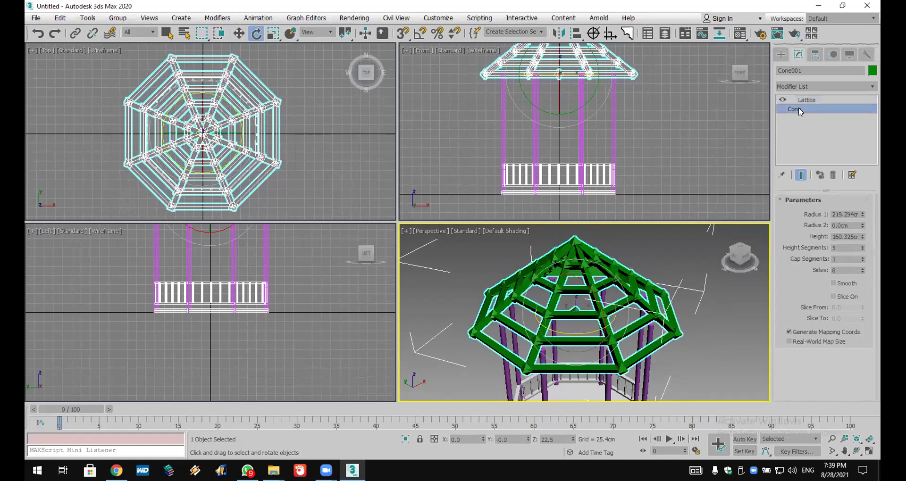
drag(863, 246, 861, 249)
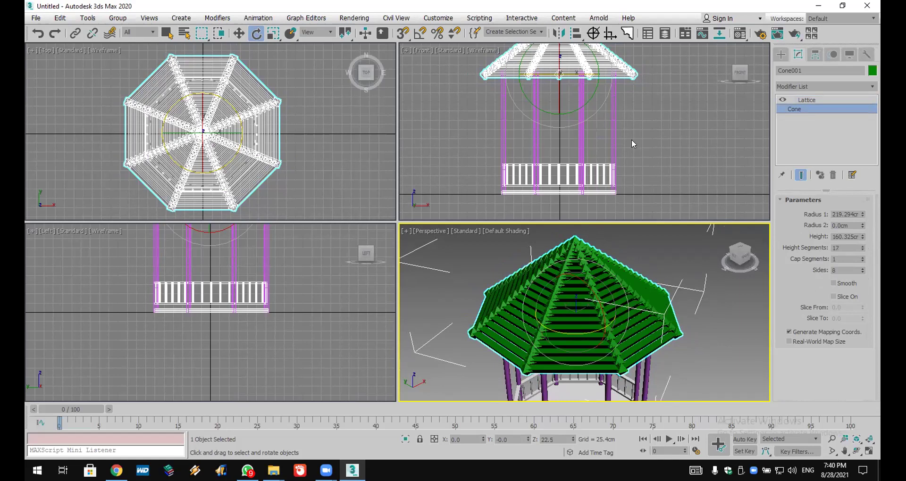
Step: Clone the lattice roof upward to make a second roof tier above the first
scroll(587, 136, down, 4)
middle_drag(588, 136, 577, 187)
click(239, 33)
shift+drag(563, 117, 567, 110)
click(465, 279)
Step: Try to scale the upper roof copy non-uniformly to about 71% on two axes, and undo it
click(268, 37)
drag(578, 276, 579, 303)
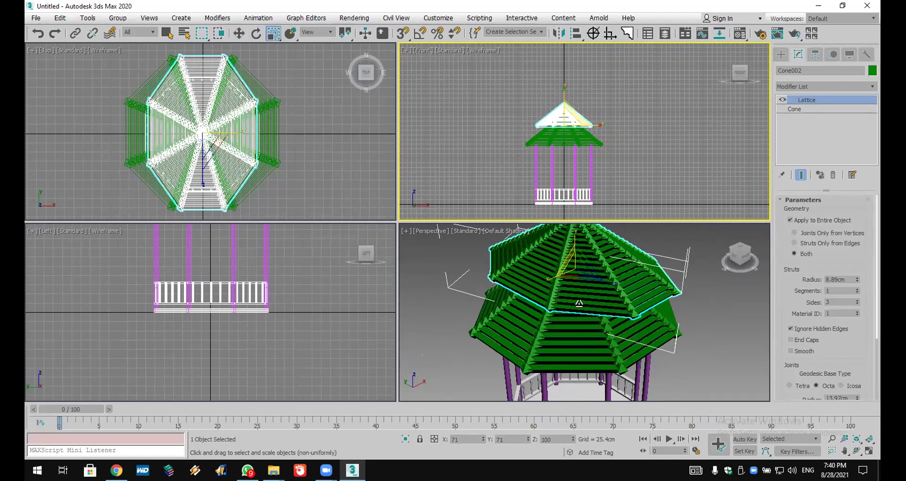
key(r)
click(38, 34)
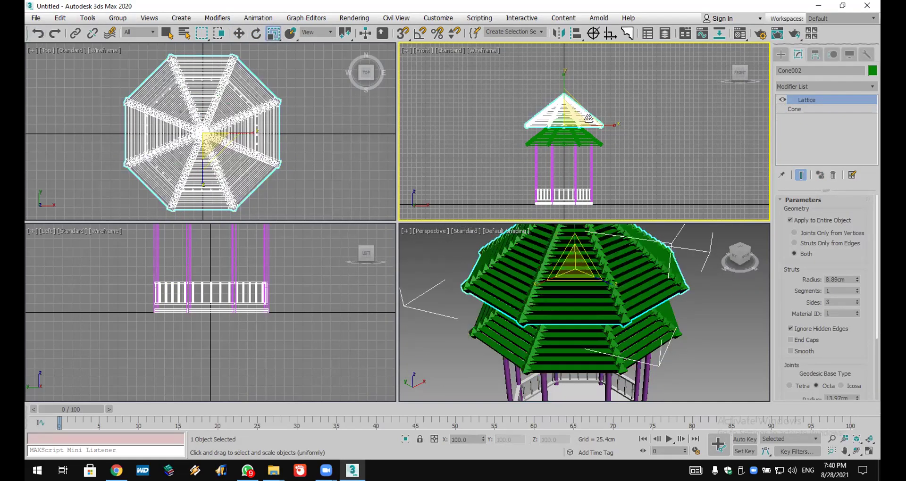
Step: Scale the upper roof copy uniformly down to about 41% so it caps the lower roof
drag(565, 123, 570, 198)
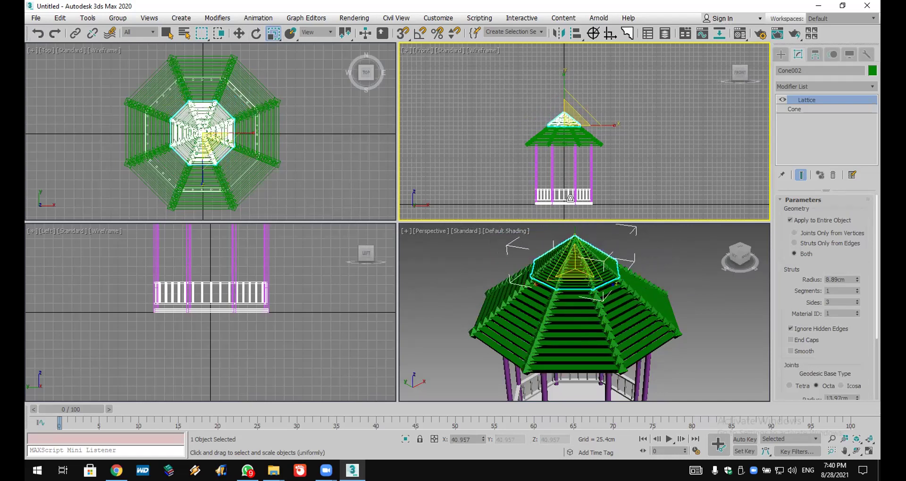
scroll(667, 339, down, 5)
scroll(624, 304, up, 3)
scroll(642, 326, down, 4)
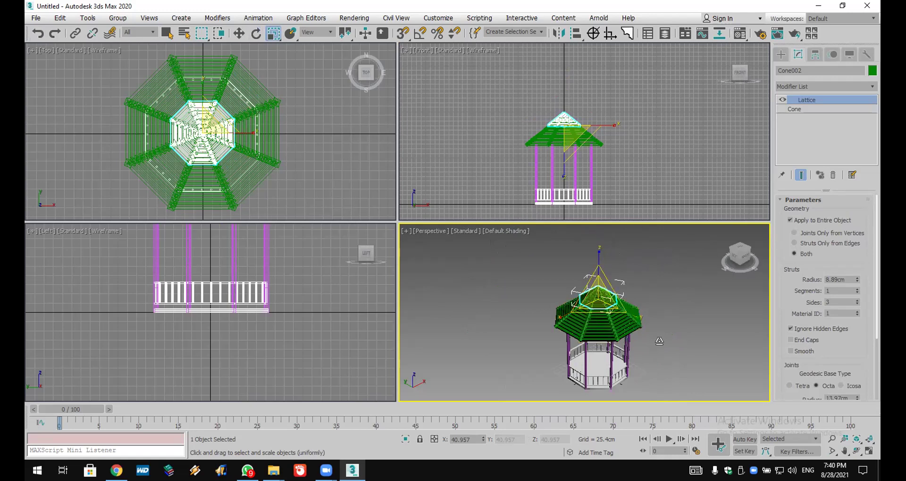
Step: Examine the gazebo and its two-tier lattice roof from several angles in the perspective view
click(856, 451)
drag(607, 333, 560, 336)
drag(606, 357, 594, 318)
drag(721, 317, 719, 319)
scroll(615, 332, up, 4)
scroll(614, 333, down, 2)
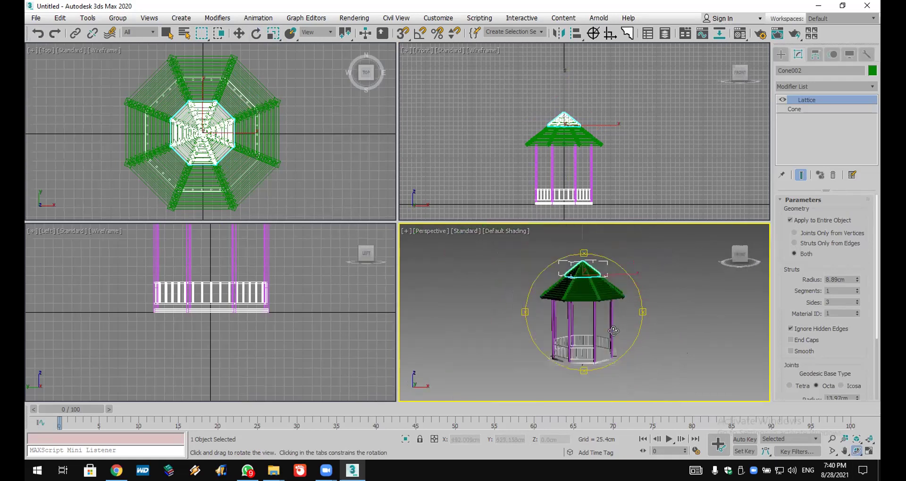
scroll(615, 332, up, 1)
Step: Merge all objects, Box01 to Box10, from the Desktop scene file salma.max into the gazebo scene
click(36, 18)
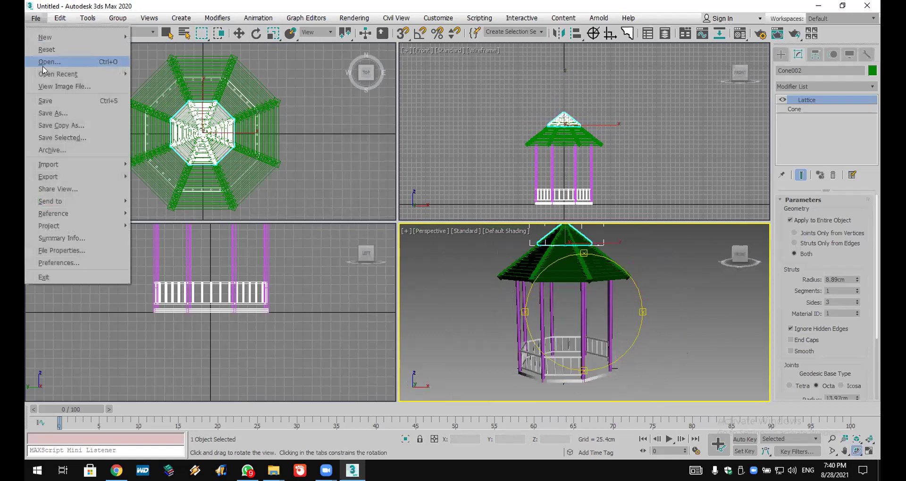
mouse_move(59, 163)
click(171, 173)
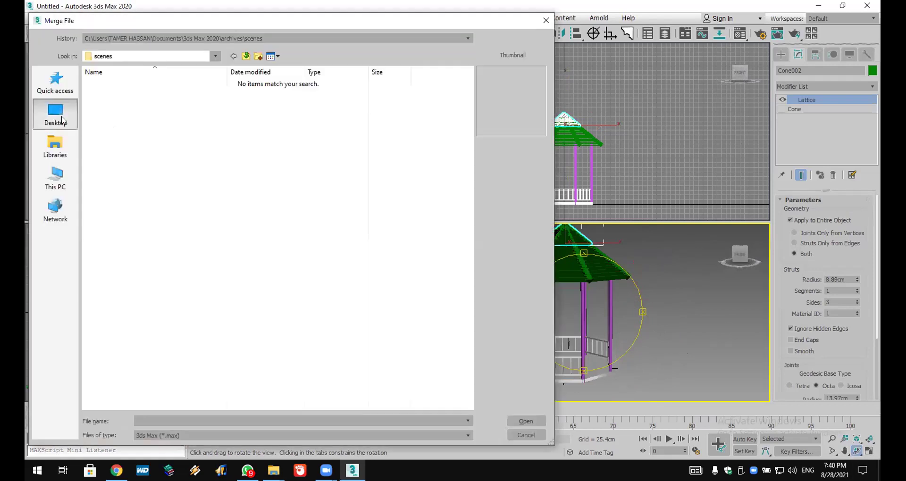
click(63, 120)
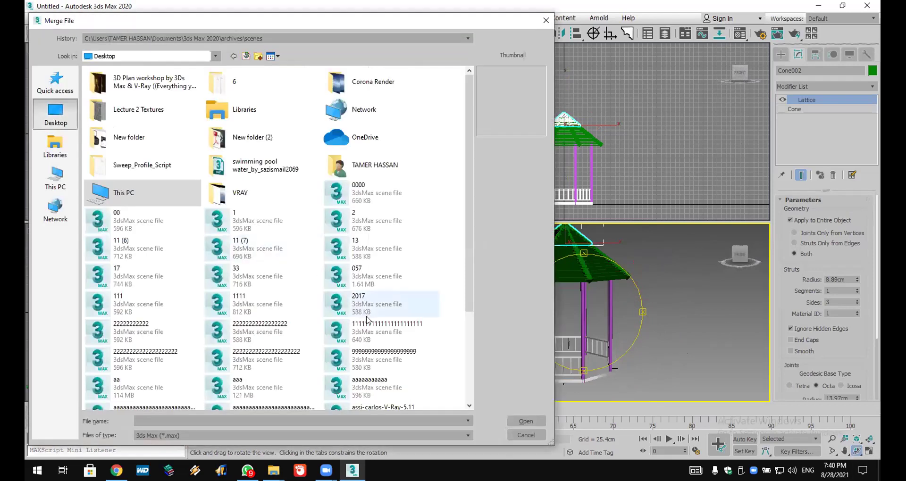
scroll(368, 378, down, 5)
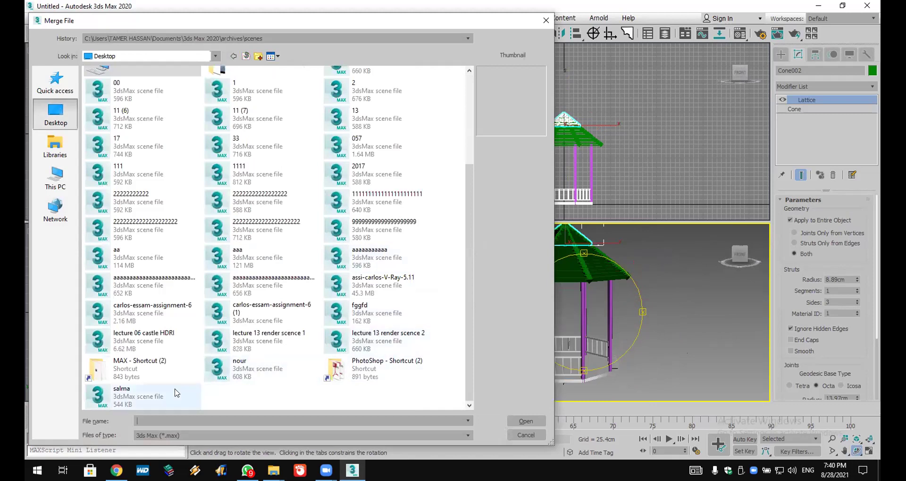
click(143, 393)
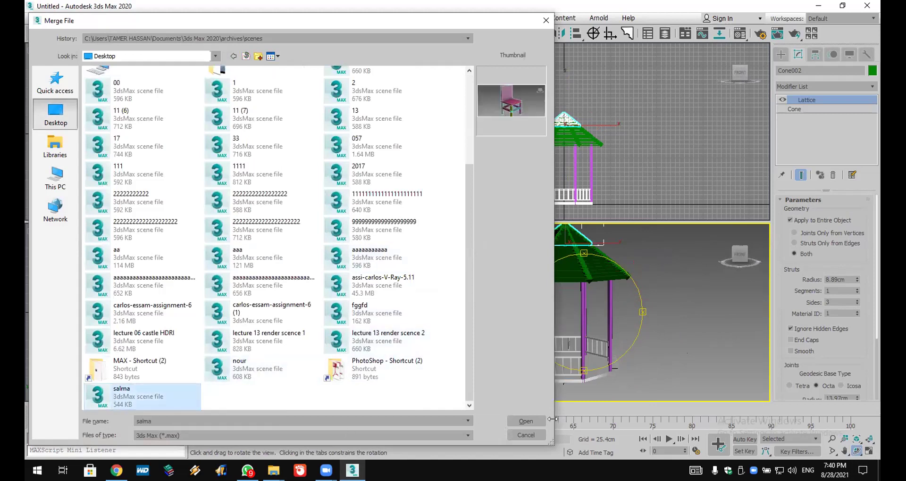
click(526, 421)
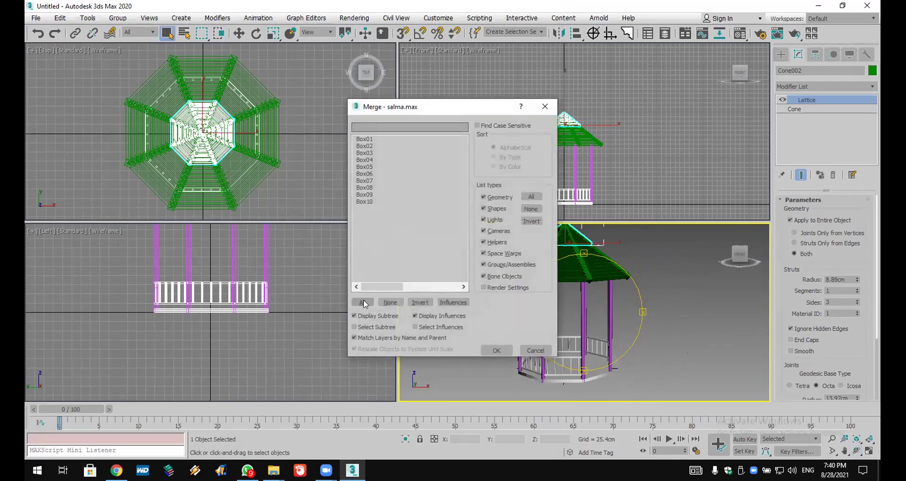
click(362, 303)
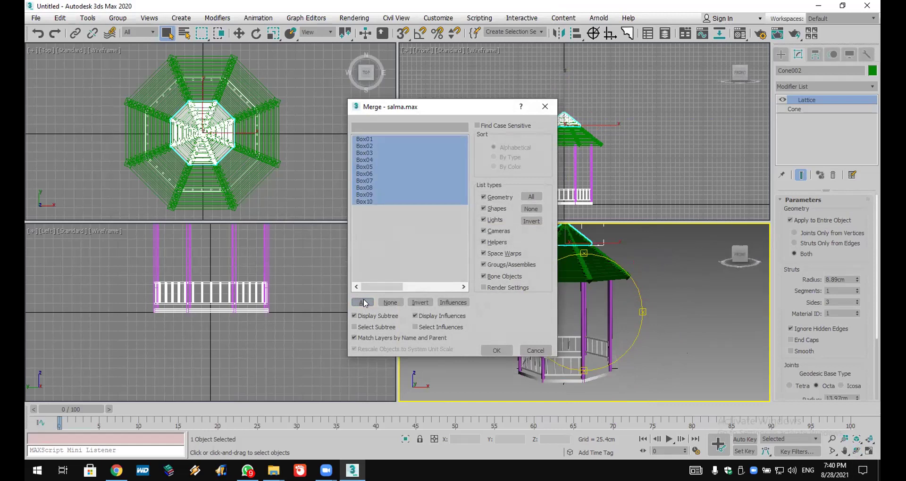
click(498, 351)
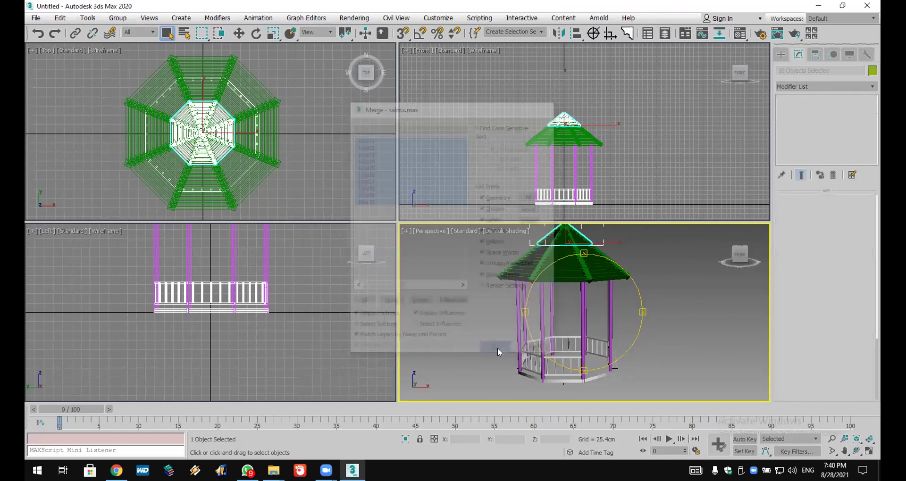
Step: Group the merged chair parts and scale the chair uniformly down to about 32%
click(118, 18)
click(132, 37)
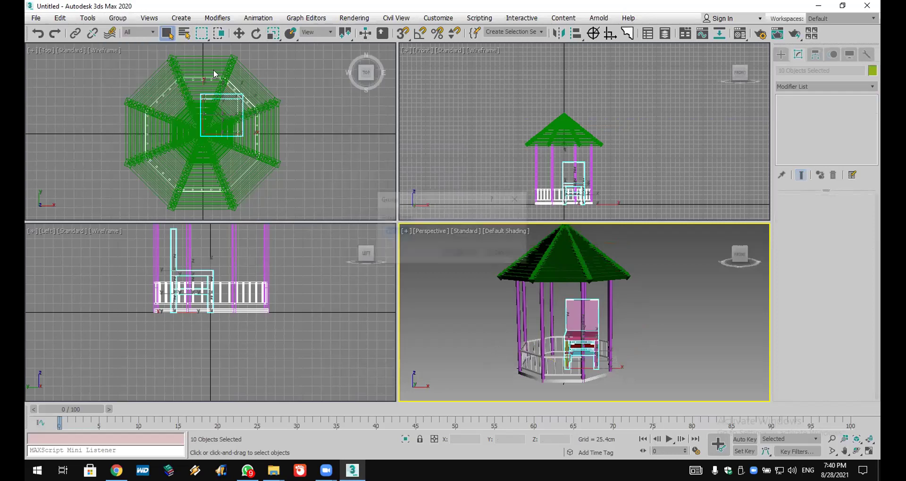
click(464, 252)
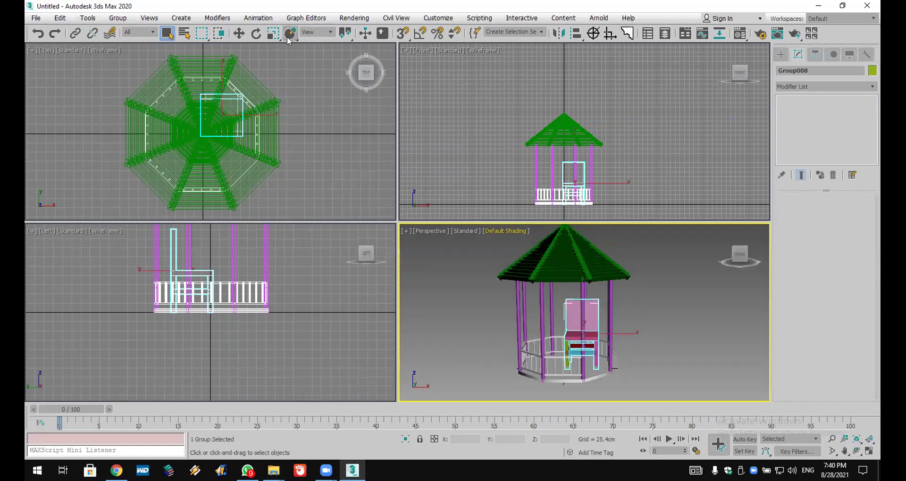
key(r)
click(581, 186)
drag(577, 182, 563, 214)
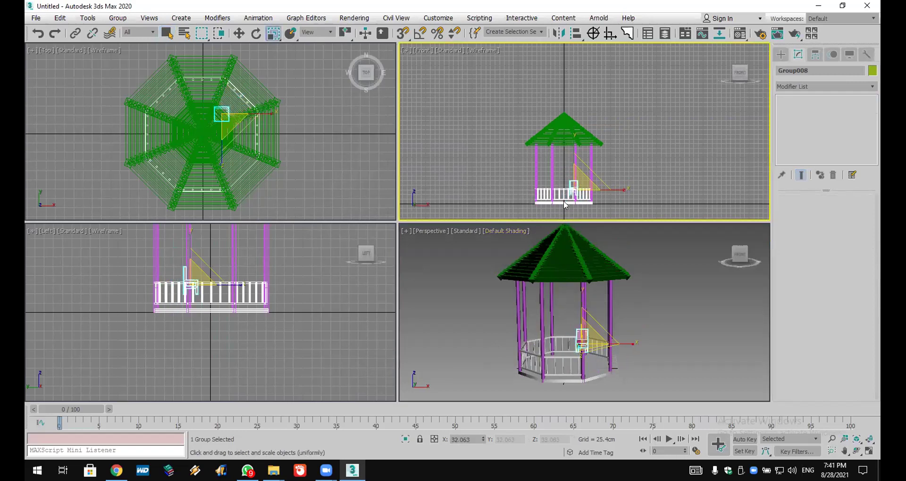
Step: Lower the chair vertically so its legs stand on the gazebo floor
scroll(565, 204, up, 5)
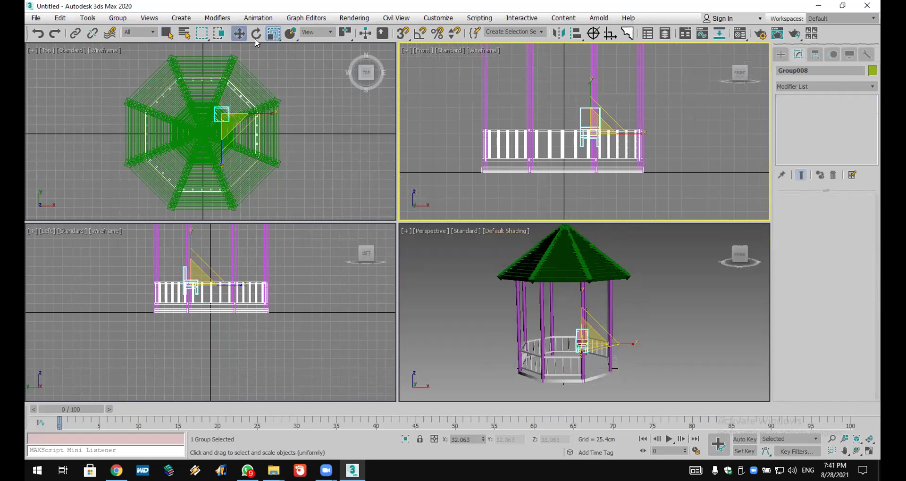
key(w)
drag(585, 105, 583, 124)
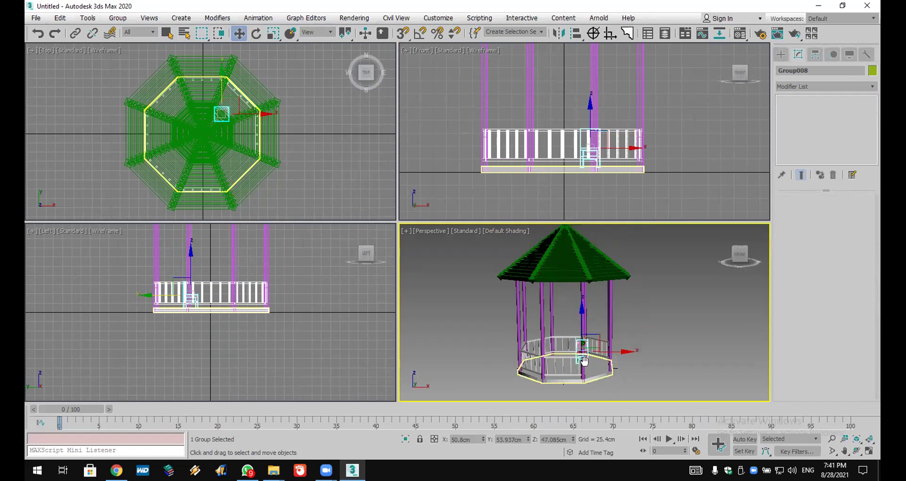
scroll(592, 337, up, 5)
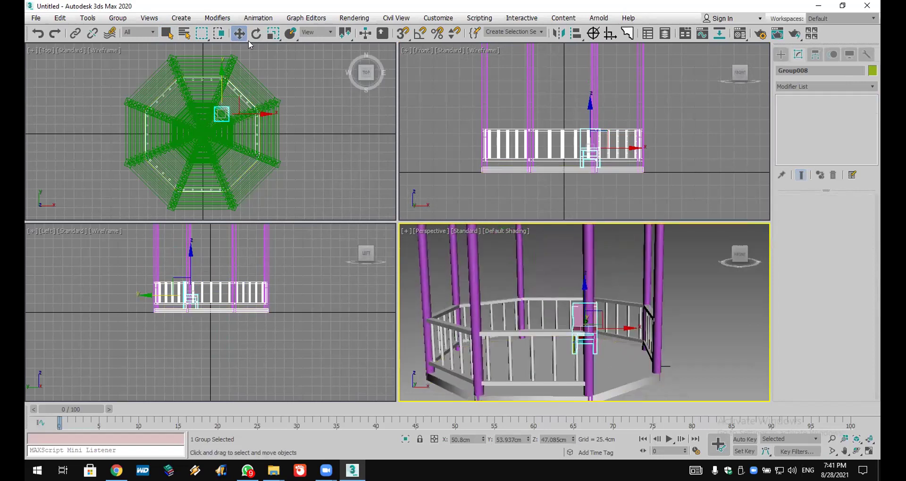
Step: Clone the chair as a copy along X to about -65 cm and rotate the copy about 35 degrees around Z
shift+drag(259, 113, 197, 114)
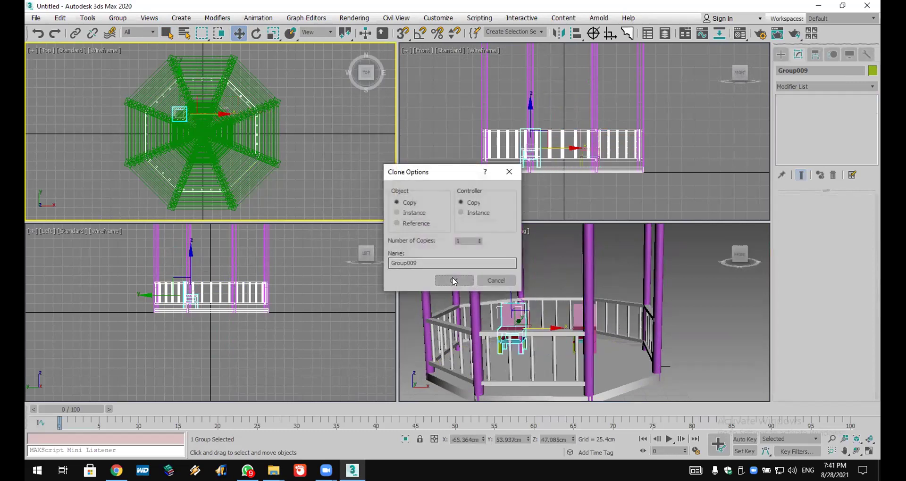
click(453, 280)
click(256, 33)
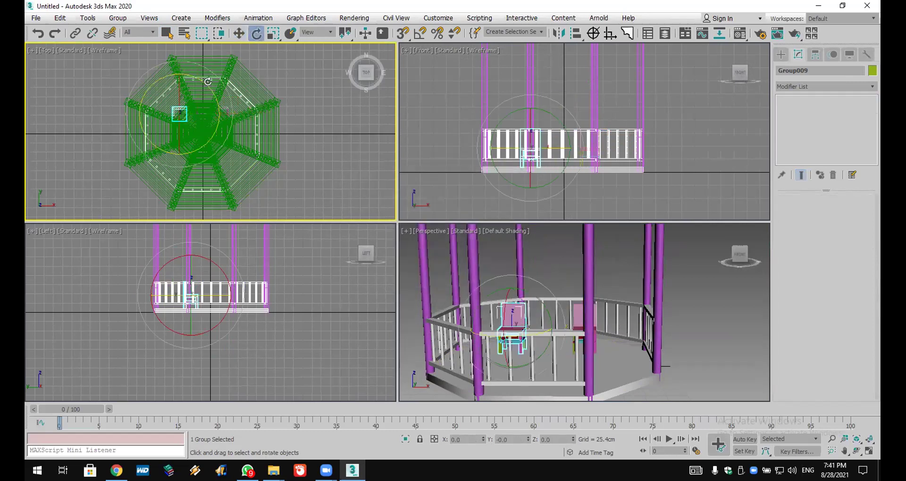
drag(205, 81, 188, 49)
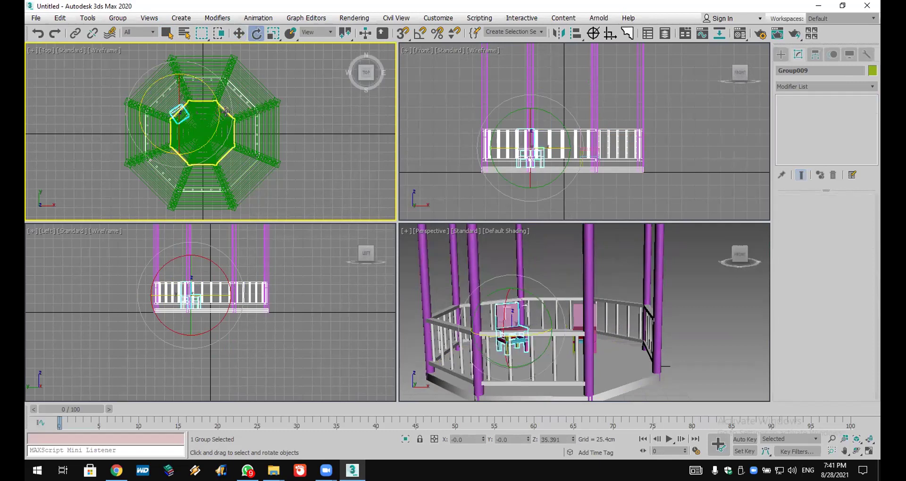
Step: Rotate the original chair about -22 degrees around Z so it angles toward the gazebo's centre
click(225, 108)
click(225, 108)
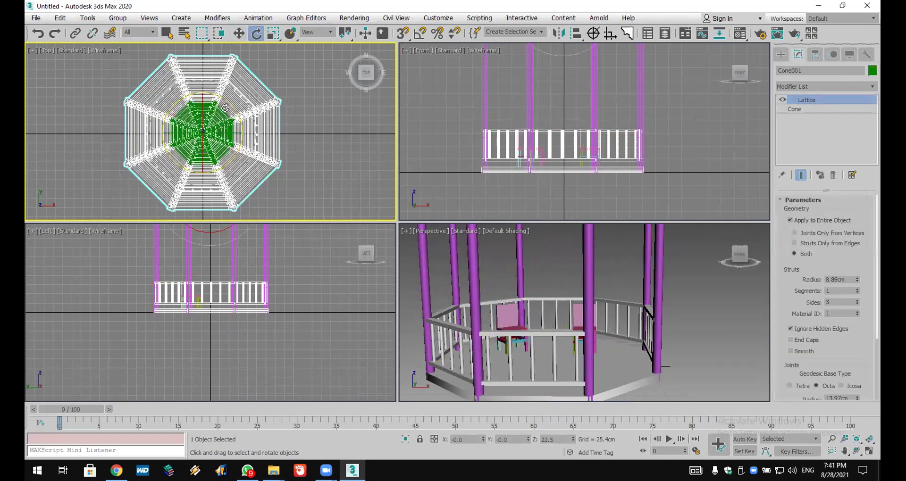
click(225, 109)
drag(250, 85, 242, 99)
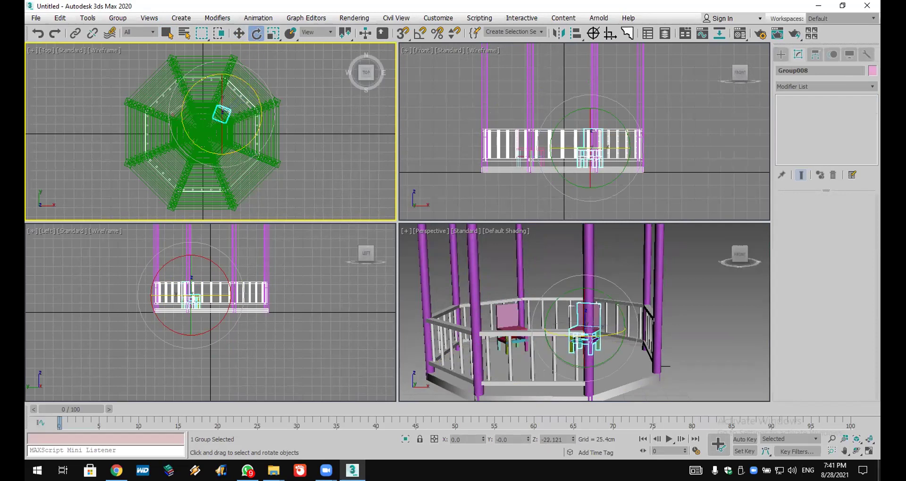
Step: Try to create a wide inverted cone as a table in front of the chairs, and undo it
click(857, 451)
drag(580, 344, 536, 333)
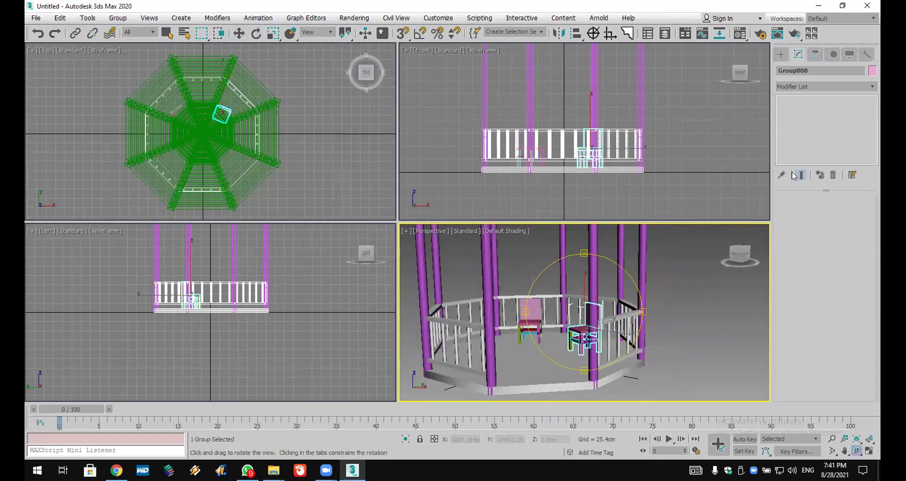
click(781, 54)
click(843, 119)
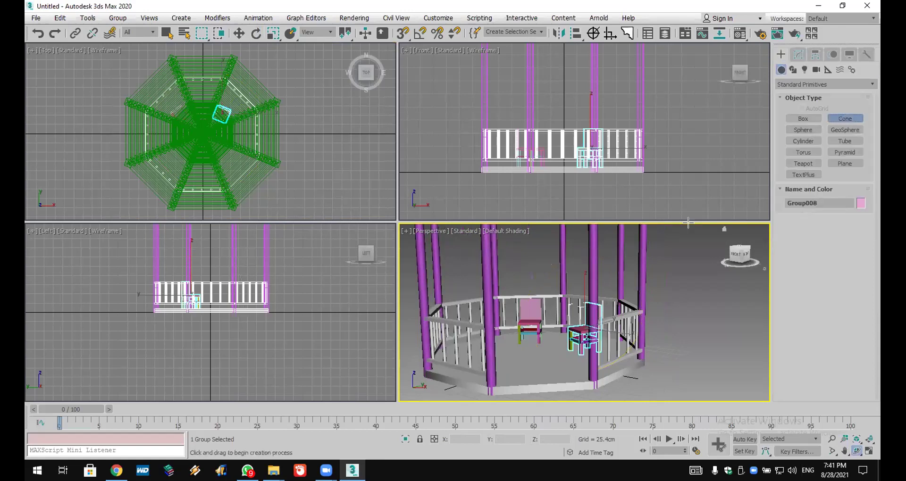
drag(523, 355, 548, 359)
click(534, 342)
click(540, 330)
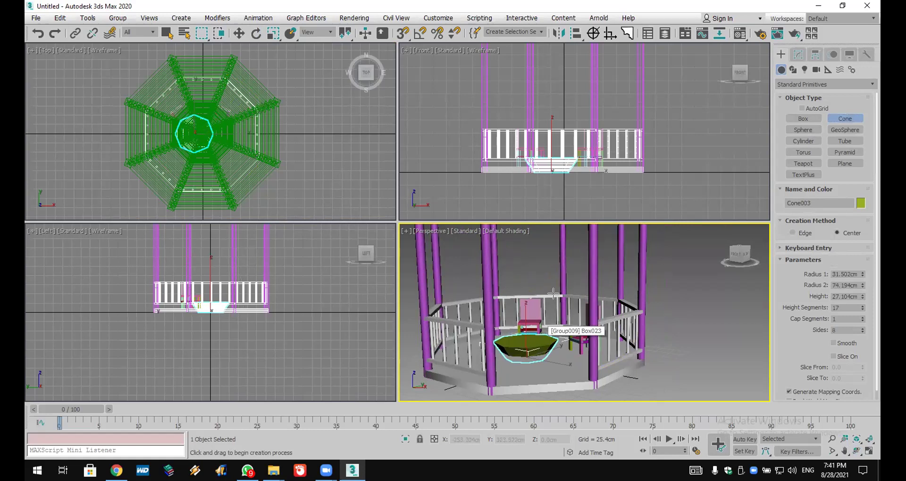
key(ctrl+z)
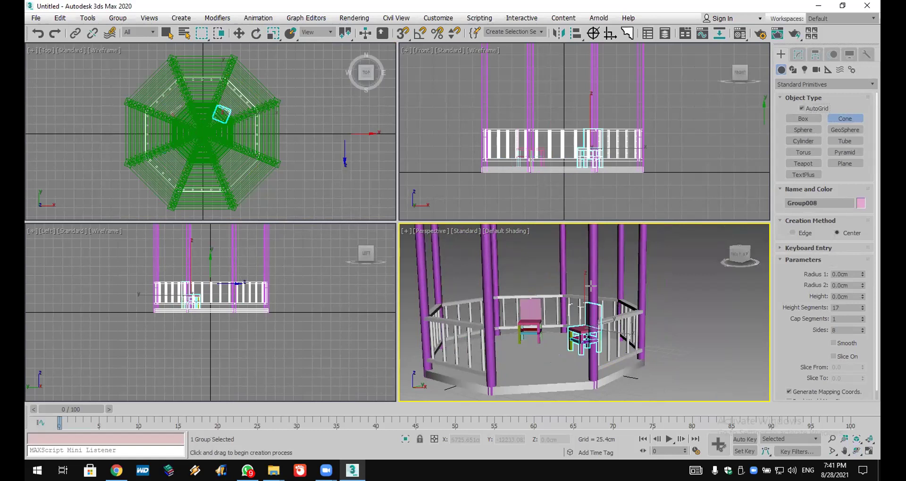
Step: Create an eight-sided cone table in front of the chairs with radii of about 25 and 47 cm and height about 22 cm
mouse_move(533, 352)
mouse_down()
mouse_move(562, 352)
mouse_move(528, 351)
mouse_up()
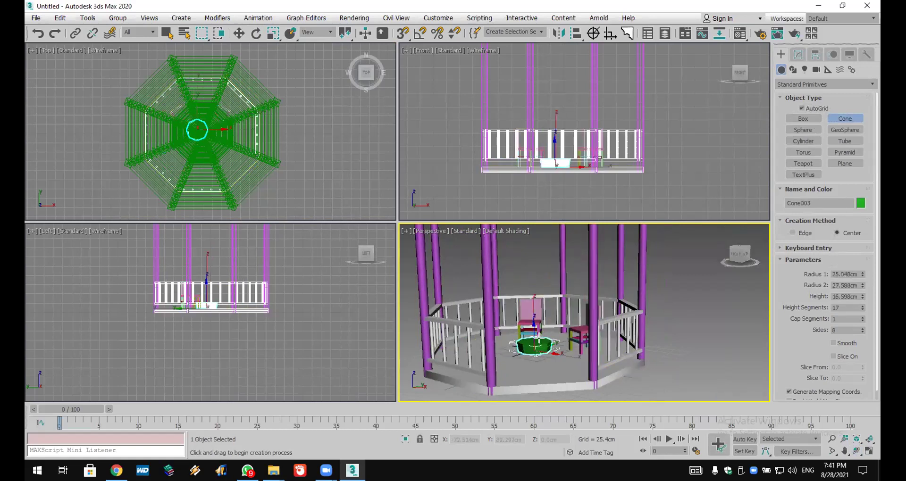
click(536, 338)
scroll(534, 340, up, 5)
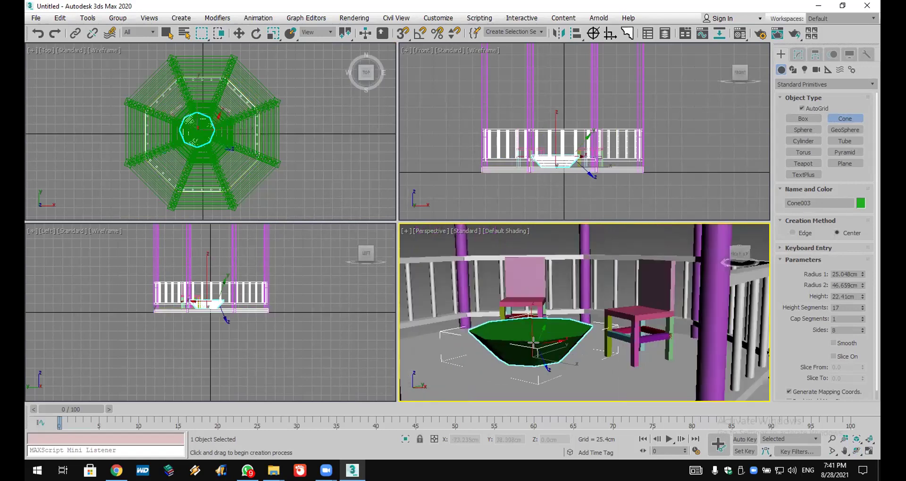
Step: Create a teapot with a radius of about 10 cm on top of the cone table
click(804, 162)
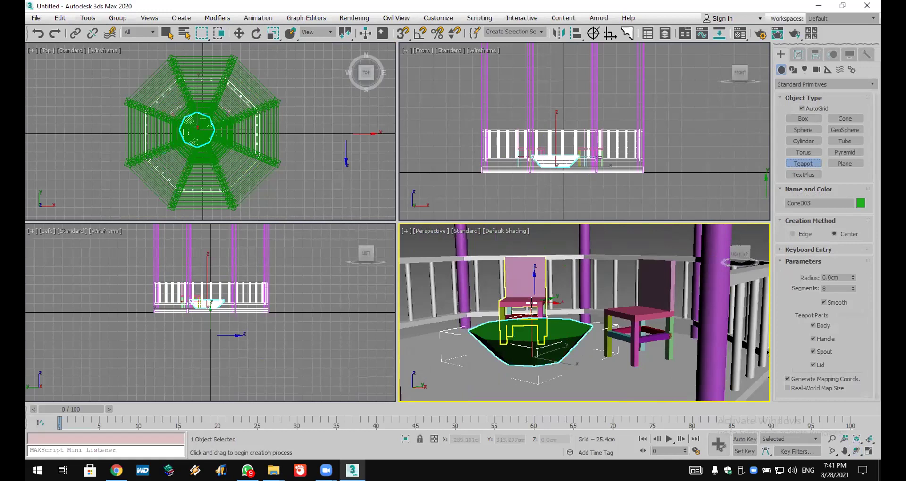
drag(524, 329, 529, 347)
scroll(528, 347, down, 10)
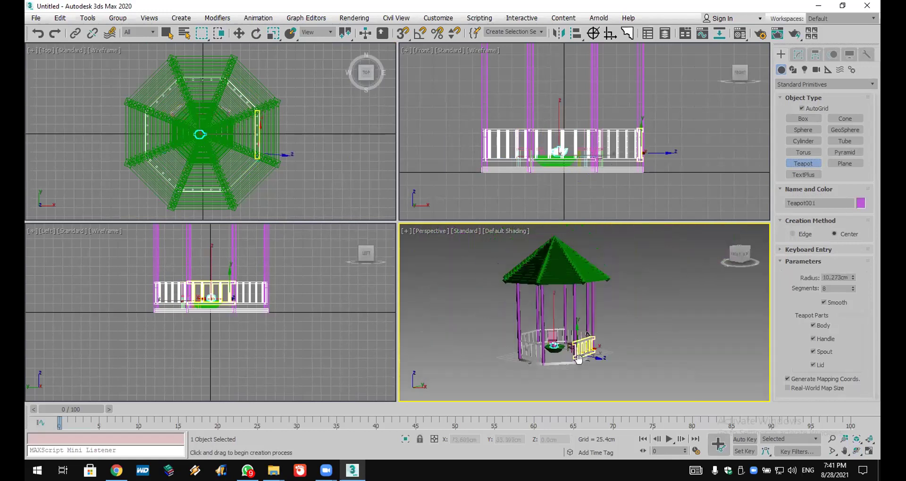
Step: Turn off AutoGrid and create a ground cylinder around the gazebo, about 7324 cm in radius and about 2.3 cm high
scroll(213, 144, down, 10)
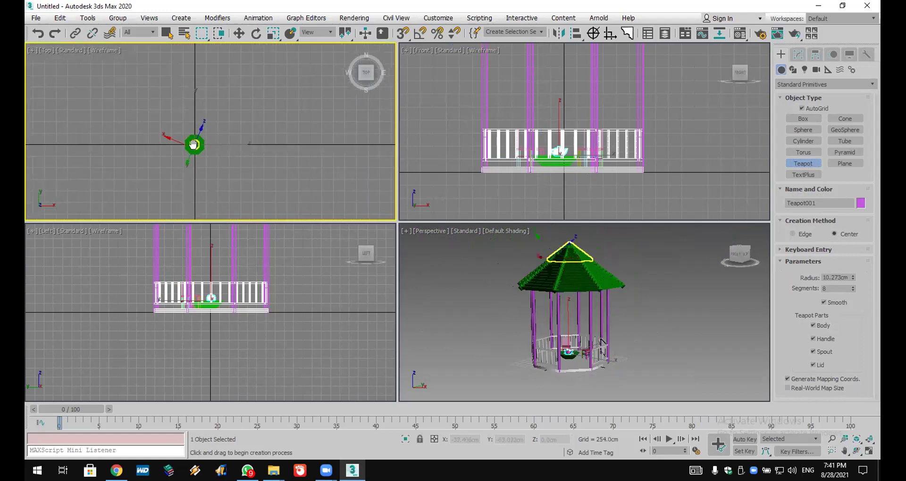
click(250, 153)
click(812, 109)
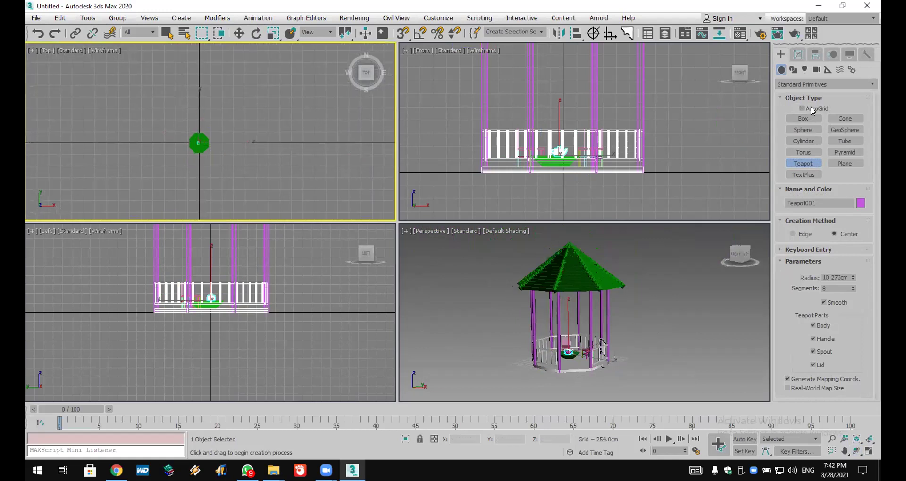
click(803, 141)
drag(195, 142, 454, 347)
drag(860, 286, 860, 282)
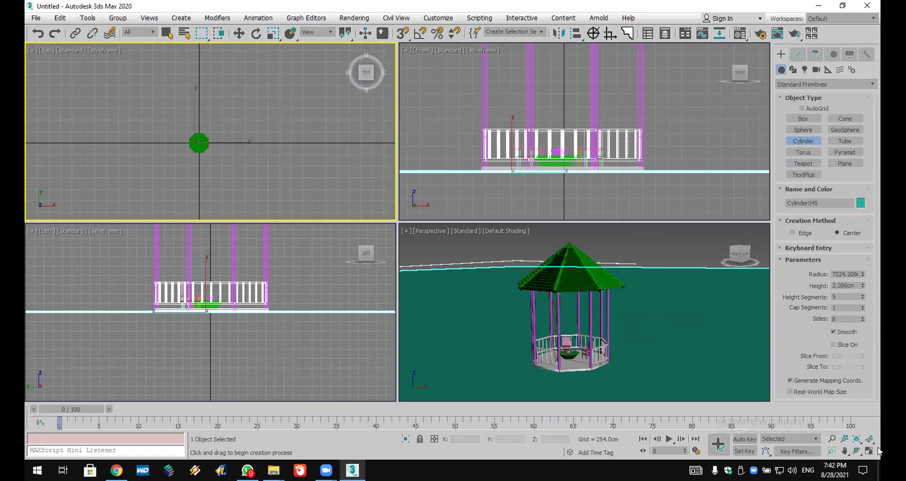
Step: Place four Banyan tree AEC foliage plants on the ground around the gazebo
click(812, 84)
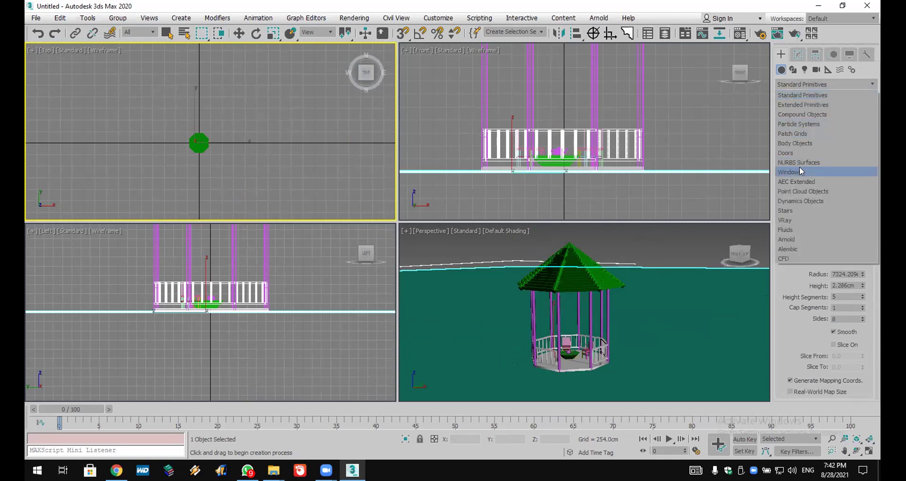
click(822, 182)
click(803, 119)
click(813, 215)
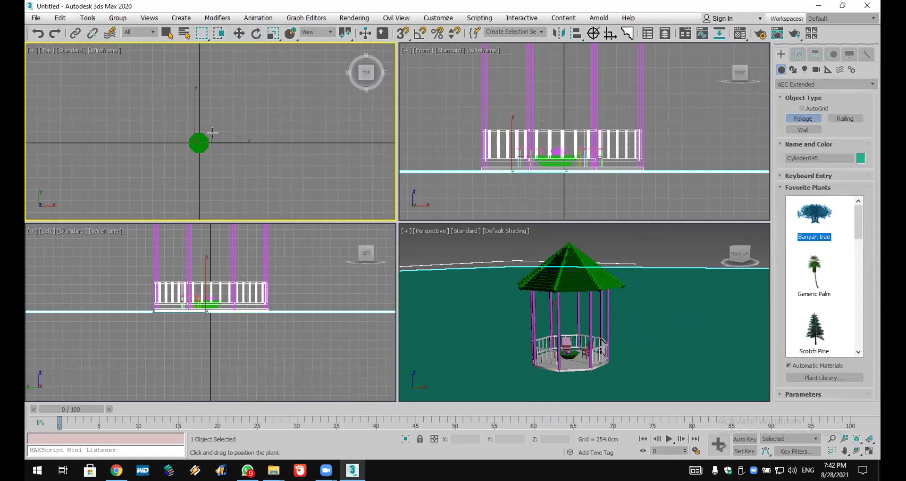
click(123, 105)
click(259, 85)
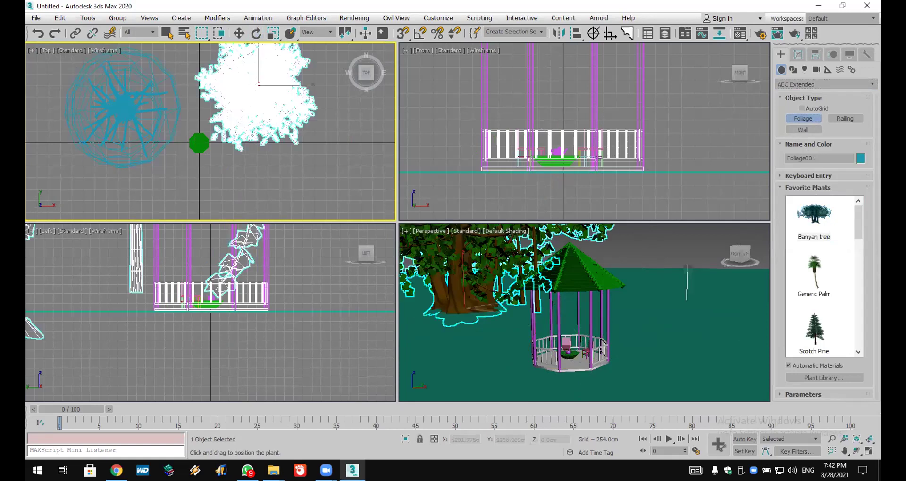
click(333, 167)
click(140, 198)
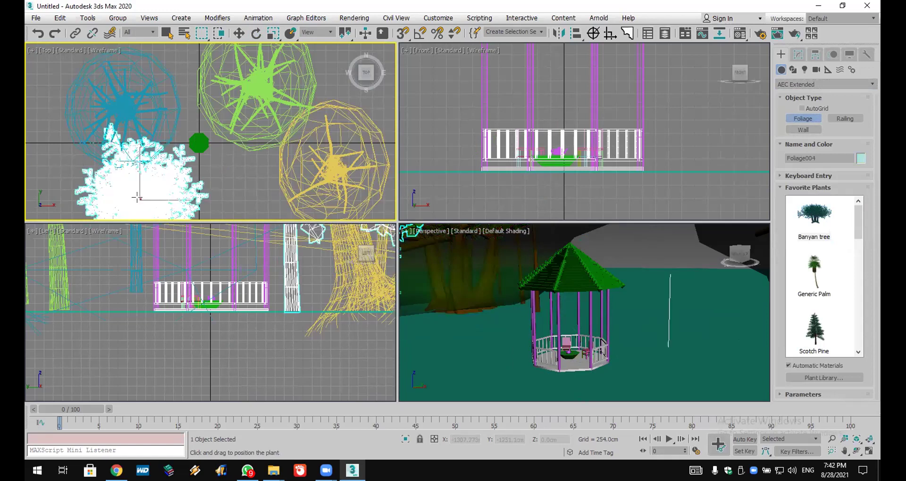
Step: Examine the finished gazebo from near ground level and the whole scene with its ground and trees
click(856, 451)
drag(581, 332, 595, 343)
right_click(714, 309)
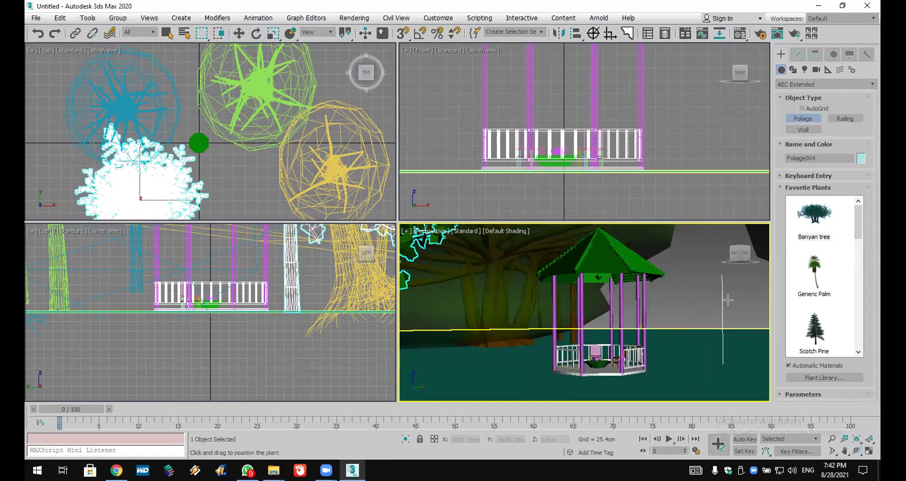
key(e)
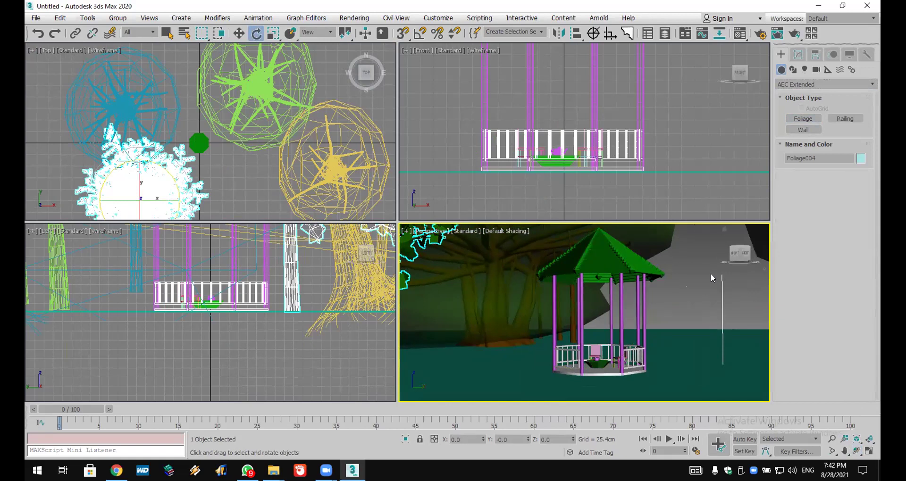
click(623, 265)
click(543, 375)
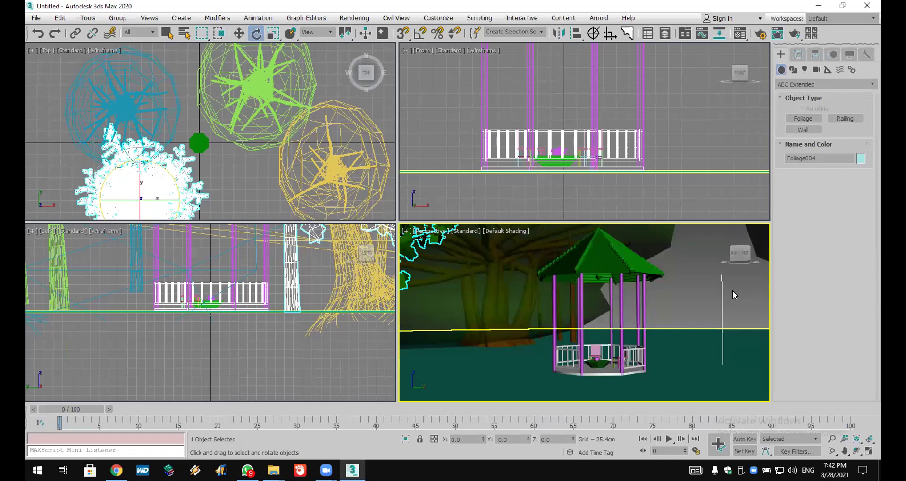
click(702, 169)
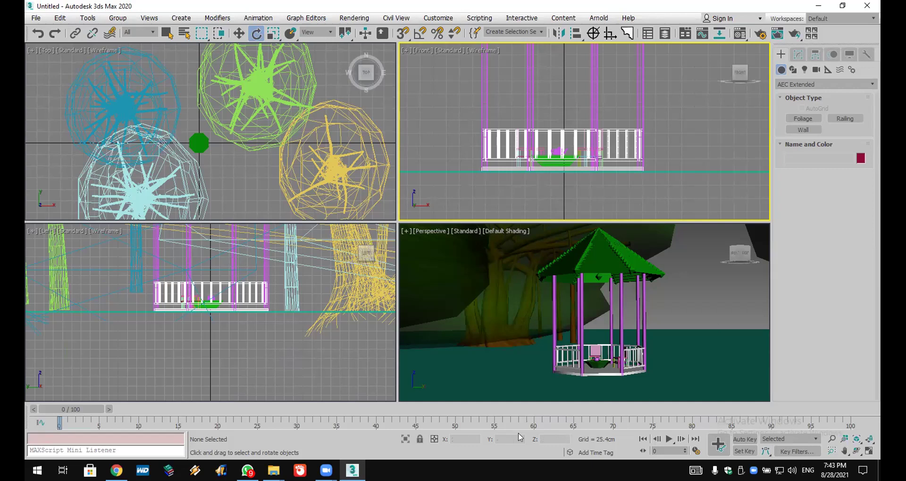
click(35, 20)
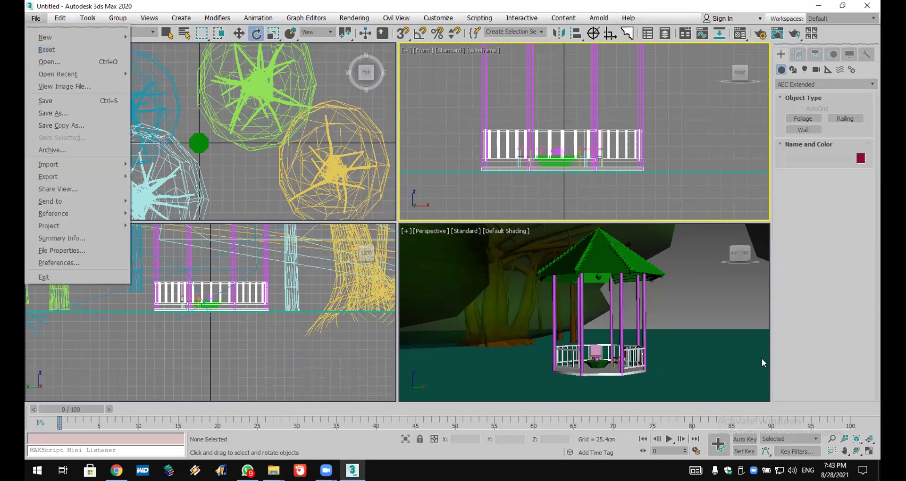
click(774, 344)
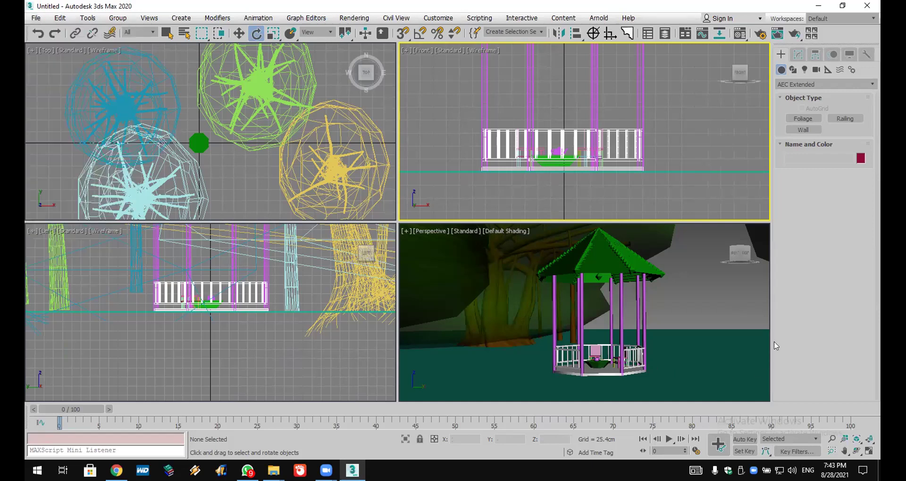
click(870, 439)
scroll(587, 321, up, 15)
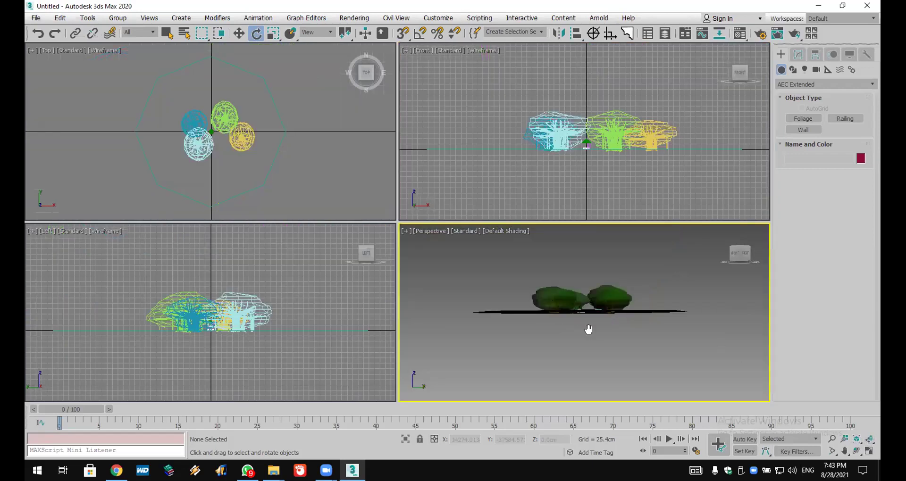
middle_drag(607, 368, 620, 350)
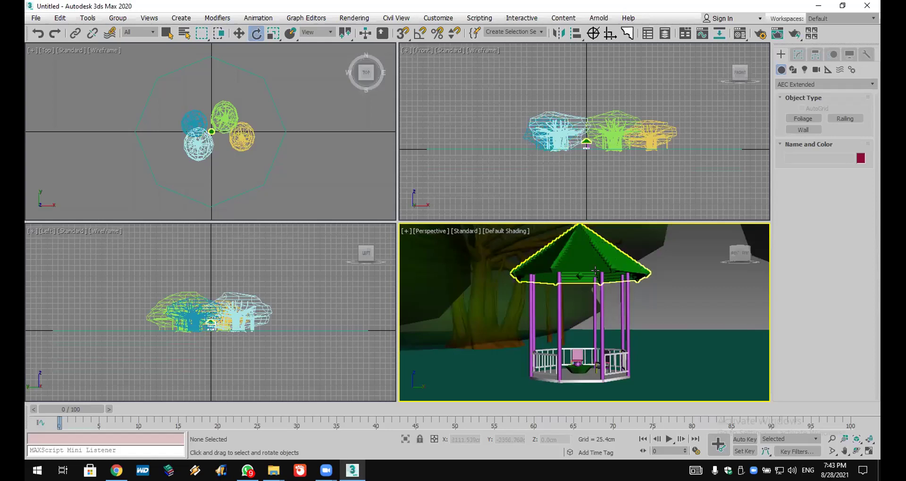
Step: Reset the scene to an empty one without saving the gazebo changes
click(36, 18)
click(47, 50)
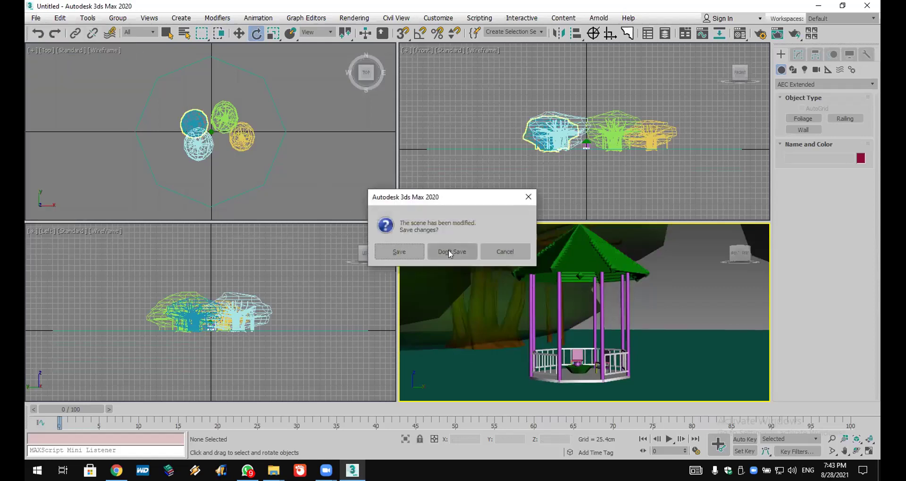
click(450, 252)
click(408, 249)
click(328, 140)
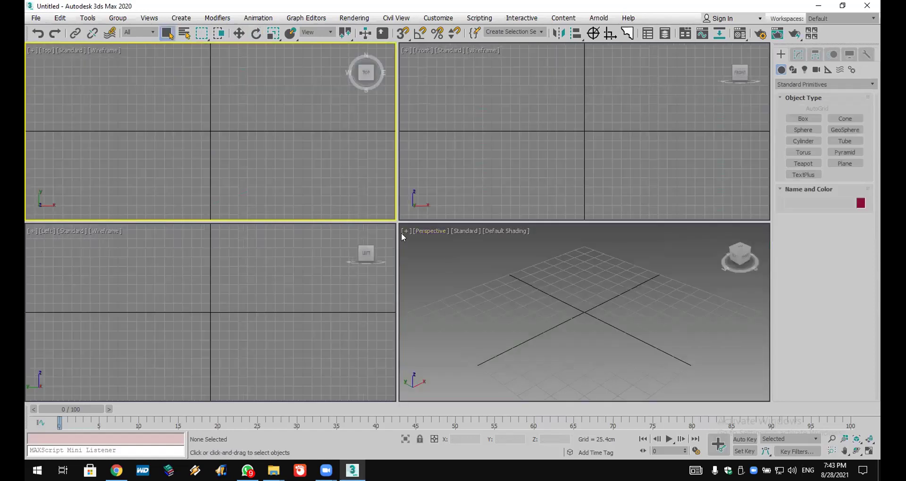
Step: Open image 1 from the desktop's New folder of reference pictures
key(super+d)
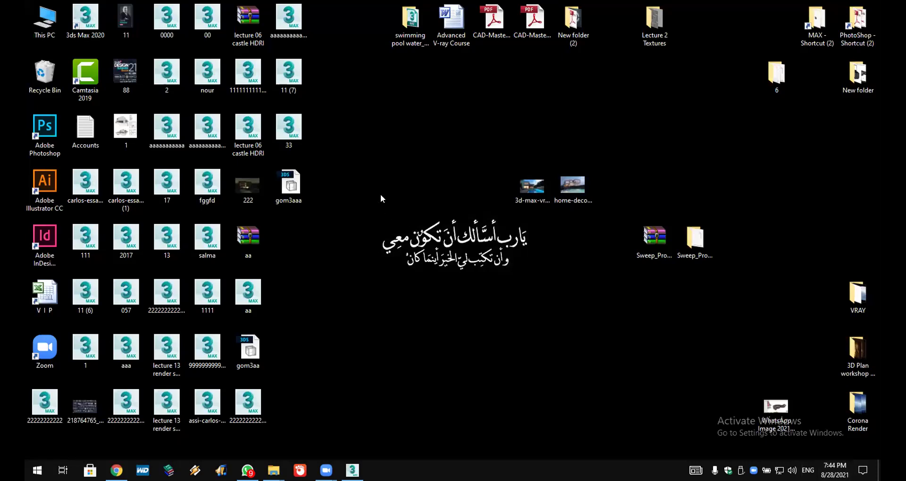
click(532, 186)
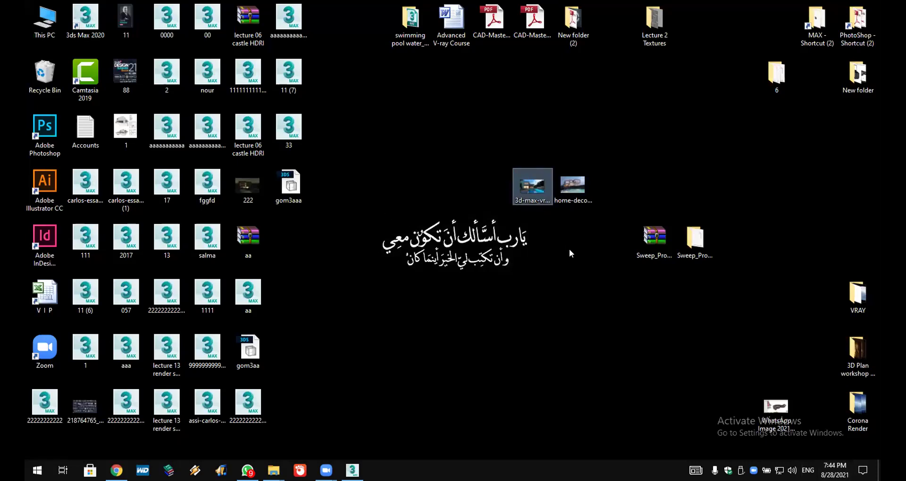
double_click(857, 74)
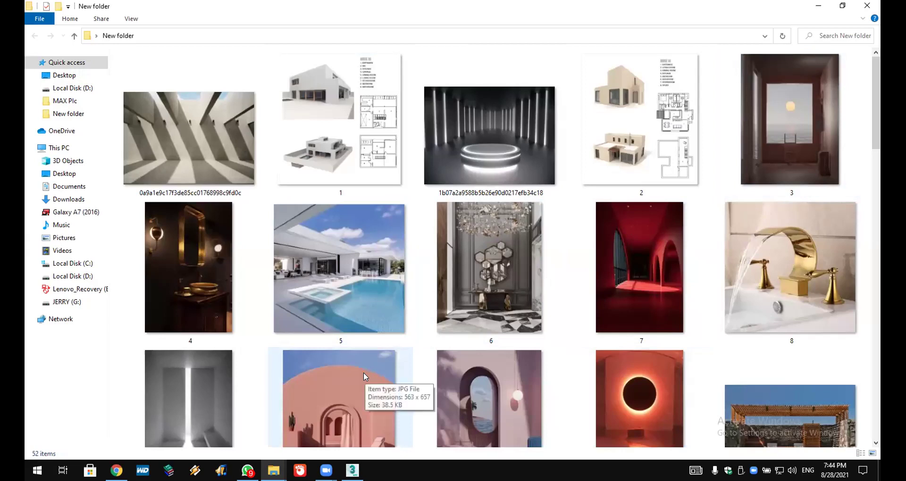
double_click(333, 125)
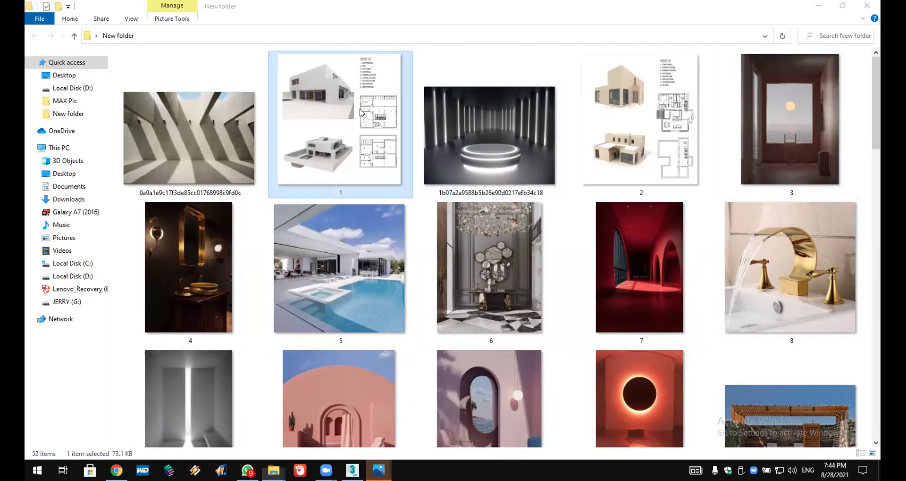
Step: Examine the House 08 reference image, covering both exterior renders and the two floor plans
scroll(373, 139, up, 3)
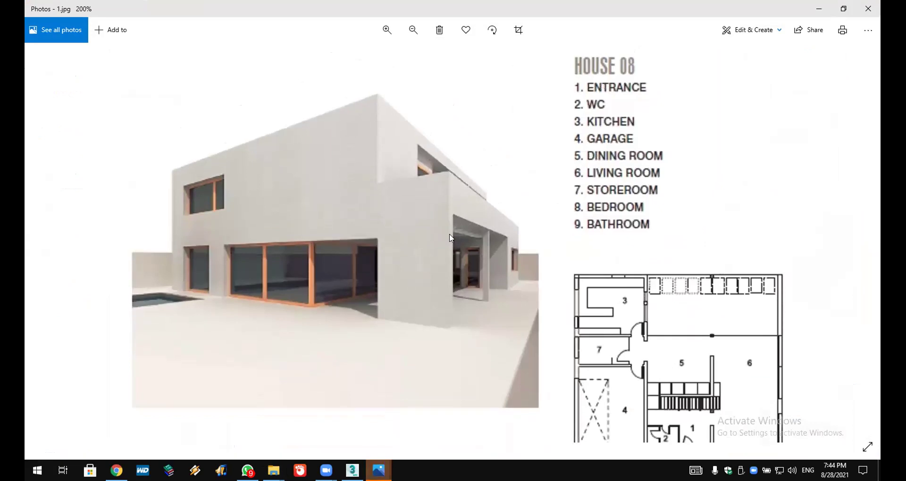
scroll(449, 287, down, 3)
scroll(473, 261, down, 3)
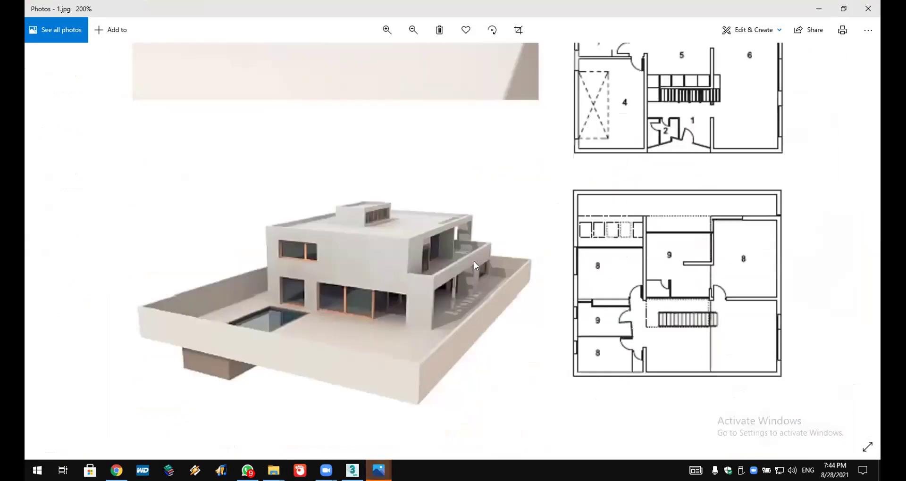
scroll(492, 233, up, 5)
scroll(490, 270, up, 2)
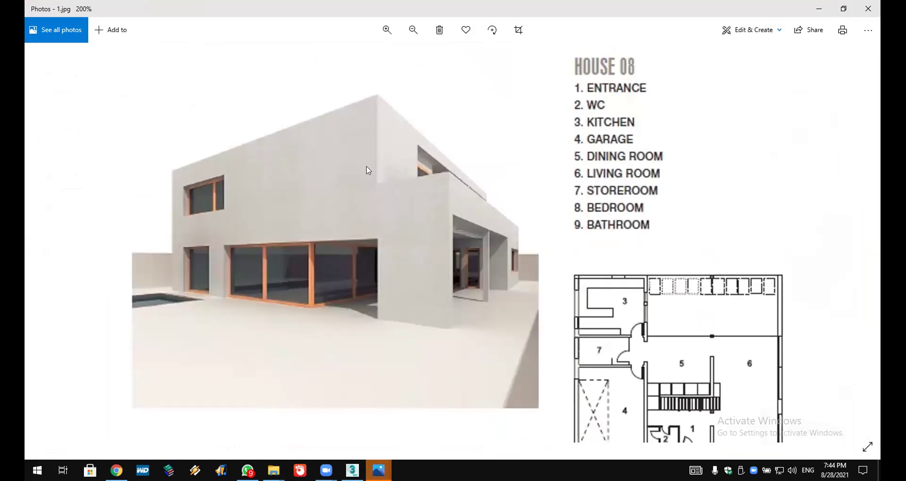
scroll(509, 346, down, 4)
scroll(648, 291, down, 2)
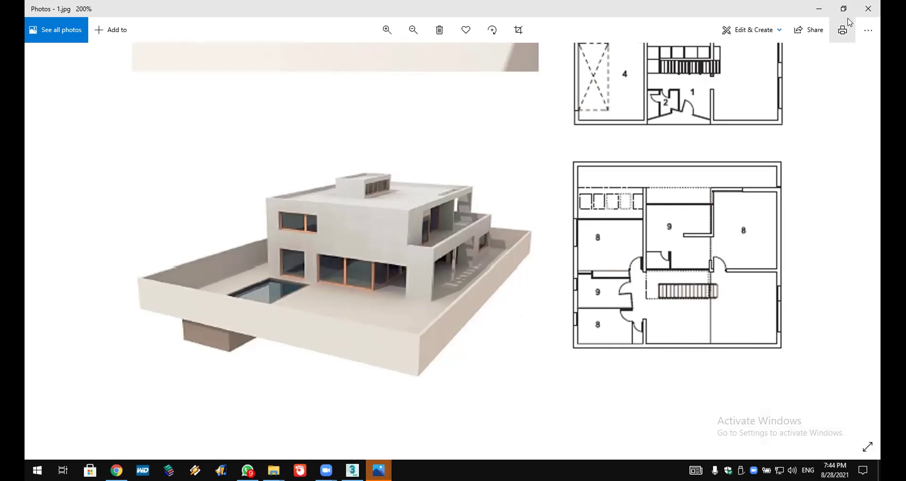
Step: Close the picture and send image 1 to the 3ds Max live 23/8/2021 group in WhatsApp
click(867, 9)
drag(356, 177, 538, 324)
click(854, 433)
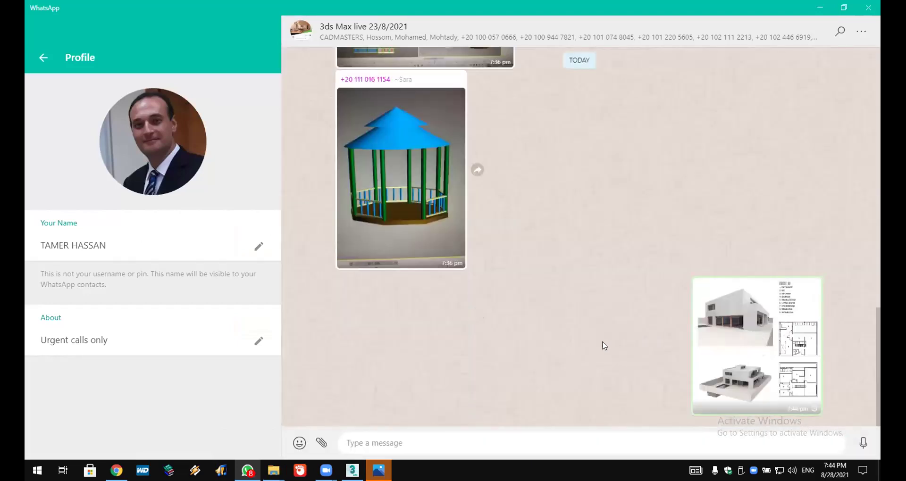
Step: Switch to 3ds Max and create an upright plane about 282 by 240 cm with 1 length segment and 2 width segments
click(353, 471)
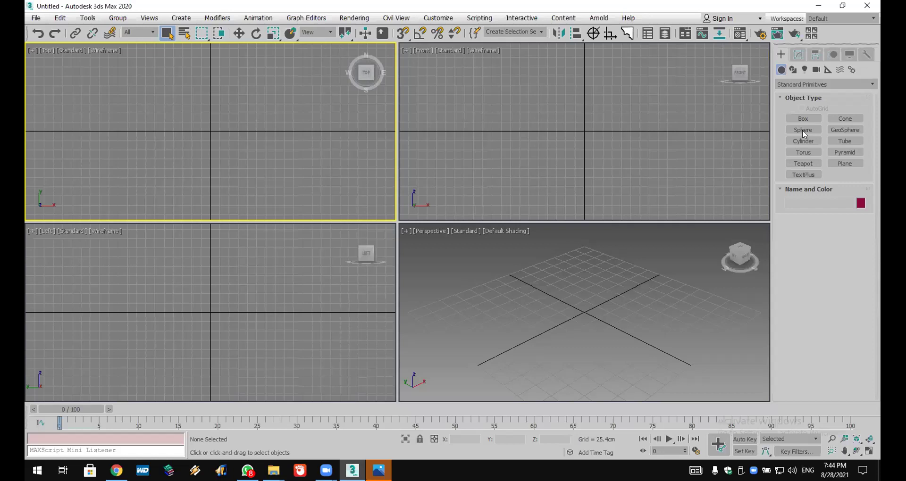
click(843, 164)
drag(547, 59, 635, 163)
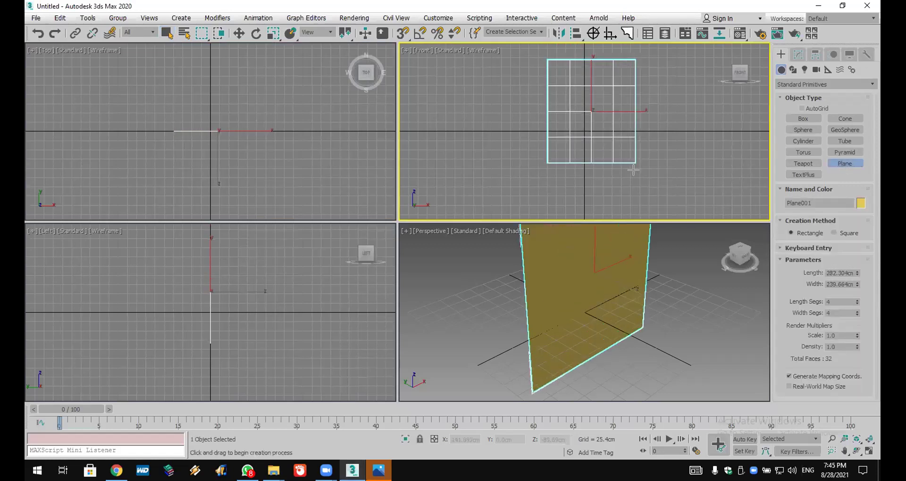
mouse_move(858, 305)
mouse_down()
mouse_move(861, 341)
mouse_move(859, 310)
mouse_move(858, 321)
mouse_up()
click(856, 303)
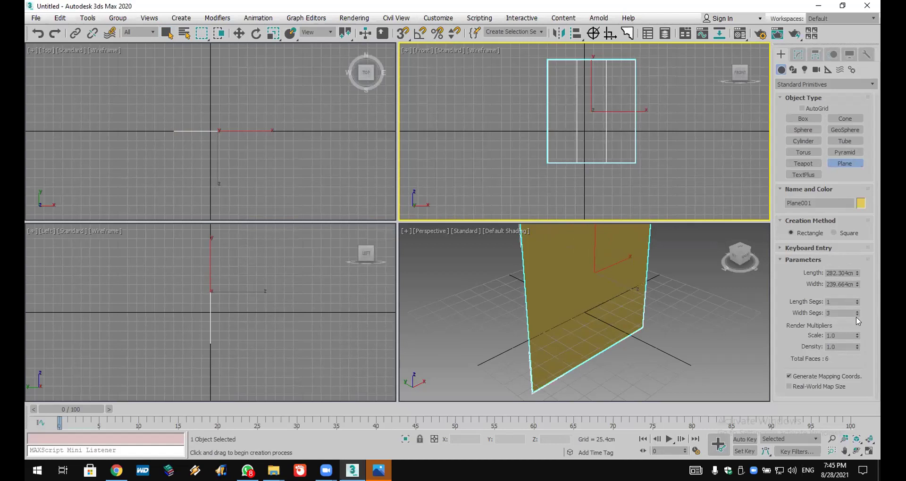
click(857, 315)
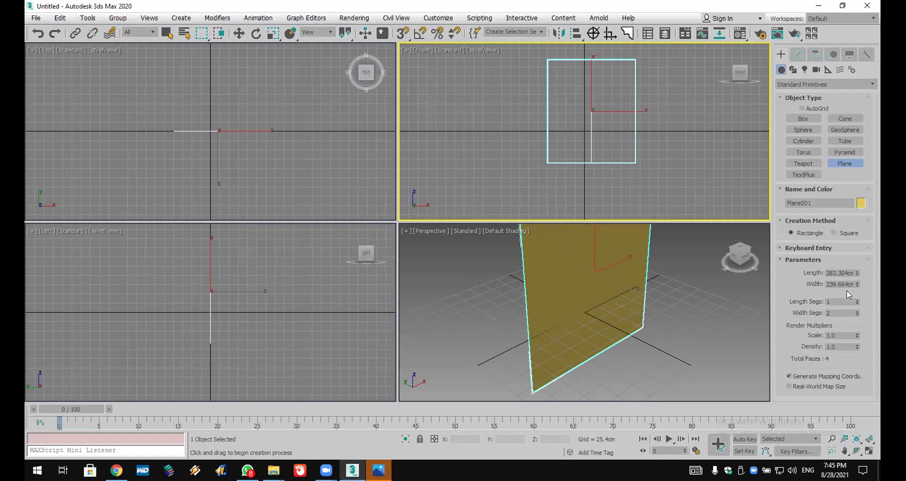
Step: Apply a Lattice modifier to the plane using struts only from edges with 5 sides
click(798, 54)
click(807, 86)
key(l)
key(l)
key(Return)
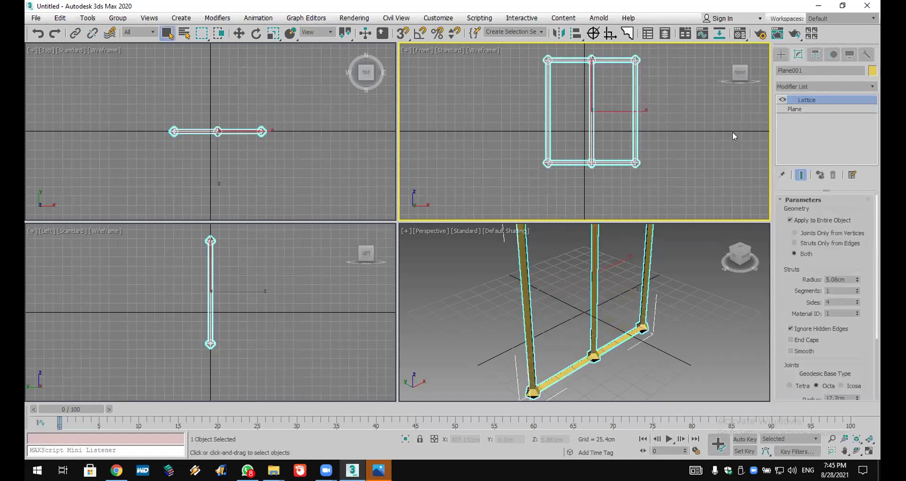
scroll(623, 265, down, 5)
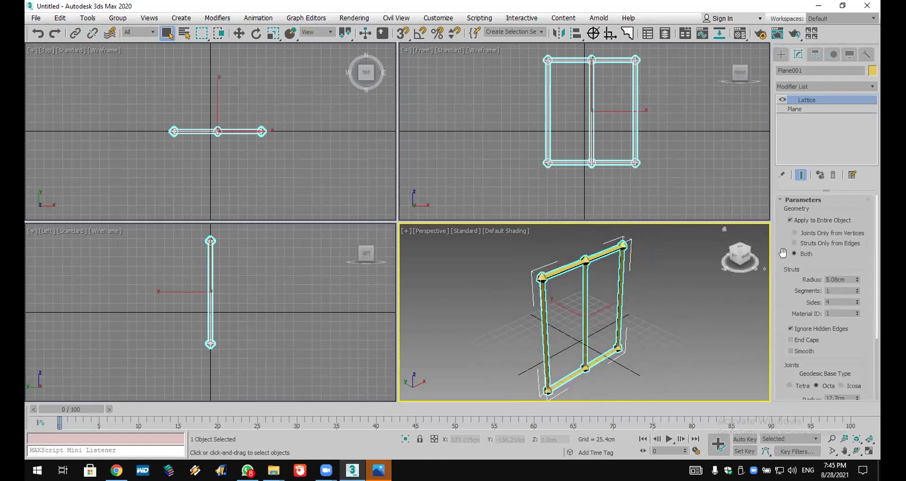
click(805, 244)
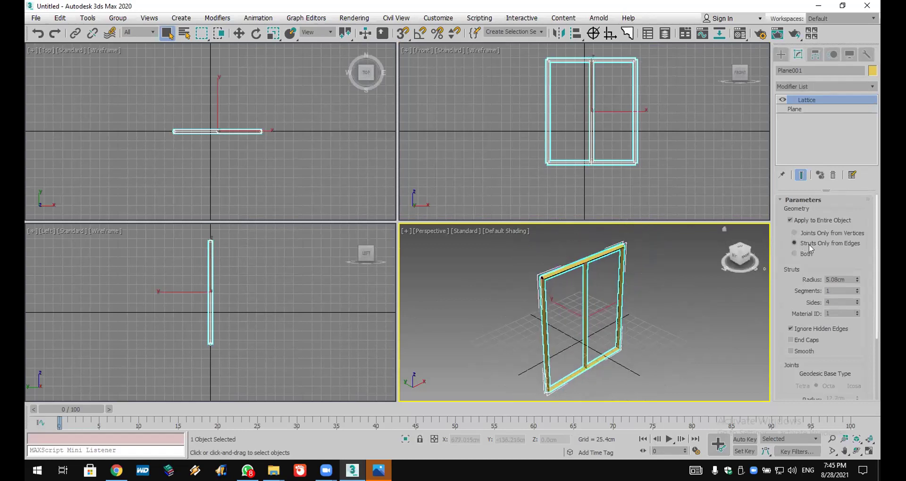
click(857, 300)
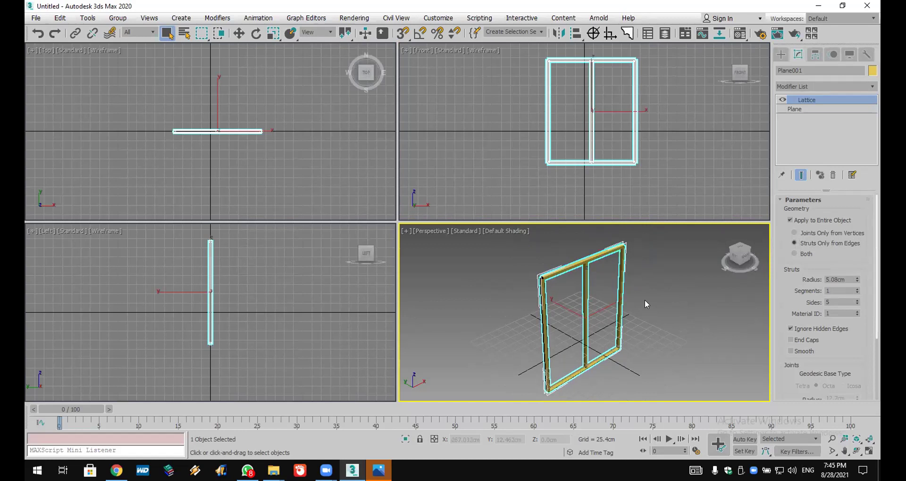